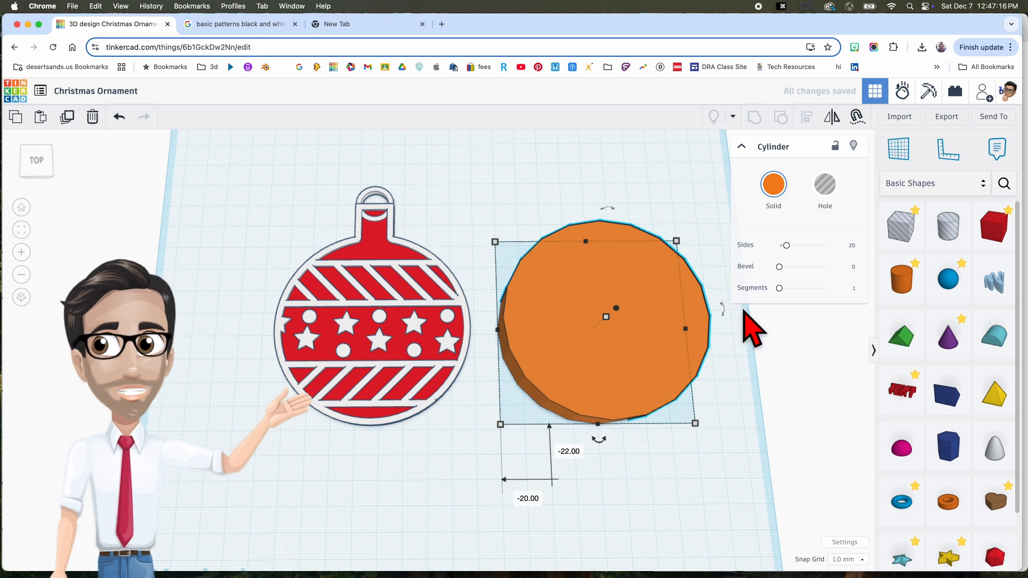
Step: Set the orange cylinder to 64 sides and a height of 2 mm
{"action": "left_click_drag", "start_coordinate": [786, 245], "coordinate": [888, 264]}
{"action": "right_click_drag", "start_coordinate": [649, 390], "coordinate": [649, 327]}
{"action": "left_click", "coordinate": [649, 328]}
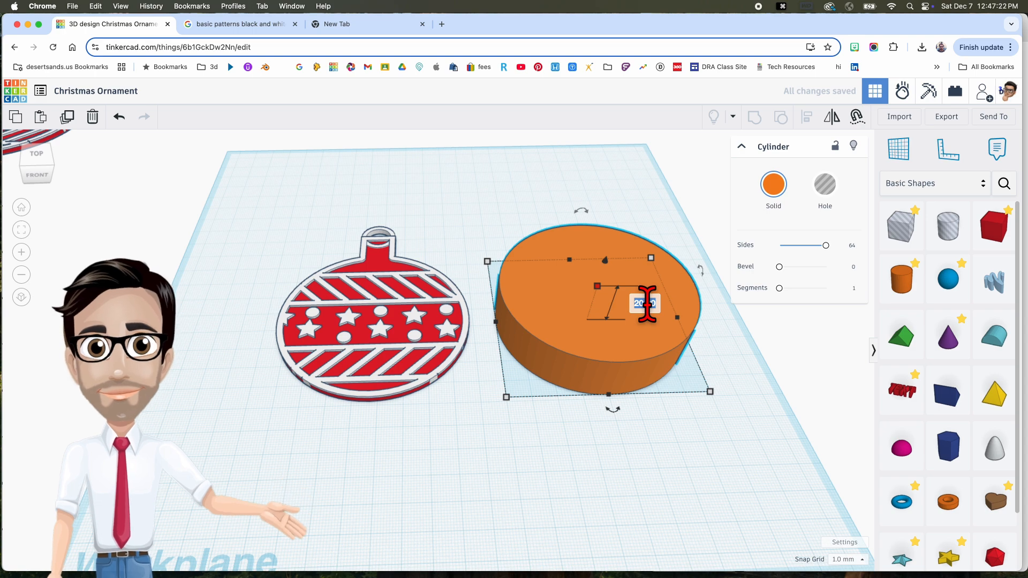
{"action": "type", "text": "2"}
{"action": "key", "text": "Return"}
{"action": "right_click_drag", "start_coordinate": [692, 353], "coordinate": [683, 409]}
{"action": "middle_click_drag", "start_coordinate": [683, 408], "coordinate": [641, 415]}
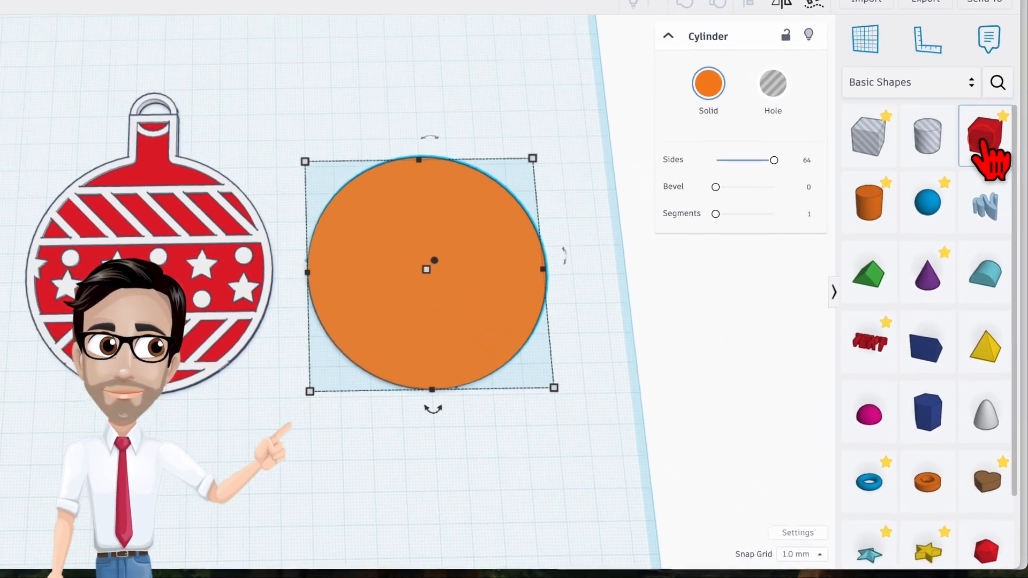
Step: Add a solid box just behind the orange cylinder and set its height to 2 mm
{"action": "left_click_drag", "start_coordinate": [989, 184], "coordinate": [483, 190]}
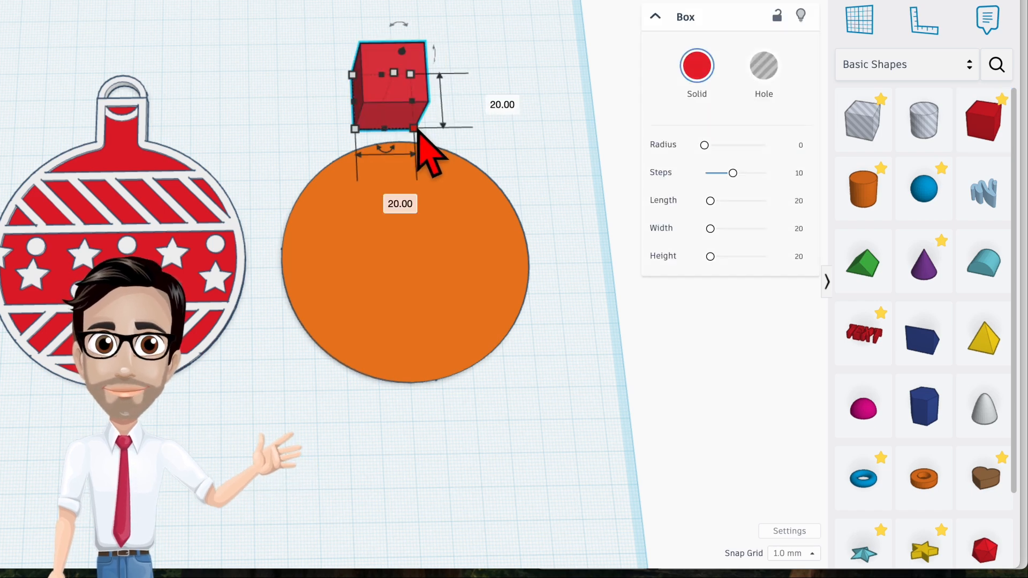
{"action": "left_click", "coordinate": [459, 86]}
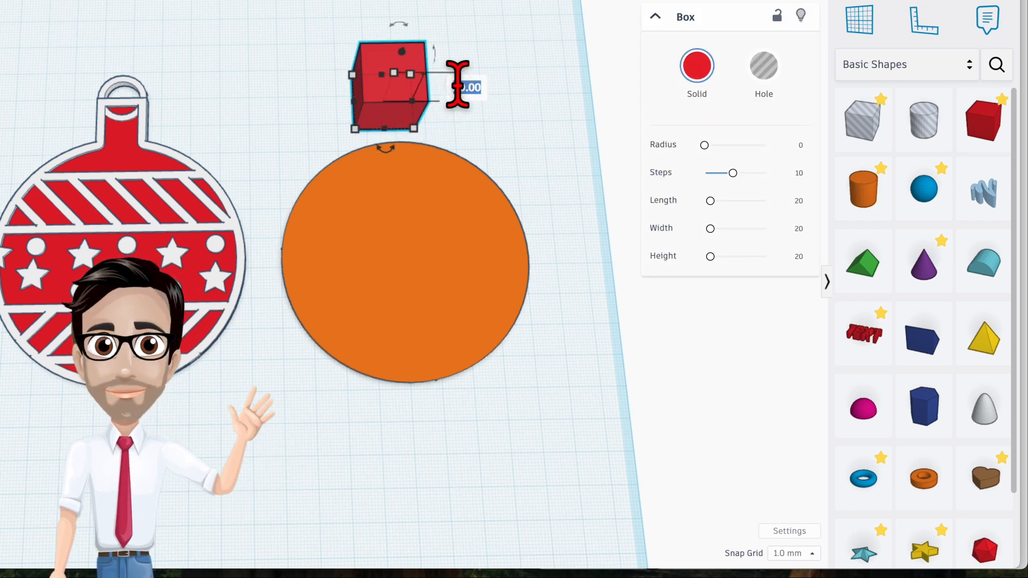
{"action": "type", "text": "2"}
{"action": "key", "text": "Return"}
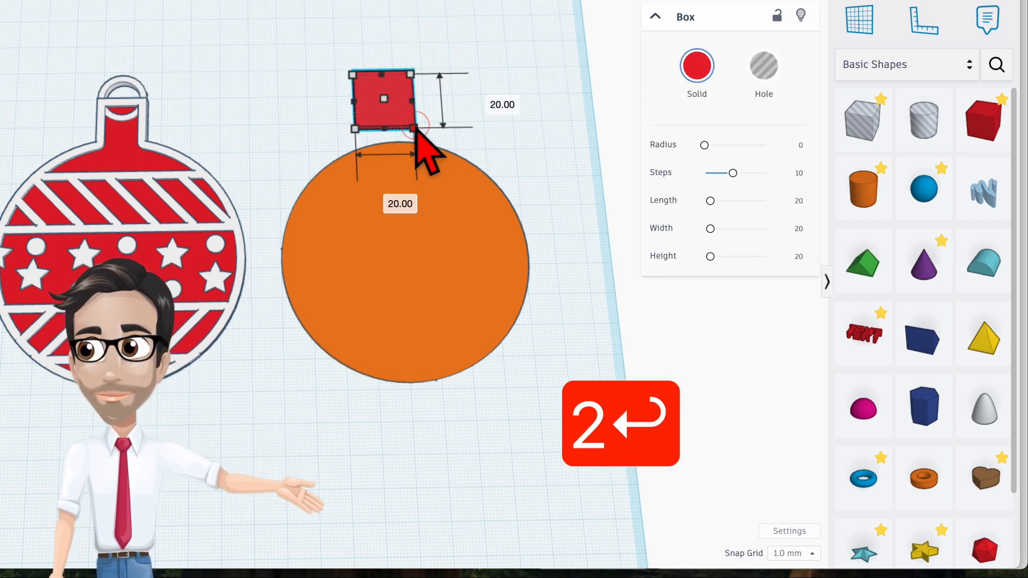
Step: Resize the red box's footprint to 15 mm by 15 mm
{"action": "left_click", "coordinate": [492, 99]}
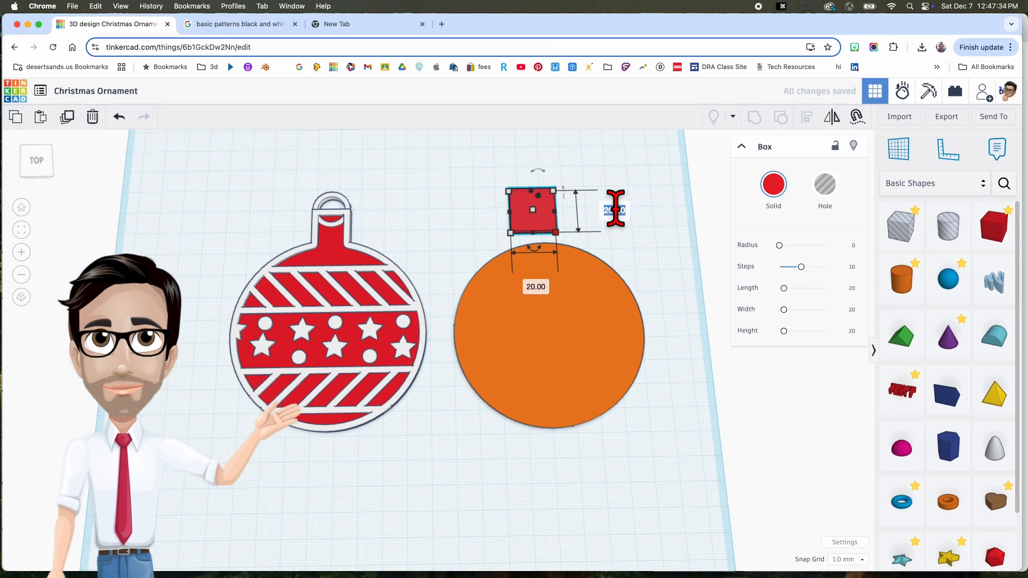
{"action": "type", "text": "15"}
{"action": "key", "text": "Return"}
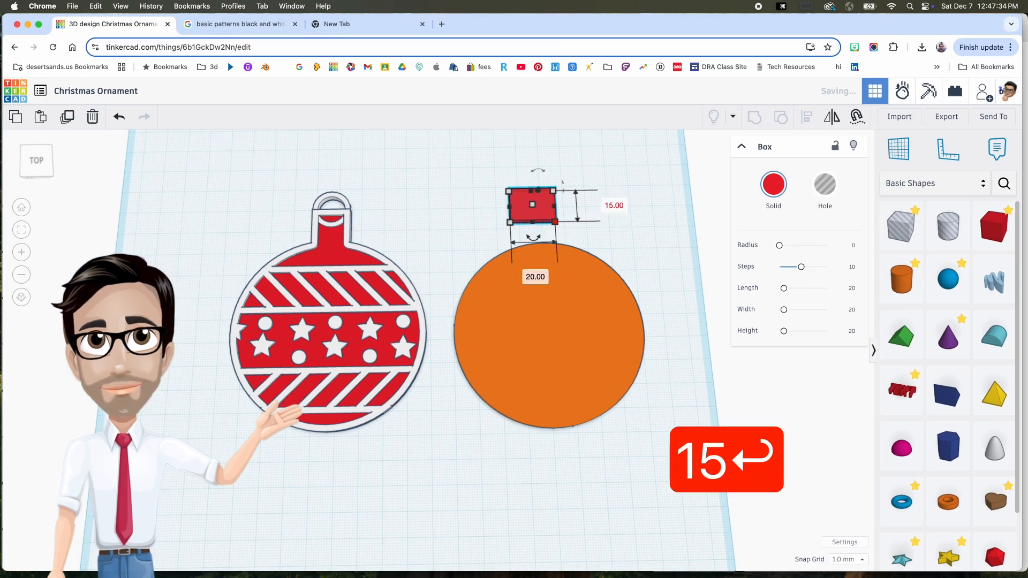
{"action": "type", "text": "15"}
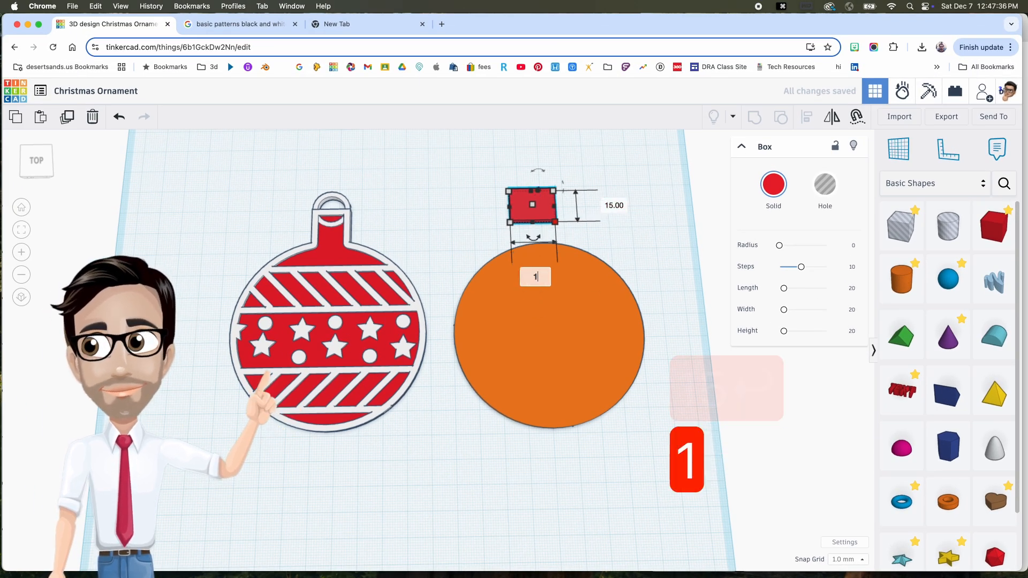
{"action": "key", "text": "Return"}
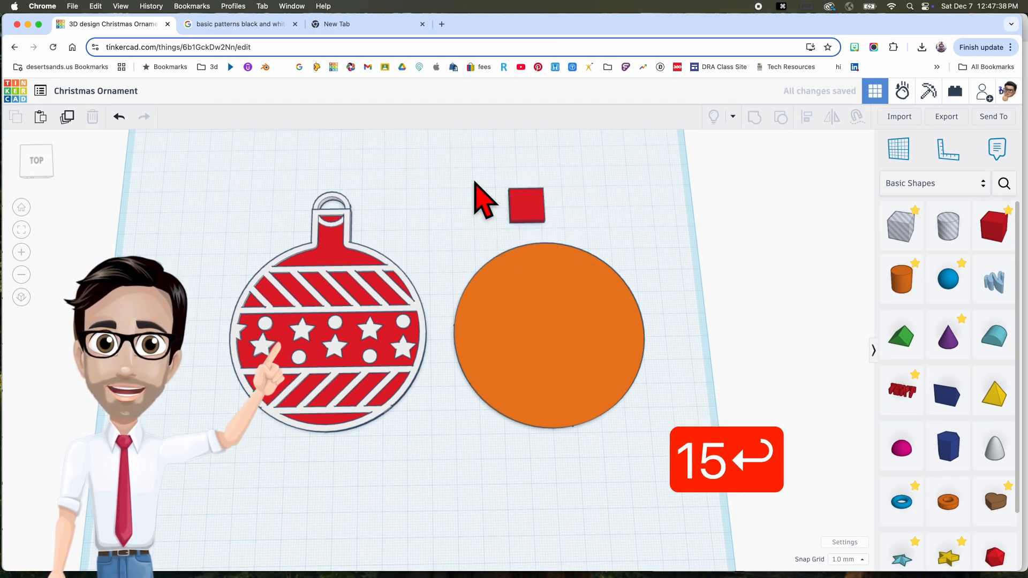
Step: Align the red box and the orange cylinder on their shared left-to-right centre
{"action": "left_click_drag", "start_coordinate": [465, 167], "coordinate": [541, 290]}
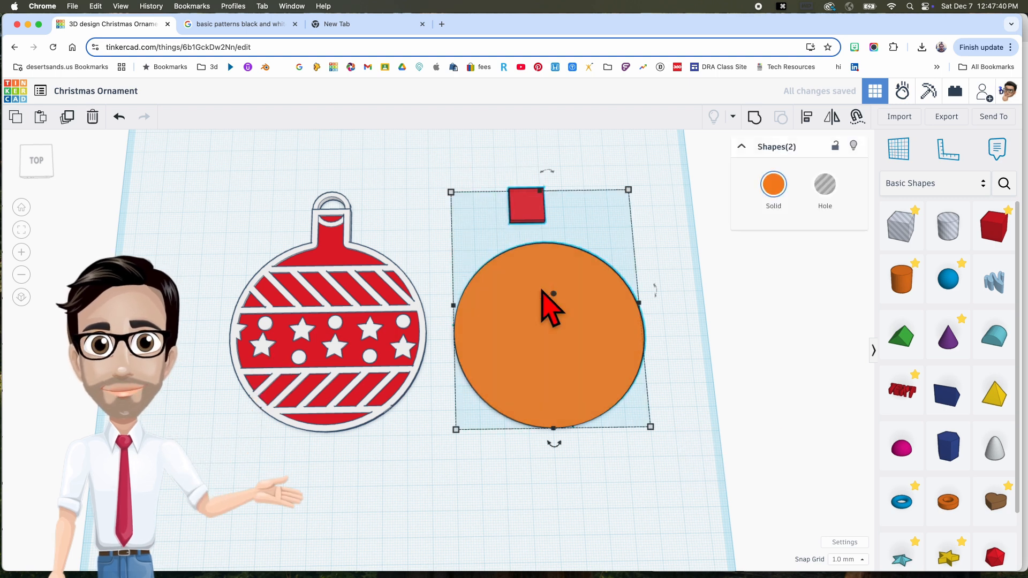
{"action": "key", "text": "l"}
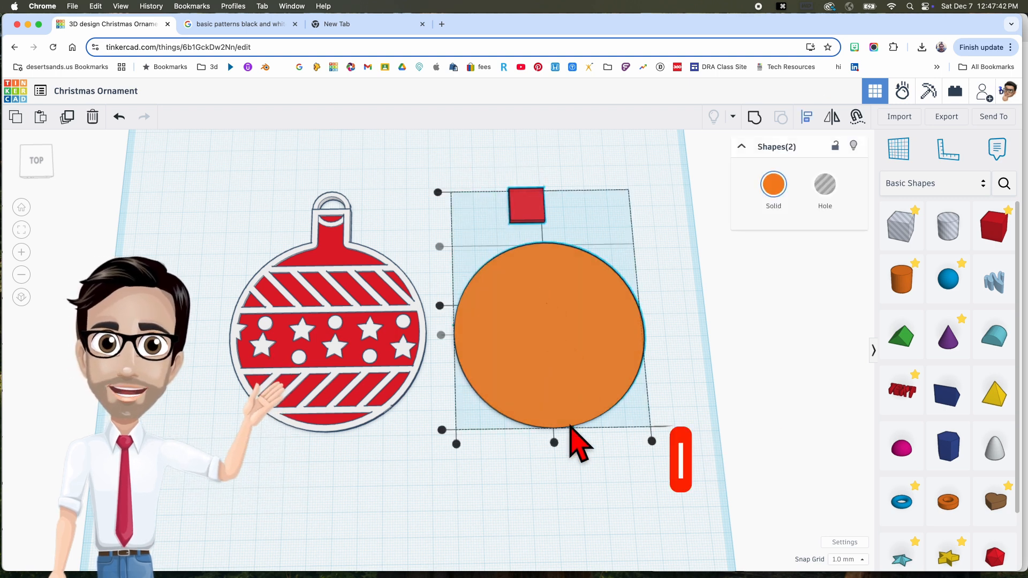
{"action": "left_click", "coordinate": [554, 442]}
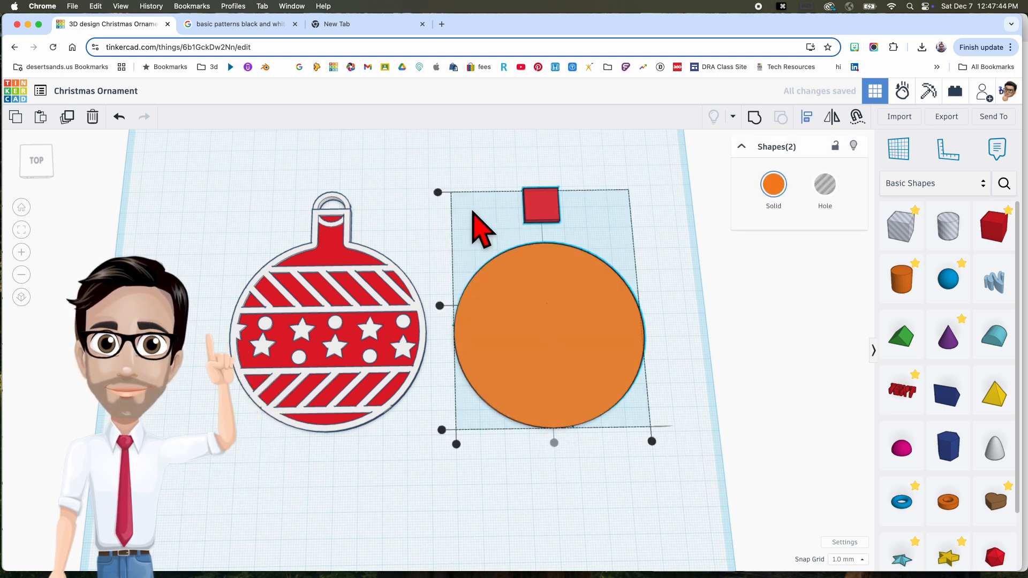
{"action": "left_click", "coordinate": [473, 212]}
Step: Move the red box straight toward the cylinder so it slightly overlaps the circle's upper edge as the ornament's neck
{"action": "left_click", "coordinate": [544, 218]}
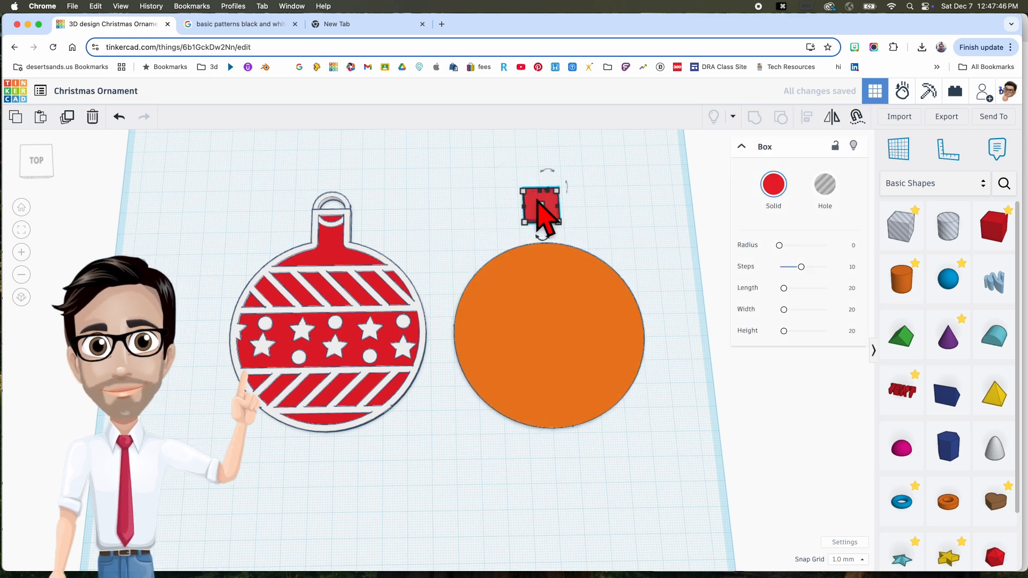
{"action": "key", "text": "Down"}
{"action": "key", "text": "Down"}
{"action": "key", "text": "Down"}
{"action": "key", "text": "Down"}
{"action": "key", "text": "Down"}
{"action": "key", "text": "Down"}
{"action": "key", "text": "Down"}
{"action": "key", "text": "Down"}
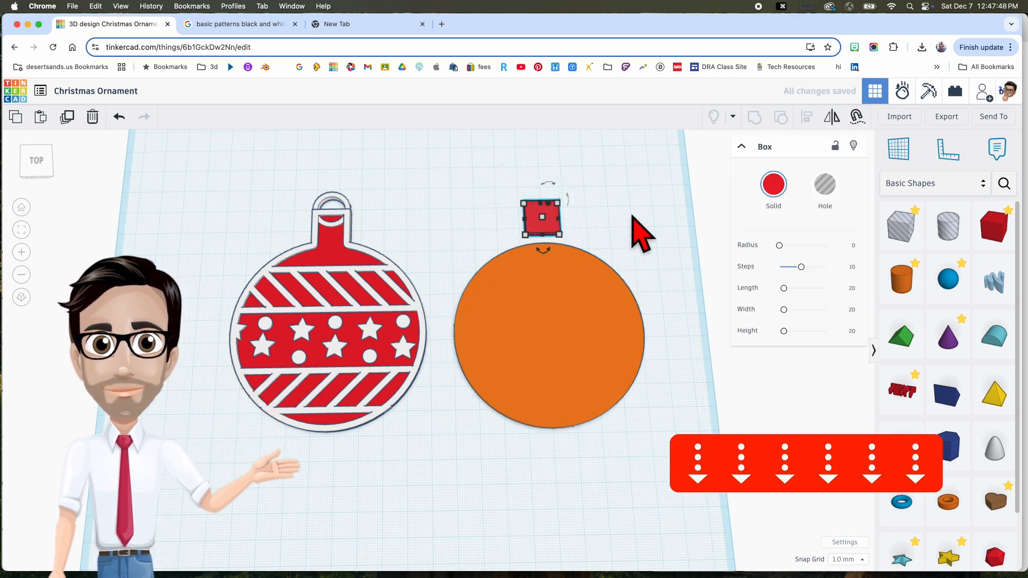
{"action": "key", "text": "Down"}
{"action": "key", "text": "Down"}
{"action": "key", "text": "Down"}
{"action": "key", "text": "Down"}
{"action": "key", "text": "Down"}
{"action": "key", "text": "Down"}
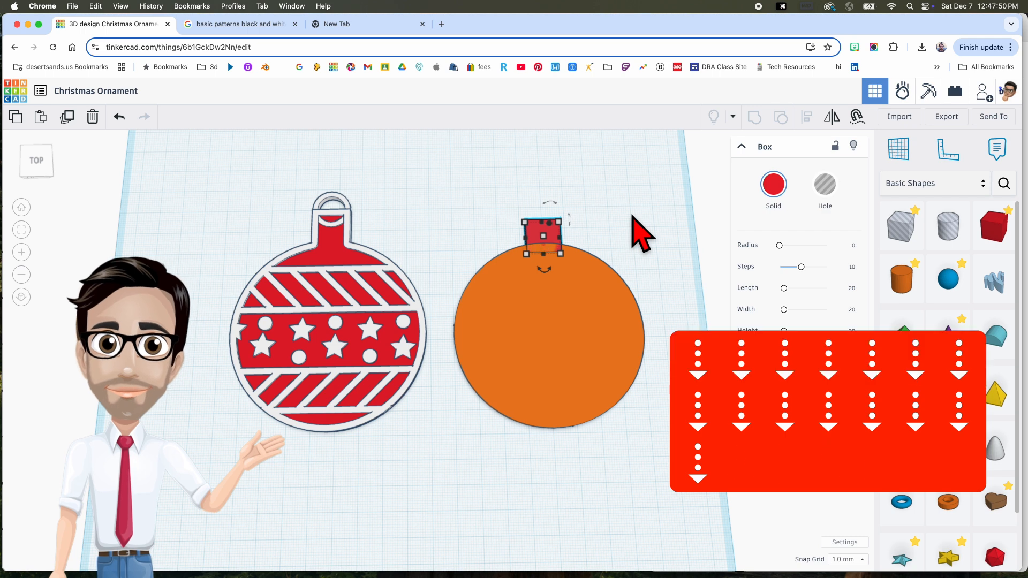
{"action": "key", "text": "Down"}
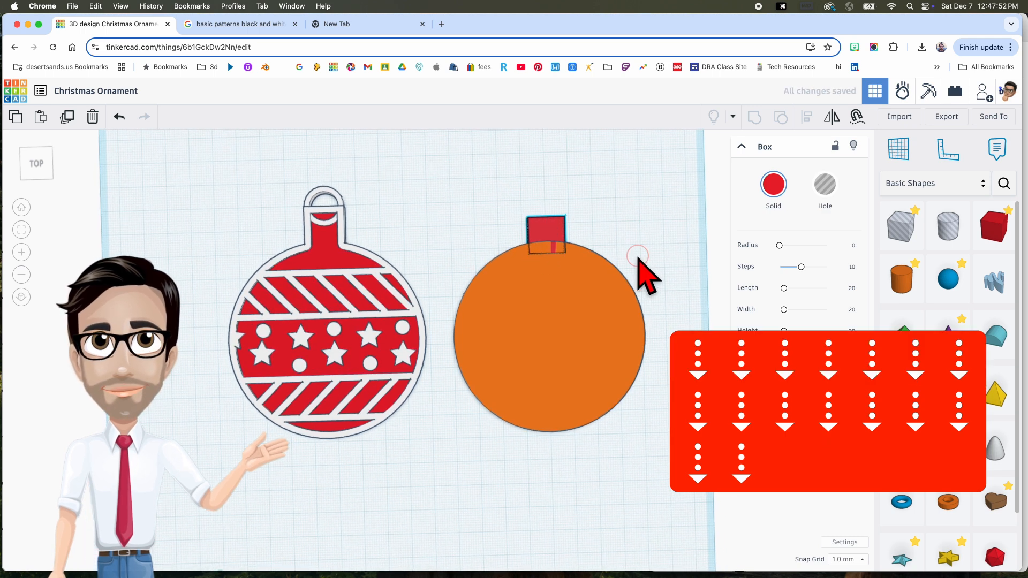
{"action": "right_click_drag", "start_coordinate": [649, 271], "coordinate": [597, 252]}
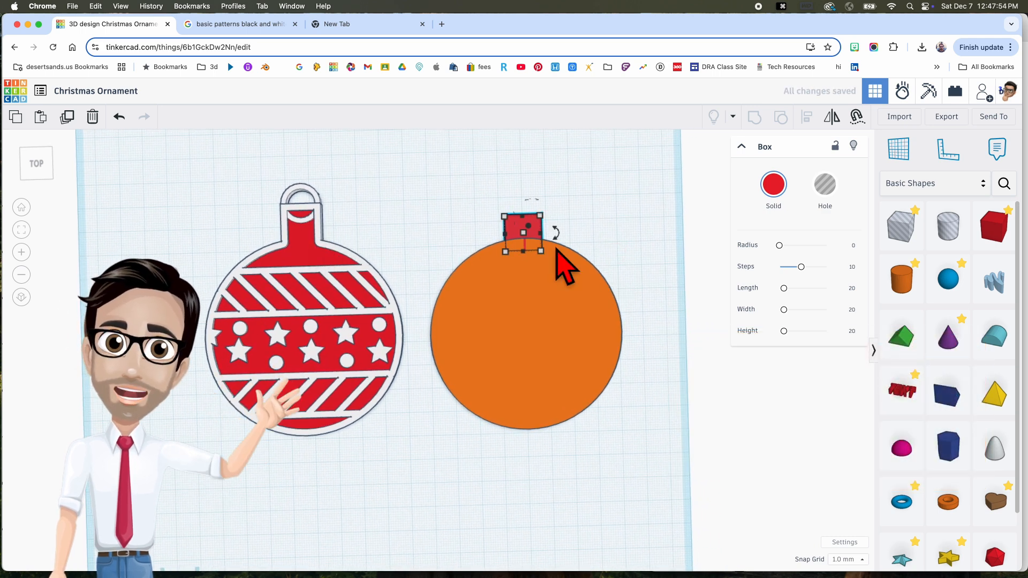
{"action": "key", "text": "Up"}
{"action": "key", "text": "Up"}
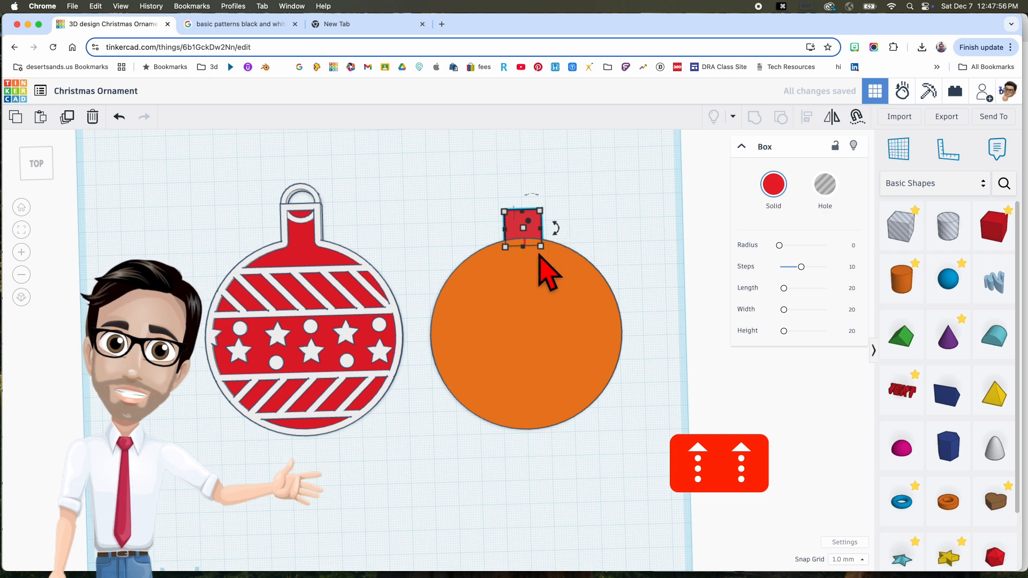
{"action": "left_click", "coordinate": [612, 238]}
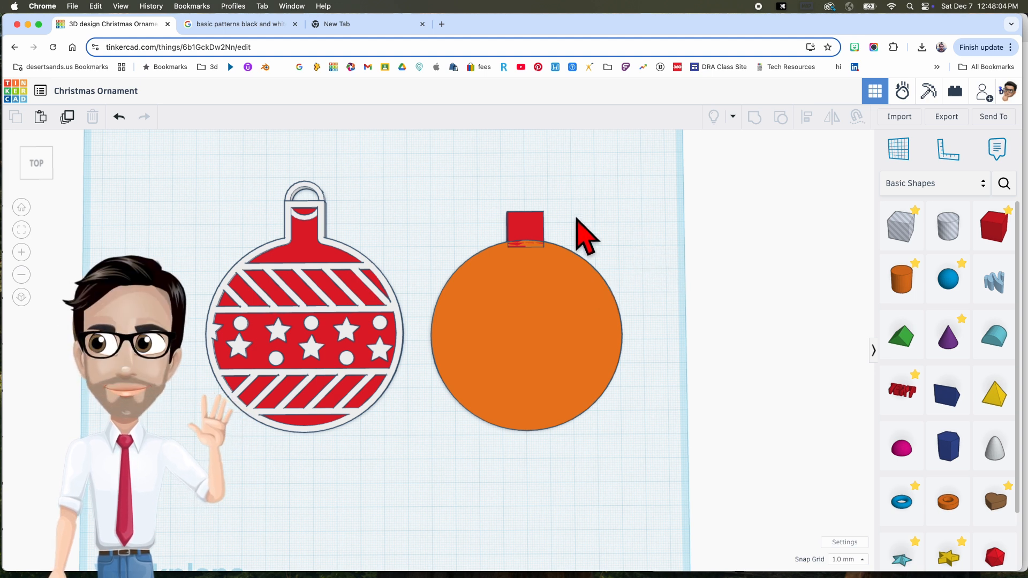
Step: Group the red box and the orange cylinder into one ornament shape
{"action": "left_click_drag", "start_coordinate": [434, 197], "coordinate": [591, 403]}
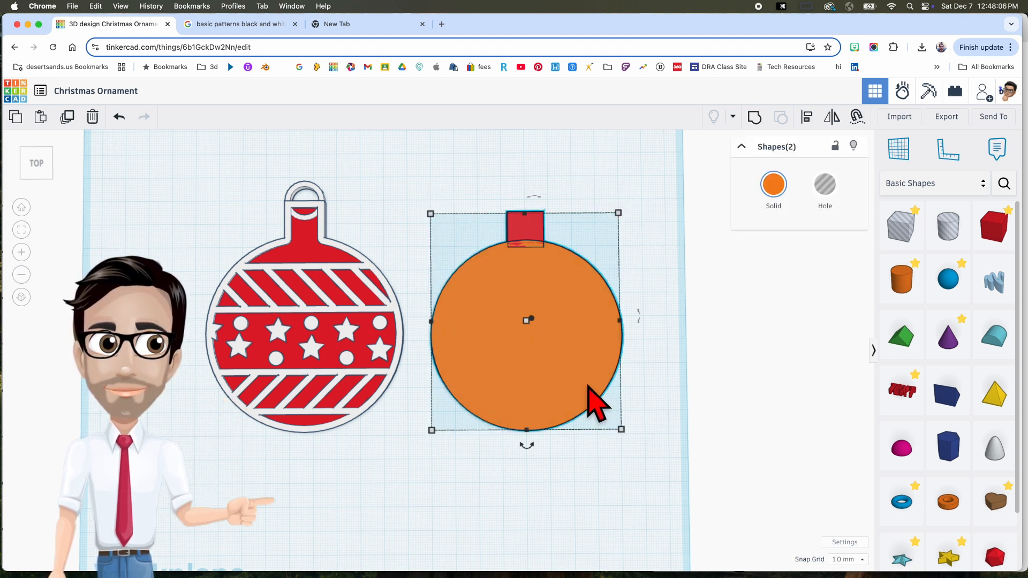
{"action": "key", "text": "super+g"}
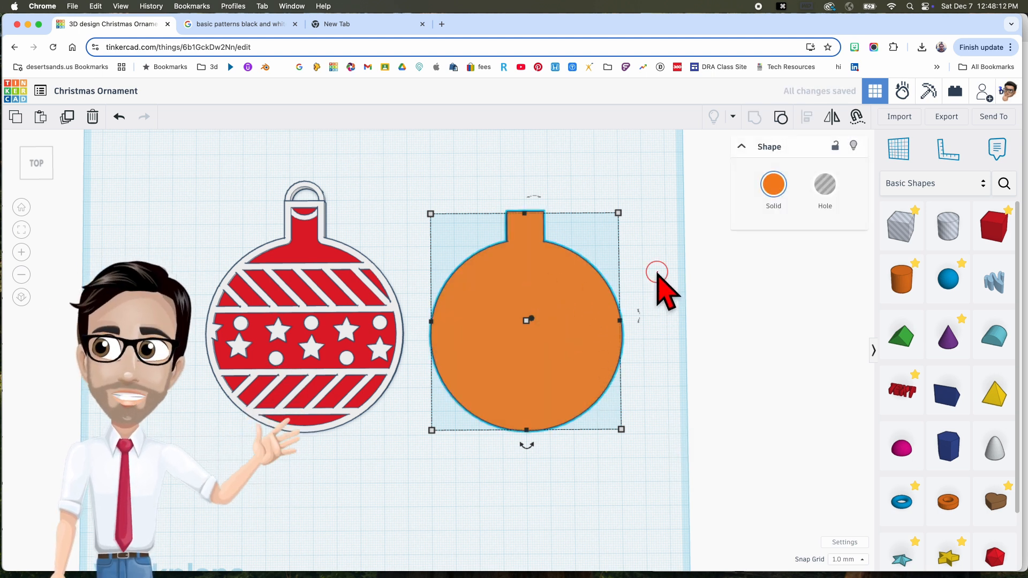
{"action": "left_click", "coordinate": [661, 213]}
Step: Export only the orange ornament shape as an SVG and save it under the name Christmas Ornament
{"action": "left_click", "coordinate": [557, 301]}
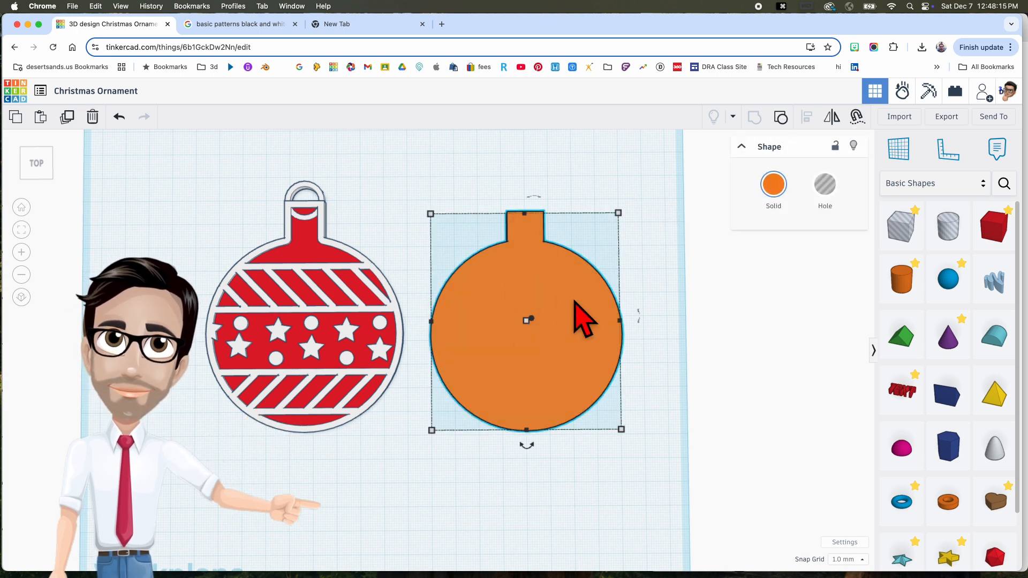
{"action": "left_click", "coordinate": [946, 116]}
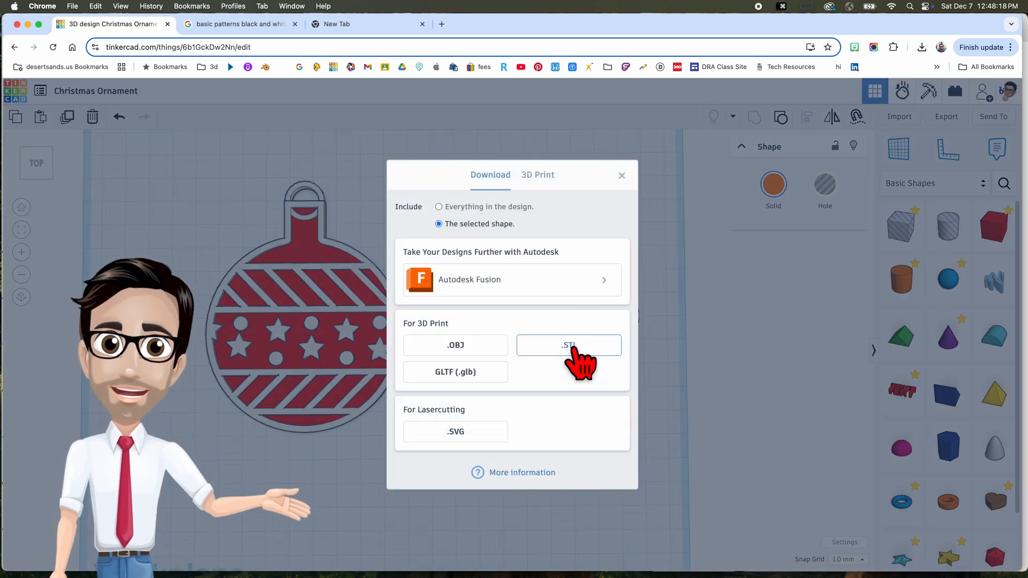
{"action": "left_click", "coordinate": [470, 431]}
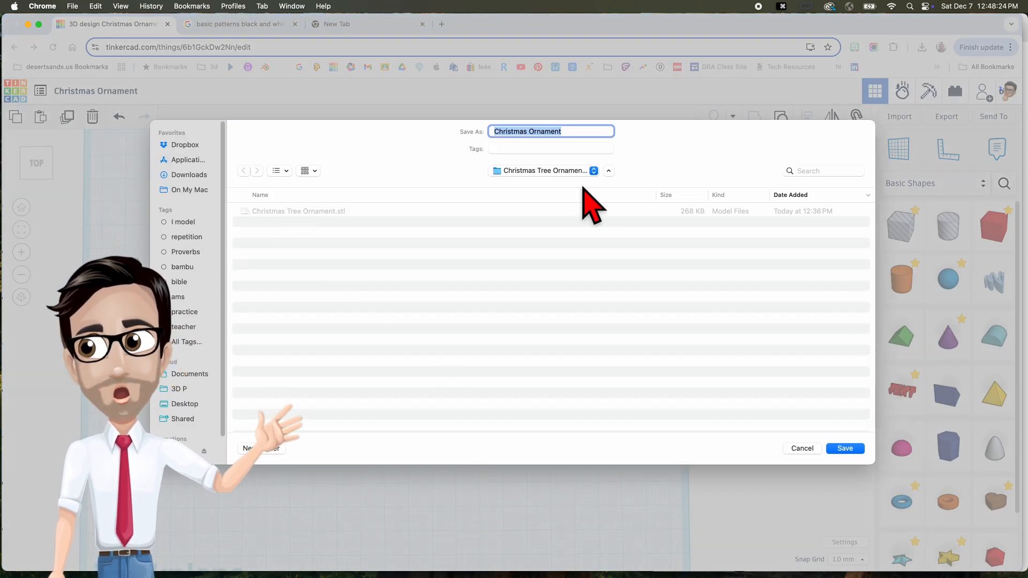
{"action": "key", "text": "Left"}
{"action": "key", "text": "Left"}
{"action": "key", "text": "Left"}
{"action": "key", "text": "Left"}
{"action": "key", "text": "Left"}
{"action": "key", "text": "Left"}
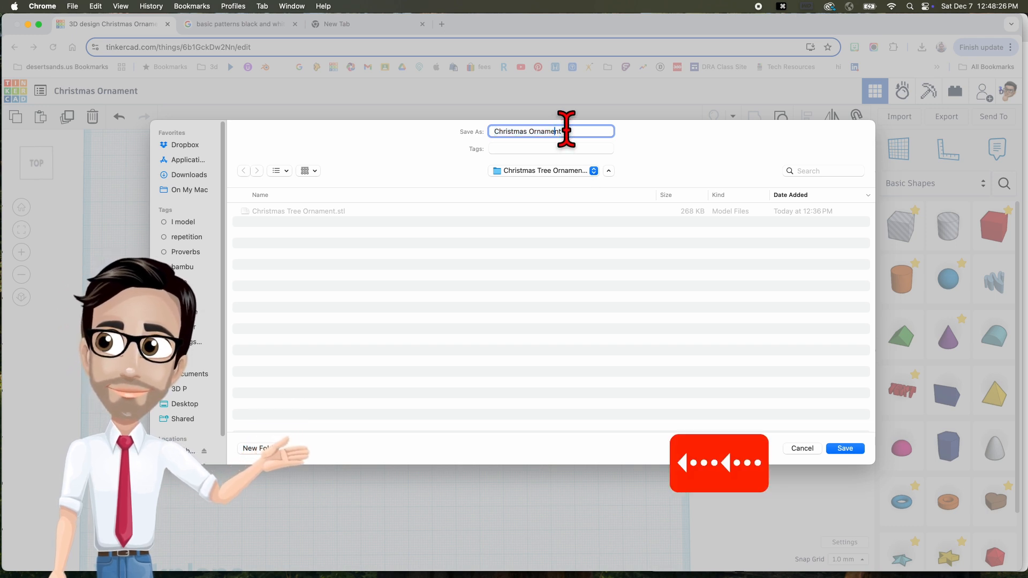
{"action": "key", "text": "Right"}
{"action": "key", "text": "Right"}
{"action": "key", "text": "Right"}
{"action": "key", "text": "Right"}
{"action": "key", "text": "Right"}
{"action": "key", "text": "Right"}
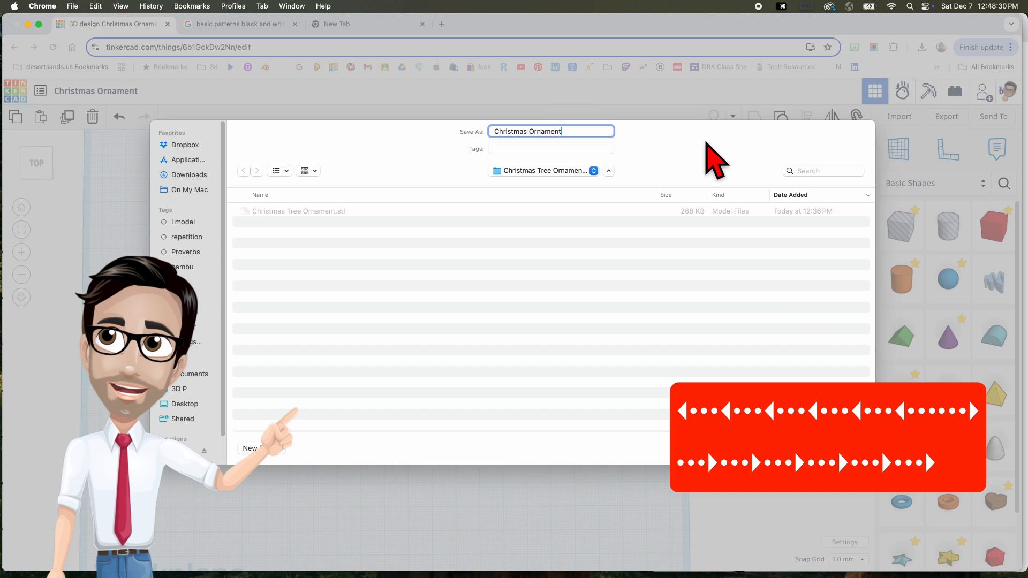
{"action": "left_click", "coordinate": [845, 448]}
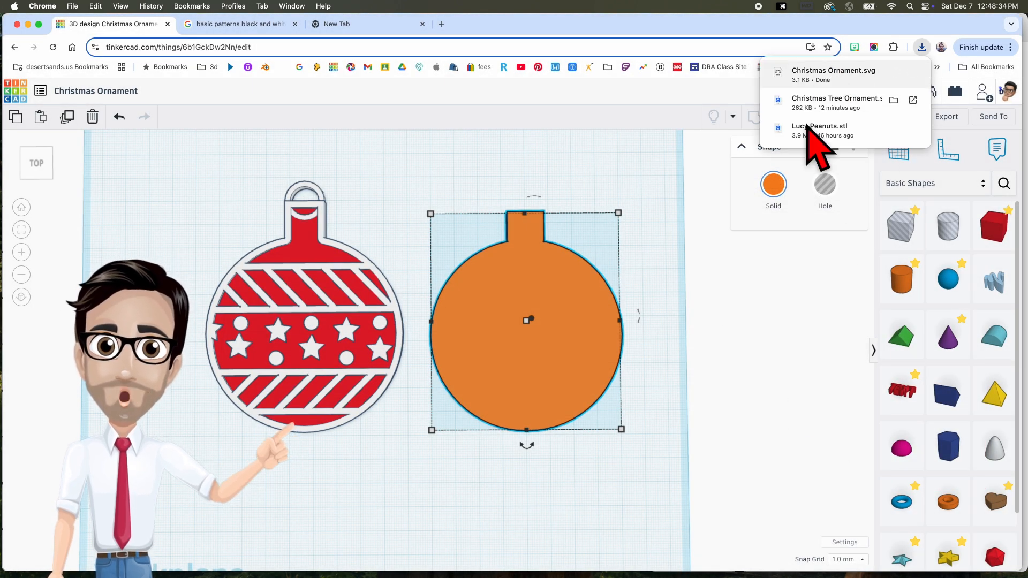
{"action": "left_click", "coordinate": [719, 326]}
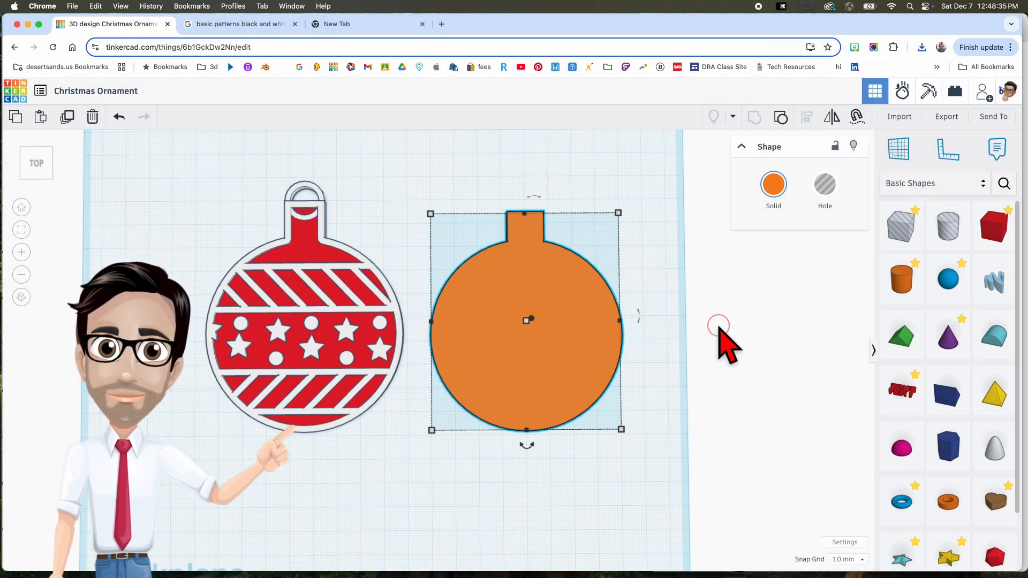
Step: Import Christmas Ornament.svg from the Christmas Tree Ornament Tutorial folder inside 3D P, centred on the artboard at 100% scale
{"action": "left_click", "coordinate": [899, 117]}
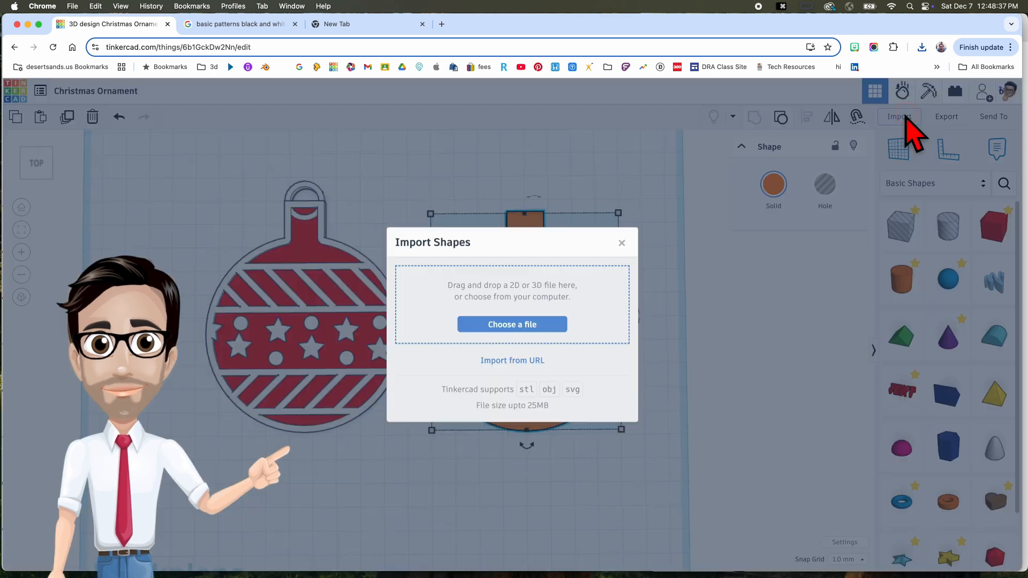
{"action": "left_click", "coordinate": [530, 325]}
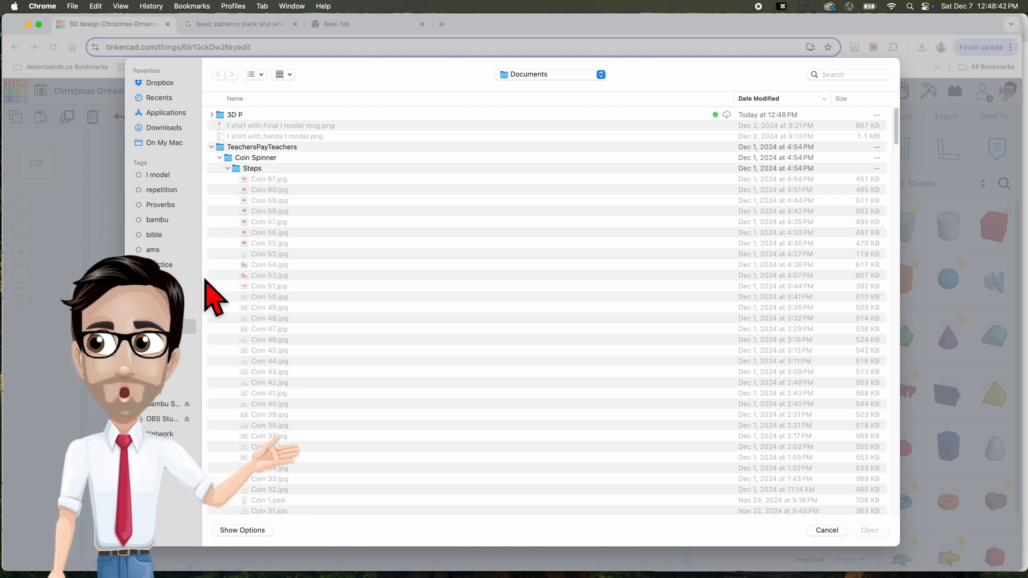
{"action": "left_click", "coordinate": [175, 343]}
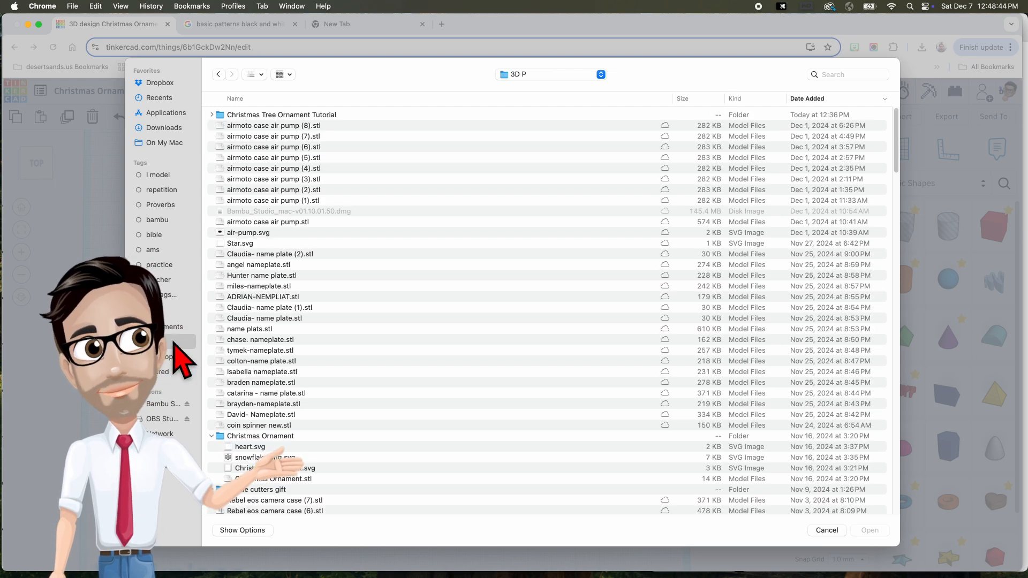
{"action": "left_click", "coordinate": [212, 114]}
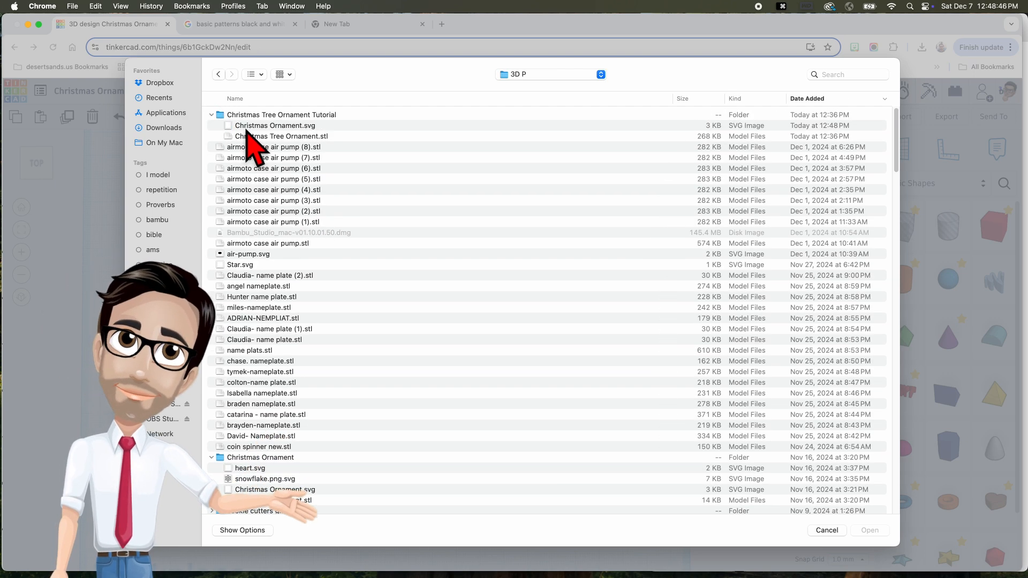
{"action": "left_click", "coordinate": [252, 127]}
{"action": "left_click", "coordinate": [870, 531]}
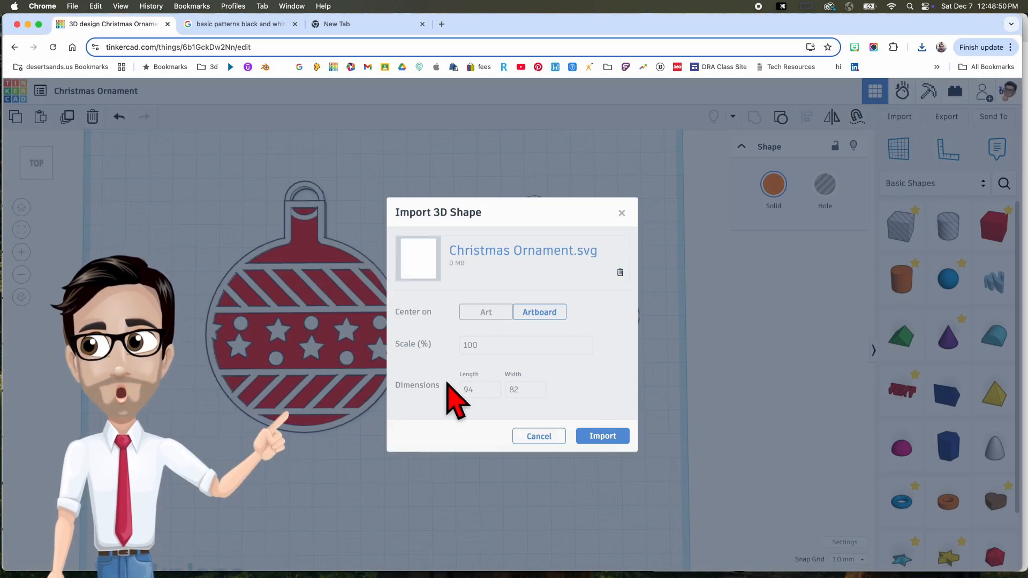
{"action": "left_click", "coordinate": [601, 436]}
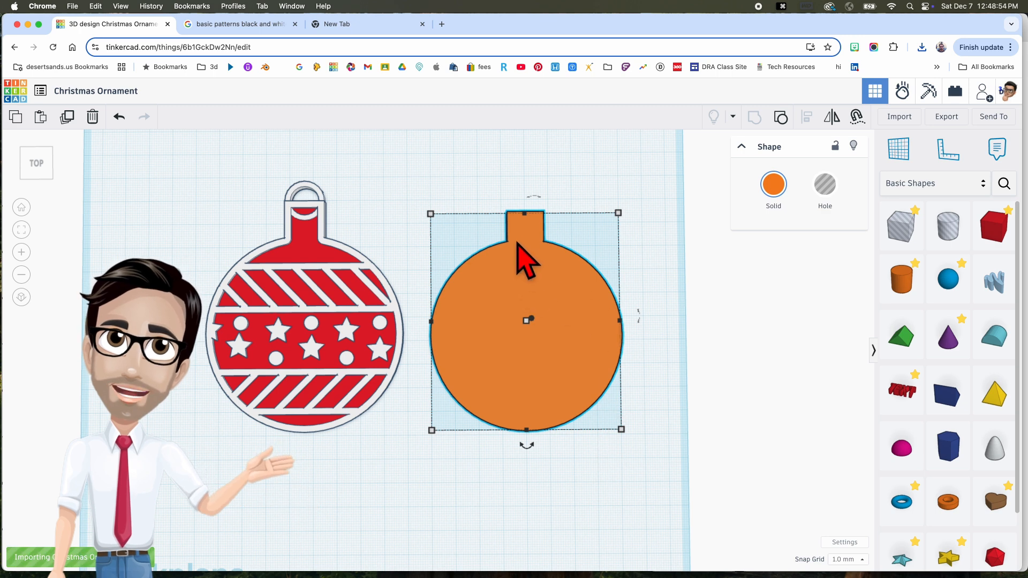
Step: Move the imported ornament shape to the right so it partly overlaps the orange ornament
{"action": "right_click_drag", "start_coordinate": [605, 452], "coordinate": [561, 427]}
{"action": "left_click_drag", "start_coordinate": [384, 347], "coordinate": [621, 374]}
{"action": "right_click_drag", "start_coordinate": [633, 396], "coordinate": [519, 317]}
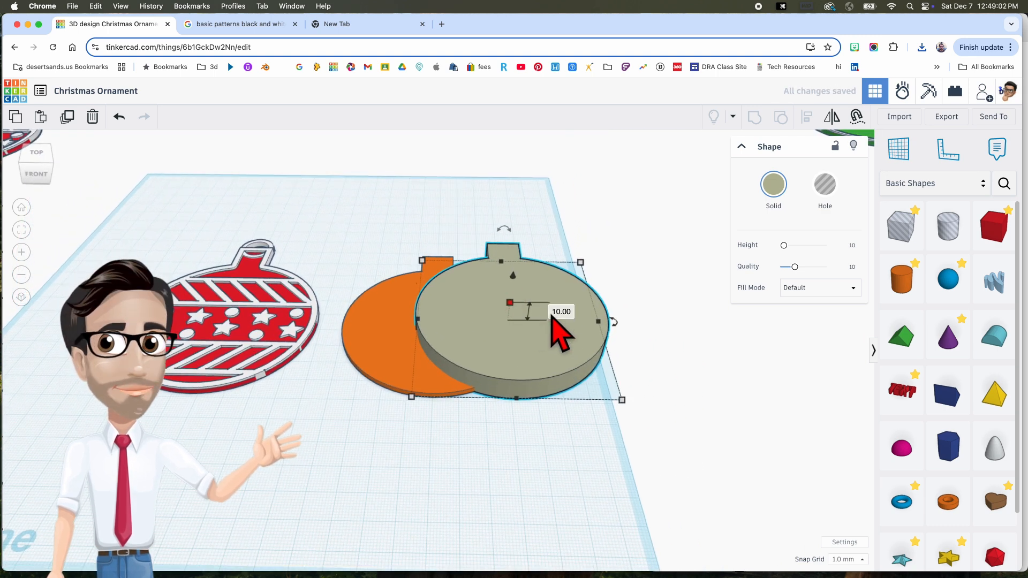
Step: Set the imported ornament shape's height to 3 mm and change it to an Inner Line fill with Round corners
{"action": "type", "text": "3"}
{"action": "key", "text": "Return"}
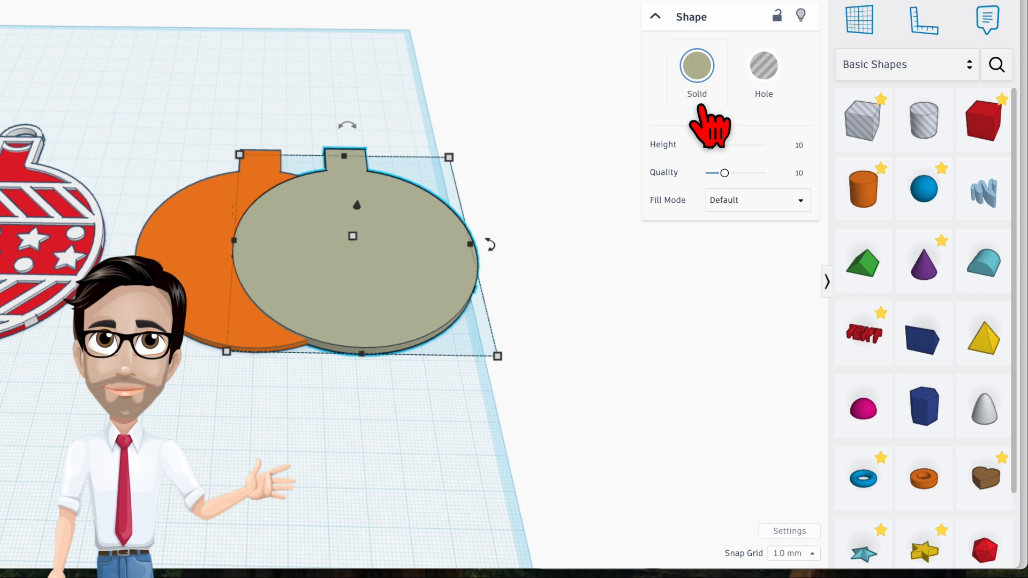
{"action": "left_click", "coordinate": [724, 200]}
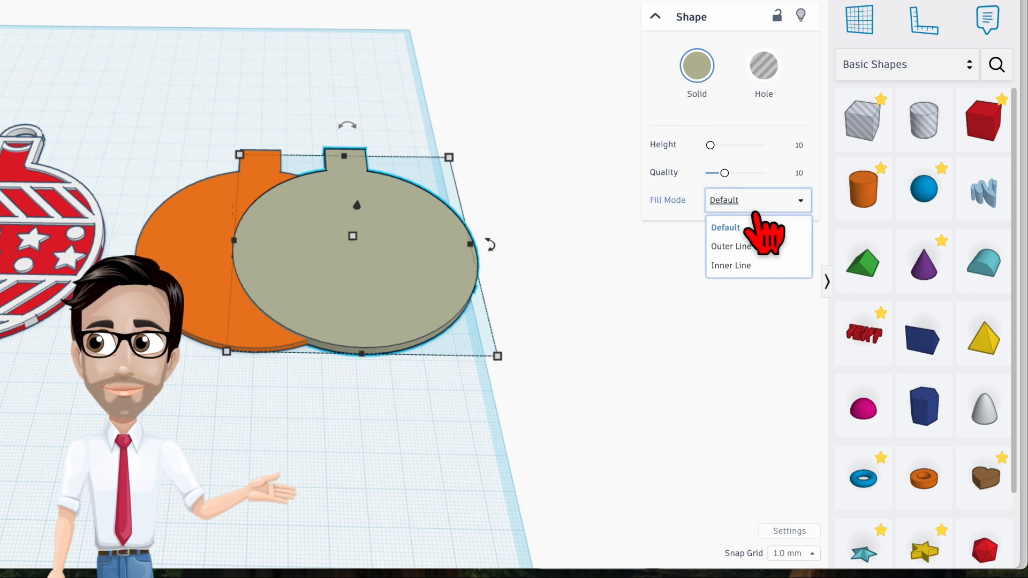
{"action": "left_click", "coordinate": [757, 265]}
{"action": "right_click_drag", "start_coordinate": [550, 281], "coordinate": [554, 320]}
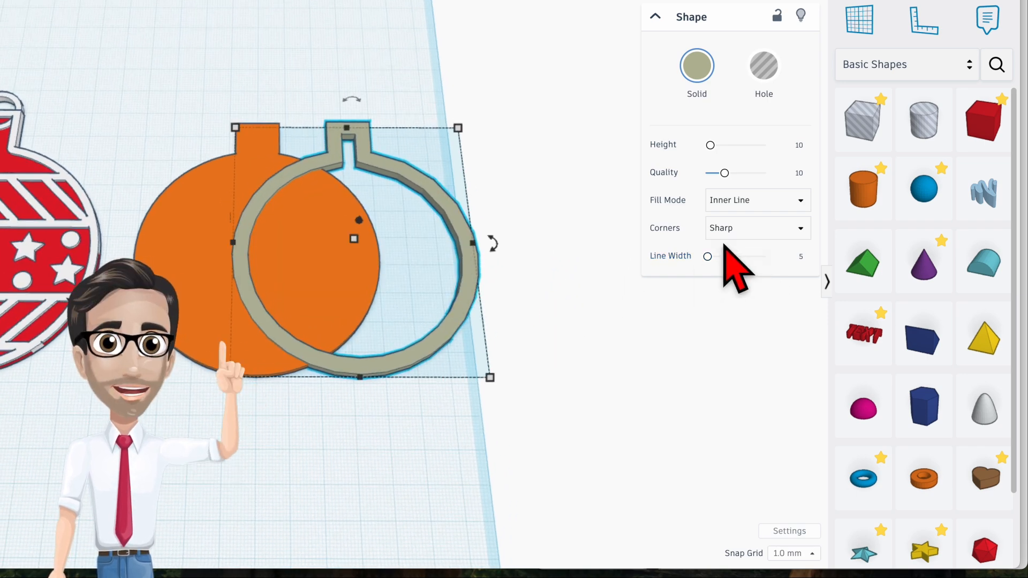
{"action": "left_click", "coordinate": [760, 256]}
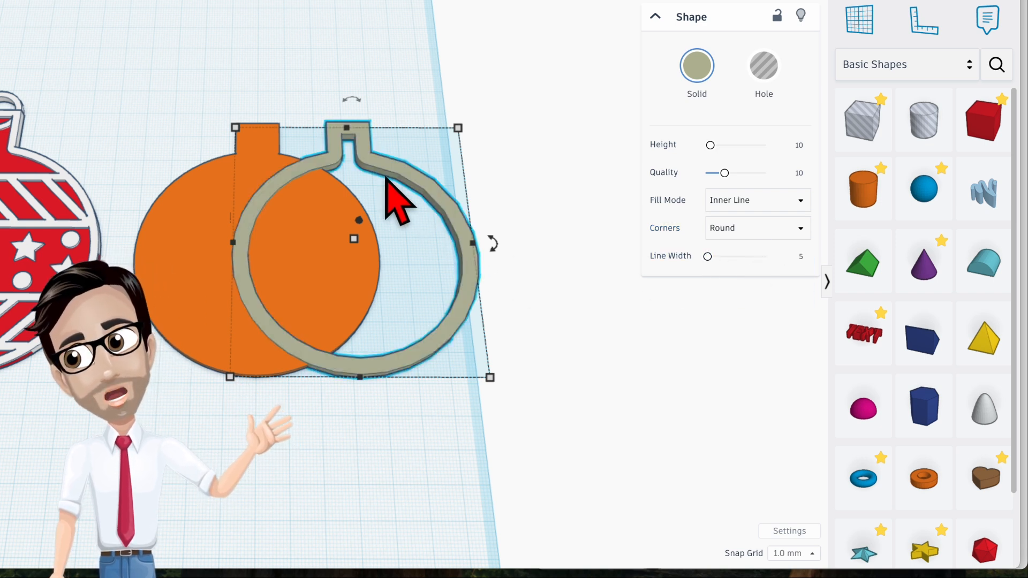
Step: Try a line width of 2 for the ornament outline, settle on 3, and raise its quality to 24
{"action": "left_click", "coordinate": [800, 257]}
{"action": "type", "text": "2"}
{"action": "key", "text": "Return"}
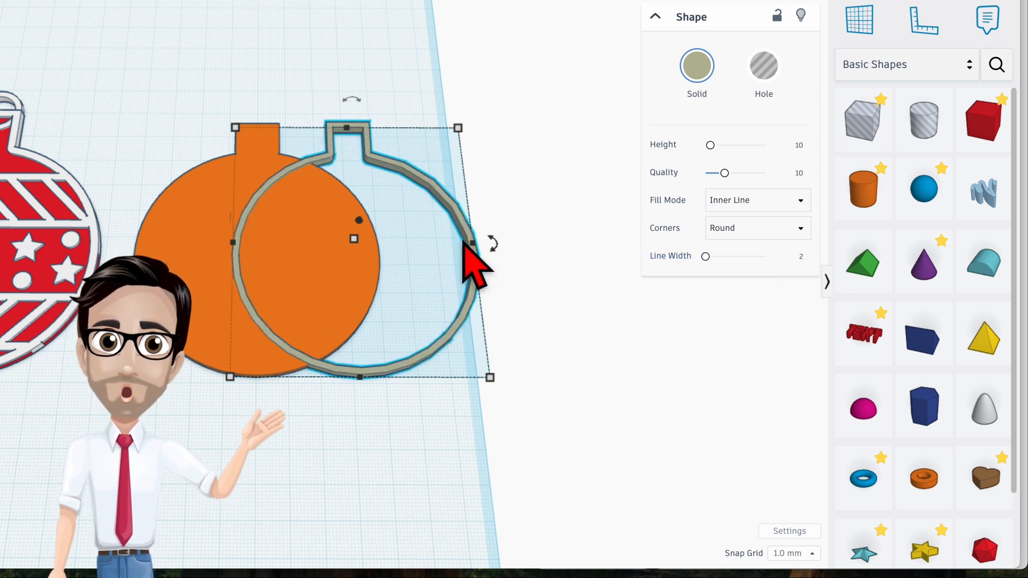
{"action": "left_click", "coordinate": [802, 254]}
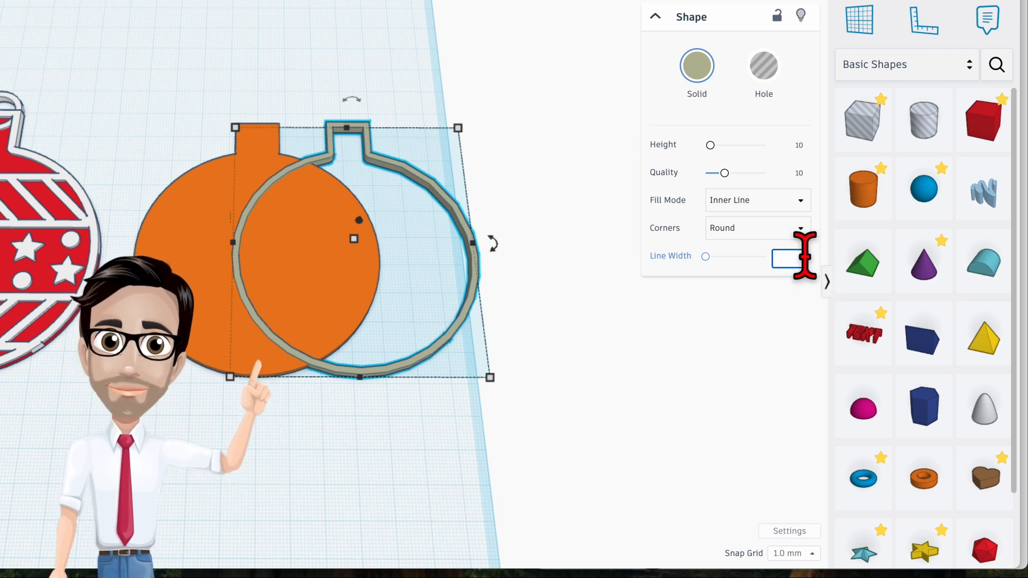
{"action": "type", "text": "3"}
{"action": "key", "text": "Return"}
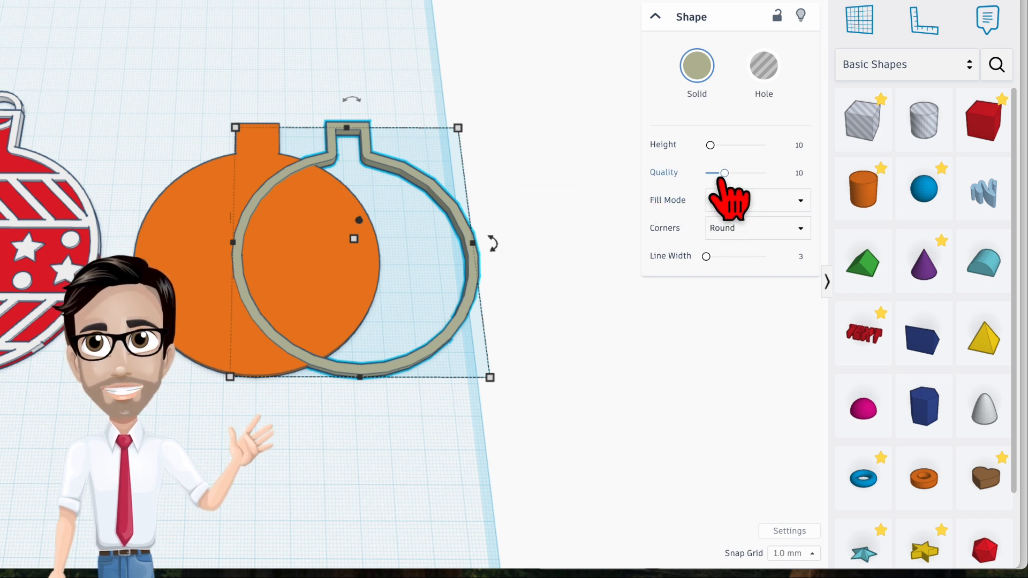
{"action": "left_click_drag", "start_coordinate": [724, 173], "coordinate": [795, 172]}
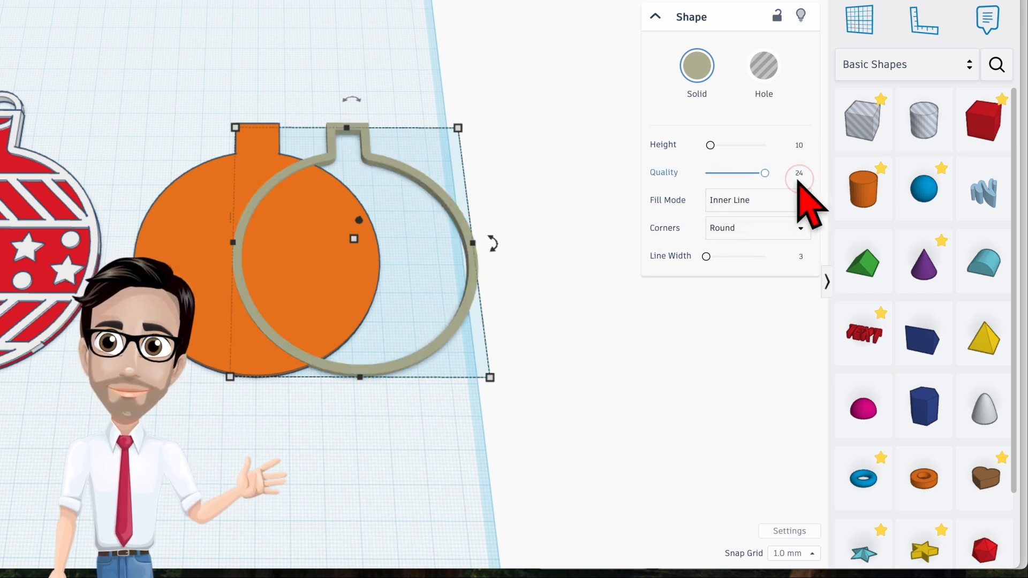
Step: Colour the ornament outline with the white preset
{"action": "mouse_move", "coordinate": [490, 236]}
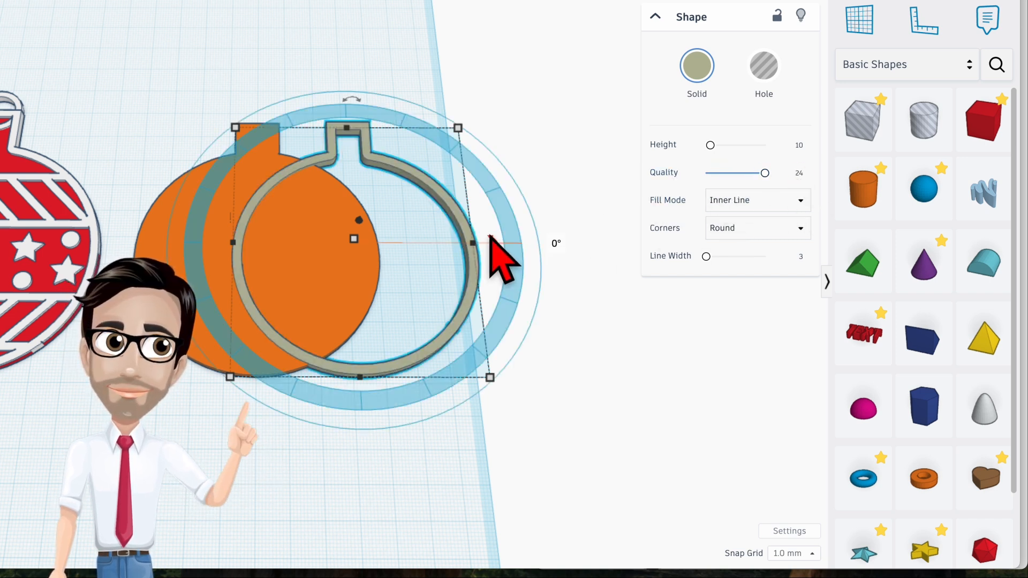
{"action": "left_click", "coordinate": [696, 65]}
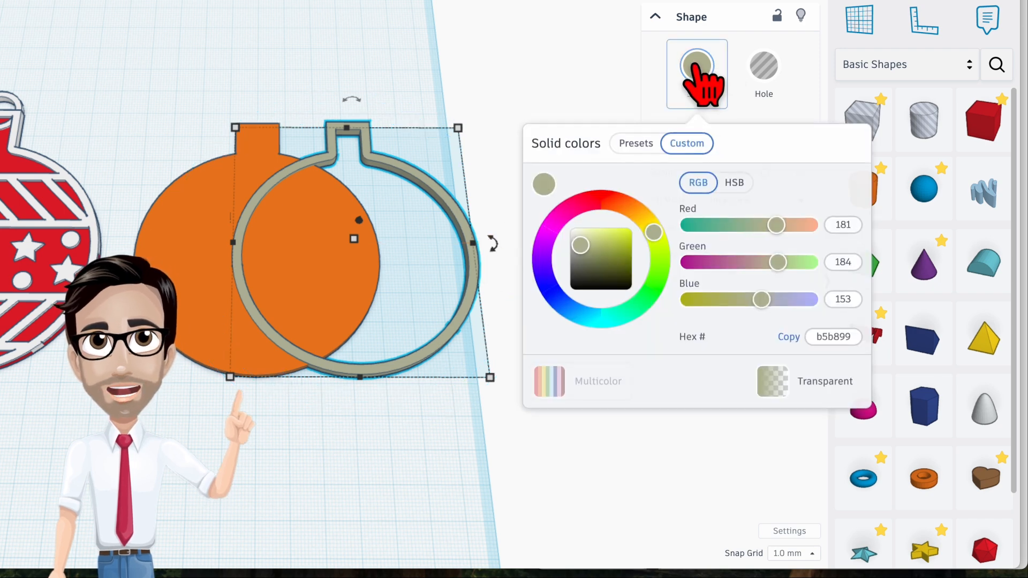
{"action": "left_click", "coordinate": [636, 143]}
{"action": "left_click", "coordinate": [822, 183]}
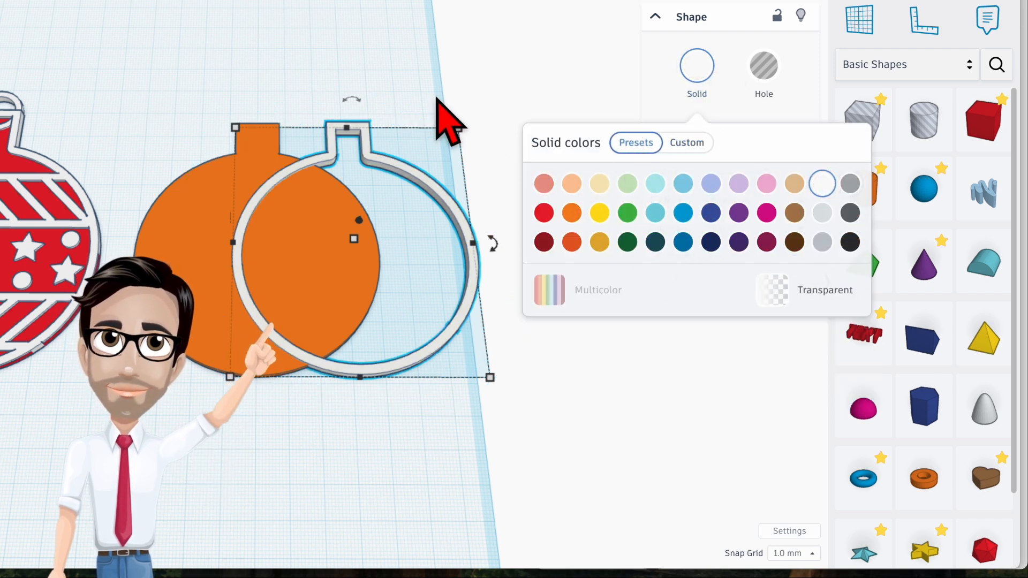
{"action": "left_click", "coordinate": [459, 130]}
Step: Align the white outline and the orange ornament body on their horizontal centres
{"action": "left_click_drag", "start_coordinate": [166, 106], "coordinate": [337, 251]}
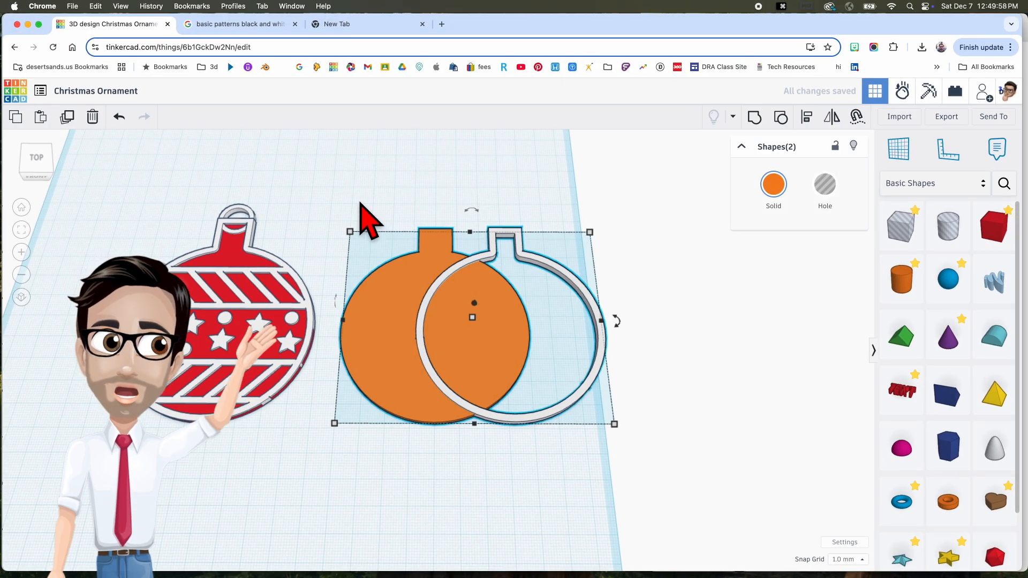
{"action": "key", "text": "l"}
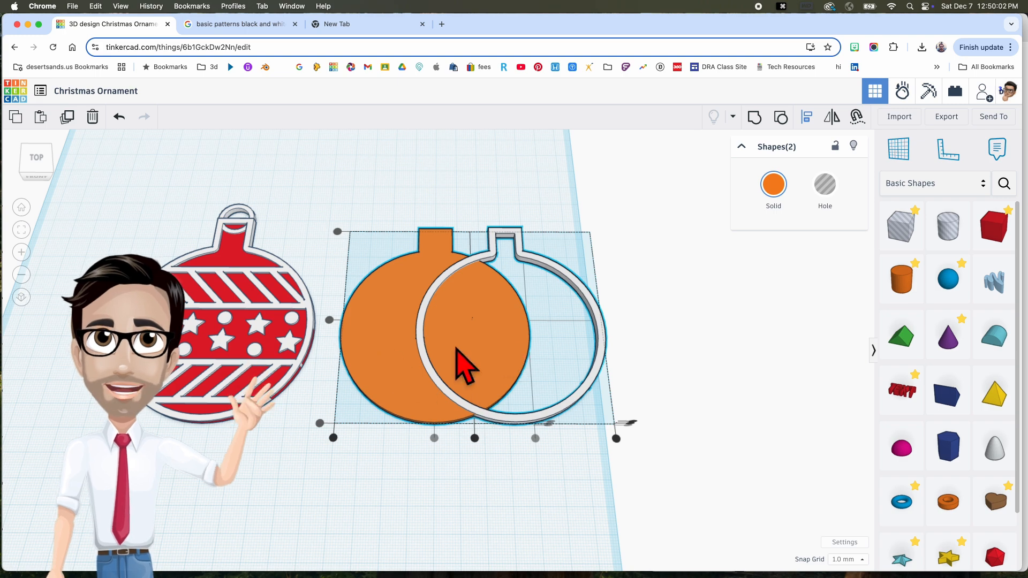
{"action": "left_click", "coordinate": [474, 438]}
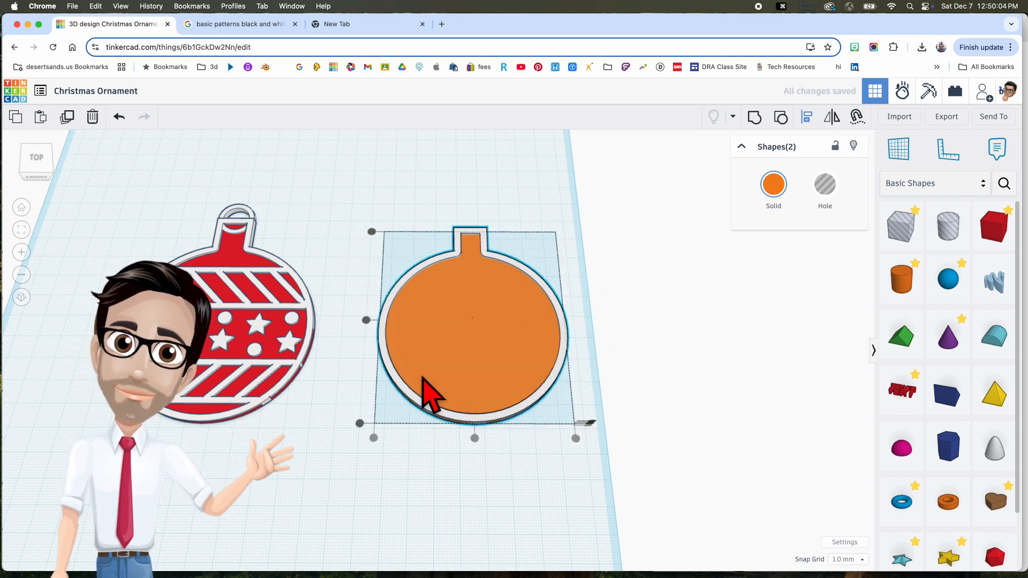
{"action": "left_click", "coordinate": [513, 475]}
Step: Add a Star from the basic shapes and move it onto the face of the orange ornament
{"action": "right_click_drag", "start_coordinate": [514, 475], "coordinate": [505, 500]}
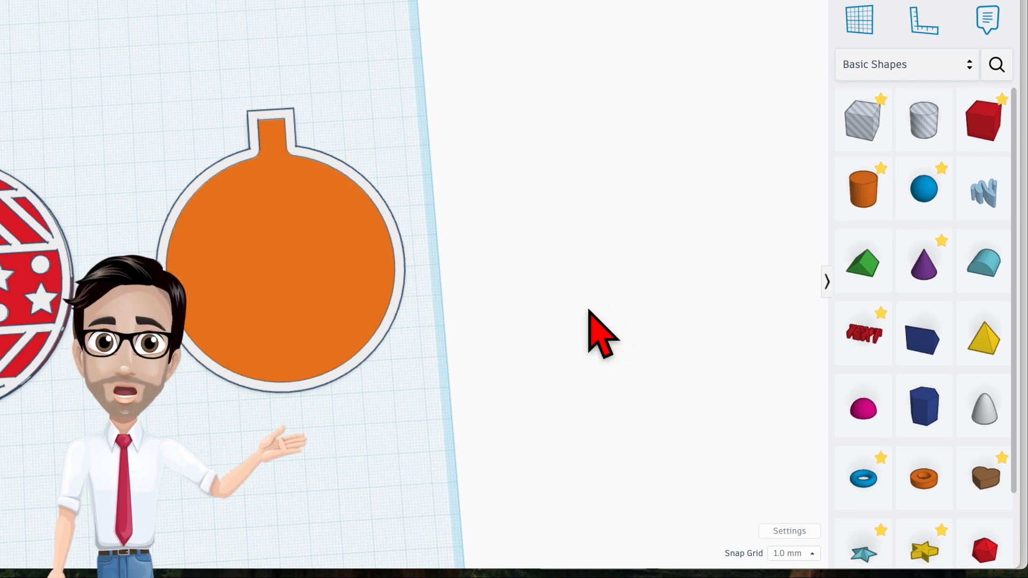
{"action": "left_click_drag", "start_coordinate": [926, 551], "coordinate": [499, 228]}
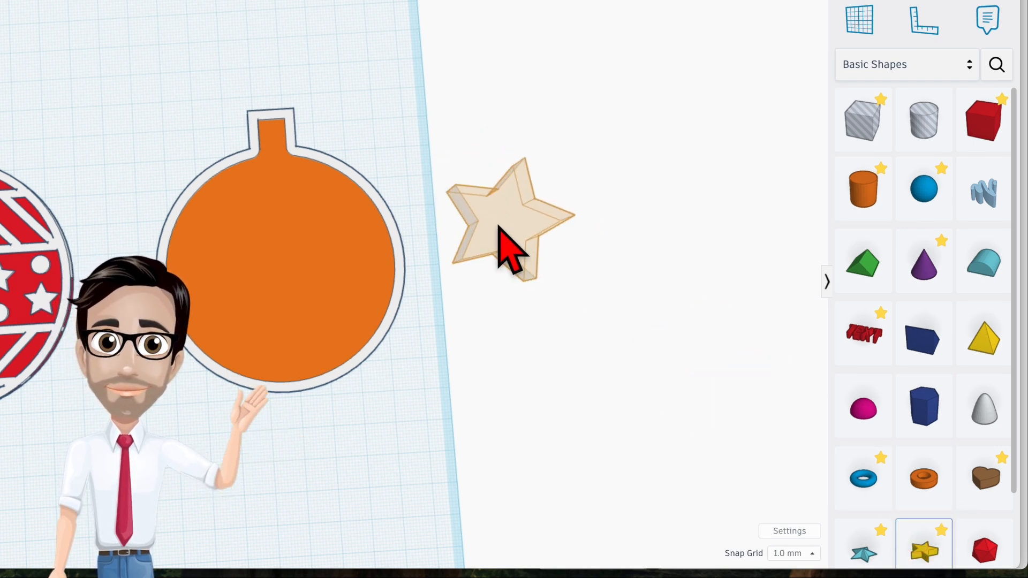
{"action": "left_click", "coordinate": [499, 228]}
{"action": "scroll", "coordinate": [499, 227], "scroll_direction": "up", "scroll_amount": 3}
{"action": "middle_click_drag", "start_coordinate": [499, 228], "coordinate": [384, 199]}
{"action": "middle_click_drag", "start_coordinate": [434, 275], "coordinate": [457, 225]}
{"action": "left_click_drag", "start_coordinate": [426, 188], "coordinate": [343, 291]}
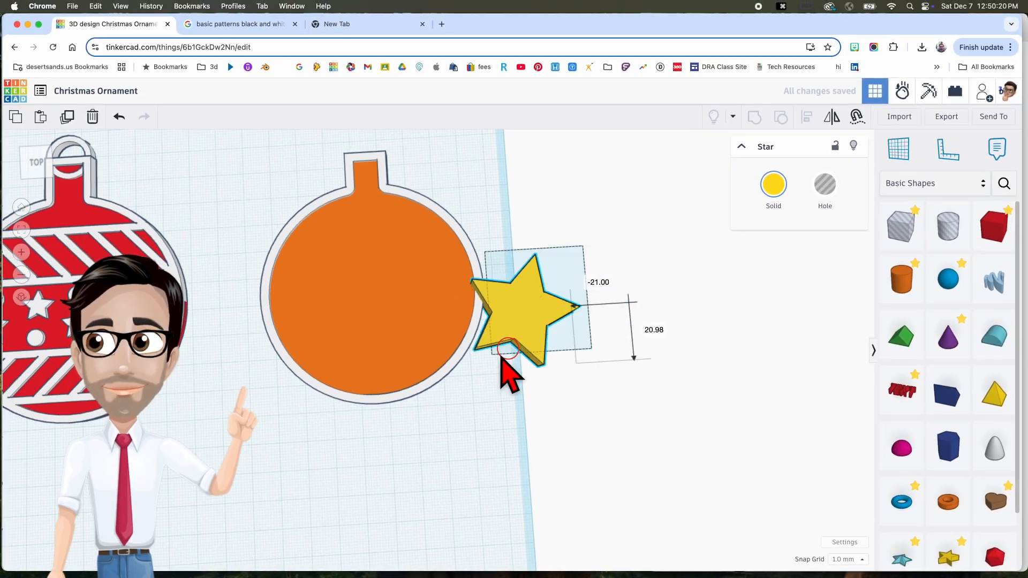
{"action": "left_click_drag", "start_coordinate": [501, 357], "coordinate": [357, 459]}
{"action": "middle_click_drag", "start_coordinate": [385, 434], "coordinate": [472, 346]}
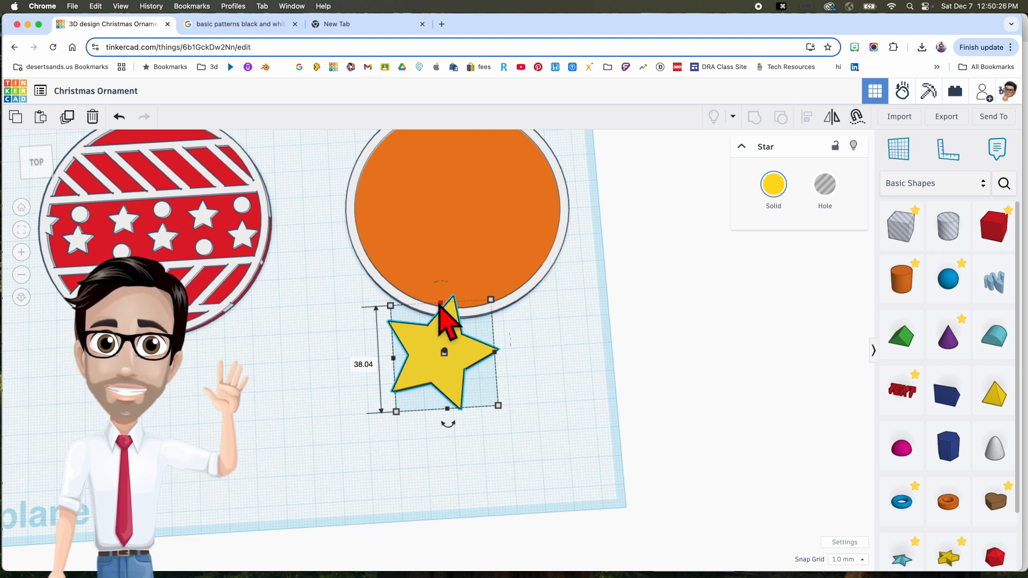
{"action": "left_click_drag", "start_coordinate": [461, 347], "coordinate": [451, 225]}
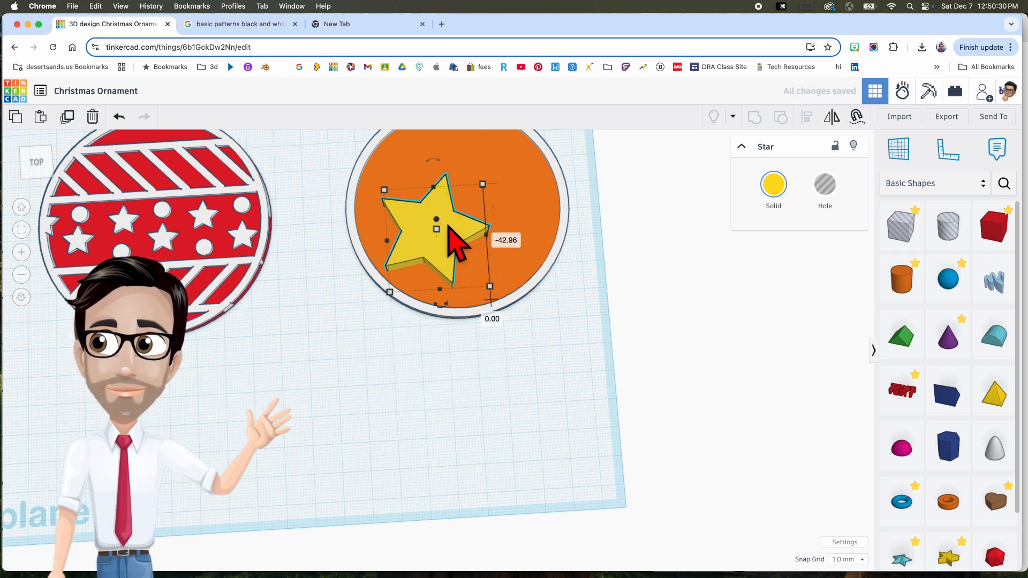
Step: Scale the star down to about 12 by 13 mm and colour it white
{"action": "left_click_drag", "start_coordinate": [487, 285], "coordinate": [432, 234]}
{"action": "left_click_drag", "start_coordinate": [421, 228], "coordinate": [414, 221]}
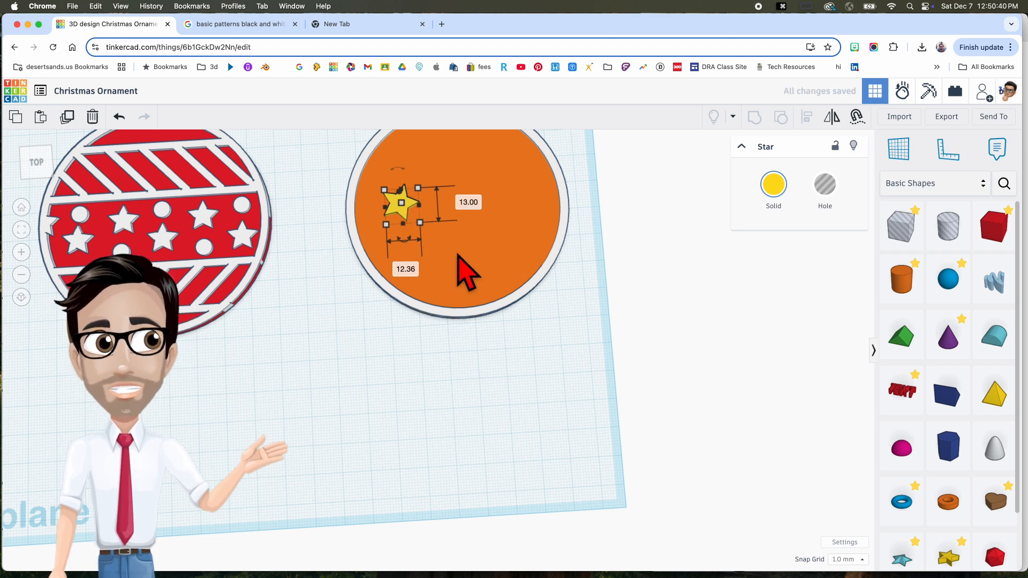
{"action": "left_click", "coordinate": [771, 186]}
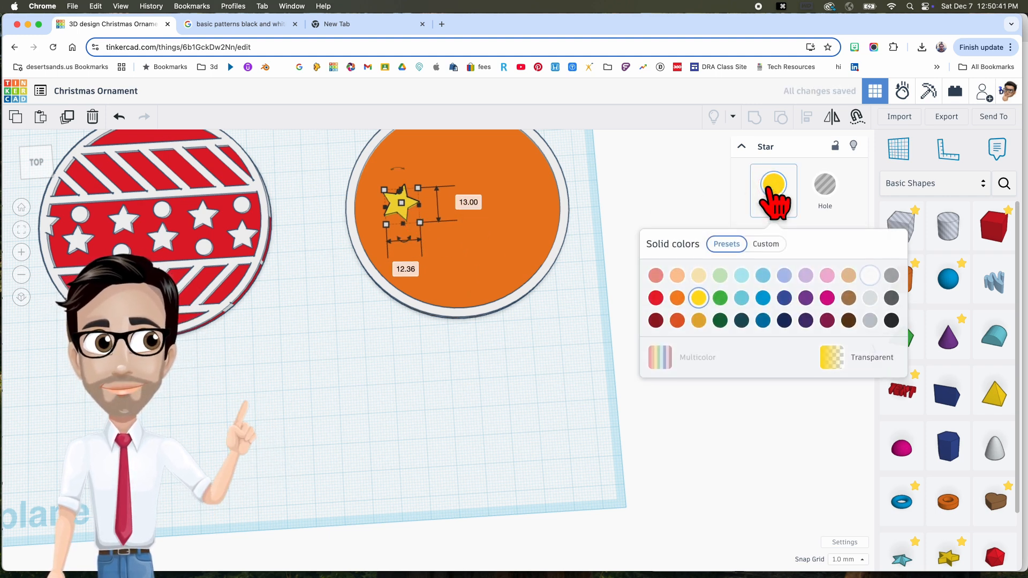
{"action": "left_click", "coordinate": [870, 275]}
Step: Colour the orange ornament body with the red preset
{"action": "left_click", "coordinate": [533, 236]}
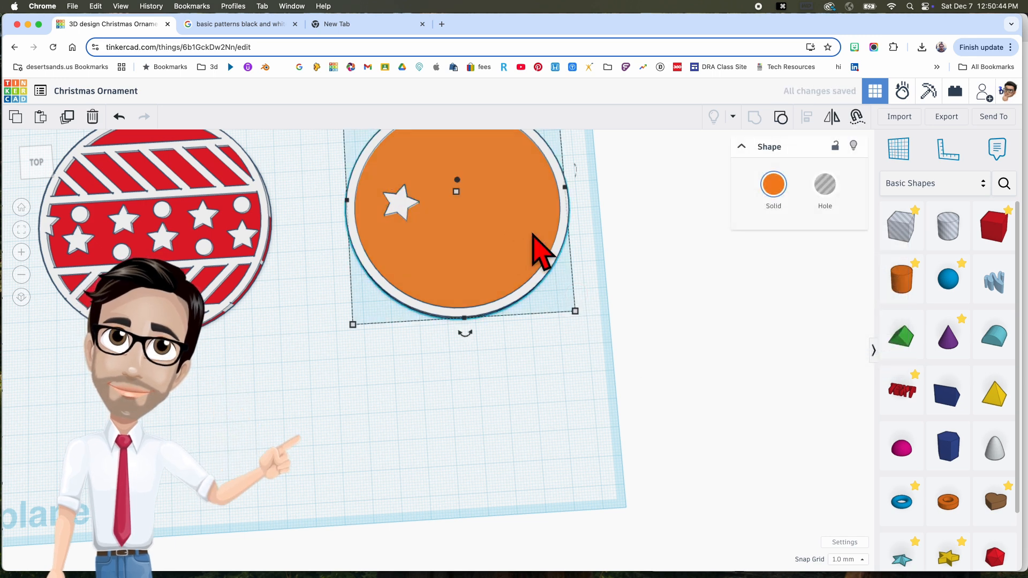
{"action": "left_click", "coordinate": [771, 185]}
{"action": "left_click", "coordinate": [655, 297]}
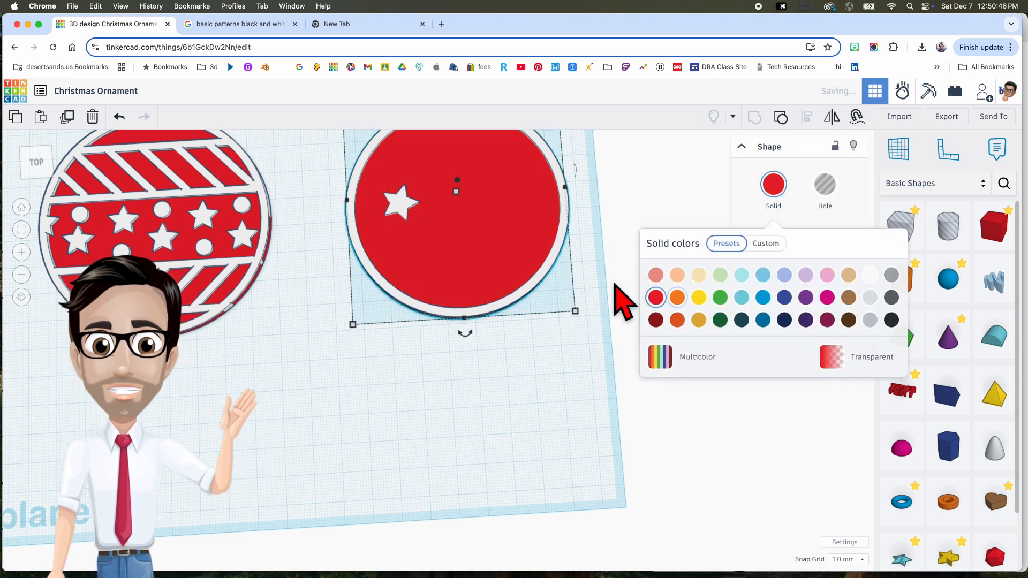
Step: Reposition the white star near the left inner edge of the red ornament, about halfway up the round body
{"action": "left_click", "coordinate": [398, 206]}
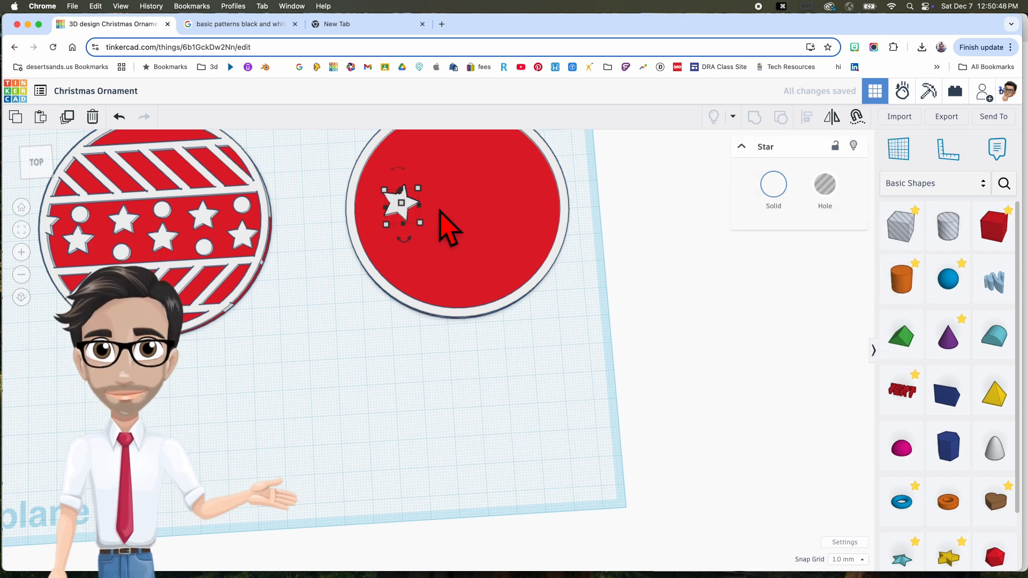
{"action": "scroll", "coordinate": [449, 230], "scroll_direction": "up", "scroll_amount": 5}
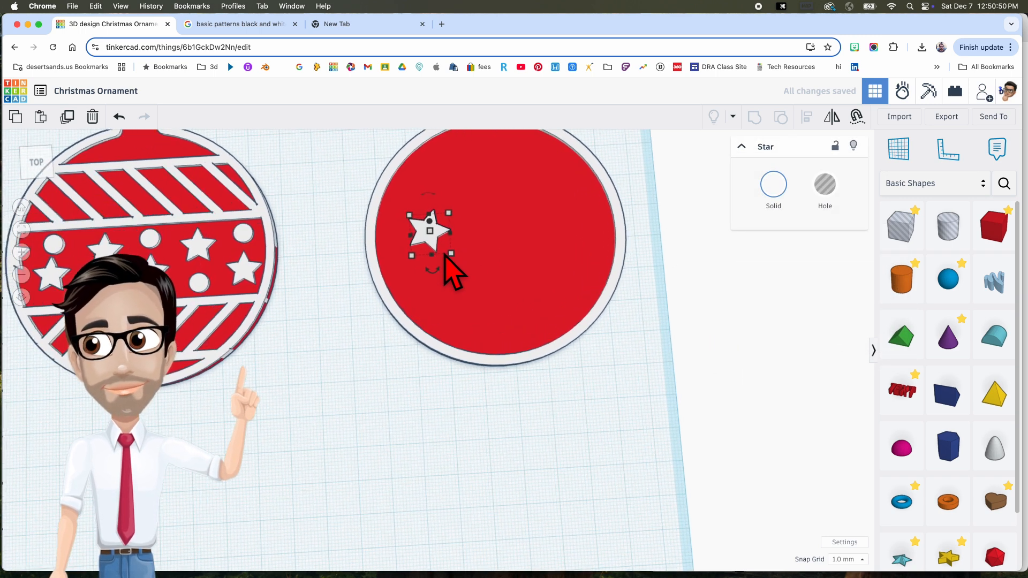
{"action": "scroll", "coordinate": [445, 257], "scroll_direction": "up", "scroll_amount": 2}
{"action": "left_click_drag", "start_coordinate": [428, 256], "coordinate": [410, 248]}
{"action": "scroll", "coordinate": [413, 248], "scroll_direction": "down", "scroll_amount": 3}
{"action": "middle_click_drag", "start_coordinate": [478, 259], "coordinate": [486, 332]}
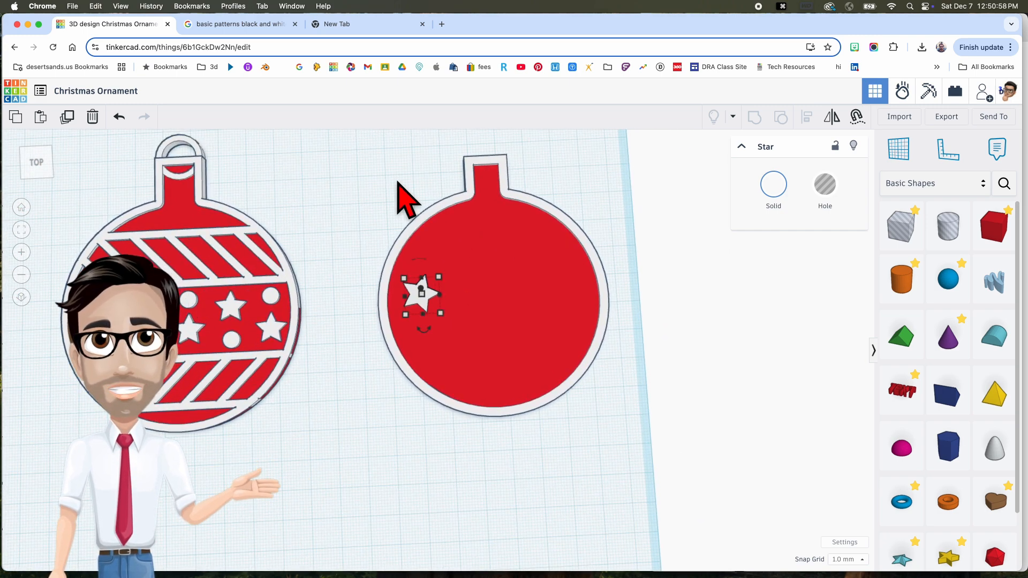
{"action": "left_click_drag", "start_coordinate": [429, 292], "coordinate": [422, 302]}
Step: Shrink the star slightly and set its height to 3 mm
{"action": "right_click_drag", "start_coordinate": [485, 328], "coordinate": [453, 298]}
{"action": "scroll", "coordinate": [429, 298], "scroll_direction": "up", "scroll_amount": 5}
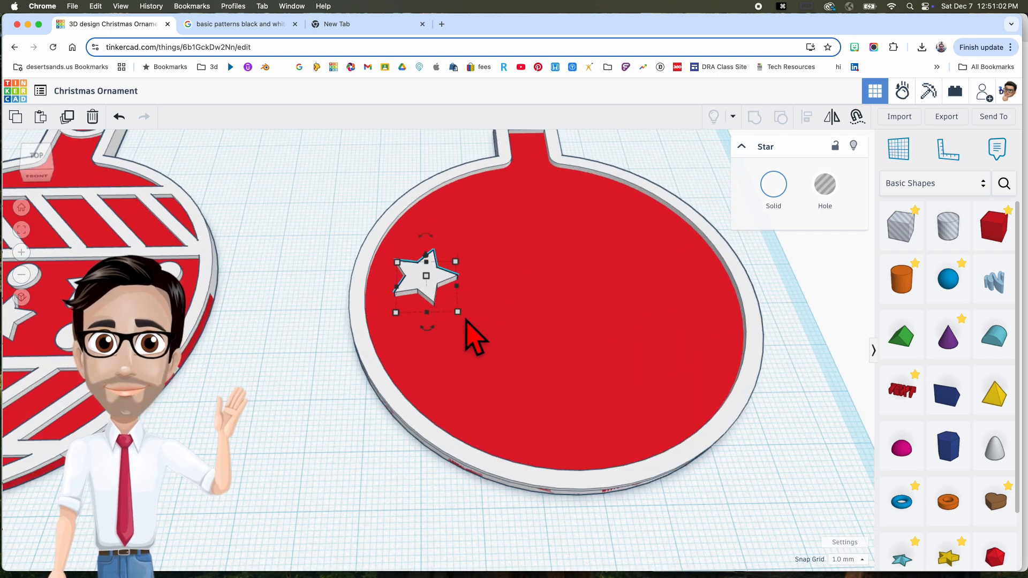
{"action": "mouse_move", "coordinate": [458, 313]}
{"action": "left_click_drag", "start_coordinate": [459, 313], "coordinate": [459, 313]}
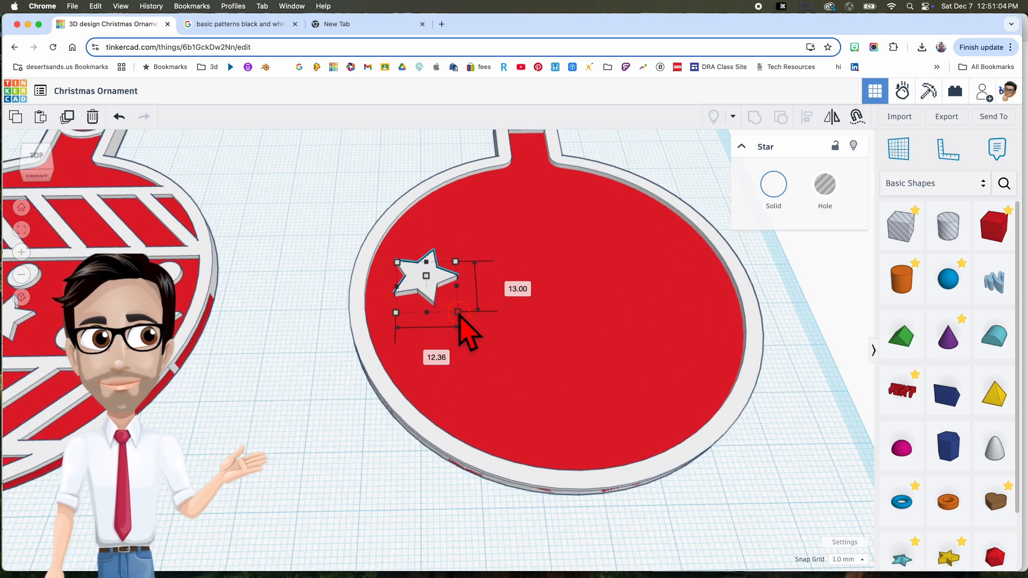
{"action": "left_click_drag", "start_coordinate": [458, 313], "coordinate": [458, 321]}
{"action": "right_click_drag", "start_coordinate": [471, 321], "coordinate": [465, 285]}
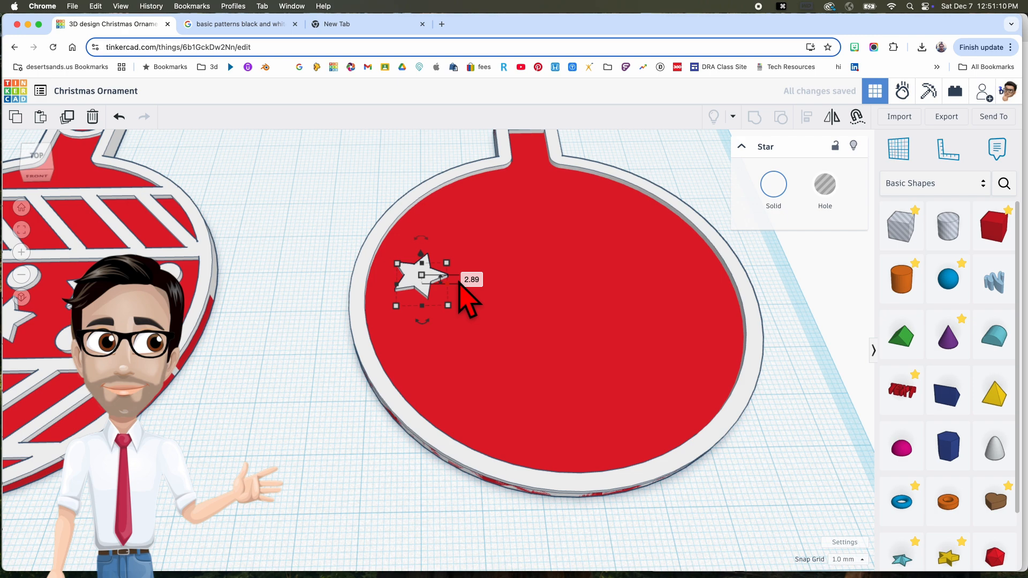
{"action": "type", "text": "3"}
{"action": "key", "text": "Return"}
Step: Duplicate the star to the right repeatedly to form an evenly spaced row of four across the ornament
{"action": "right_click_drag", "start_coordinate": [480, 314], "coordinate": [474, 361]}
{"action": "key", "text": "super+d"}
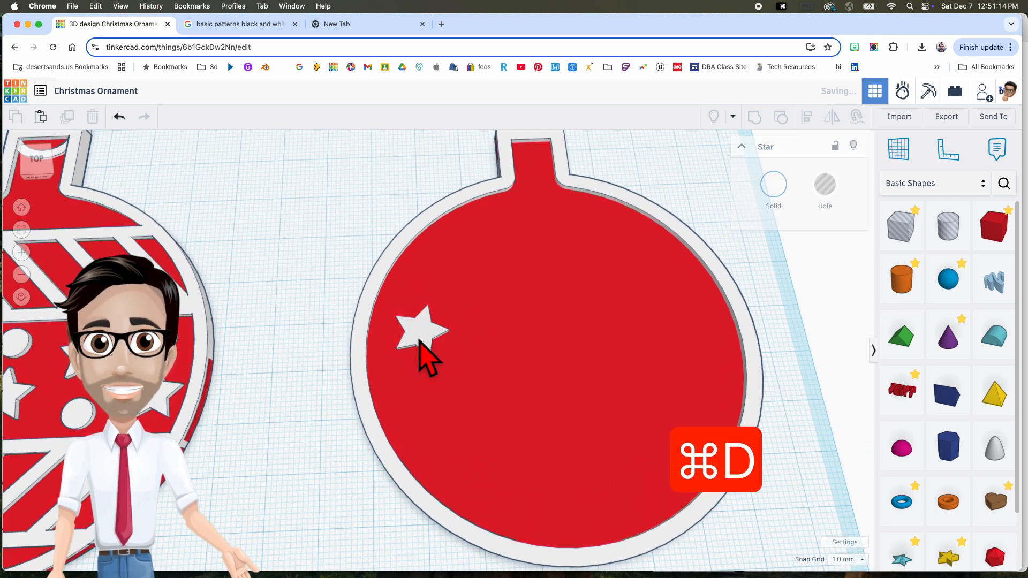
{"action": "key", "text": "shift+Right"}
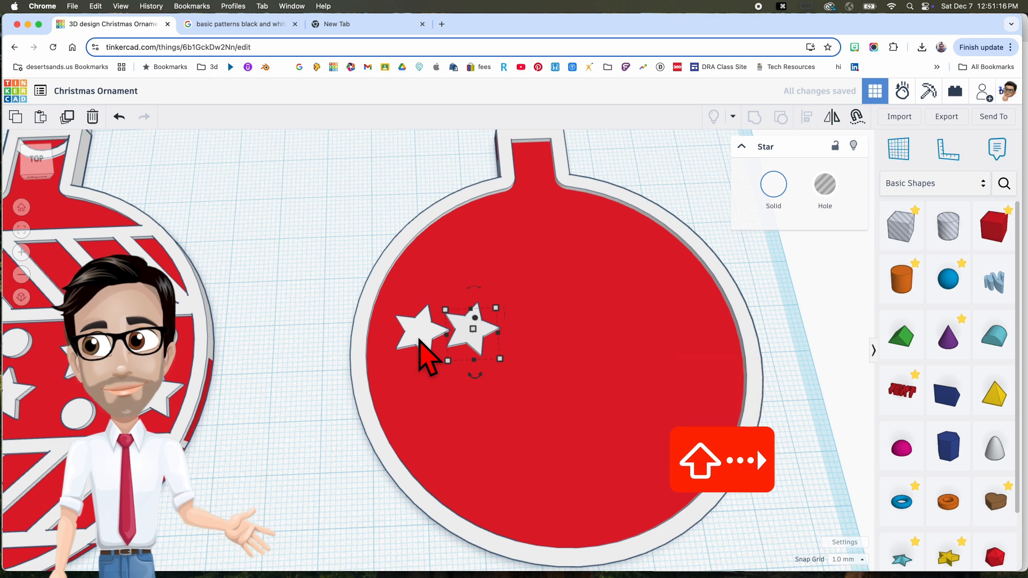
{"action": "key", "text": "shift+Right"}
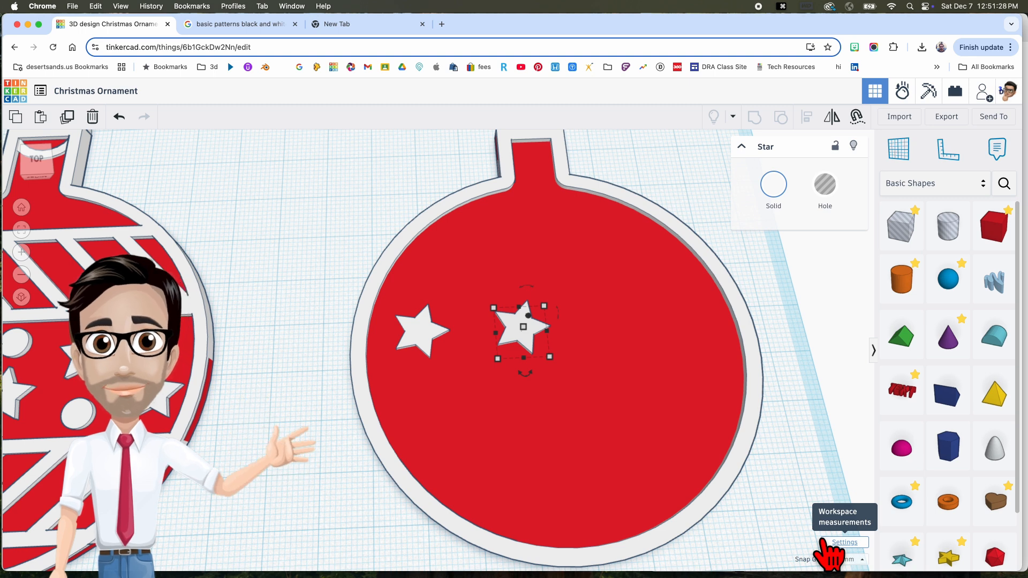
{"action": "key", "text": "super+d"}
{"action": "key", "text": "super+d"}
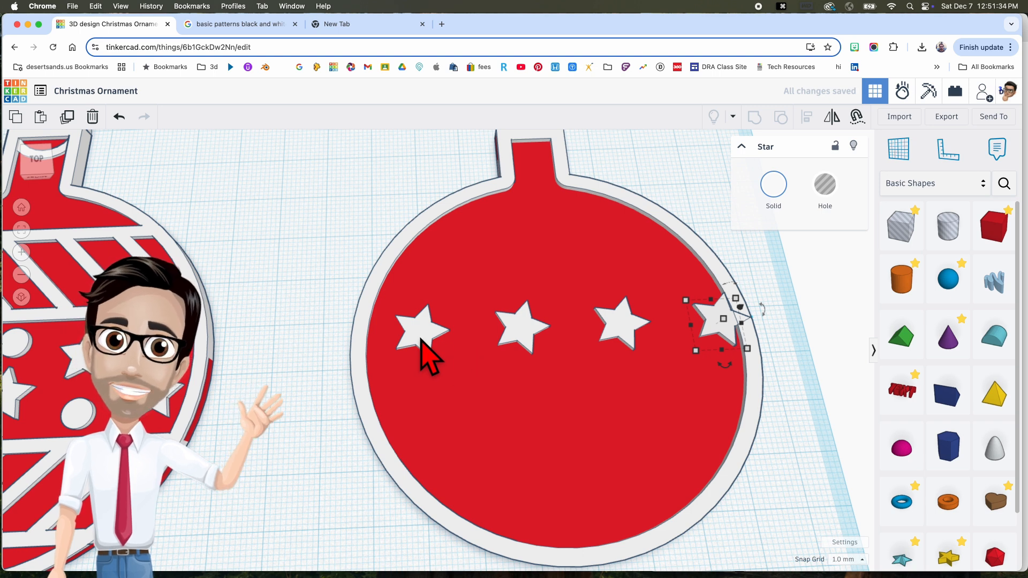
Step: Select all four stars and nudge the row left by three grid steps to fit it inside the outline
{"action": "left_click", "coordinate": [627, 335], "text": "shift"}
{"action": "left_click", "coordinate": [527, 342], "text": "shift"}
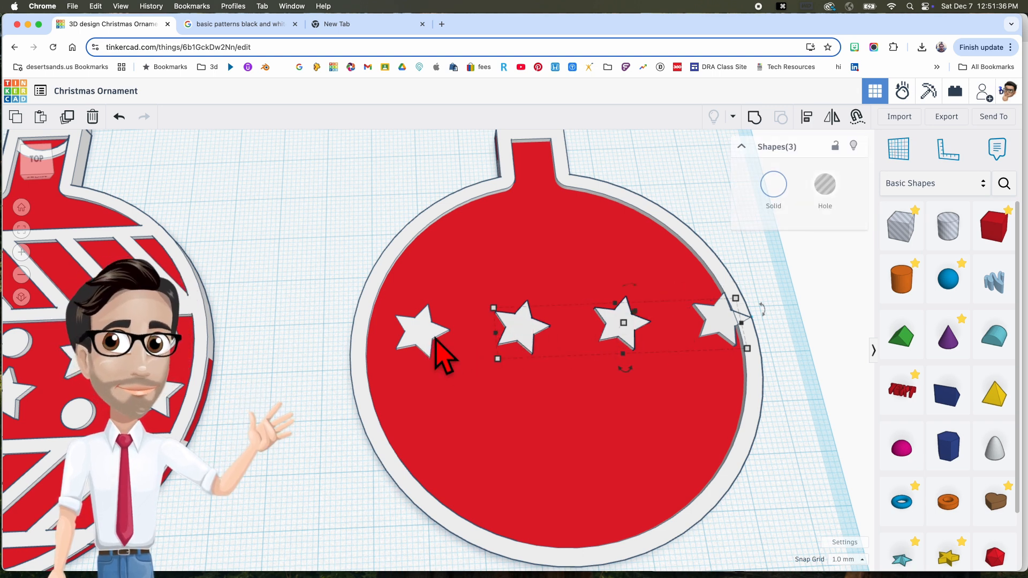
{"action": "left_click", "coordinate": [427, 348], "text": "shift"}
{"action": "key", "text": "Left"}
{"action": "key", "text": "Left"}
{"action": "key", "text": "Left"}
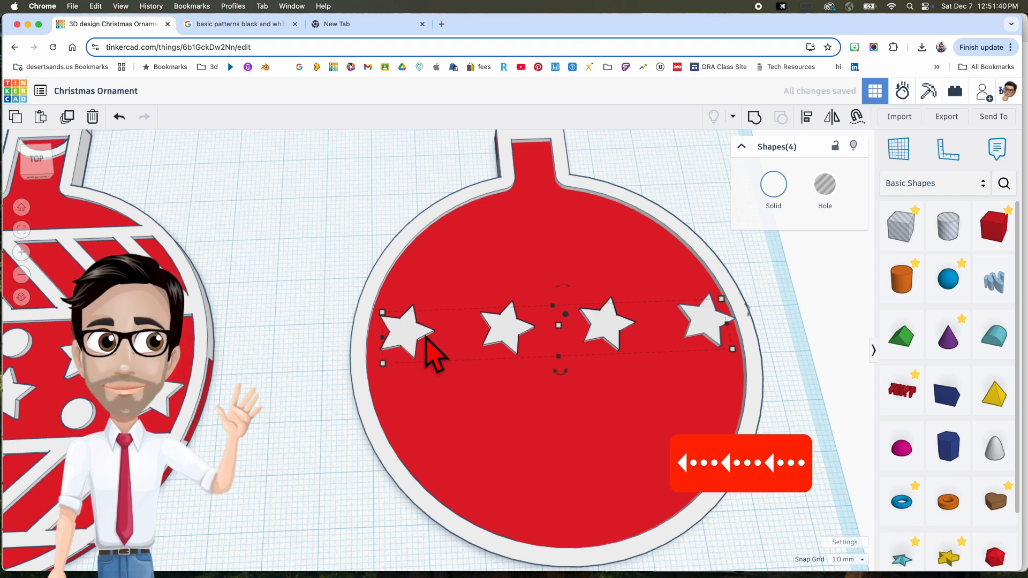
Step: Nudge the row of four stars left by one more grid step and deselect it
{"action": "key", "text": "Left"}
{"action": "right_click_drag", "start_coordinate": [770, 321], "coordinate": [750, 284]}
{"action": "left_click", "coordinate": [761, 338]}
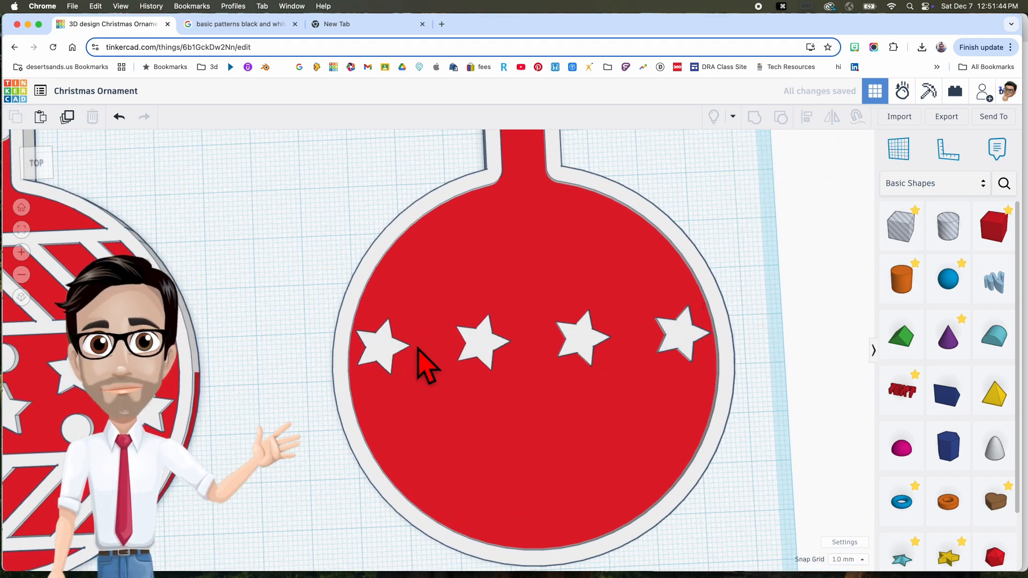
Step: Select all four stars, duplicate the row, and move the copy down by 20 grid steps
{"action": "left_click", "coordinate": [386, 348]}
{"action": "left_click", "coordinate": [482, 343], "text": "shift"}
{"action": "left_click", "coordinate": [581, 342], "text": "shift"}
{"action": "key", "text": "super+d"}
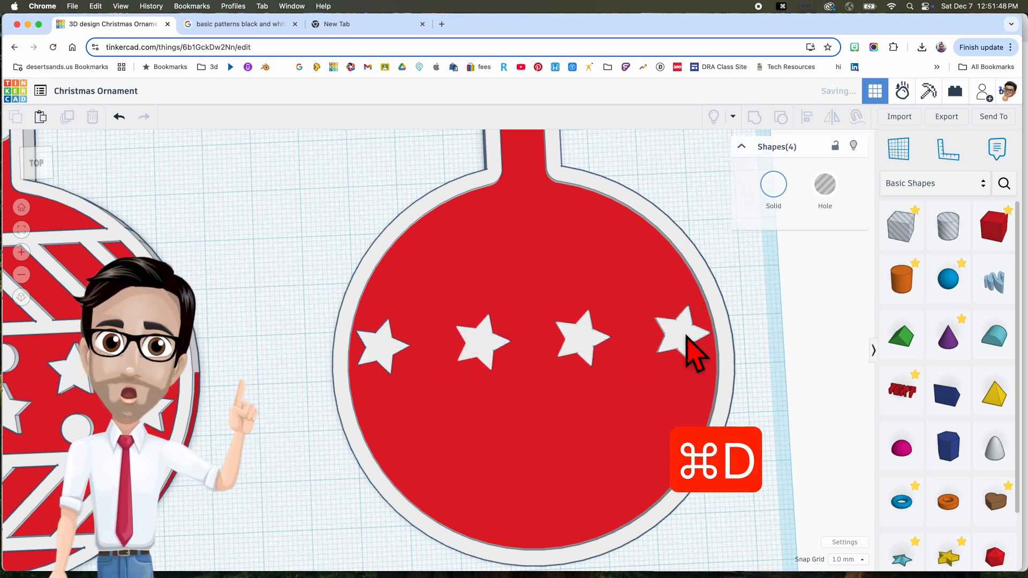
{"action": "key", "text": "shift+Down"}
{"action": "key", "text": "shift+Down"}
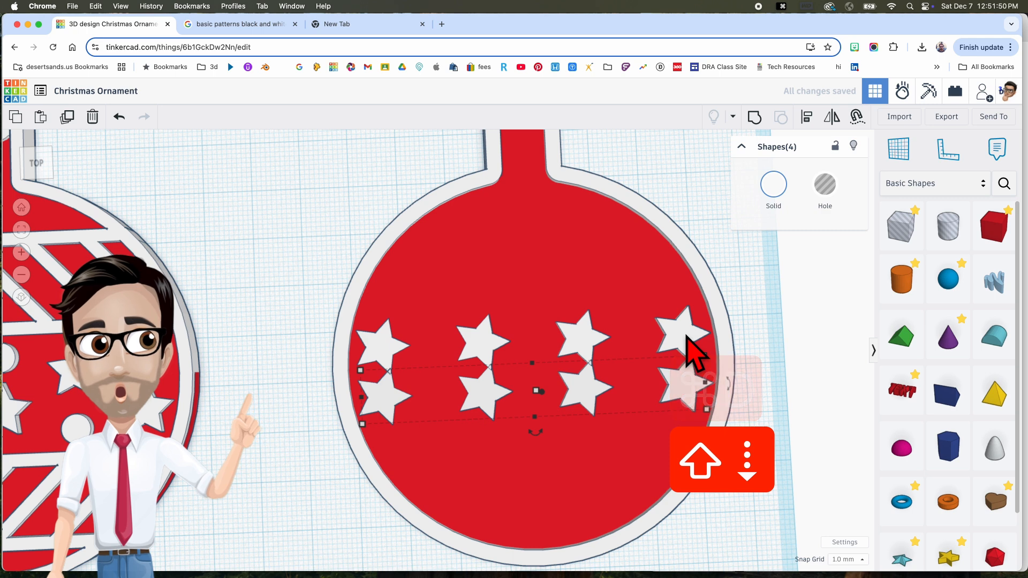
Step: Nudge the duplicated star row up by eight grid steps to bring it close beneath the first row
{"action": "key", "text": "Up"}
{"action": "key", "text": "Up"}
{"action": "key", "text": "Up"}
{"action": "key", "text": "Up"}
{"action": "key", "text": "Up"}
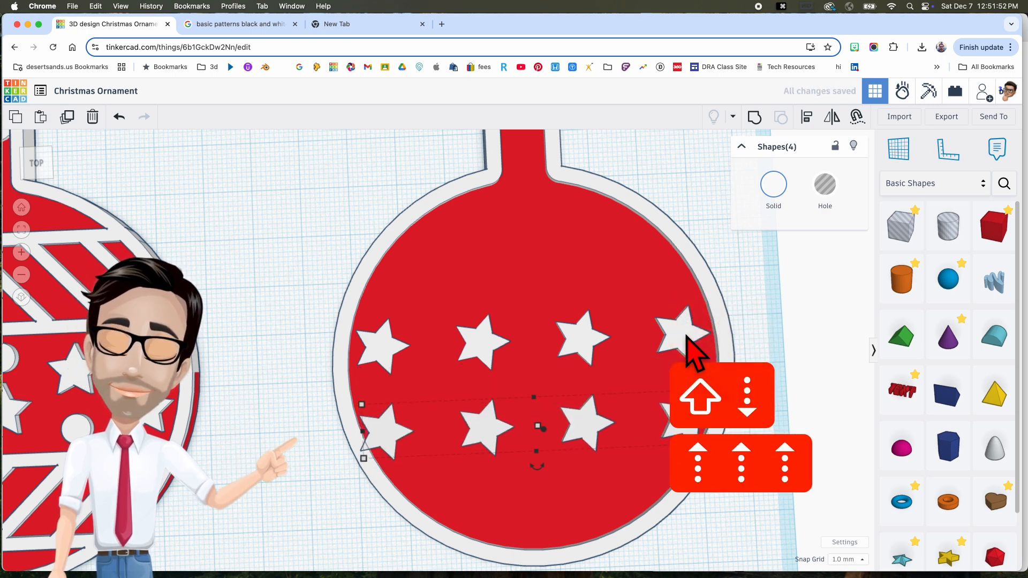
{"action": "key", "text": "Up"}
{"action": "key", "text": "Up"}
{"action": "key", "text": "Up"}
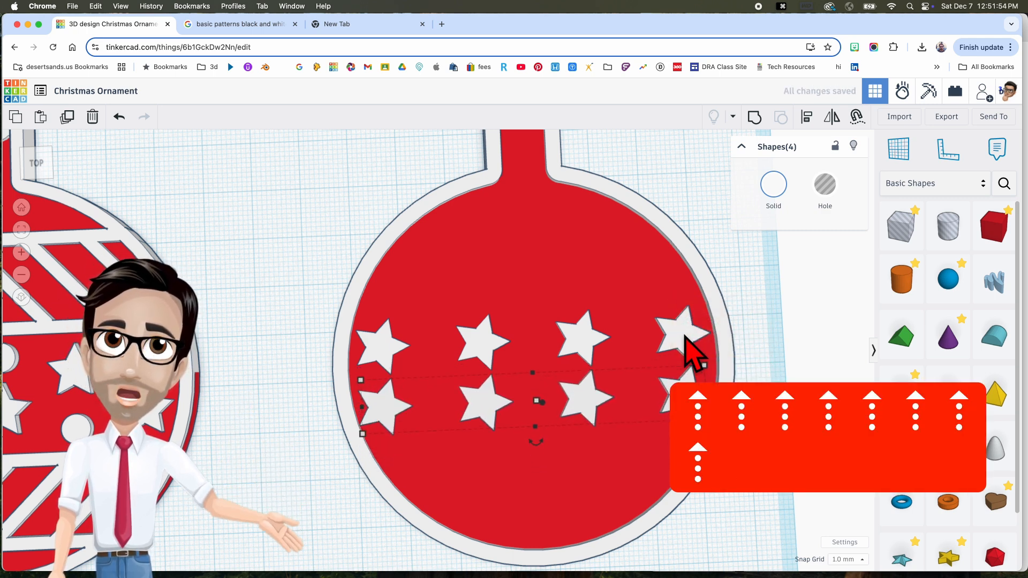
Step: Stagger the lower star row between the upper stars by nudging it right ten grid steps and up one, then deselect it
{"action": "key", "text": "Right"}
{"action": "key", "text": "Right"}
{"action": "key", "text": "Right"}
{"action": "key", "text": "Right"}
{"action": "key", "text": "Right"}
{"action": "key", "text": "Right"}
{"action": "key", "text": "Right"}
{"action": "key", "text": "Right"}
{"action": "key", "text": "Right"}
{"action": "key", "text": "Right"}
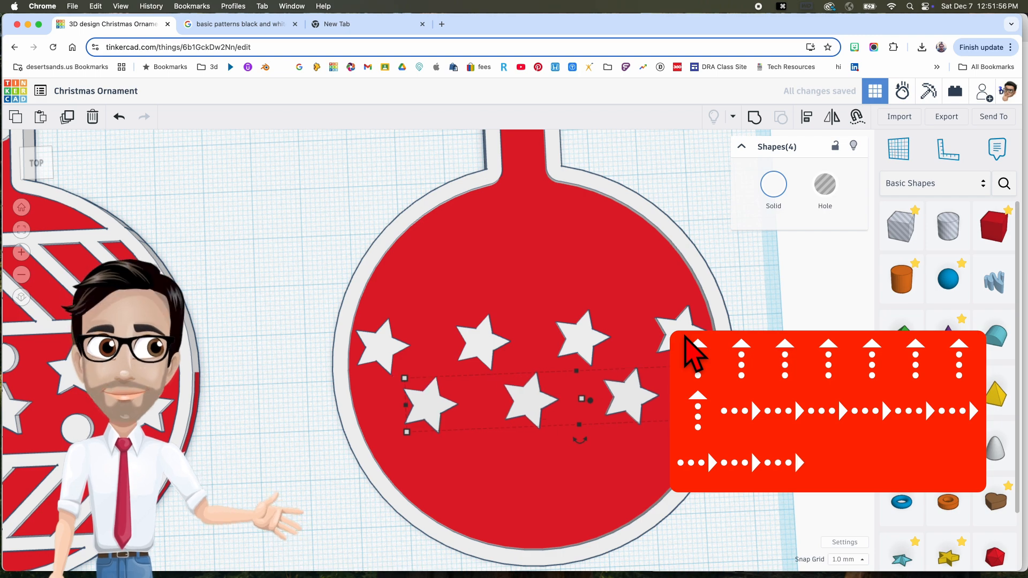
{"action": "key", "text": "Up"}
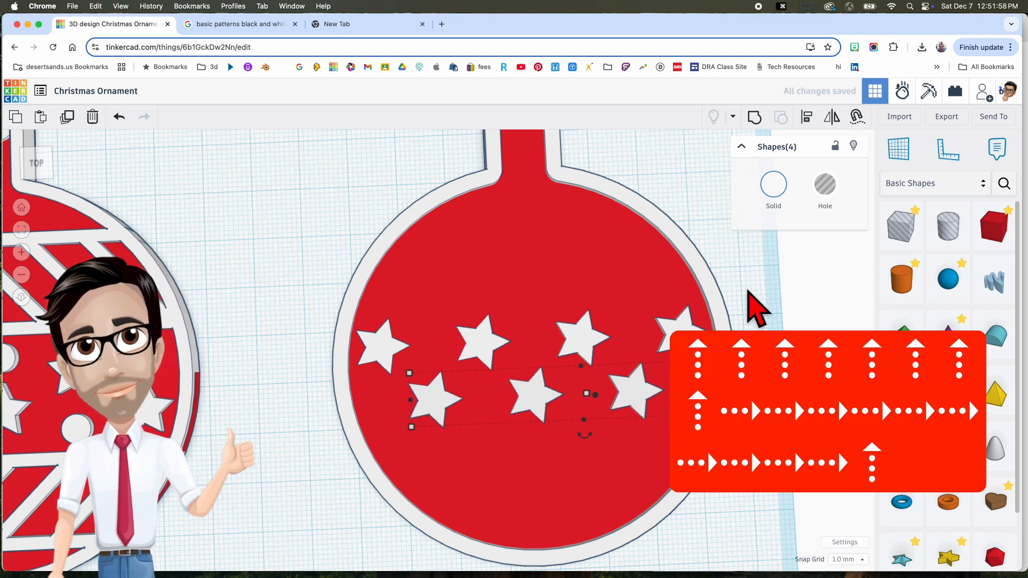
{"action": "middle_click_drag", "start_coordinate": [751, 293], "coordinate": [757, 272]}
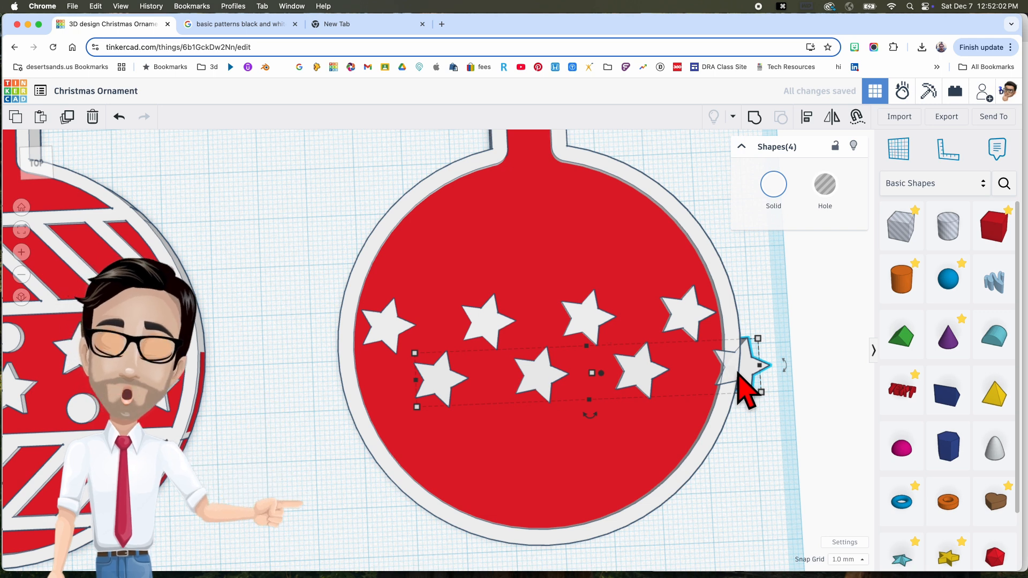
{"action": "left_click", "coordinate": [311, 441]}
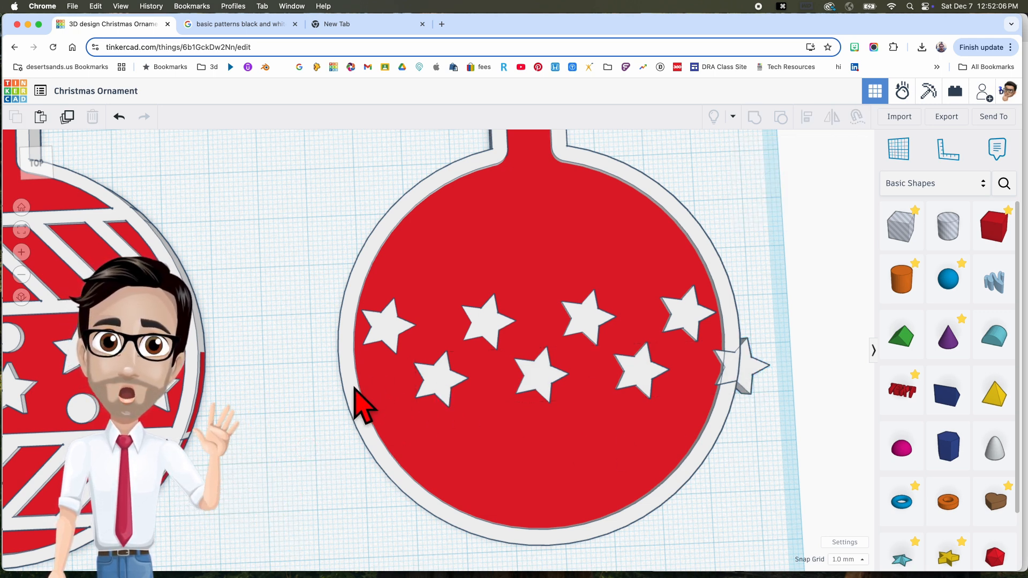
Step: Duplicate the leftmost star of the lower row and move the copy 20 grid steps left, across the ornament's outline
{"action": "left_click", "coordinate": [436, 393]}
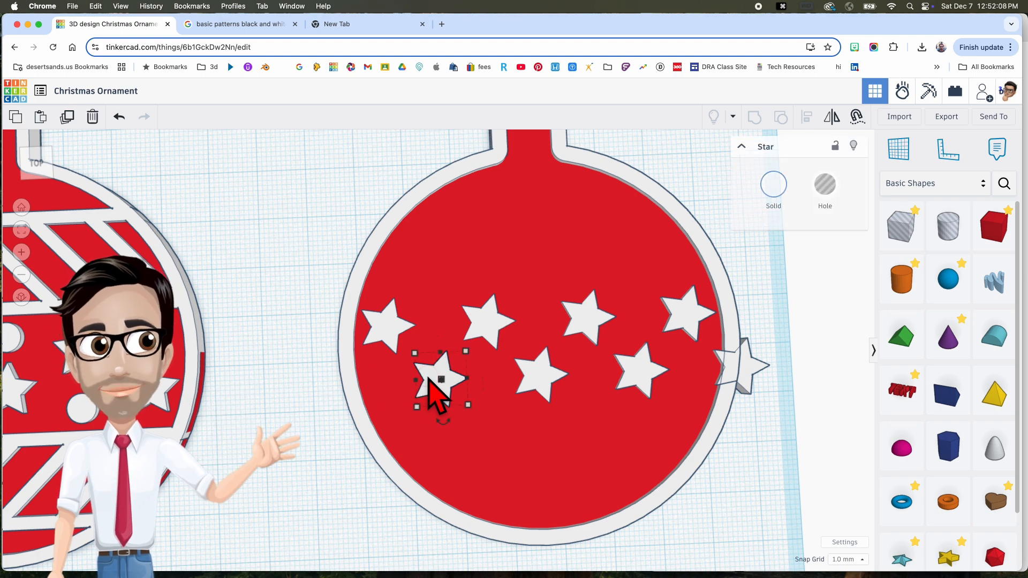
{"action": "key", "text": "super+d"}
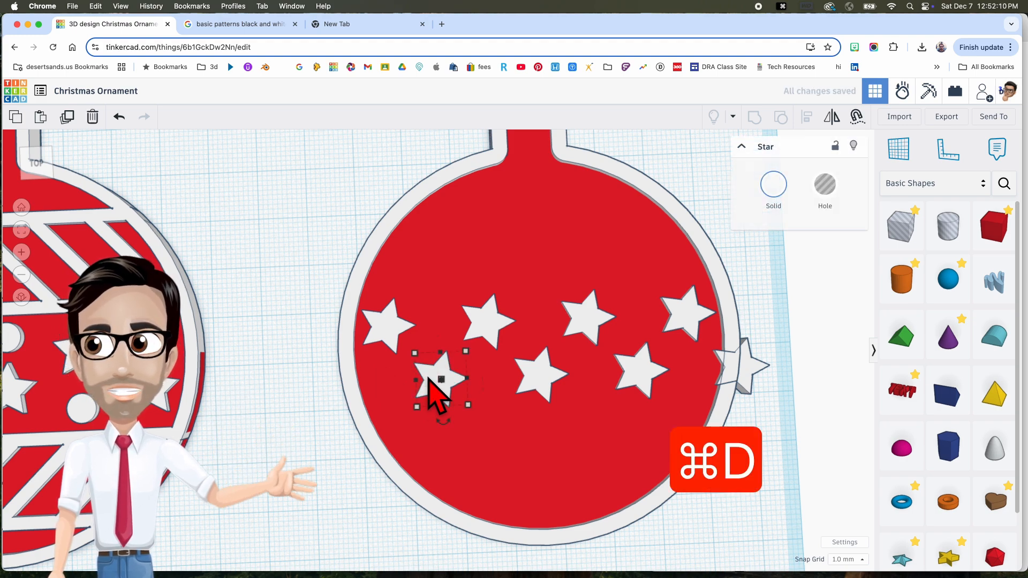
{"action": "key", "text": "shift+Left"}
{"action": "key", "text": "shift+Left"}
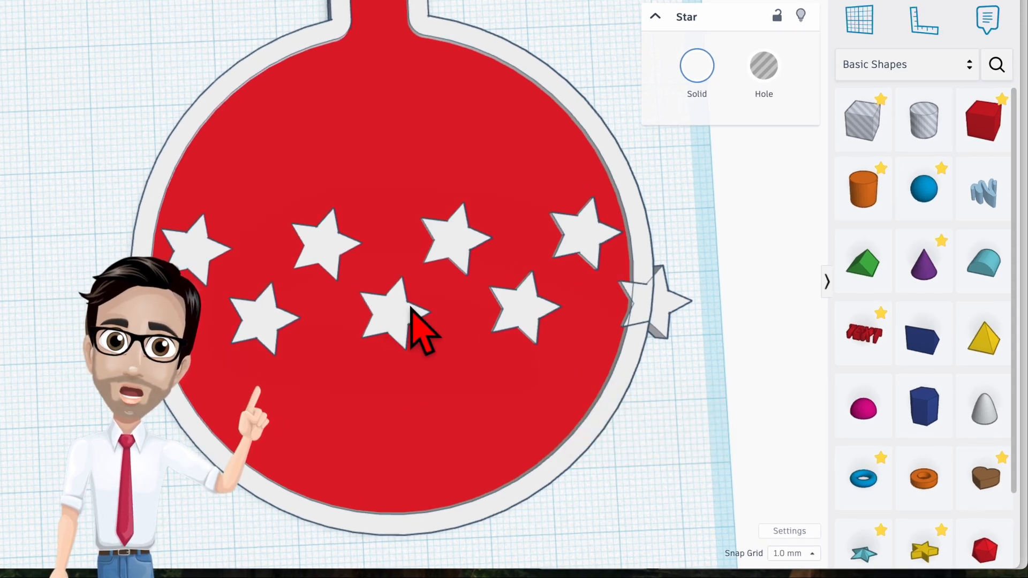
Step: Place a cylinder on the workplane to the upper left of the ornament and set its sides to 64
{"action": "left_click", "coordinate": [871, 198]}
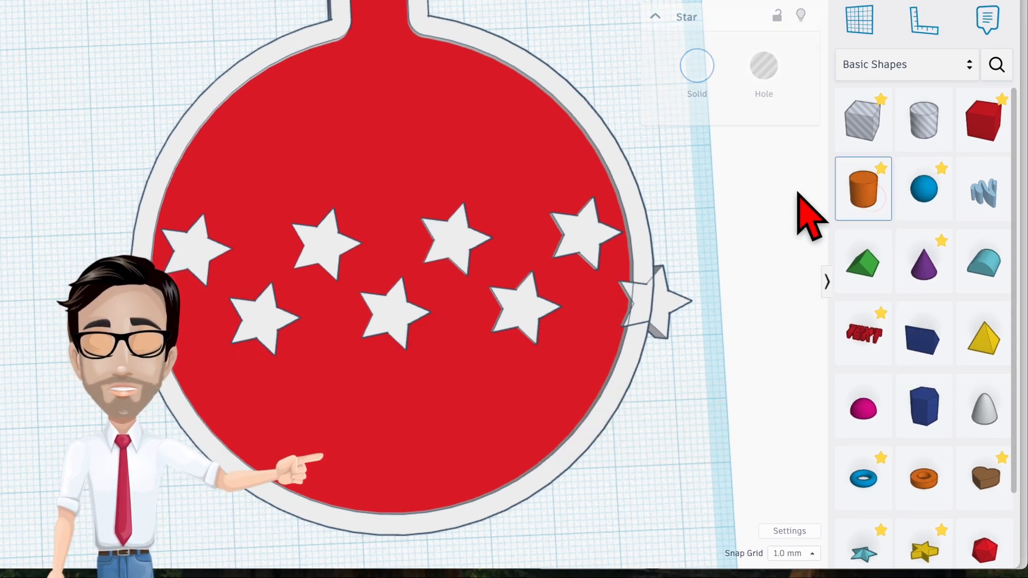
{"action": "left_click", "coordinate": [167, 132]}
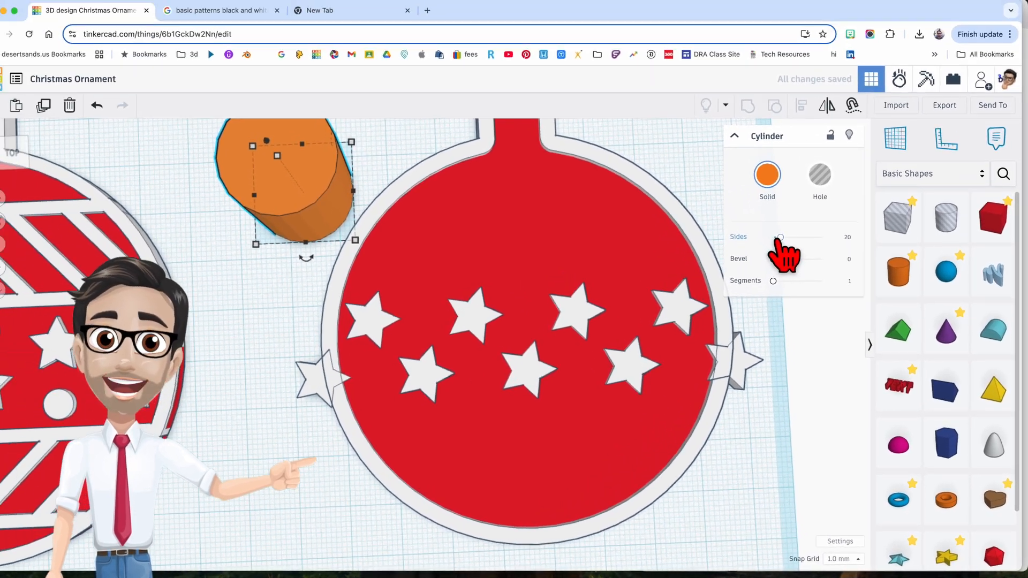
{"action": "left_click_drag", "start_coordinate": [780, 237], "coordinate": [861, 258]}
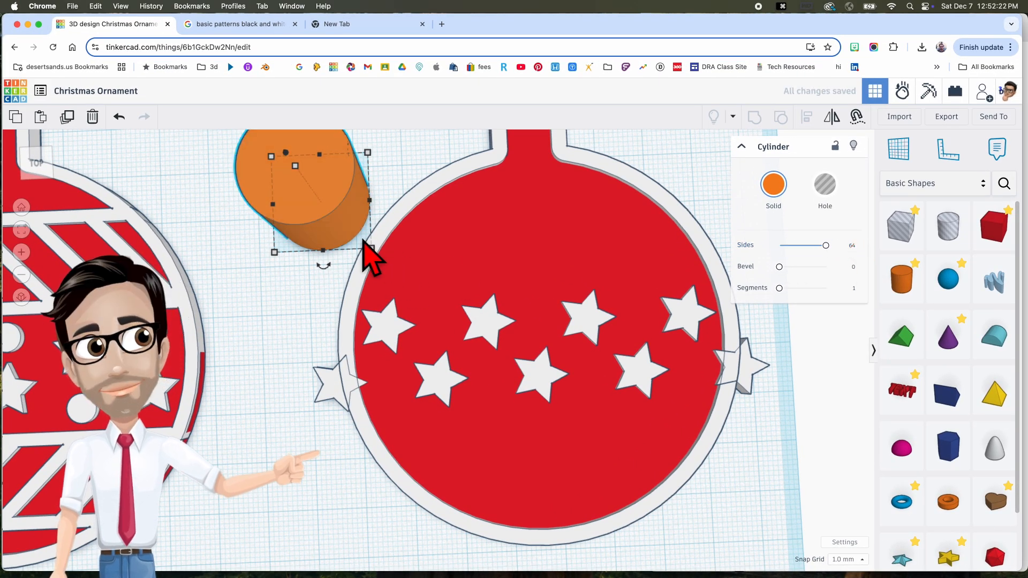
Step: Set the cylinder's height to 3 mm and its length and width to 5 mm
{"action": "right_click_drag", "start_coordinate": [363, 240], "coordinate": [365, 228]}
{"action": "left_click", "coordinate": [305, 139]}
{"action": "left_click", "coordinate": [372, 164]}
{"action": "type", "text": "3"}
{"action": "key", "text": "Return"}
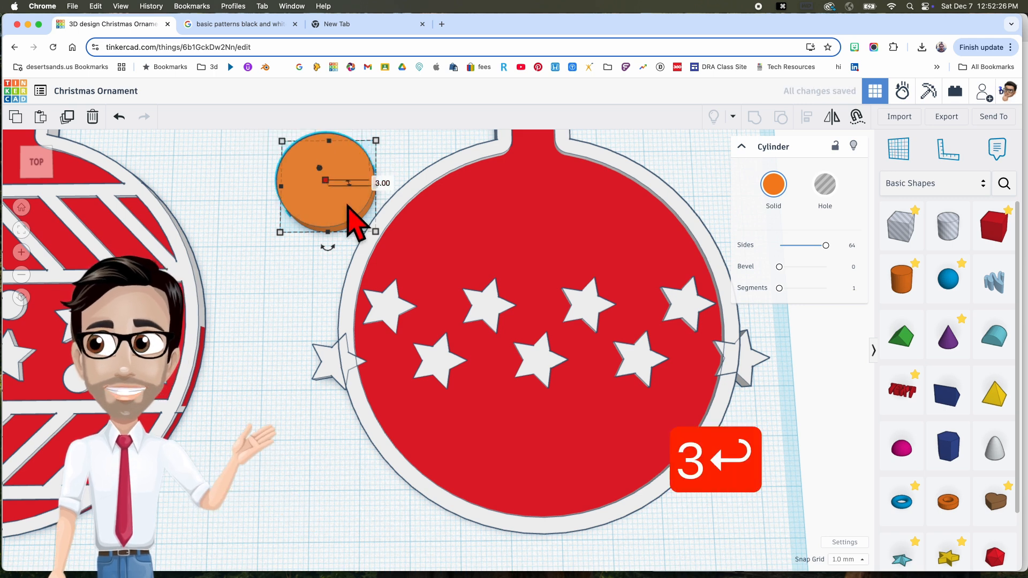
{"action": "mouse_move", "coordinate": [377, 241]}
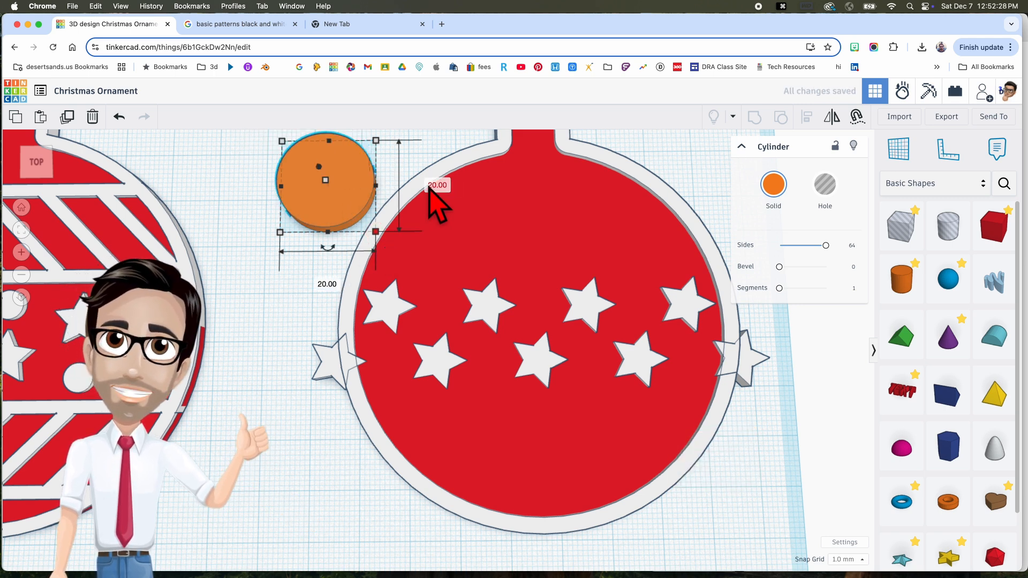
{"action": "type", "text": "5"}
{"action": "key", "text": "Return"}
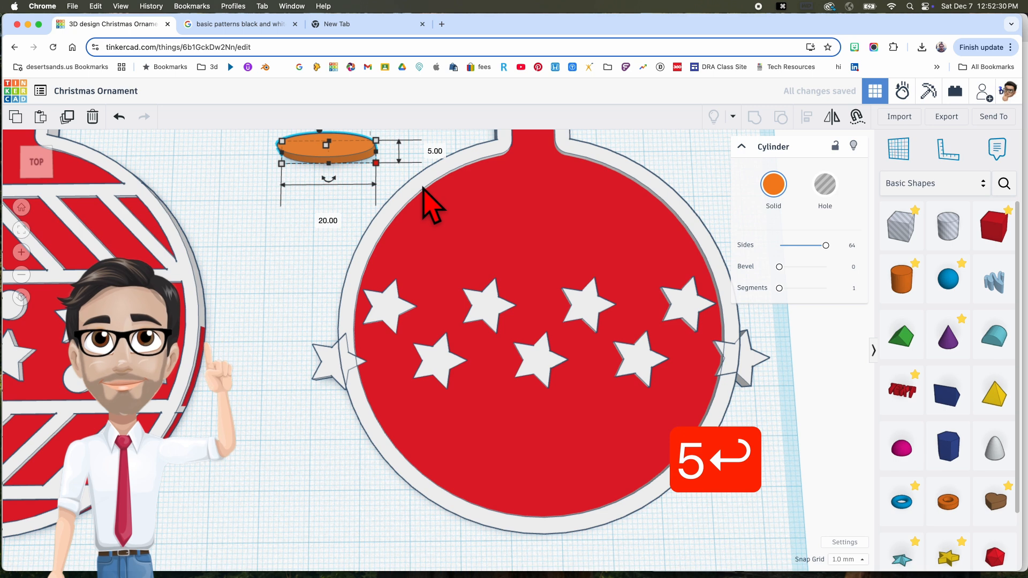
{"action": "left_click", "coordinate": [328, 219]}
{"action": "type", "text": "5"}
{"action": "key", "text": "Return"}
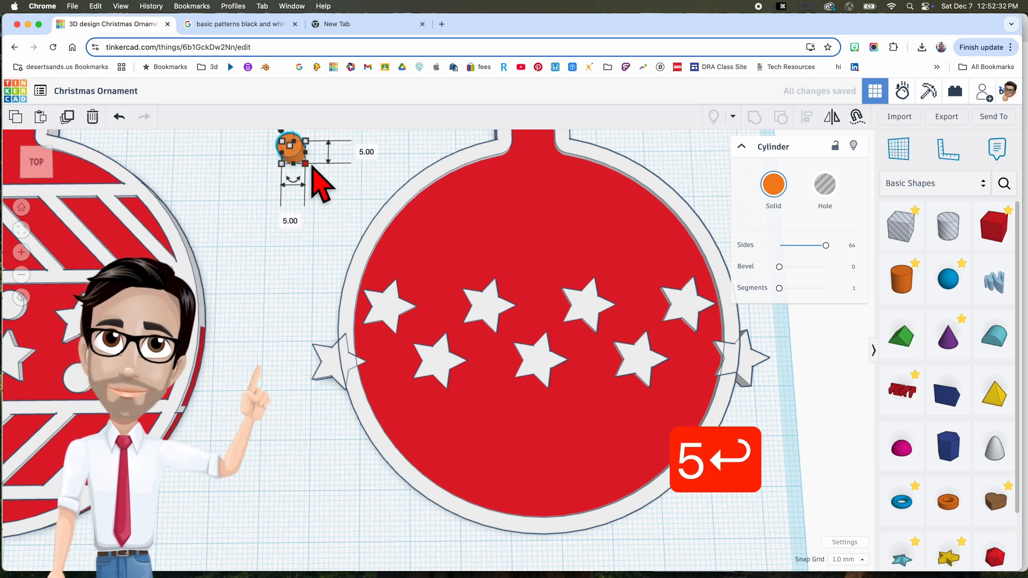
Step: Color the cylinder white and move it between the first two stars of the upper row
{"action": "left_click", "coordinate": [773, 187]}
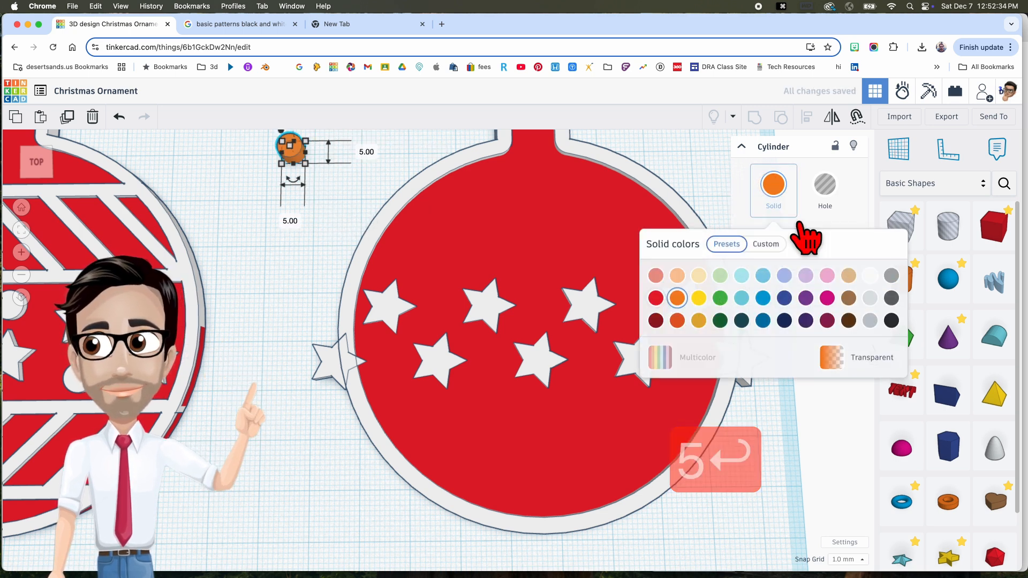
{"action": "left_click", "coordinate": [870, 274]}
{"action": "left_click_drag", "start_coordinate": [298, 161], "coordinate": [444, 319]}
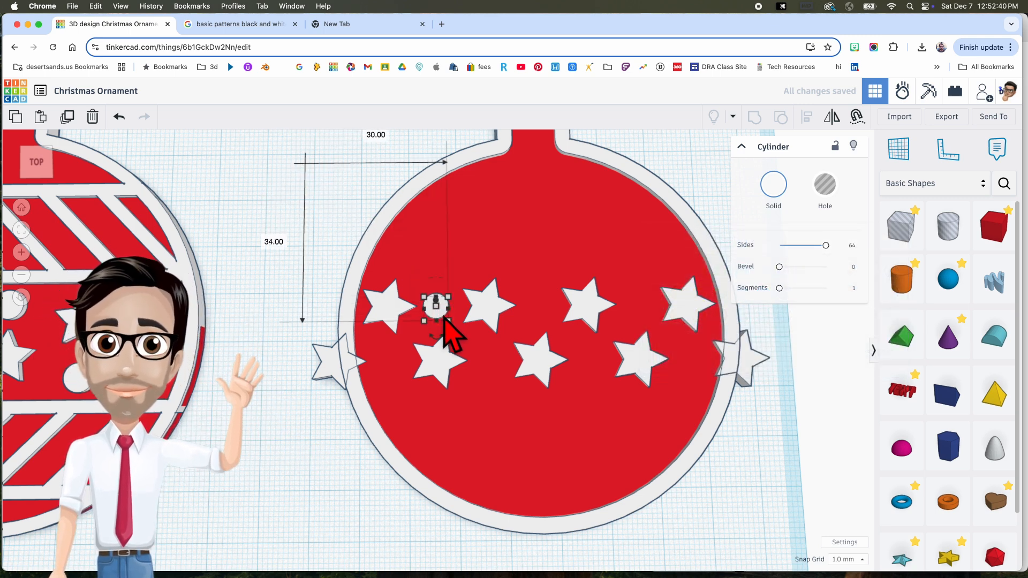
{"action": "mouse_move", "coordinate": [434, 304]}
{"action": "right_mouse_down"}
{"action": "mouse_move", "coordinate": [436, 269]}
{"action": "mouse_move", "coordinate": [438, 309]}
{"action": "right_mouse_up"}
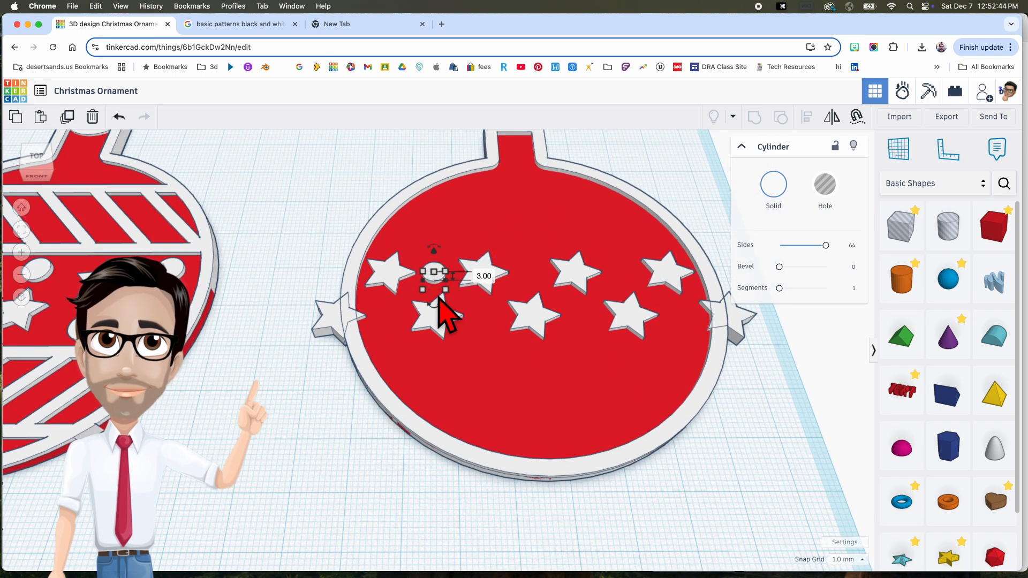
Step: Duplicate the white cylinder and move the copy 20 grid steps right, between the second and third upper stars
{"action": "key", "text": "super+d"}
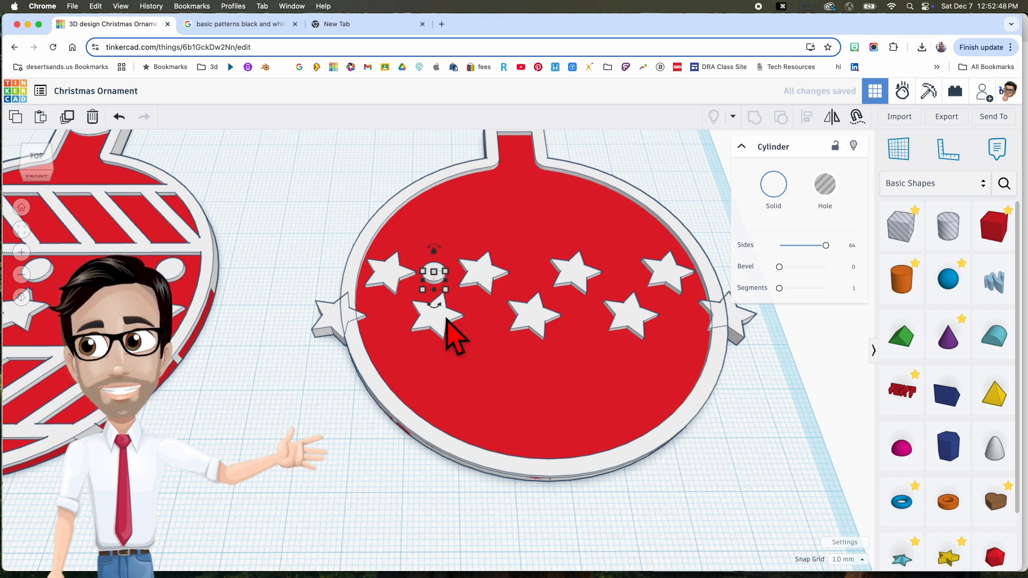
{"action": "key", "text": "shift+Right"}
{"action": "key", "text": "shift+Right"}
{"action": "right_click_drag", "start_coordinate": [498, 340], "coordinate": [479, 382]}
{"action": "key", "text": "shift+Right"}
{"action": "key", "text": "shift+Right"}
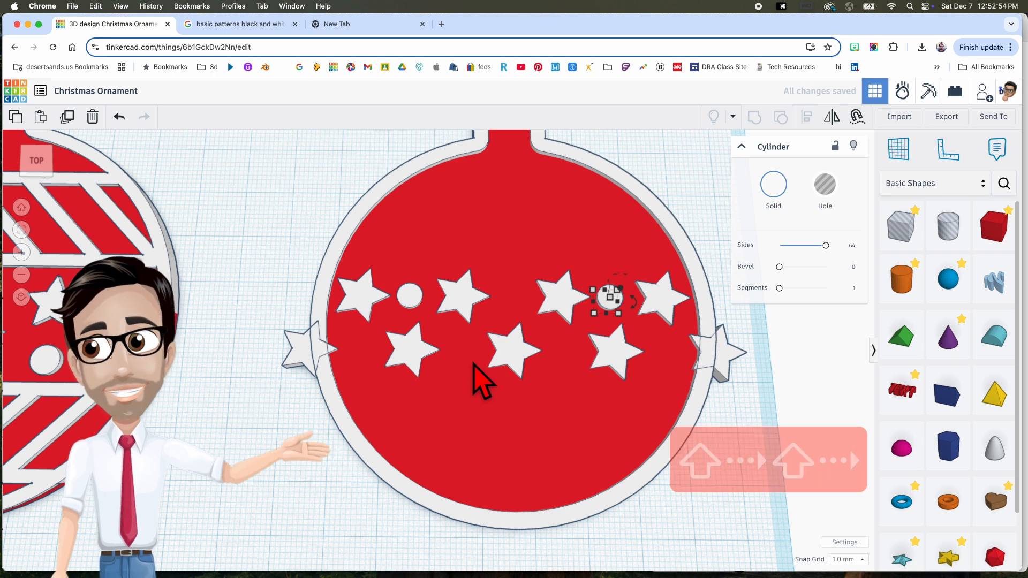
{"action": "key", "text": "super+z"}
Step: Duplicate the cylinder twice more, spacing each copy 20 grid steps further right, to complete a row of four across the upper stars
{"action": "key", "text": "super+d"}
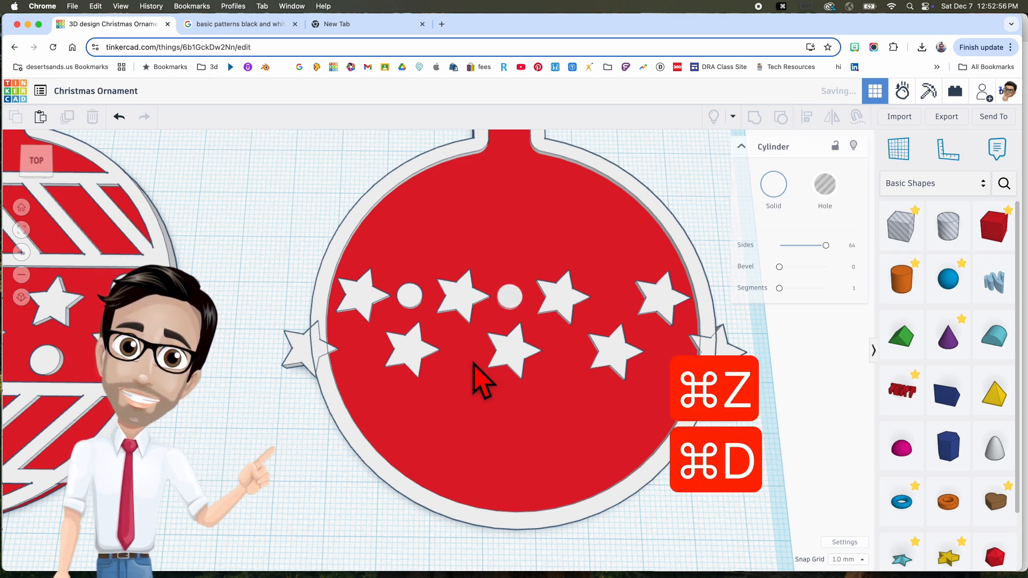
{"action": "key", "text": "shift+Right"}
{"action": "key", "text": "shift+Right"}
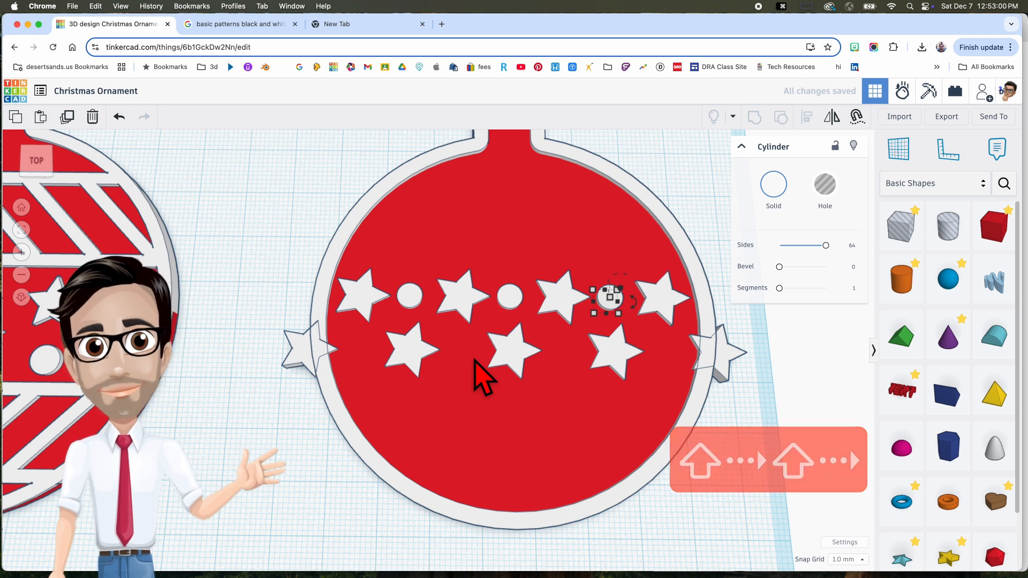
{"action": "key", "text": "shift+Right"}
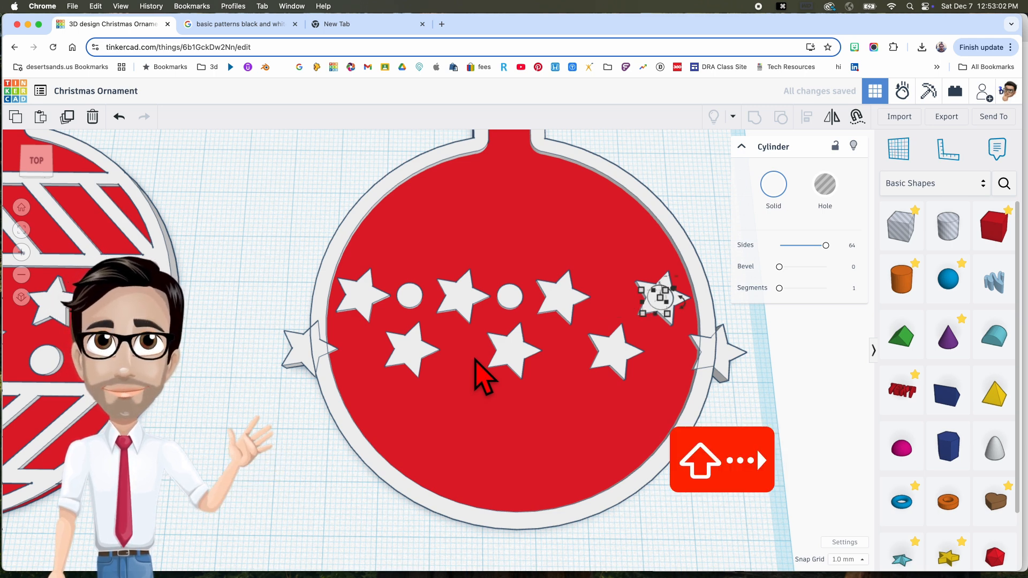
{"action": "key", "text": "super+z"}
{"action": "key", "text": "super+d"}
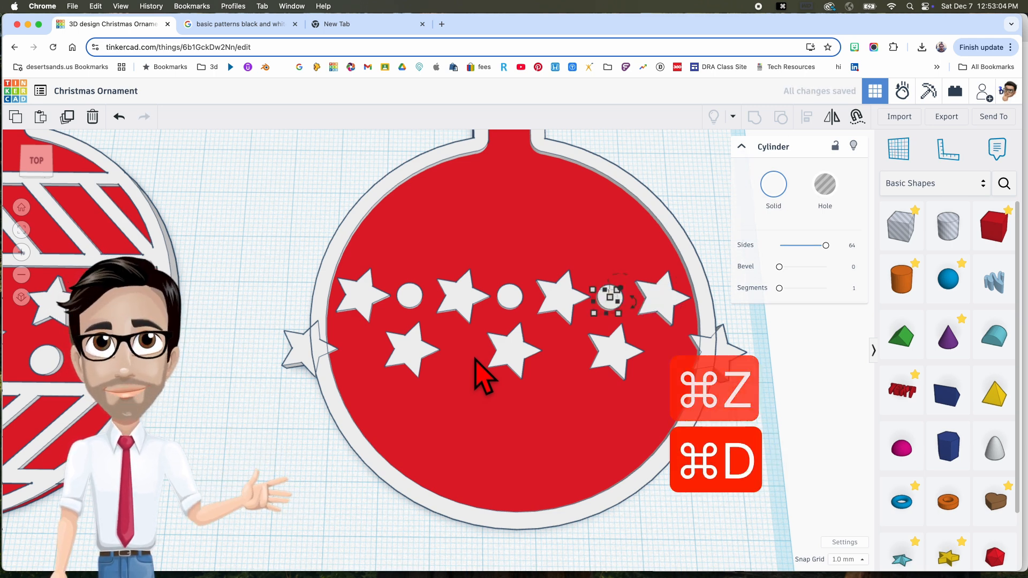
{"action": "key", "text": "shift+Right"}
{"action": "key", "text": "shift+Right"}
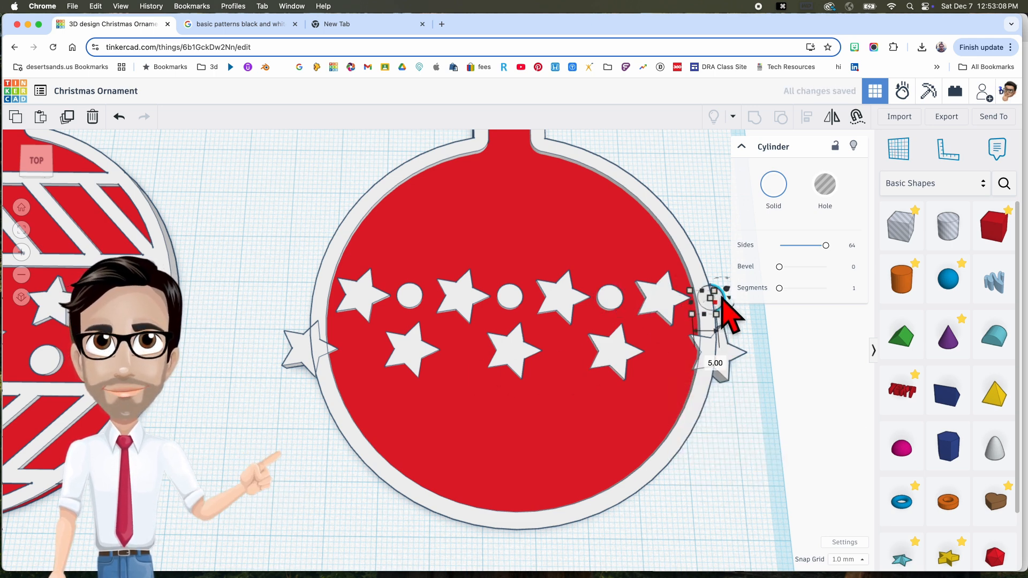
Step: Select all four cylinders, duplicate the row, and move the copy down by ten grid steps to the lower star row
{"action": "left_click", "coordinate": [615, 297], "text": "shift"}
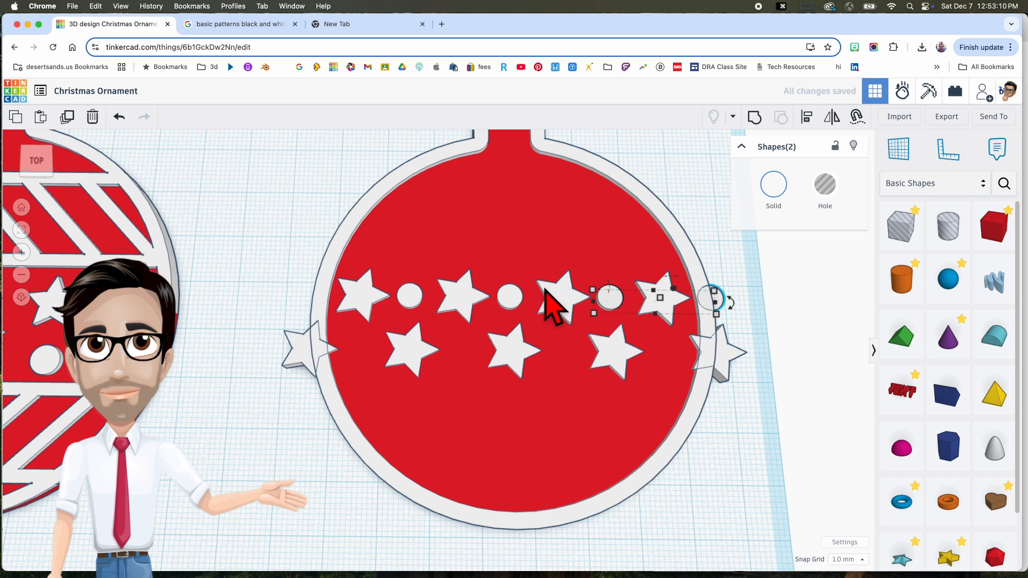
{"action": "left_click", "coordinate": [508, 299], "text": "shift"}
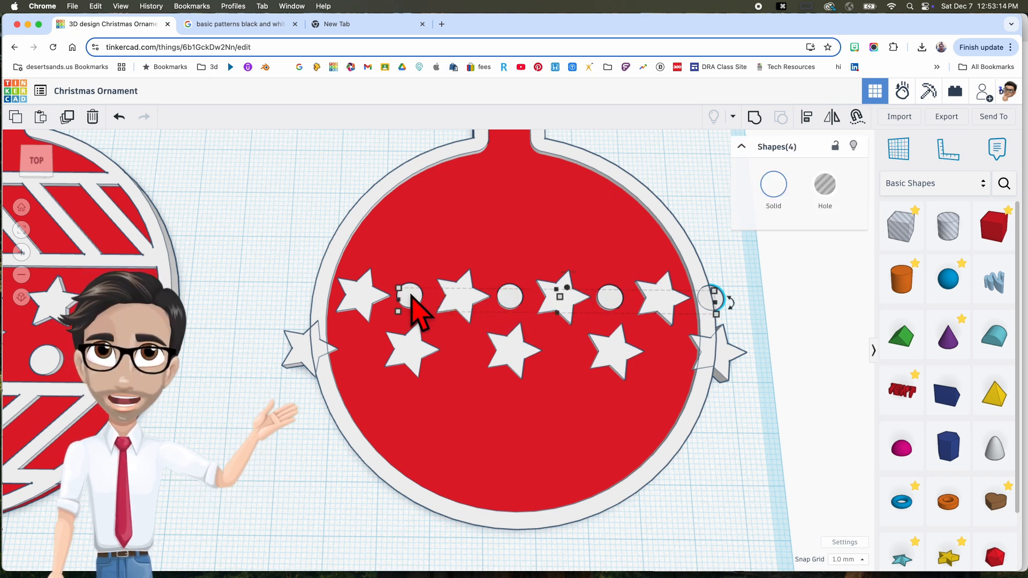
{"action": "key", "text": "super+d"}
{"action": "key", "text": "shift+Down"}
Step: Nudge the duplicated cylinder row left by 30 grid steps and down by one to center it in the gaps between the lower stars
{"action": "key", "text": "Left"}
{"action": "key", "text": "Left"}
{"action": "key", "text": "Left"}
{"action": "key", "text": "Left"}
{"action": "key", "text": "Left"}
{"action": "key", "text": "Left"}
{"action": "key", "text": "Left"}
{"action": "key", "text": "Left"}
{"action": "key", "text": "Left"}
{"action": "key", "text": "Left"}
{"action": "key", "text": "Left"}
{"action": "key", "text": "Left"}
{"action": "key", "text": "Left"}
{"action": "key", "text": "Left"}
{"action": "key", "text": "Left"}
{"action": "key", "text": "Left"}
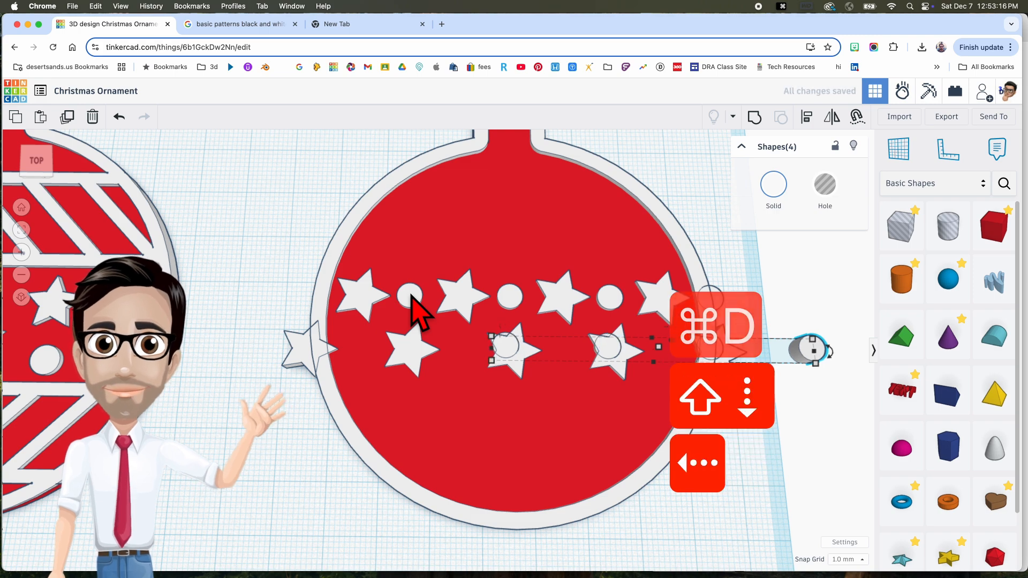
{"action": "key", "text": "Left"}
{"action": "key", "text": "Left"}
{"action": "key", "text": "Left"}
{"action": "key", "text": "Left"}
{"action": "key", "text": "Left"}
{"action": "key", "text": "Left"}
{"action": "key", "text": "Left"}
{"action": "key", "text": "Left"}
{"action": "key", "text": "Left"}
{"action": "key", "text": "Left"}
{"action": "key", "text": "Left"}
{"action": "key", "text": "Left"}
{"action": "key", "text": "Left"}
{"action": "key", "text": "Left"}
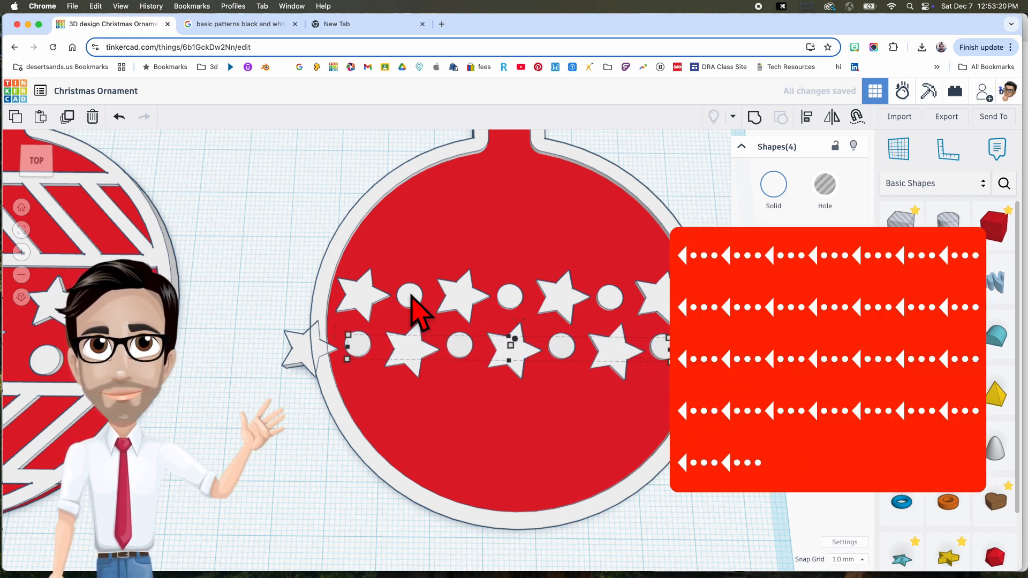
{"action": "key", "text": "Down"}
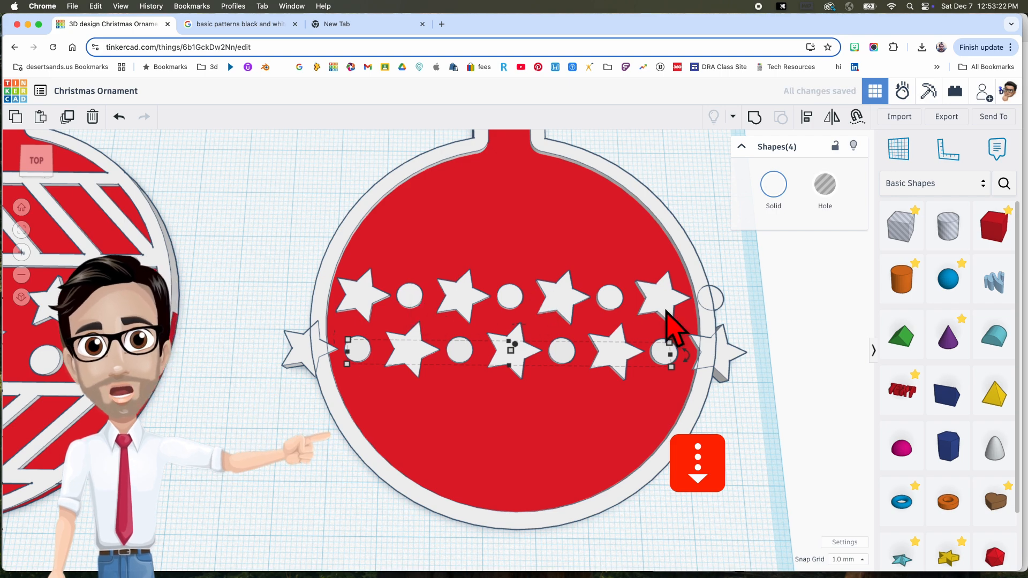
{"action": "middle_click_drag", "start_coordinate": [764, 312], "coordinate": [737, 296]}
{"action": "scroll", "coordinate": [733, 311], "scroll_direction": "up", "scroll_amount": 1}
{"action": "left_click", "coordinate": [736, 317]}
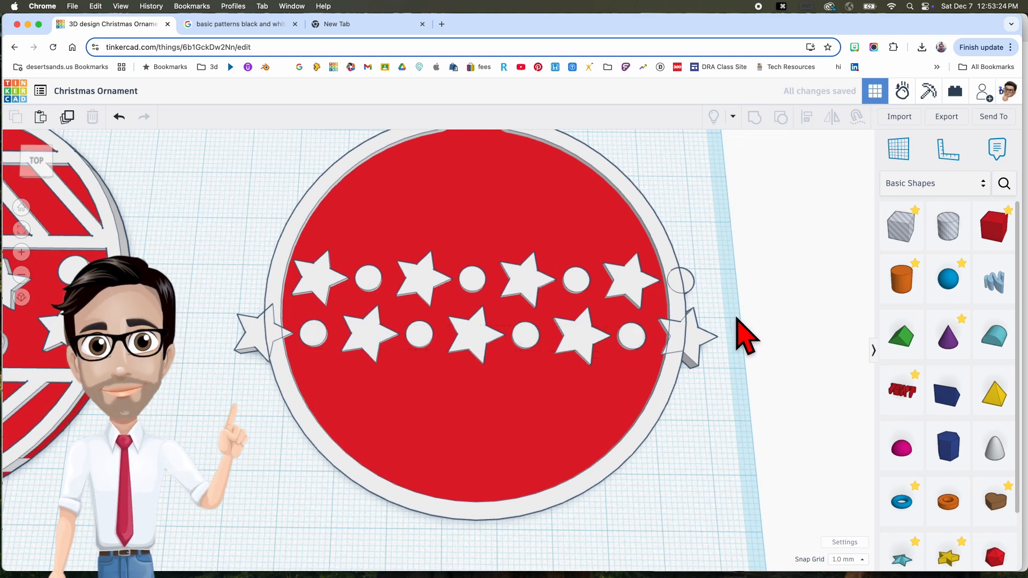
Step: Add a box shape to the workplane beside the upper left of the plain red ornament
{"action": "scroll", "coordinate": [740, 332], "scroll_direction": "down", "scroll_amount": 3}
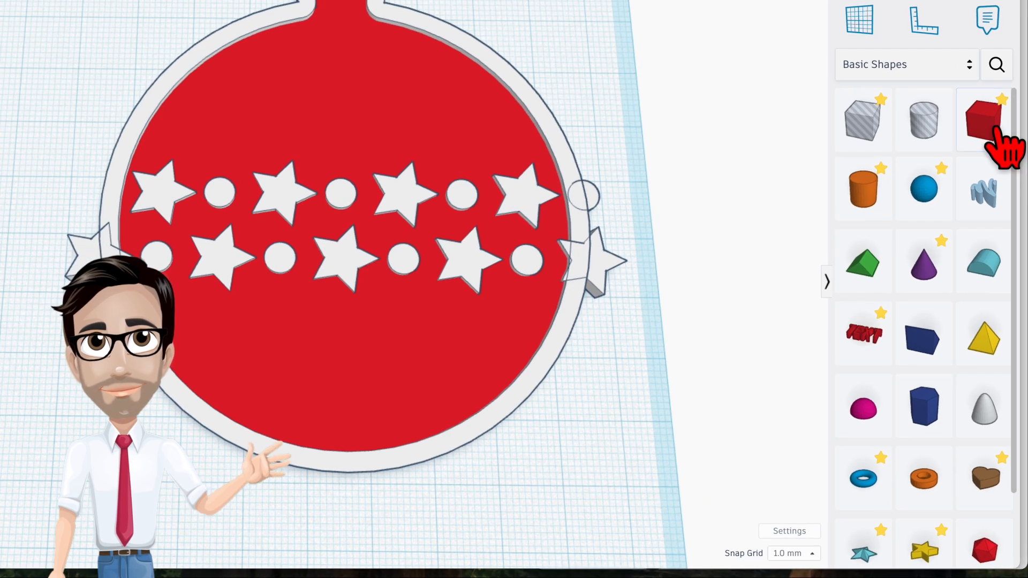
{"action": "left_click", "coordinate": [994, 224]}
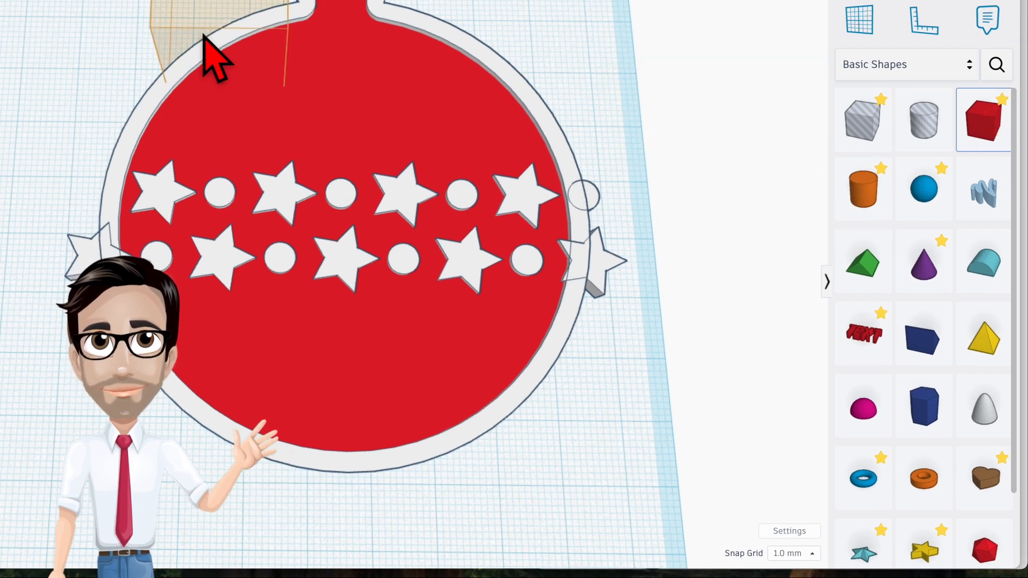
{"action": "left_click", "coordinate": [92, 60]}
{"action": "middle_click_drag", "start_coordinate": [93, 60], "coordinate": [107, 101]}
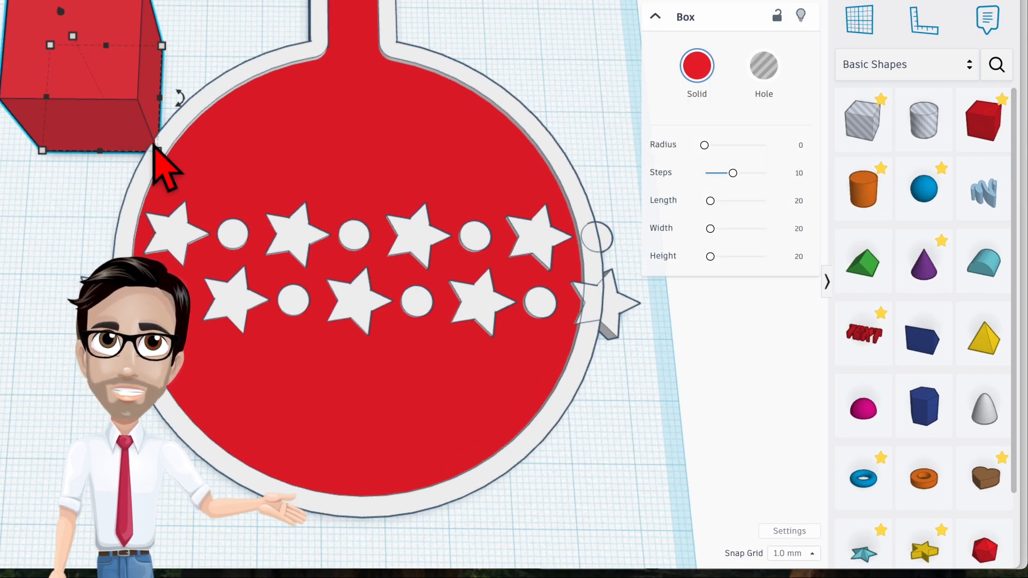
{"action": "scroll", "coordinate": [93, 152], "scroll_direction": "up", "scroll_amount": 3}
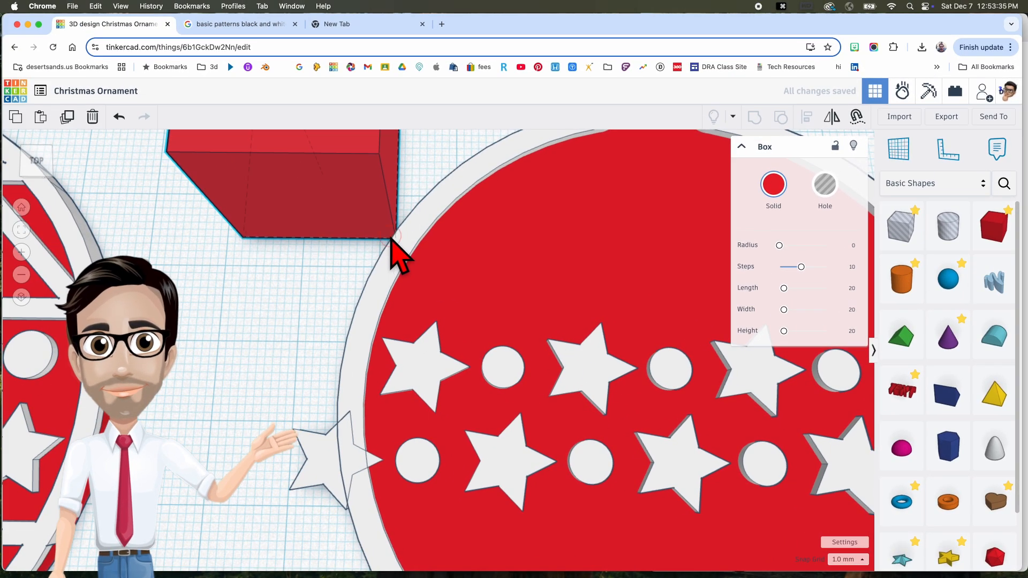
{"action": "middle_click_drag", "start_coordinate": [343, 215], "coordinate": [466, 387]}
{"action": "left_click_drag", "start_coordinate": [507, 400], "coordinate": [532, 415]}
{"action": "key", "text": "super+z"}
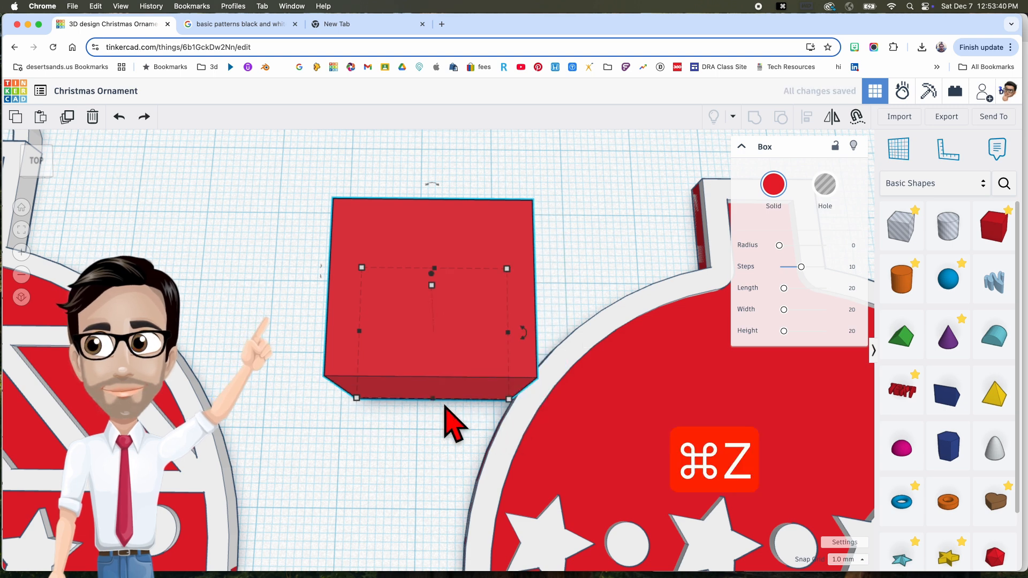
{"action": "mouse_move", "coordinate": [431, 400]}
{"action": "left_mouse_down"}
{"action": "mouse_move", "coordinate": [436, 327]}
{"action": "mouse_move", "coordinate": [427, 407]}
{"action": "mouse_move", "coordinate": [410, 283]}
{"action": "mouse_move", "coordinate": [434, 392]}
{"action": "left_mouse_up"}
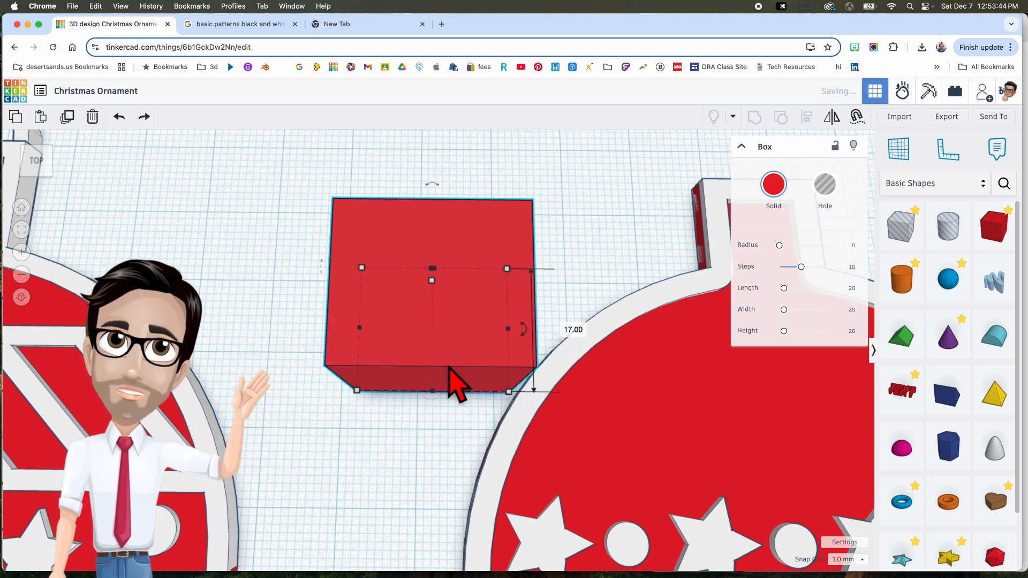
{"action": "left_click_drag", "start_coordinate": [508, 329], "coordinate": [463, 329]}
{"action": "key", "text": "super+z"}
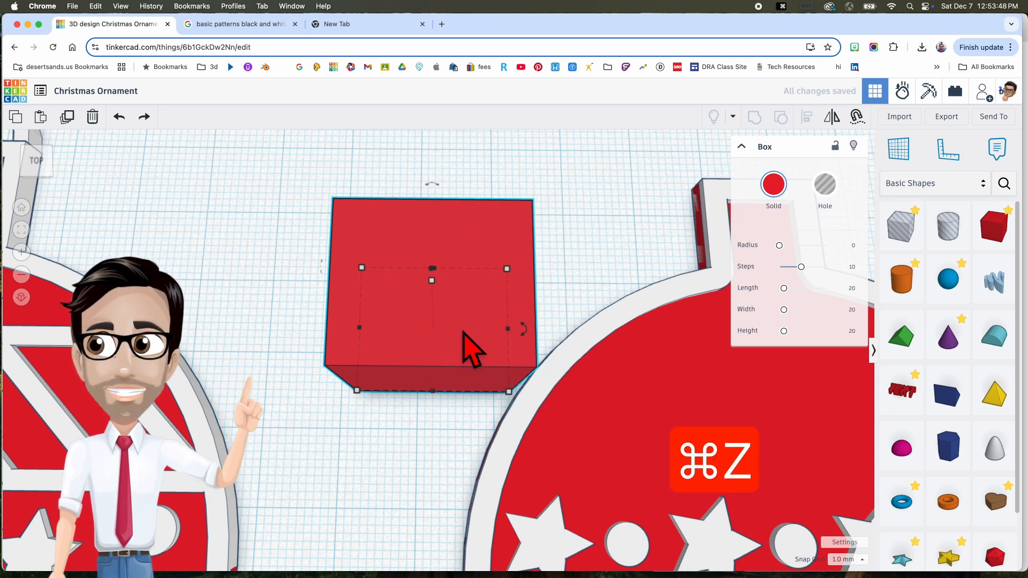
{"action": "key", "text": "super+z"}
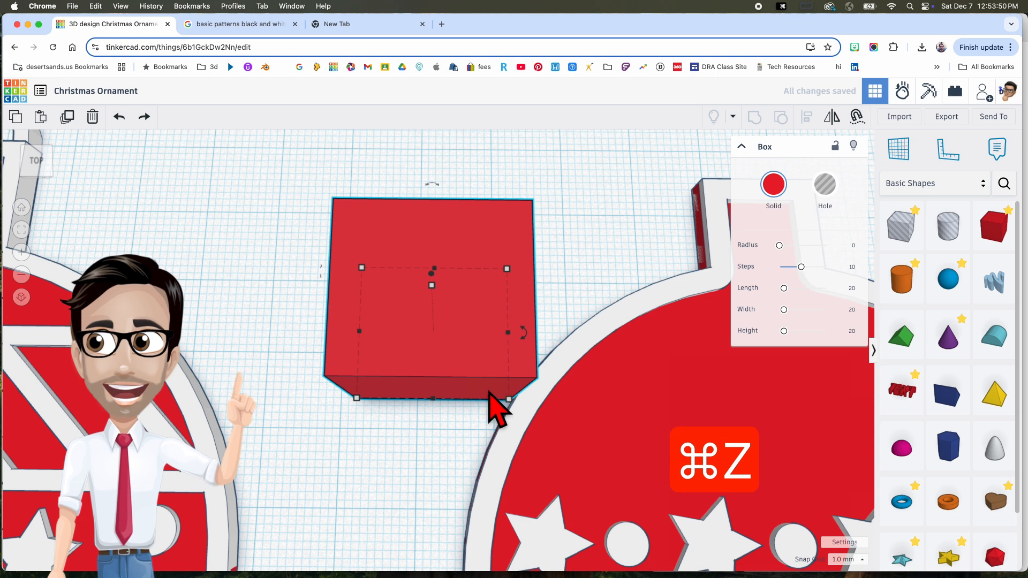
Step: Narrow the box to 2 mm in depth, keeping its 20 mm length, and recolor it white
{"action": "left_click_drag", "start_coordinate": [434, 398], "coordinate": [438, 282]}
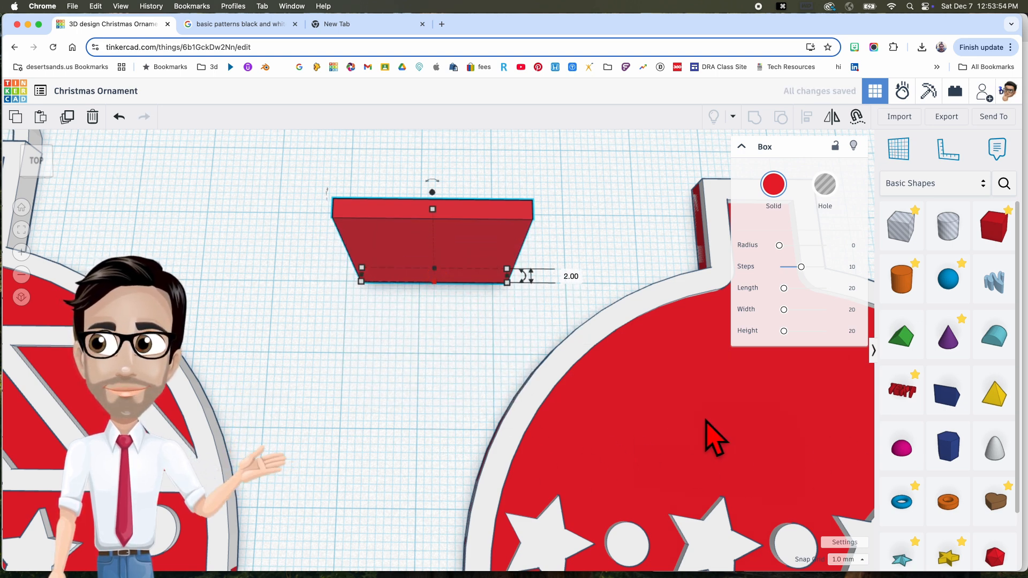
{"action": "middle_click_drag", "start_coordinate": [716, 439], "coordinate": [678, 390]}
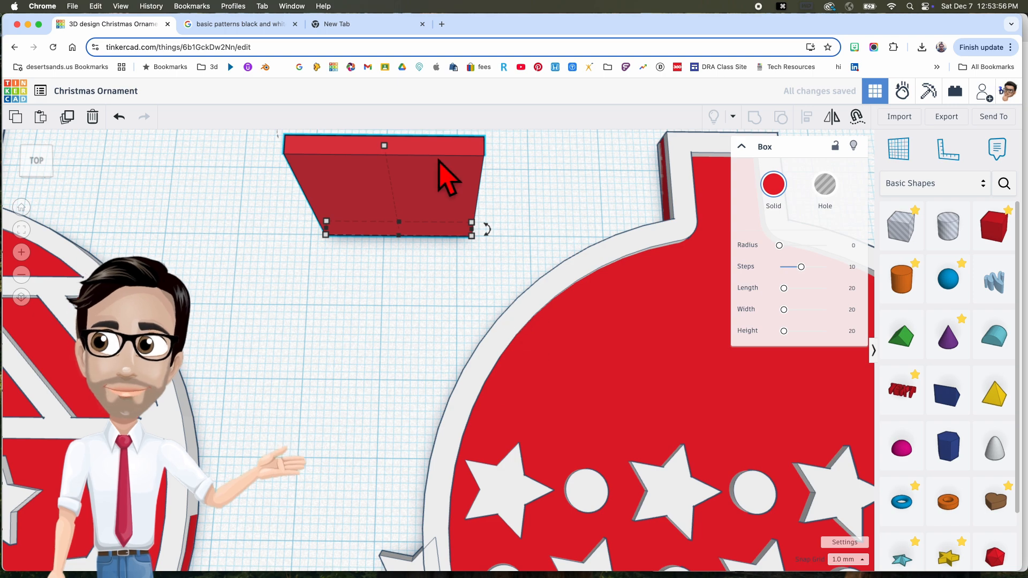
{"action": "mouse_move", "coordinate": [472, 238]}
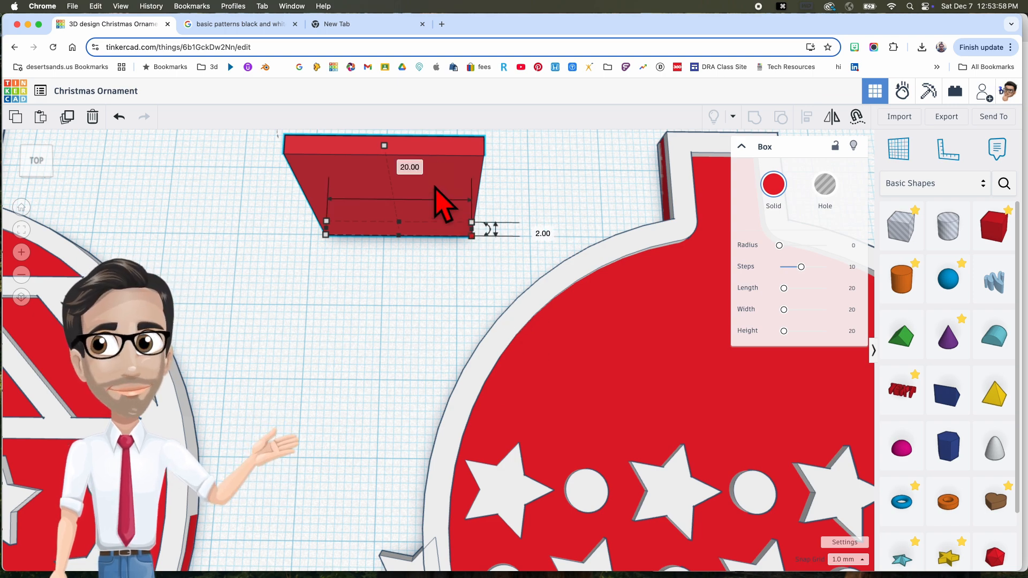
{"action": "scroll", "coordinate": [443, 202], "scroll_direction": "up", "scroll_amount": 2}
{"action": "scroll", "coordinate": [443, 202], "scroll_direction": "down", "scroll_amount": 5}
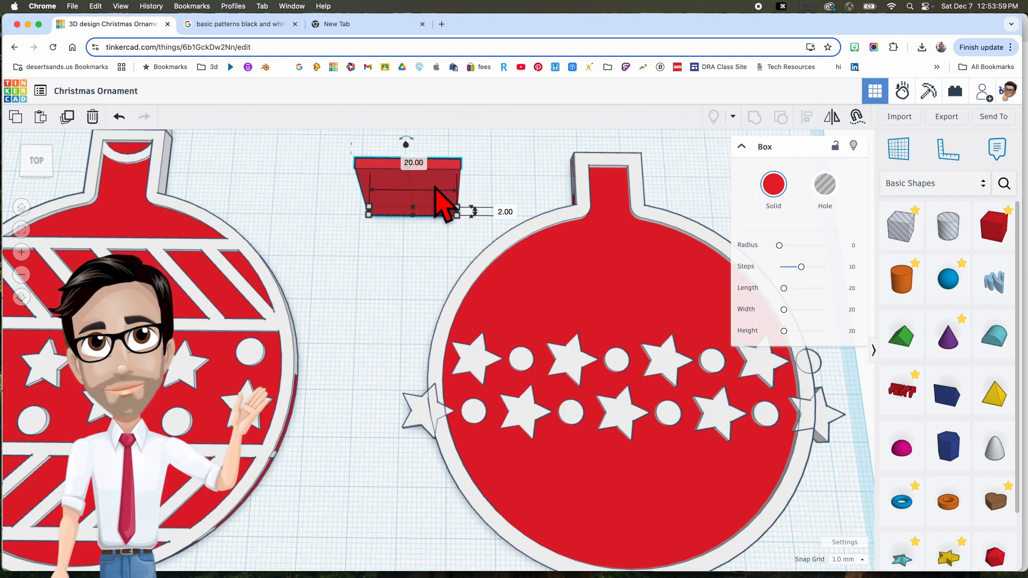
{"action": "left_click", "coordinate": [774, 184]}
{"action": "left_click", "coordinate": [869, 274]}
Step: Move the white bar to the ornament's left edge just above the upper stars and set its height to 3 mm
{"action": "left_click_drag", "start_coordinate": [461, 212], "coordinate": [504, 321]}
{"action": "left_click", "coordinate": [455, 296]}
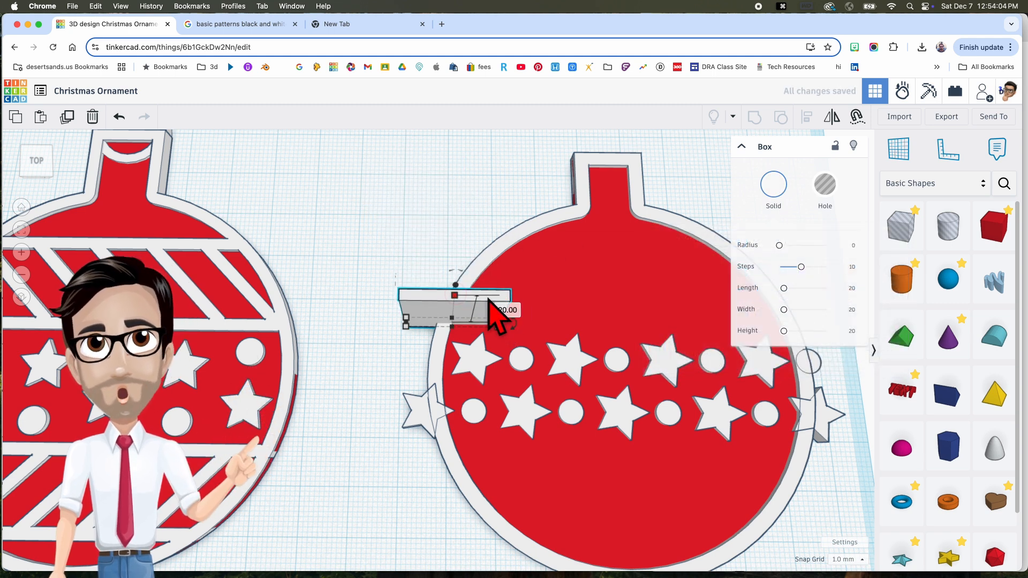
{"action": "type", "text": "3"}
{"action": "key", "text": "Return"}
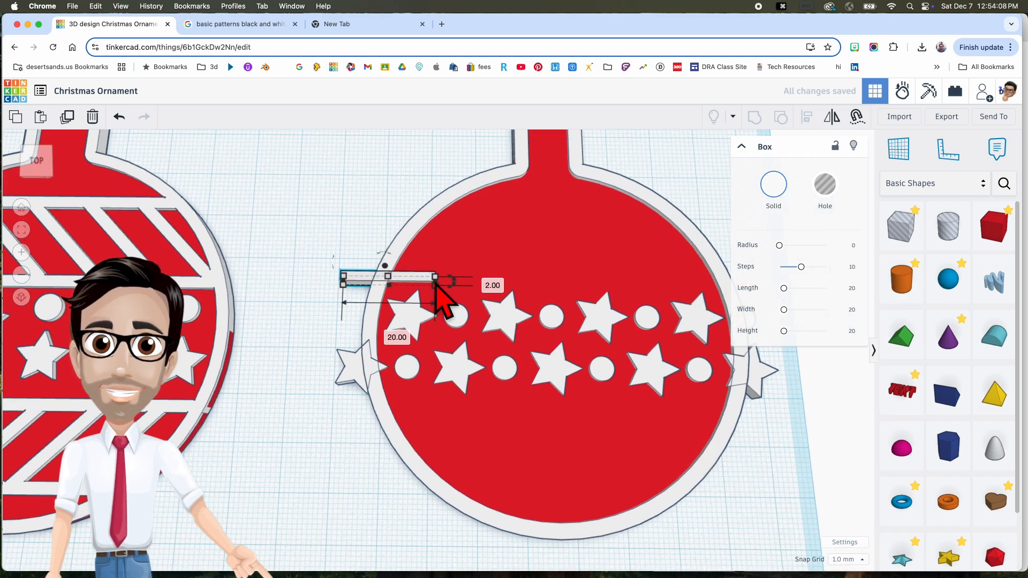
Step: Stretch the bar across the ornament's full width above the stars and place a duplicate 19 grid steps higher
{"action": "left_click_drag", "start_coordinate": [433, 287], "coordinate": [756, 321]}
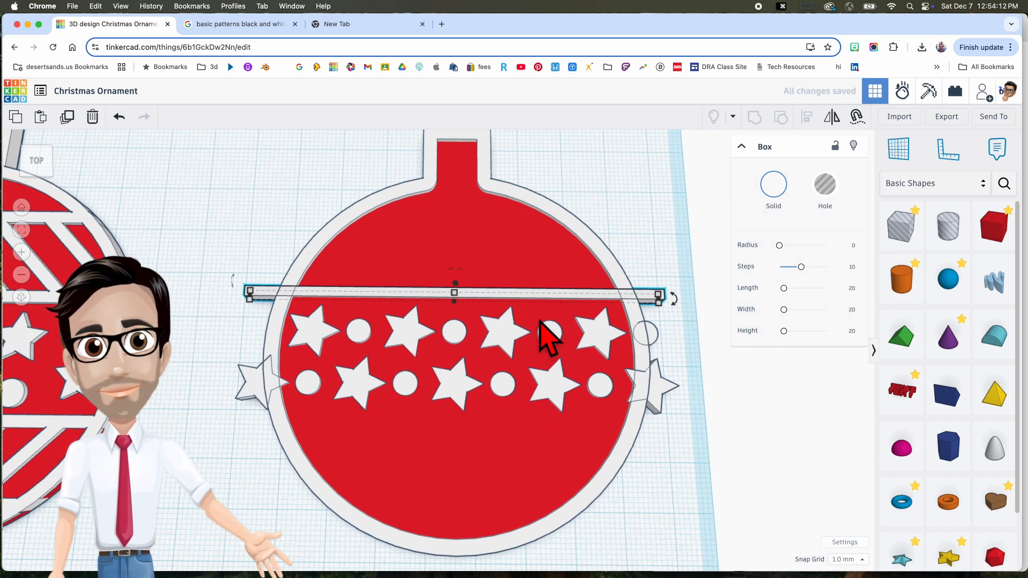
{"action": "key", "text": "super+d"}
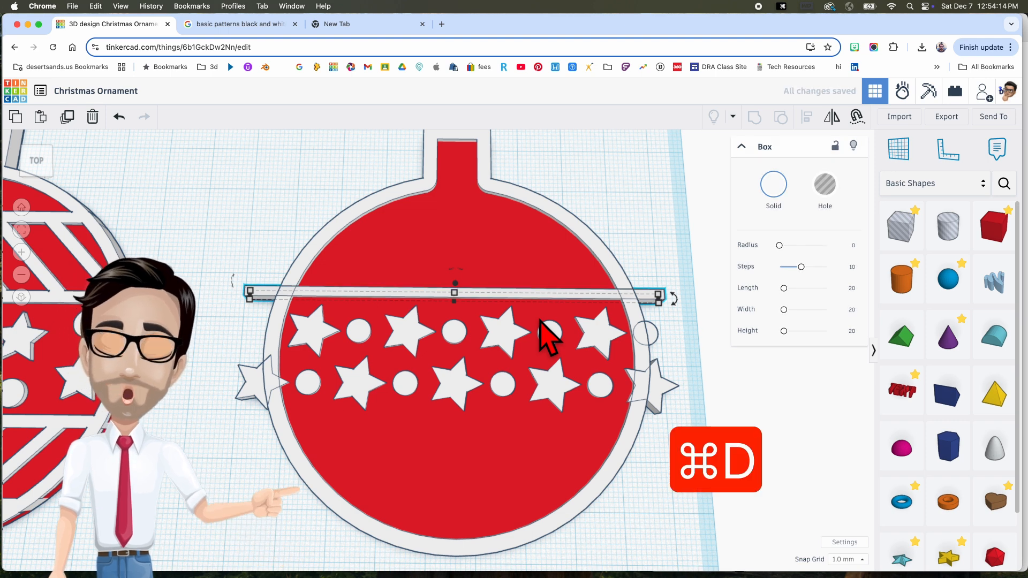
{"action": "key", "text": "shift+Up"}
{"action": "key", "text": "shift+Up"}
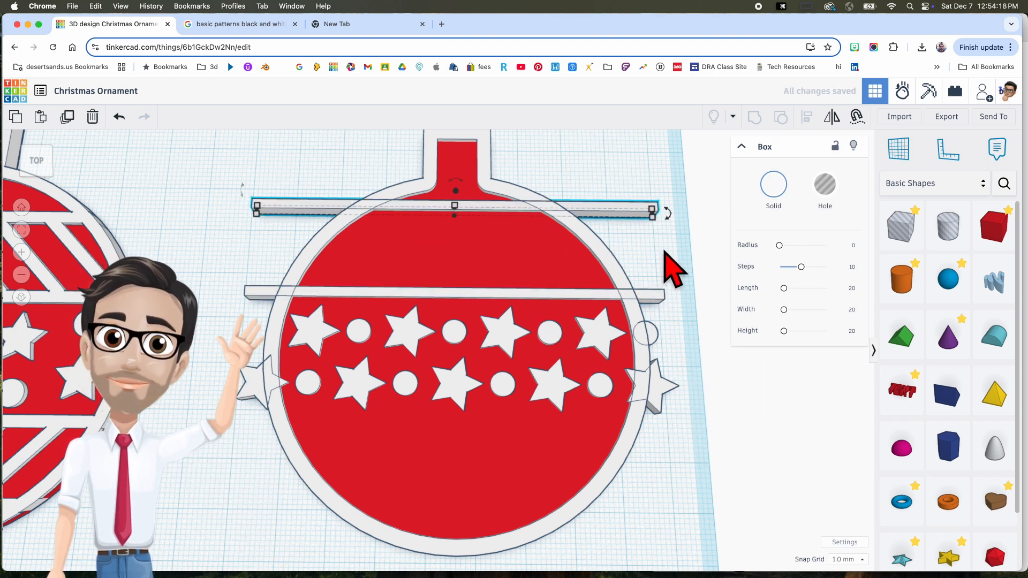
{"action": "key", "text": "Down"}
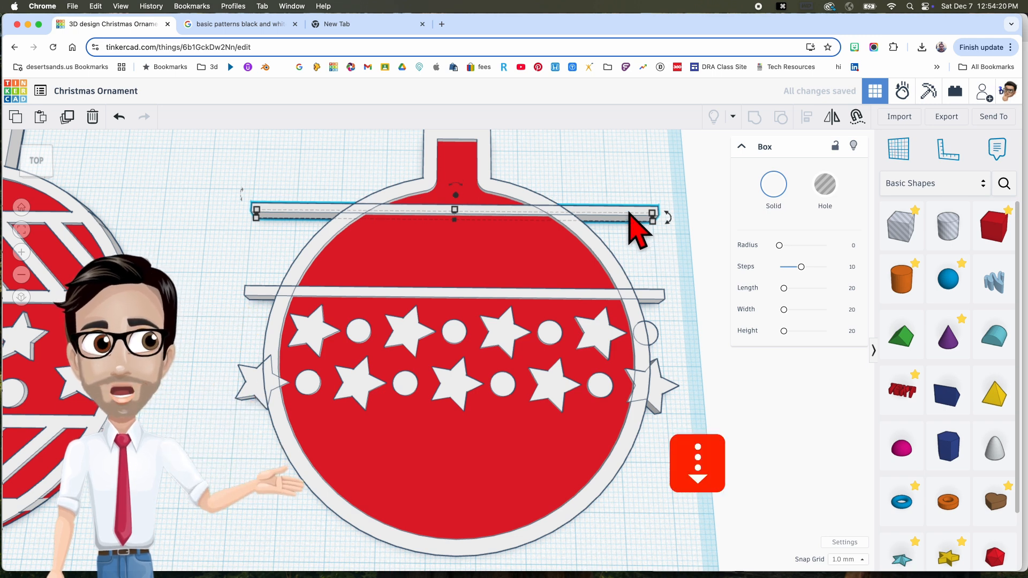
{"action": "left_click", "coordinate": [647, 297], "text": "shift"}
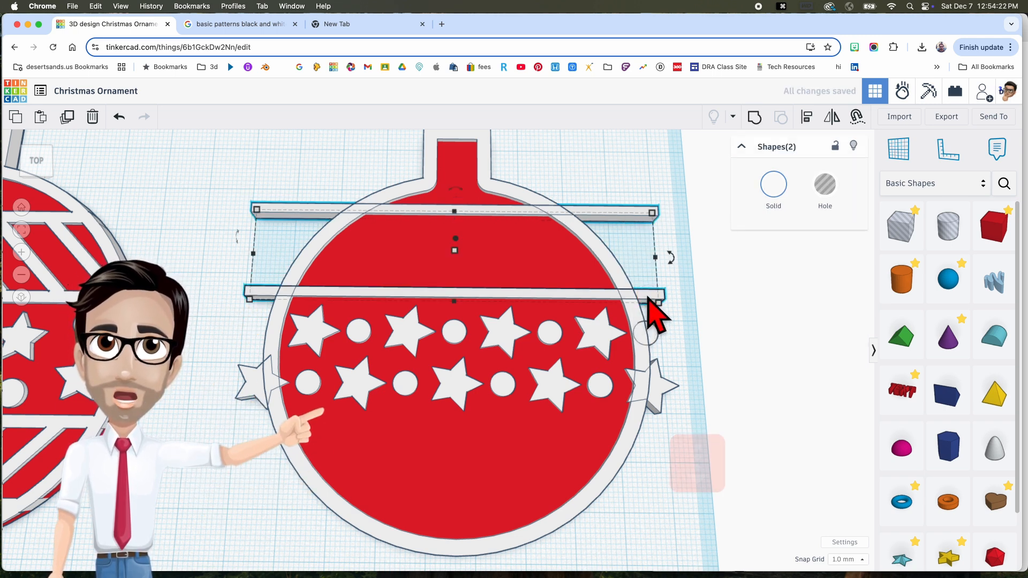
{"action": "left_click", "coordinate": [719, 343]}
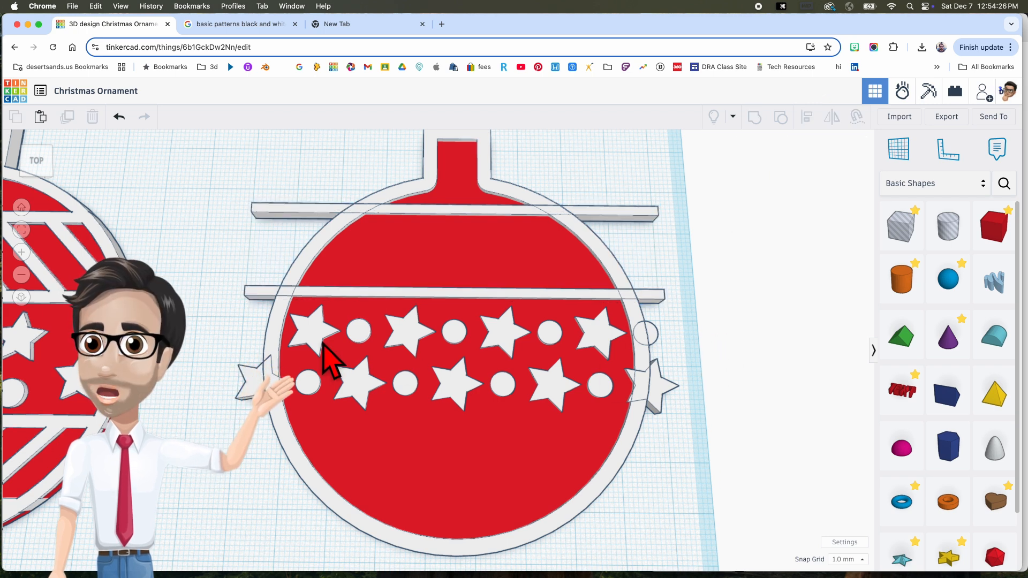
Step: Duplicate the upper horizontal bar and move the copy down by six grid steps
{"action": "middle_click_drag", "start_coordinate": [126, 297], "coordinate": [207, 338]}
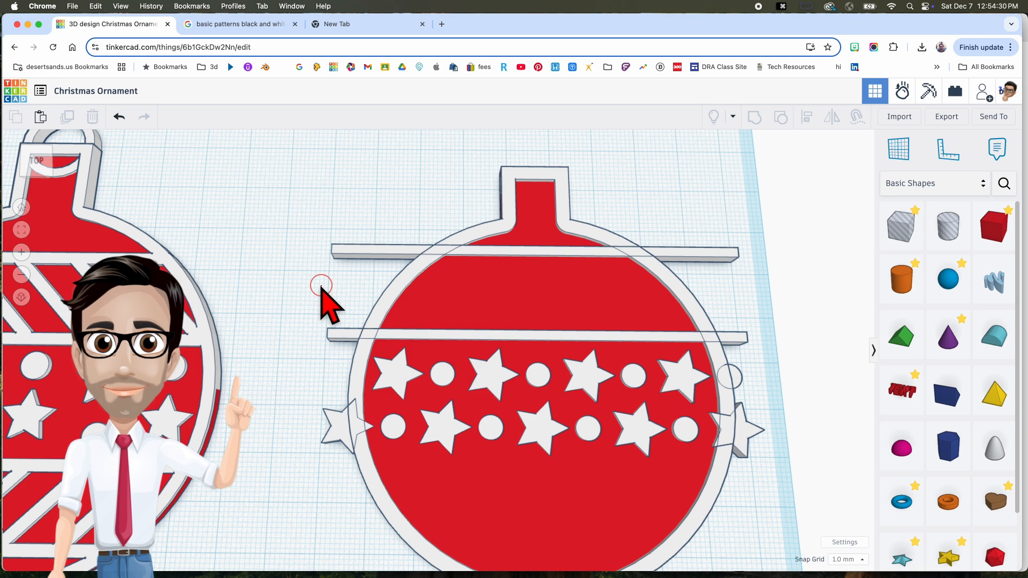
{"action": "left_click", "coordinate": [715, 256]}
{"action": "key", "text": "super+d"}
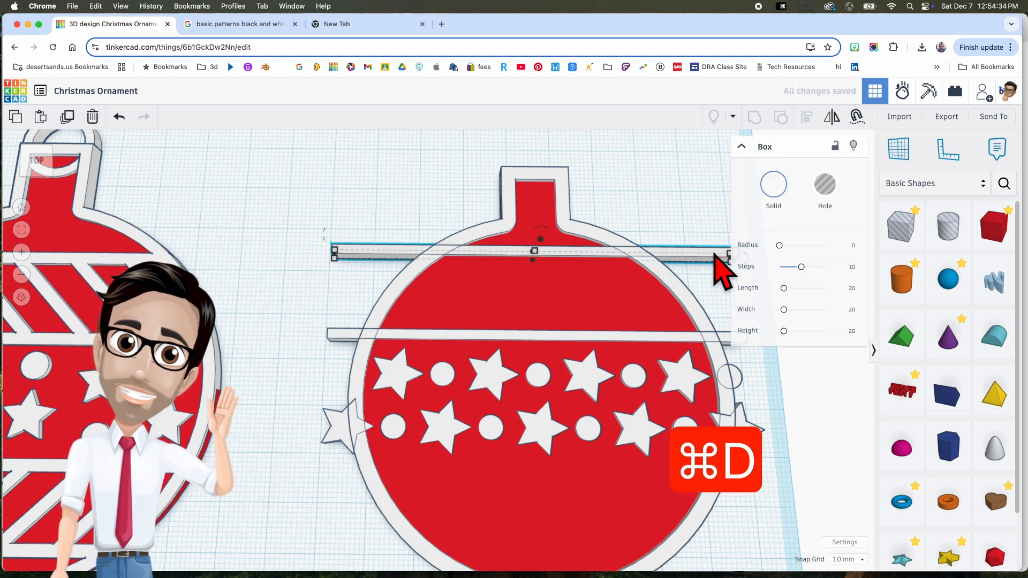
{"action": "key", "text": "Down"}
{"action": "key", "text": "Down"}
{"action": "key", "text": "Down"}
{"action": "key", "text": "Down"}
{"action": "key", "text": "Down"}
{"action": "key", "text": "Down"}
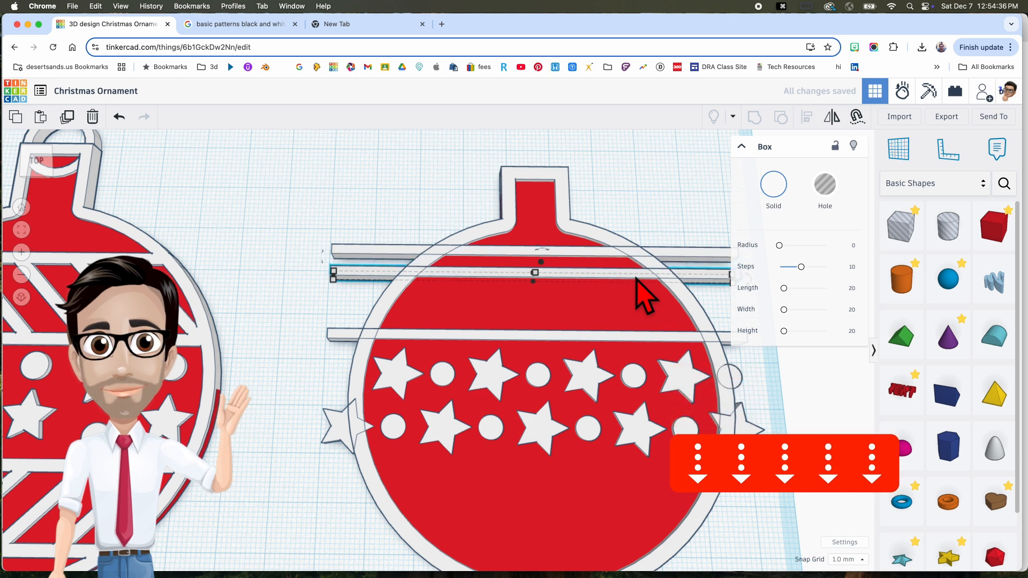
Step: Rotate the copied bar -90° to stand vertical near the ornament's left edge and shorten it to about 22 mm
{"action": "middle_click_drag", "start_coordinate": [660, 291], "coordinate": [578, 287]}
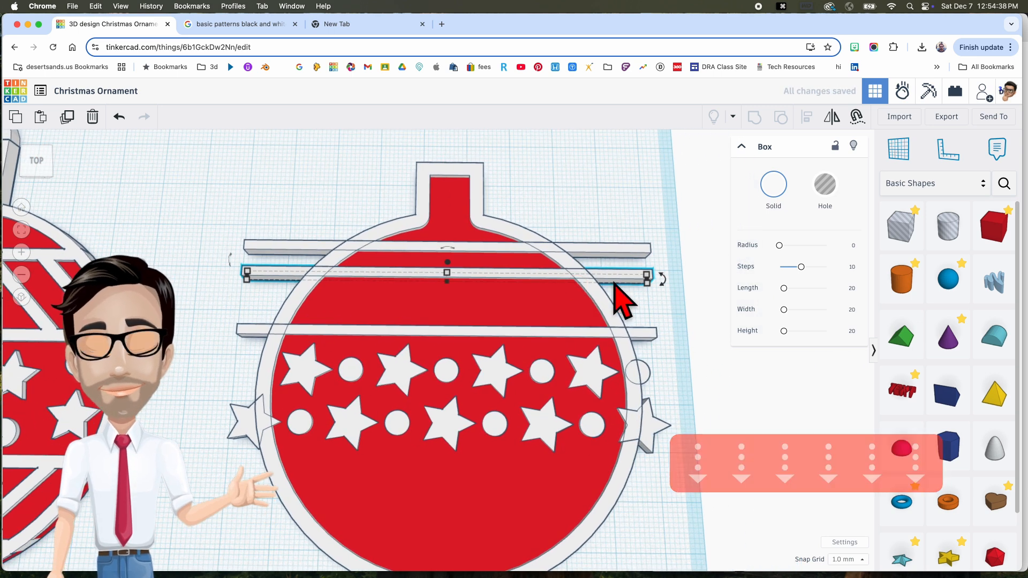
{"action": "left_click_drag", "start_coordinate": [648, 280], "coordinate": [328, 319]}
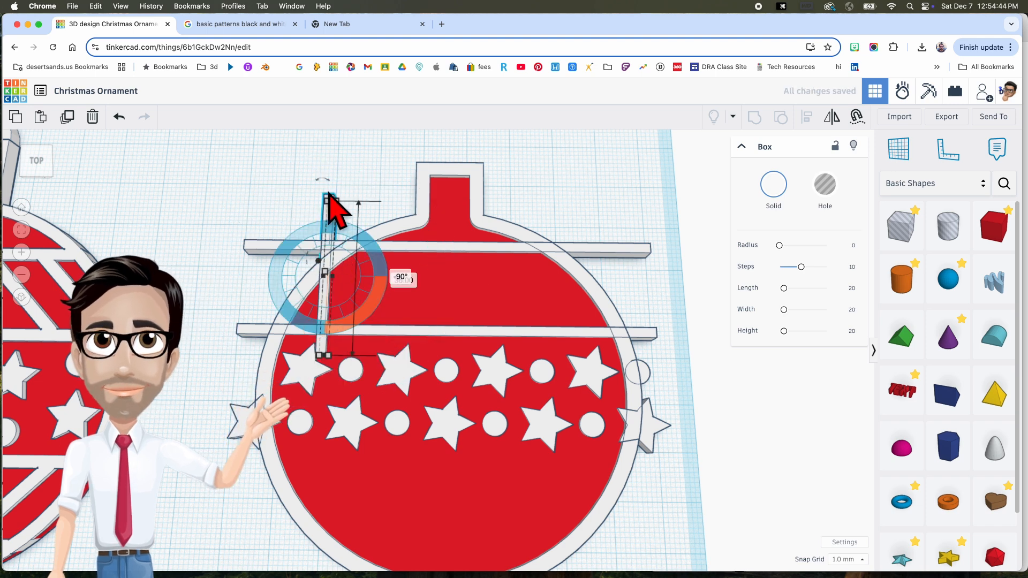
{"action": "left_click_drag", "start_coordinate": [330, 203], "coordinate": [326, 259]}
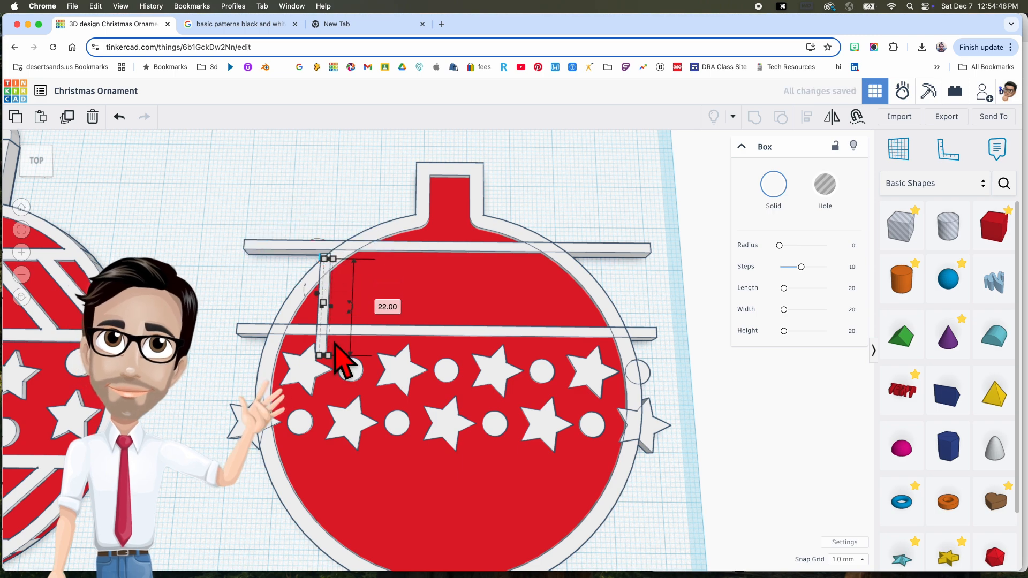
Step: Move the vertical bar up three grid steps and shorten its lower end to 21 mm so it spans the two horizontal bars
{"action": "key", "text": "Up"}
{"action": "key", "text": "Up"}
{"action": "key", "text": "Up"}
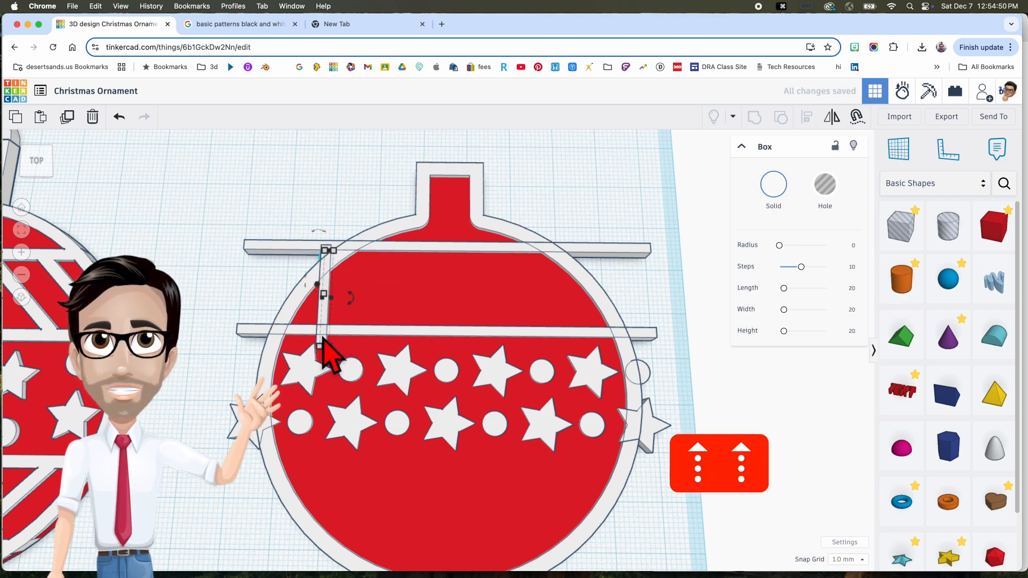
{"action": "scroll", "coordinate": [321, 332], "scroll_direction": "up", "scroll_amount": 5}
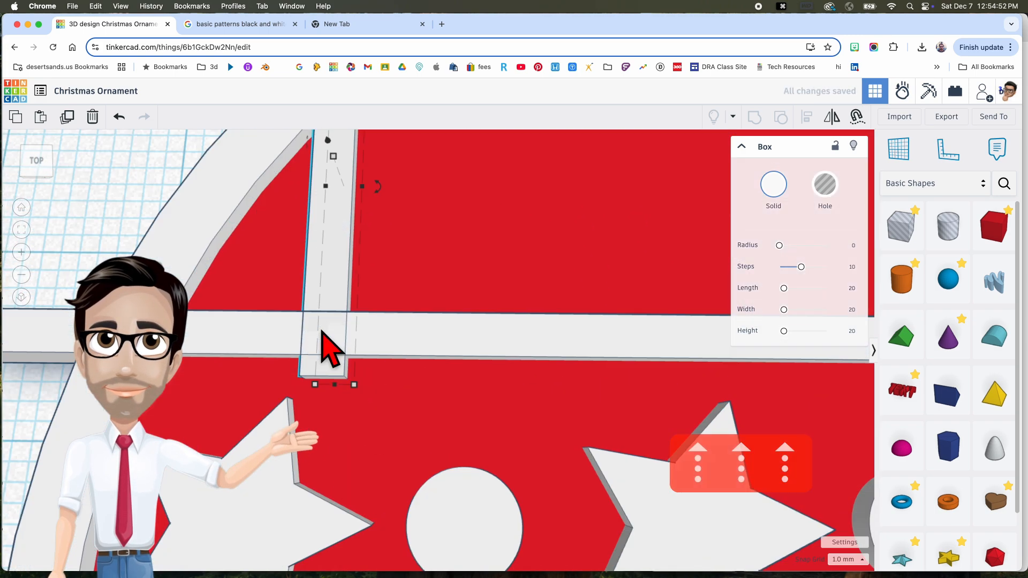
{"action": "left_click_drag", "start_coordinate": [336, 381], "coordinate": [342, 347]}
{"action": "scroll", "coordinate": [343, 347], "scroll_direction": "down", "scroll_amount": 2}
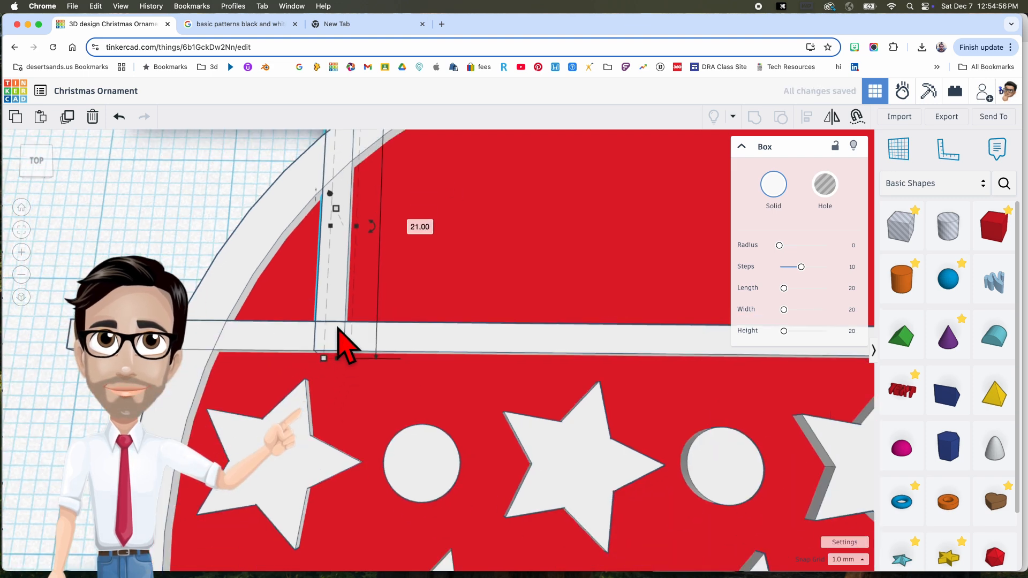
{"action": "scroll", "coordinate": [338, 328], "scroll_direction": "down", "scroll_amount": 2}
{"action": "middle_click_drag", "start_coordinate": [340, 327], "coordinate": [357, 395]}
{"action": "right_click_drag", "start_coordinate": [315, 230], "coordinate": [347, 216]}
{"action": "middle_click_drag", "start_coordinate": [346, 214], "coordinate": [346, 250]}
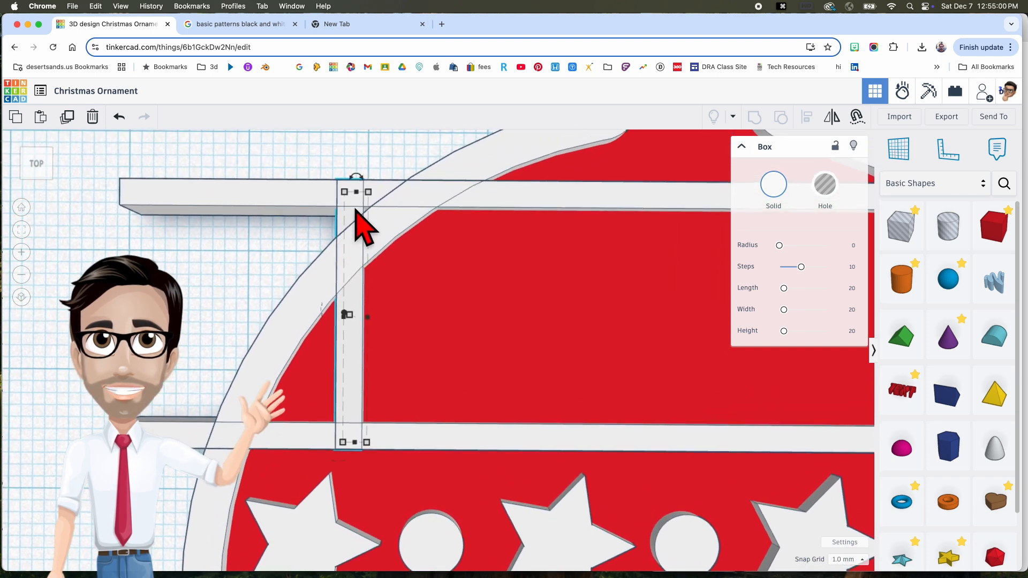
Step: Tilt the vertical bar 22.5° clockwise to form a slanted stripe between the horizontal bars
{"action": "scroll", "coordinate": [361, 222], "scroll_direction": "down", "scroll_amount": 3}
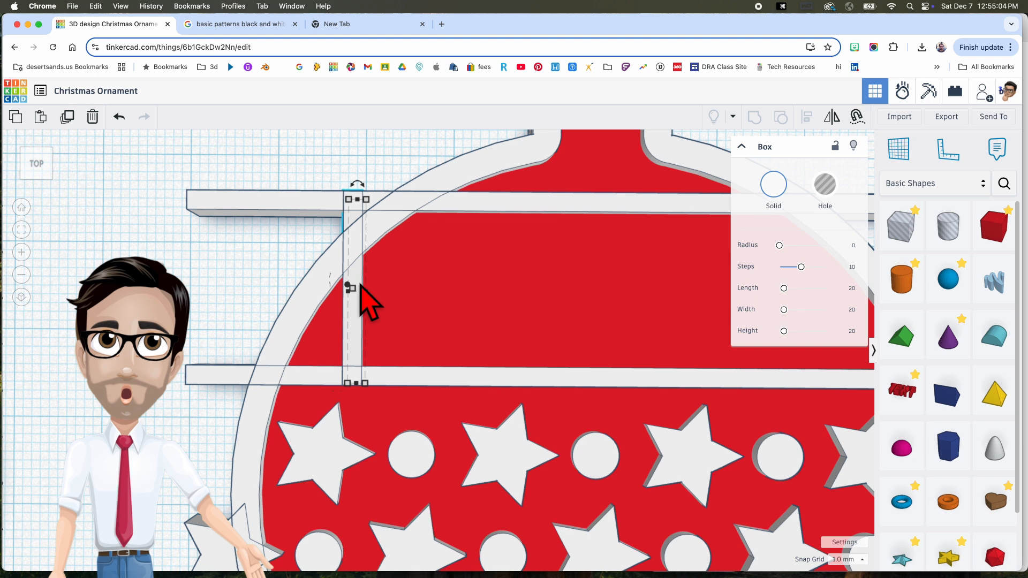
{"action": "mouse_move", "coordinate": [364, 185]}
{"action": "left_click_drag", "start_coordinate": [365, 185], "coordinate": [394, 189]}
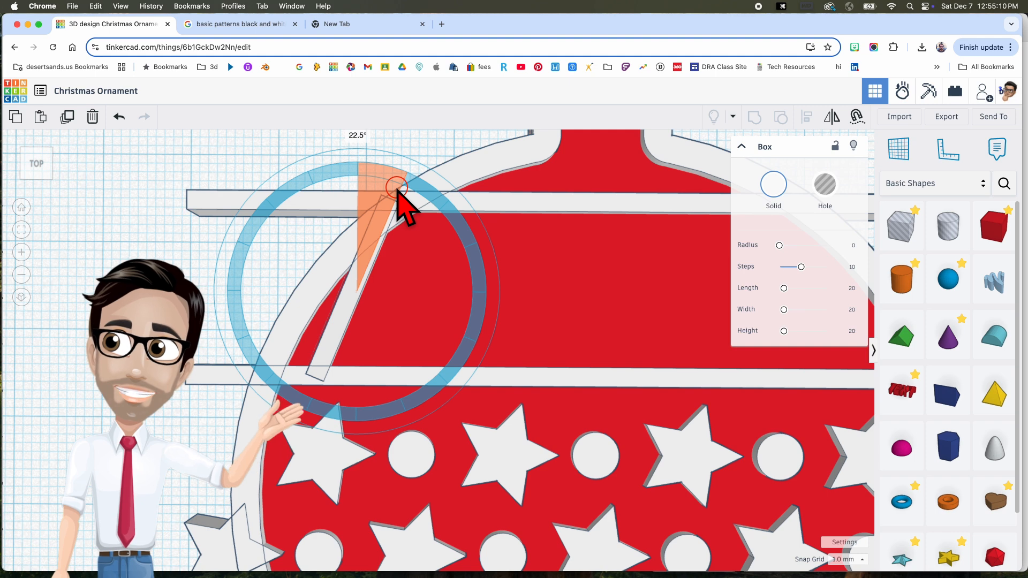
{"action": "left_click_drag", "start_coordinate": [397, 189], "coordinate": [397, 188]}
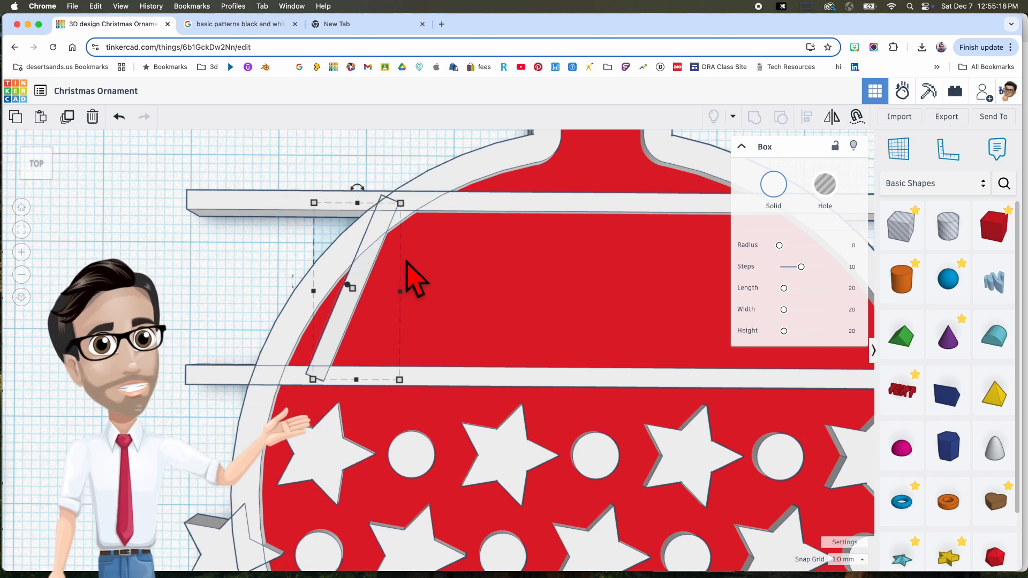
Step: Copy and paste the slanted bar and nudge the copy two grid steps further right
{"action": "key", "text": "super+c"}
{"action": "key", "text": "super+v"}
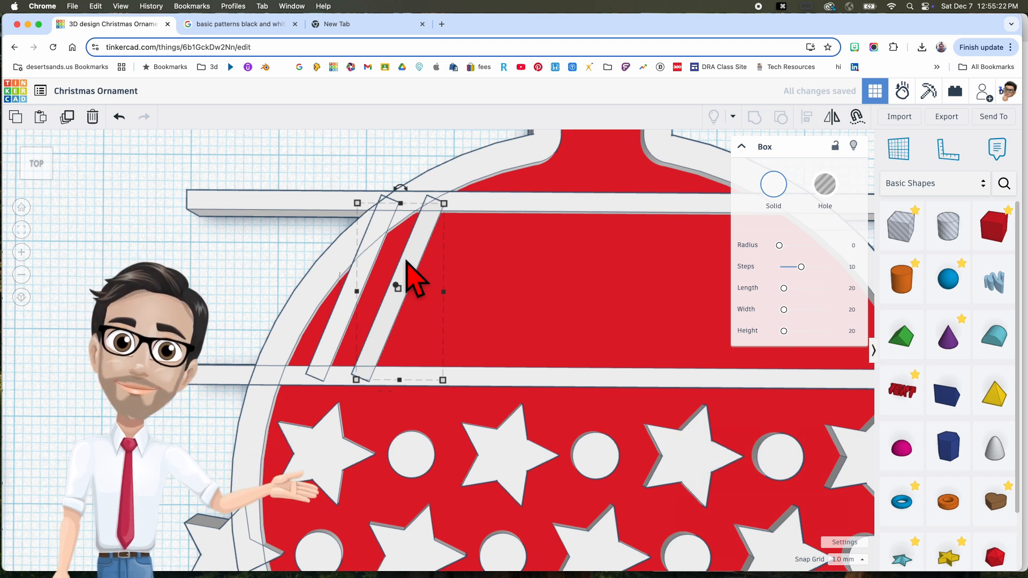
{"action": "key", "text": "Right"}
{"action": "key", "text": "Right"}
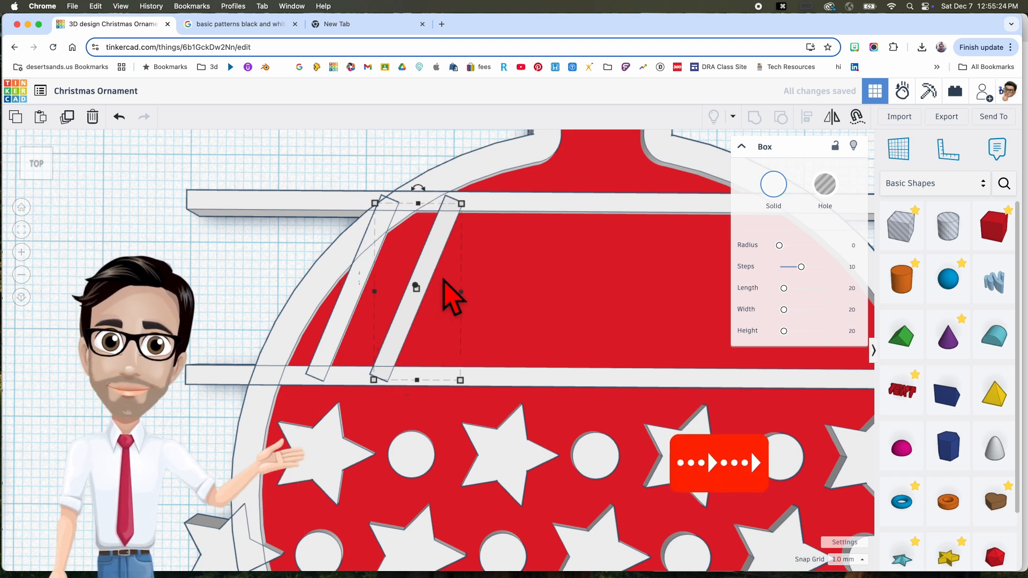
Step: Nudge the second slanted bar one more grid step to the right and undo an extra pasted copy
{"action": "key", "text": "Right"}
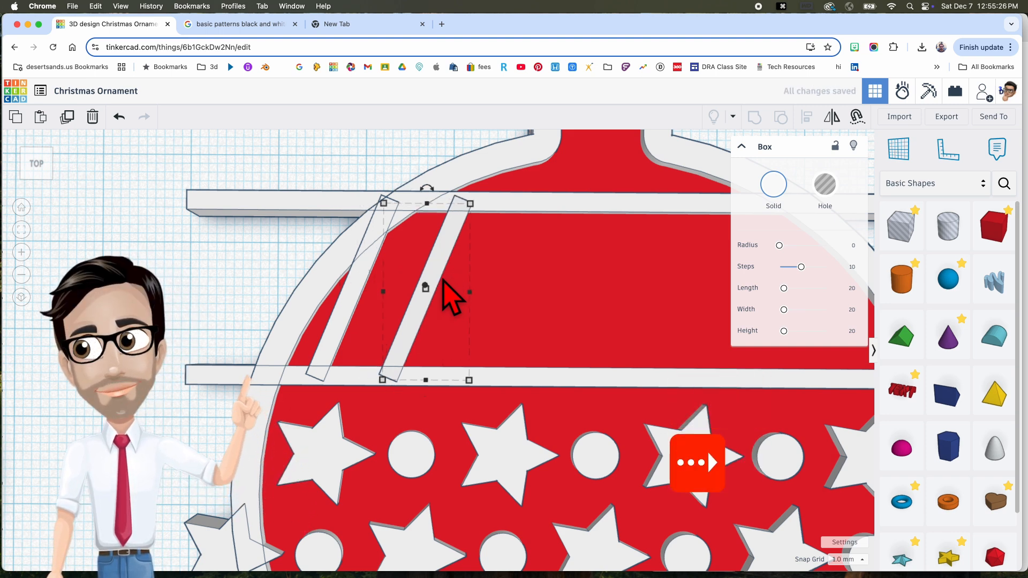
{"action": "key", "text": "cmd+v"}
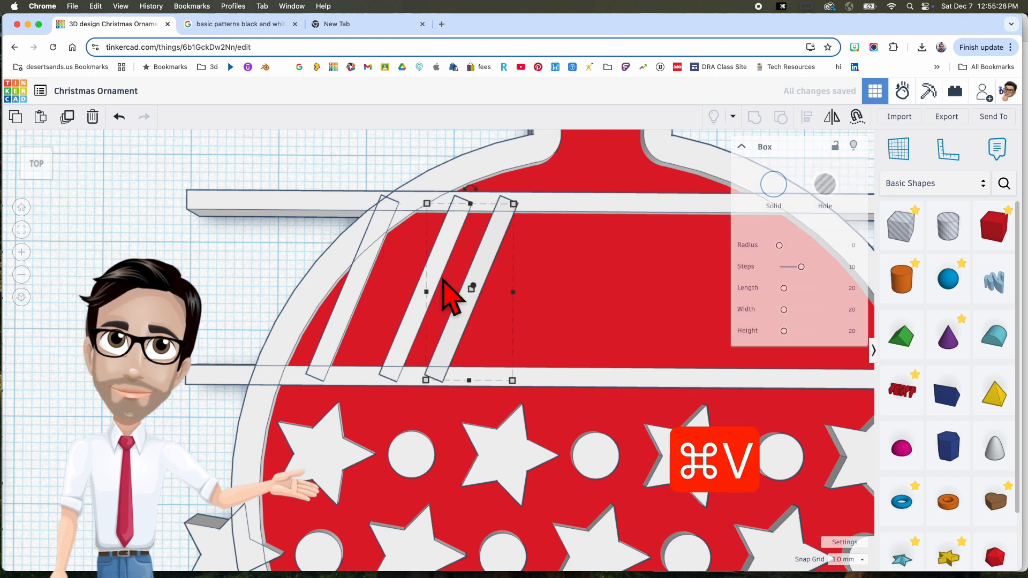
{"action": "key", "text": "cmd+z"}
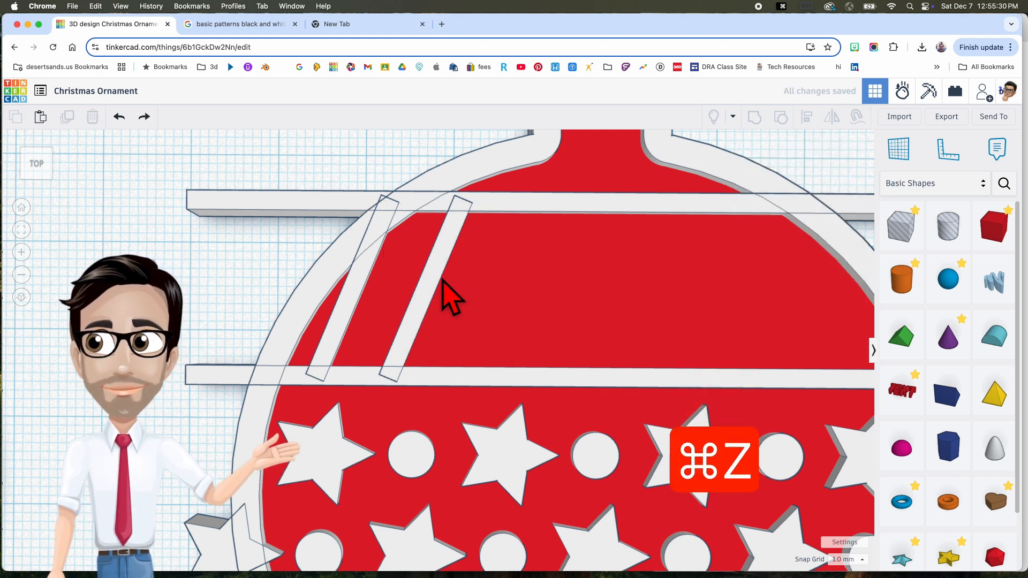
Step: Duplicate the second slanted bar and offset the copy 8 mm to the right
{"action": "left_click", "coordinate": [423, 277]}
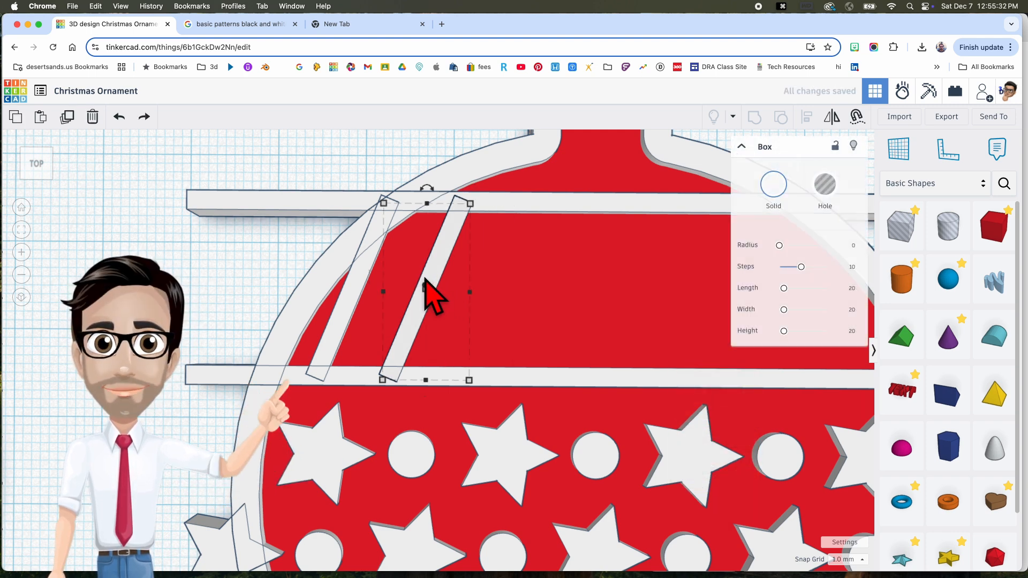
{"action": "key", "text": "cmd+d"}
{"action": "key", "text": "shift+Right"}
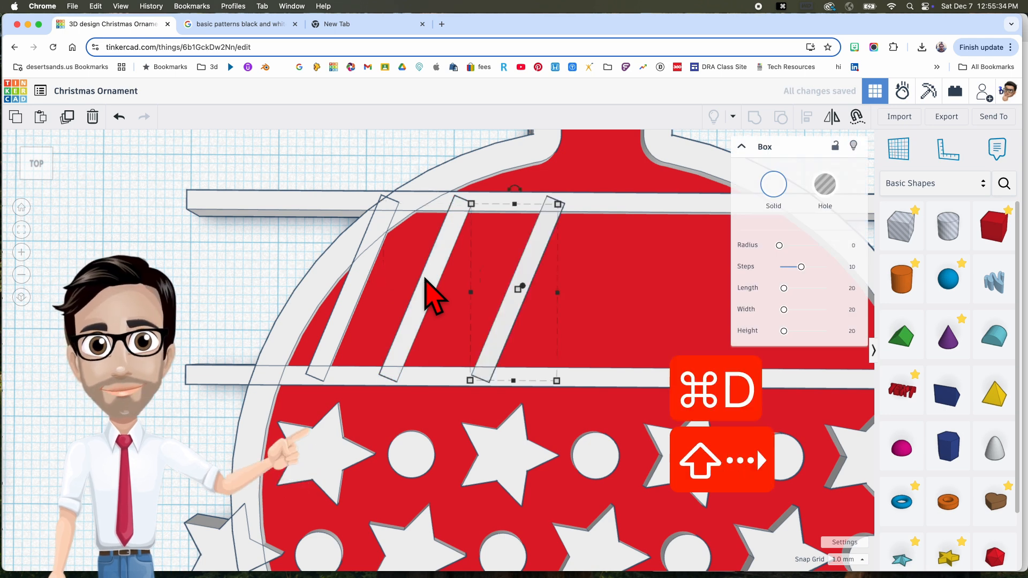
{"action": "key", "text": "Left"}
{"action": "key", "text": "Left"}
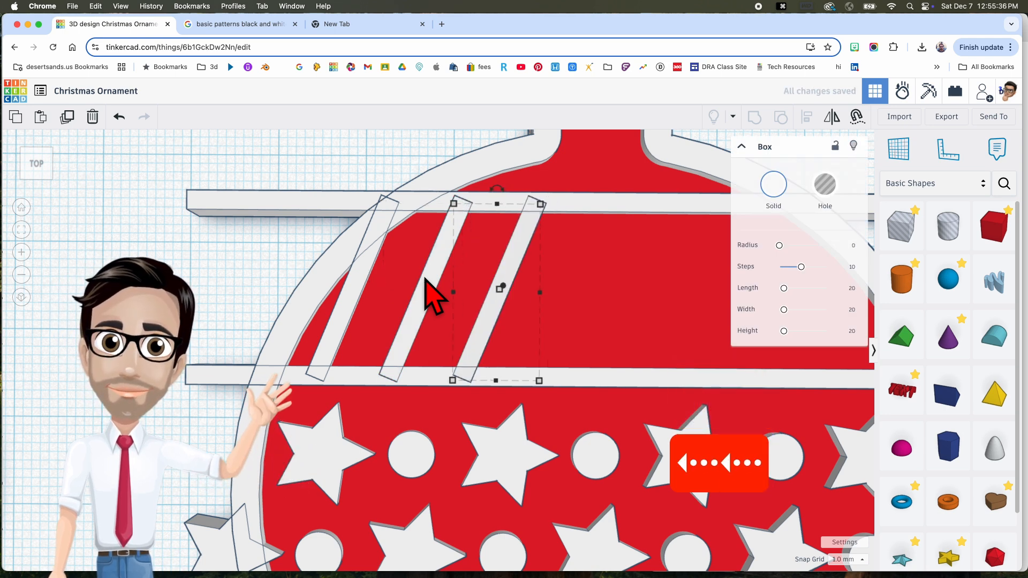
Step: Repeat the spaced duplication six more times so slanted stripes run across the full width of the upper band
{"action": "key", "text": "super+d"}
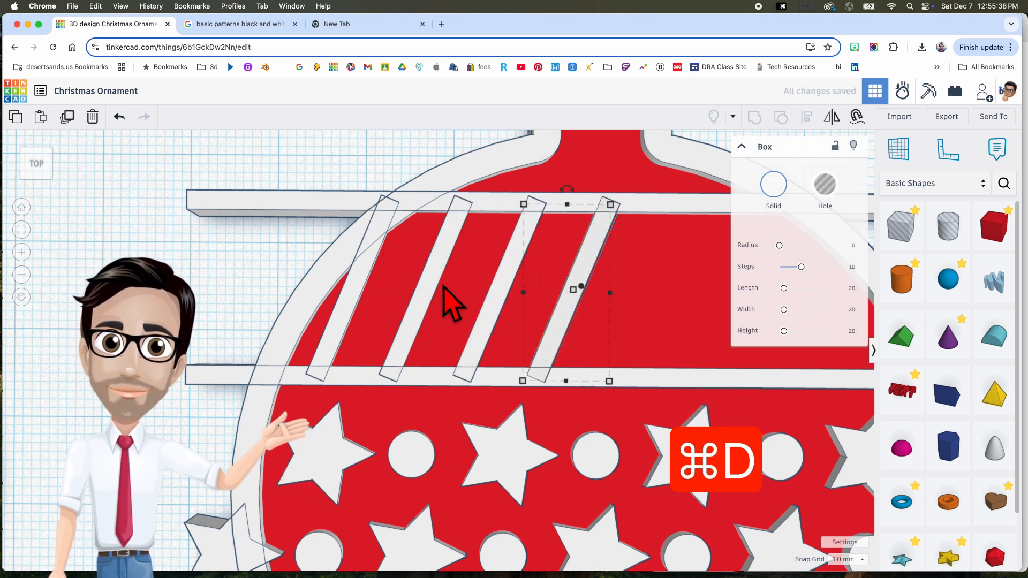
{"action": "scroll", "coordinate": [452, 305], "scroll_direction": "down", "scroll_amount": 5}
{"action": "key", "text": "super+d"}
{"action": "key", "text": "super+d"}
{"action": "key", "text": "super+d"}
{"action": "key", "text": "super+d"}
{"action": "key", "text": "super+d"}
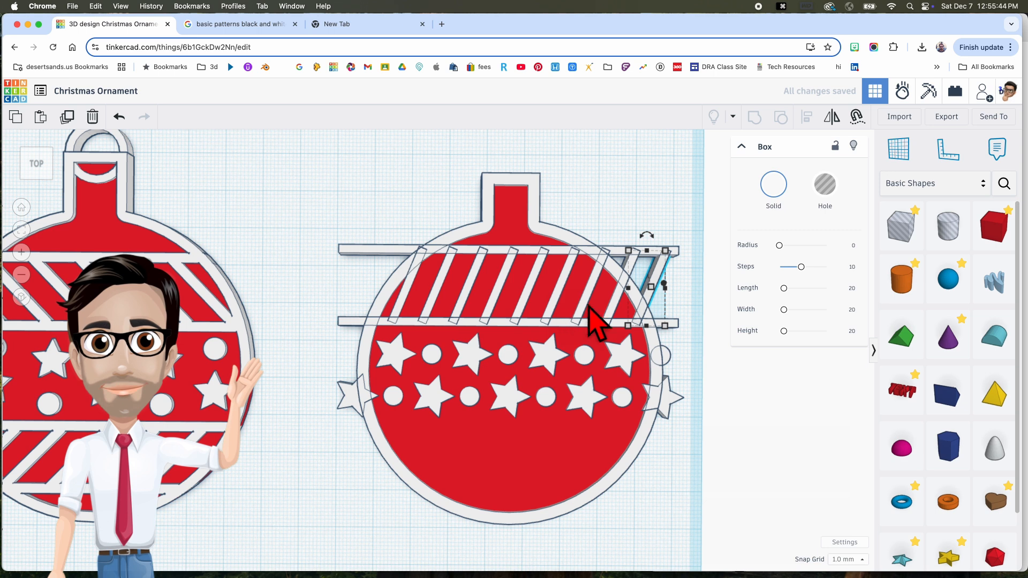
{"action": "scroll", "coordinate": [631, 318], "scroll_direction": "up", "scroll_amount": 3}
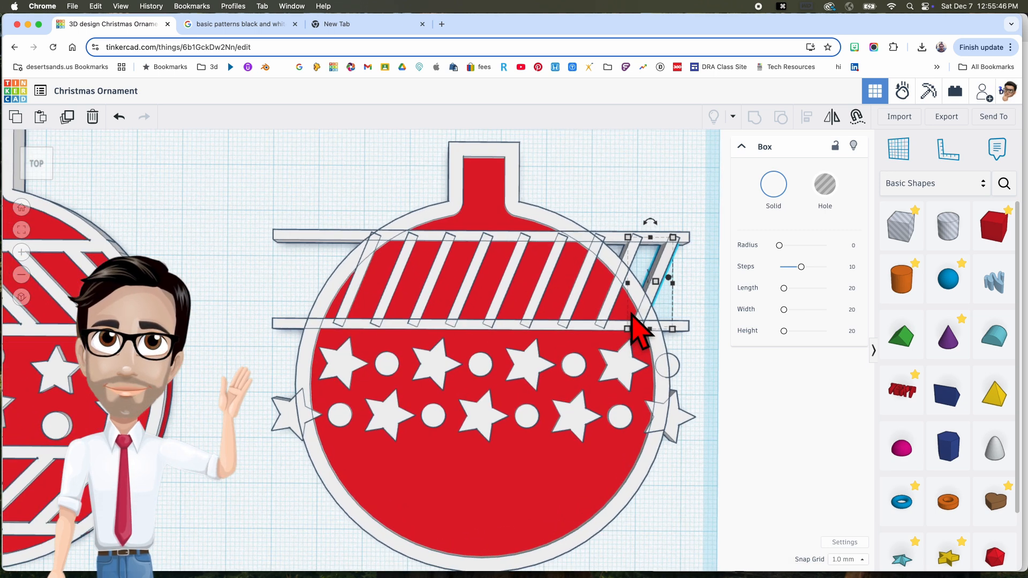
{"action": "scroll", "coordinate": [634, 329], "scroll_direction": "up", "scroll_amount": 2}
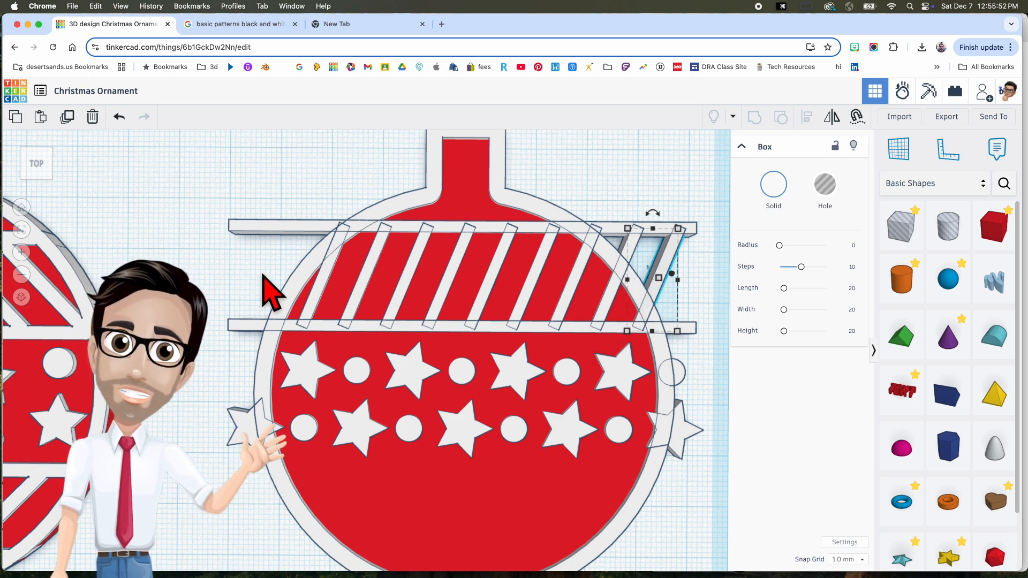
Step: Select all nine slanted stripes together with the two horizontal bars and group them into one band
{"action": "left_click", "coordinate": [566, 309], "text": "shift"}
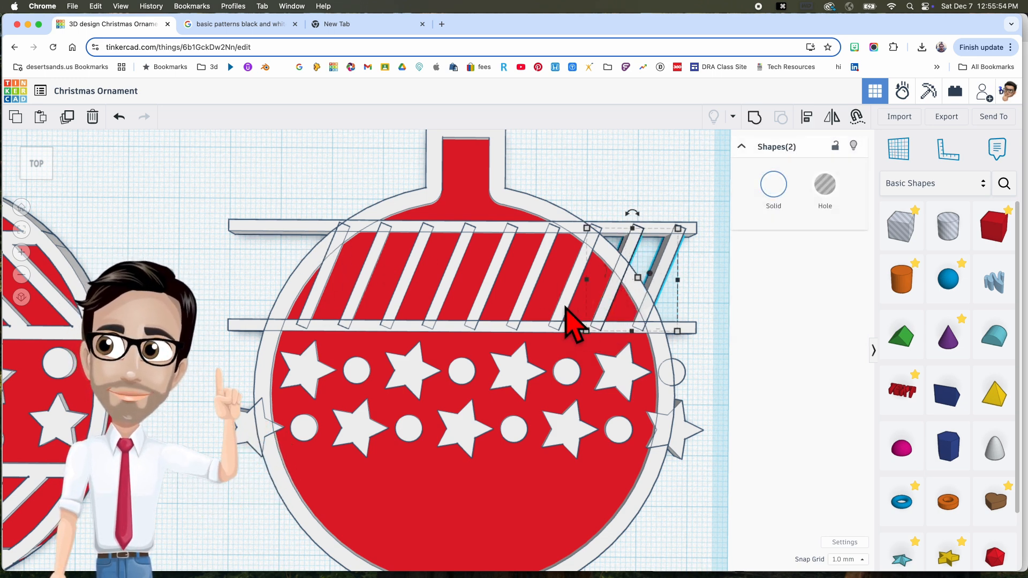
{"action": "left_click", "coordinate": [566, 316], "text": "shift"}
{"action": "left_click", "coordinate": [523, 320], "text": "shift"}
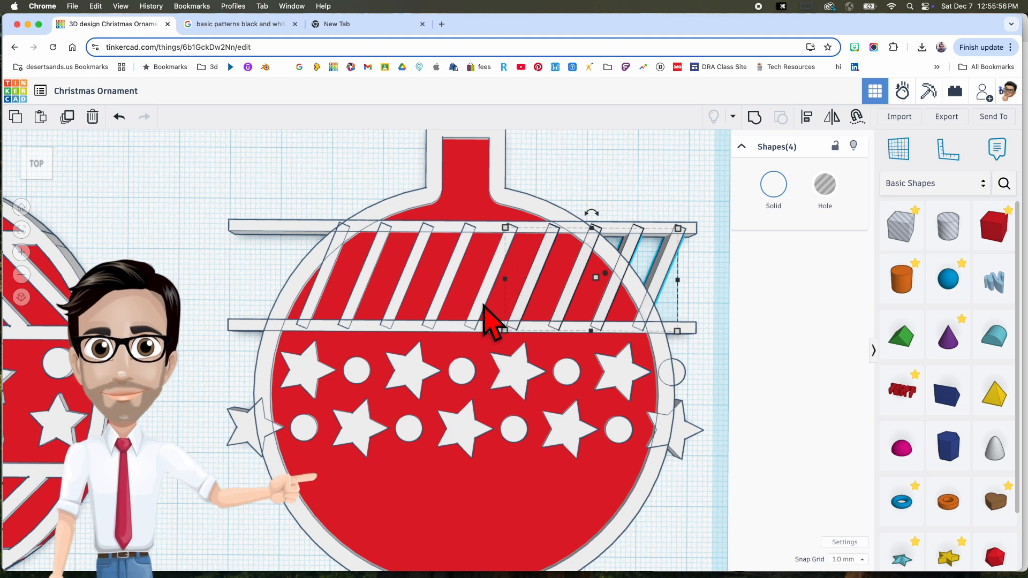
{"action": "left_click", "coordinate": [471, 320], "text": "shift"}
{"action": "left_click", "coordinate": [437, 317], "text": "shift"}
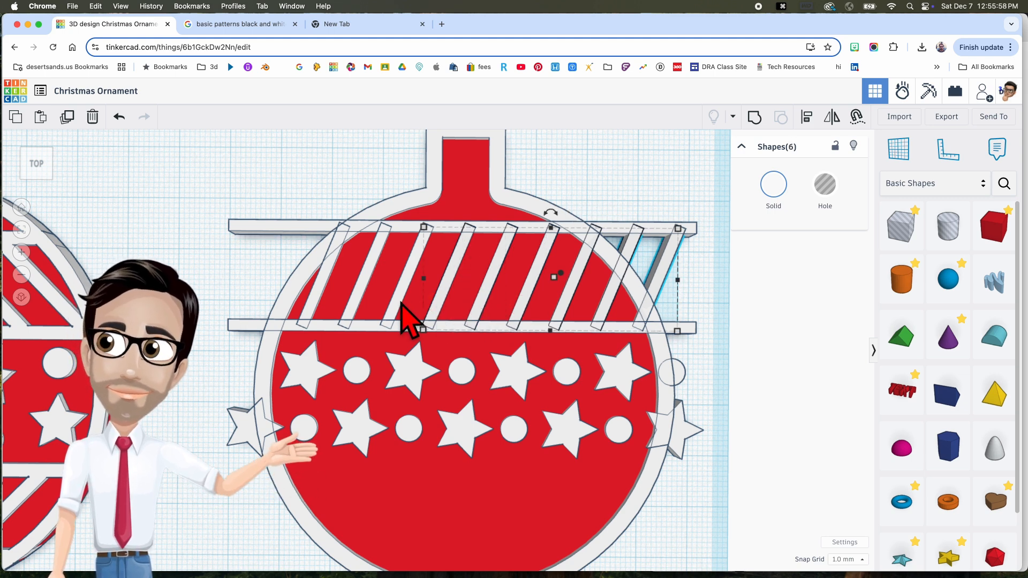
{"action": "left_click", "coordinate": [386, 313], "text": "shift"}
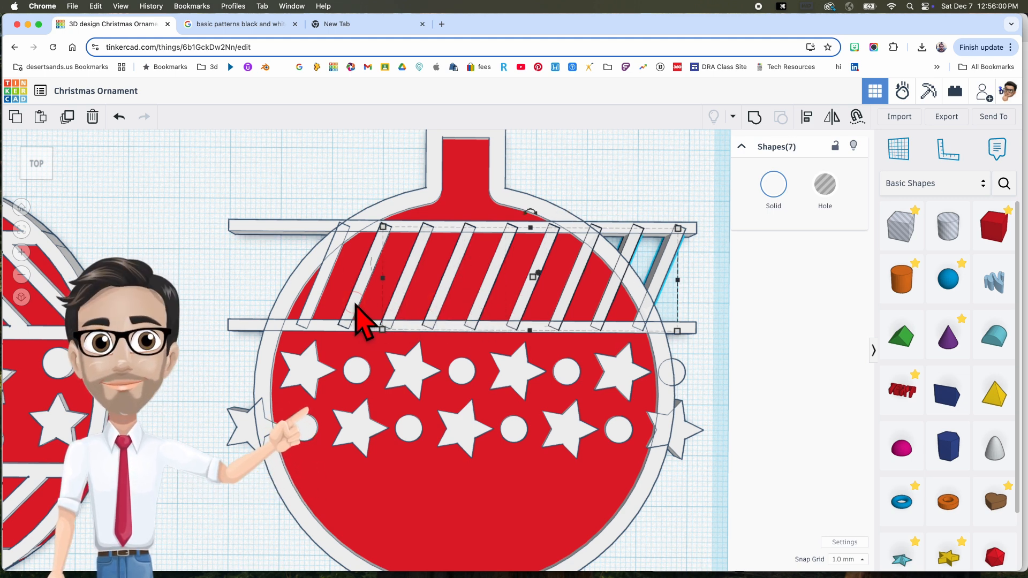
{"action": "left_click", "coordinate": [355, 315], "text": "shift"}
{"action": "left_click", "coordinate": [316, 320], "text": "shift"}
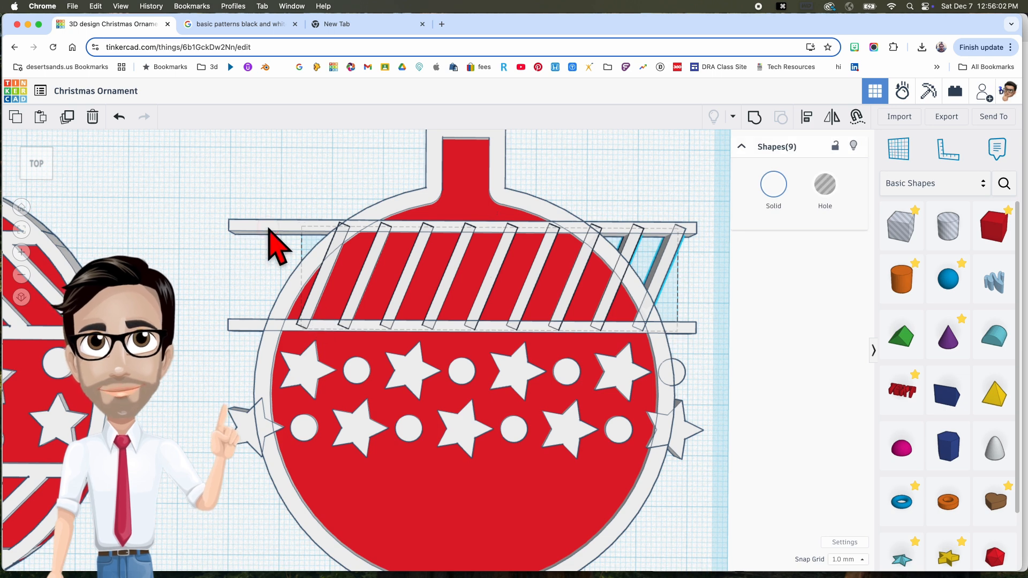
{"action": "left_click", "coordinate": [269, 230], "text": "shift"}
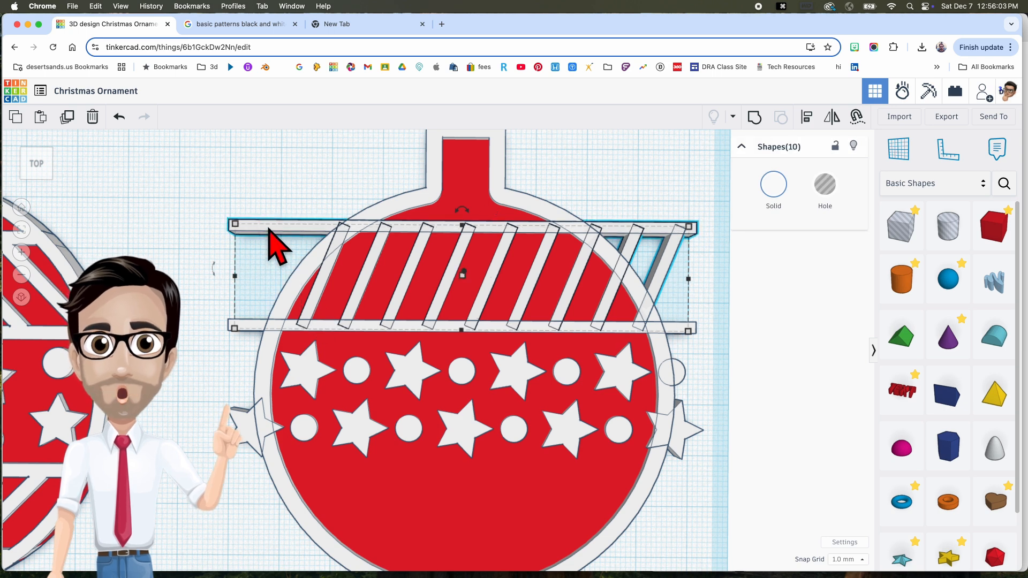
{"action": "left_click", "coordinate": [250, 322], "text": "shift"}
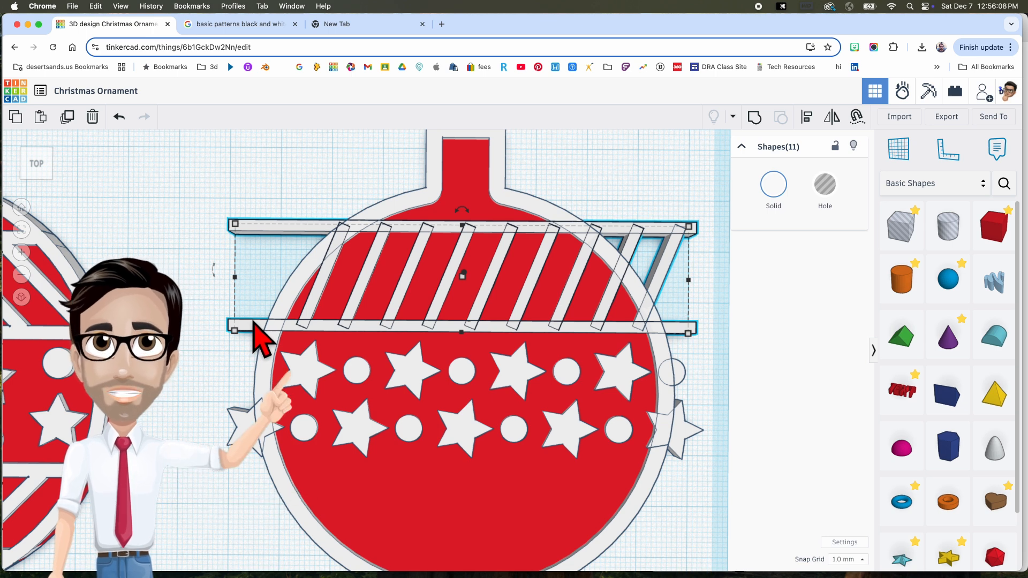
{"action": "key", "text": "super+g"}
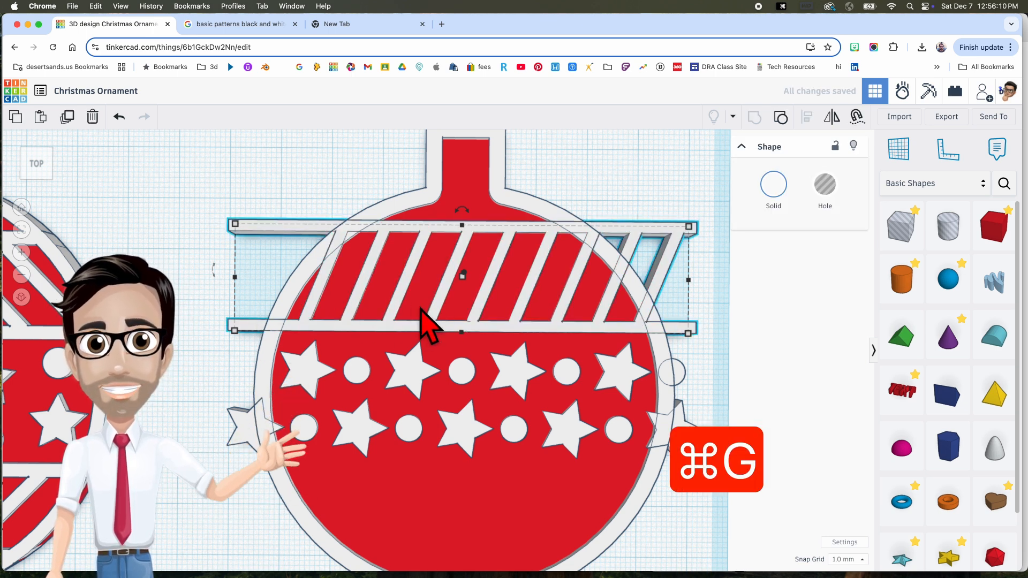
Step: Shift the grouped striped band five grid steps to the left and deselect it
{"action": "key", "text": "Left"}
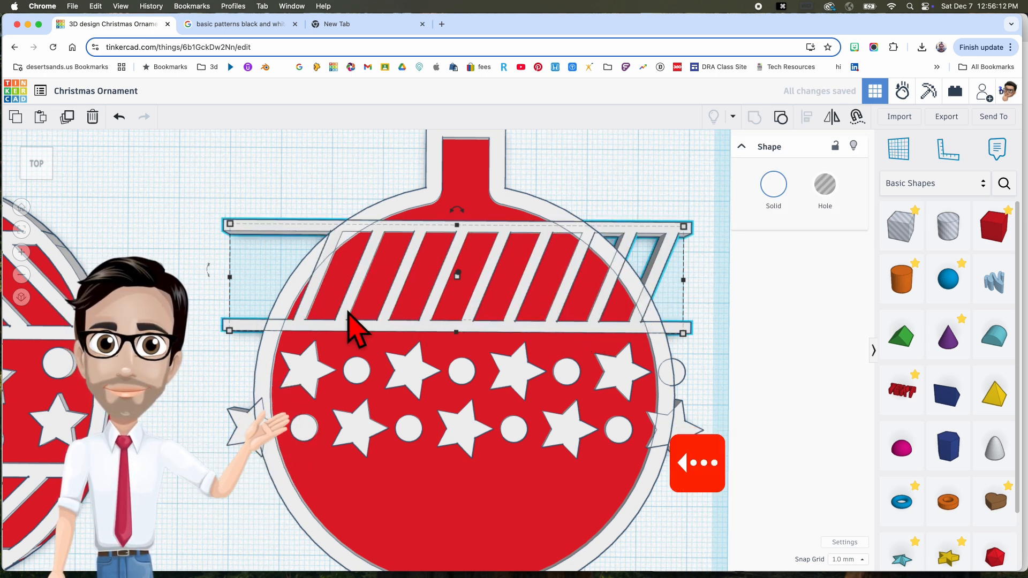
{"action": "key", "text": "Left"}
{"action": "key", "text": "Left"}
{"action": "key", "text": "Left"}
{"action": "key", "text": "Left"}
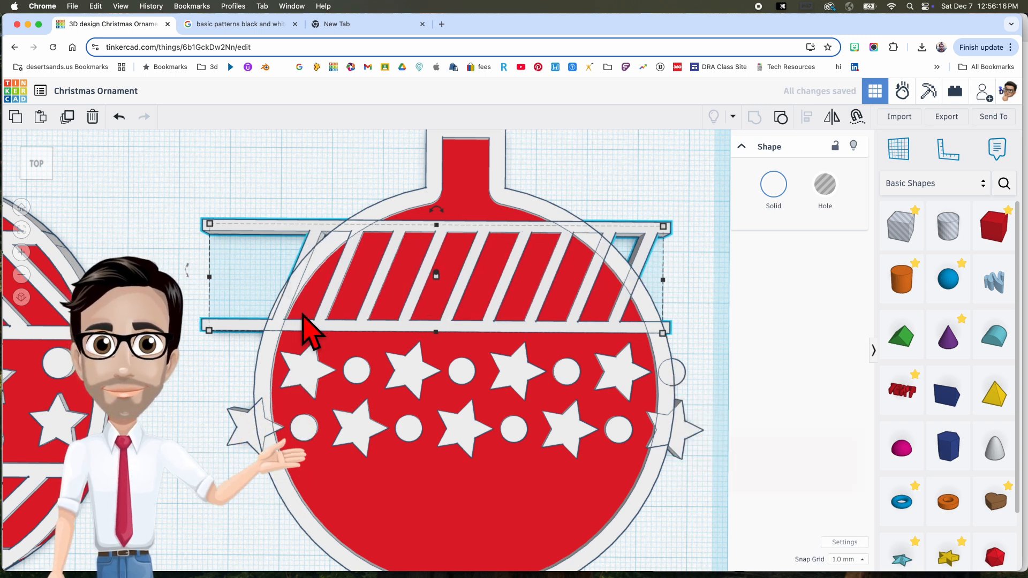
{"action": "left_click", "coordinate": [675, 290]}
Step: Duplicate the grouped striped band and mirror the copy vertically so its stripes slant the opposite way
{"action": "middle_click_drag", "start_coordinate": [679, 276], "coordinate": [673, 234]}
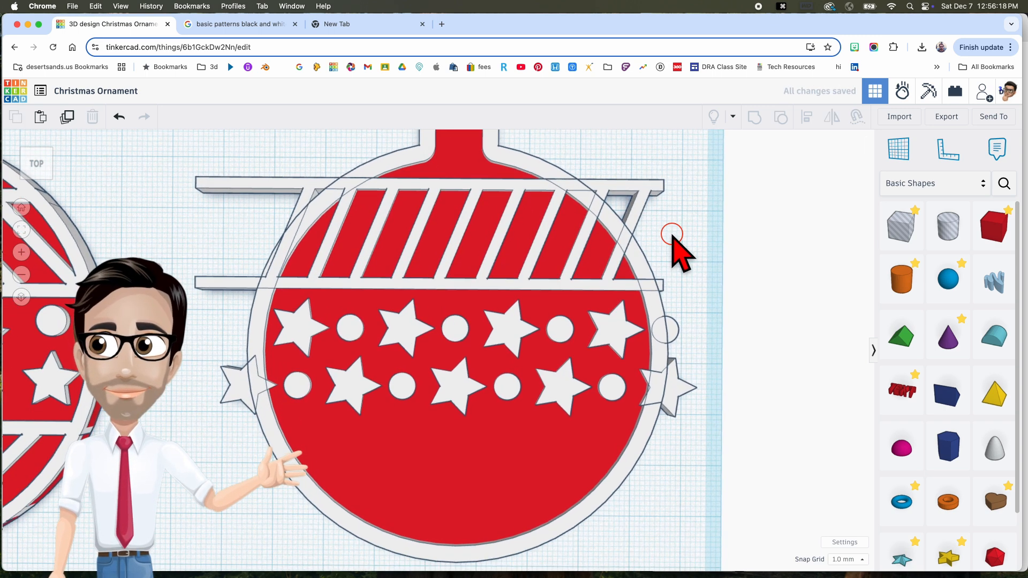
{"action": "scroll", "coordinate": [672, 233], "scroll_direction": "up", "scroll_amount": 1}
{"action": "left_click", "coordinate": [644, 186]}
{"action": "key", "text": "super+d"}
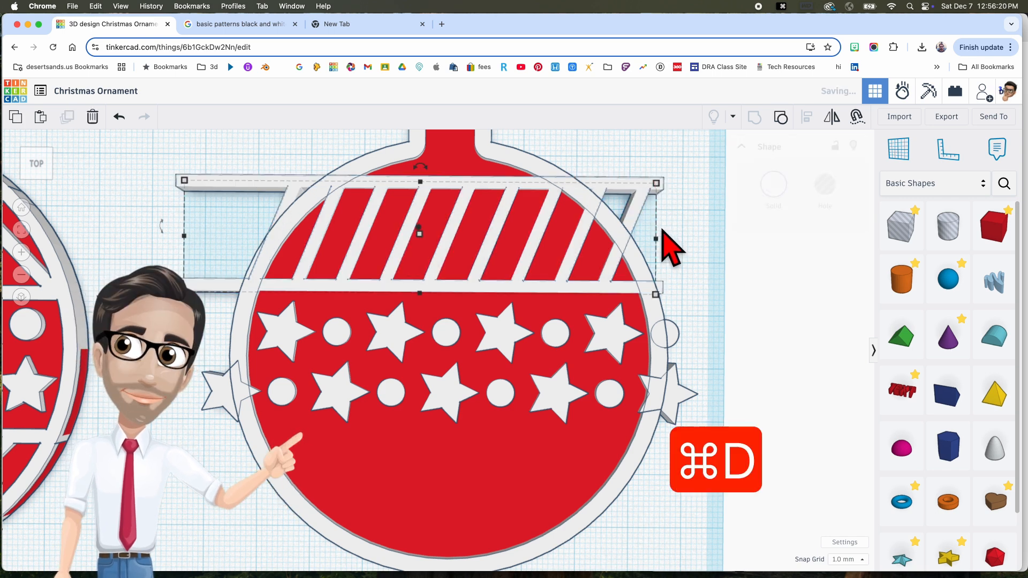
{"action": "key", "text": "m"}
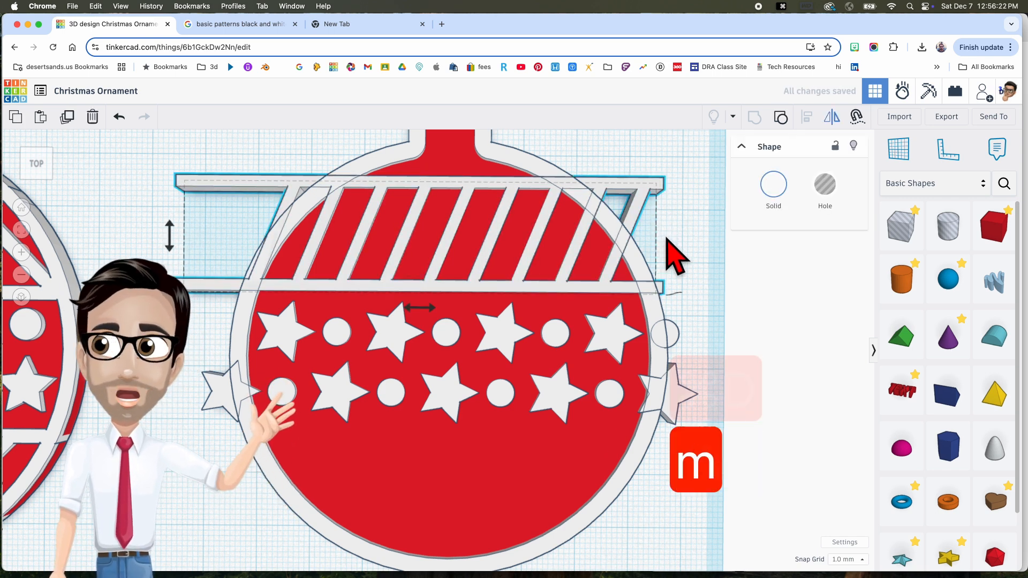
{"action": "left_click", "coordinate": [170, 242]}
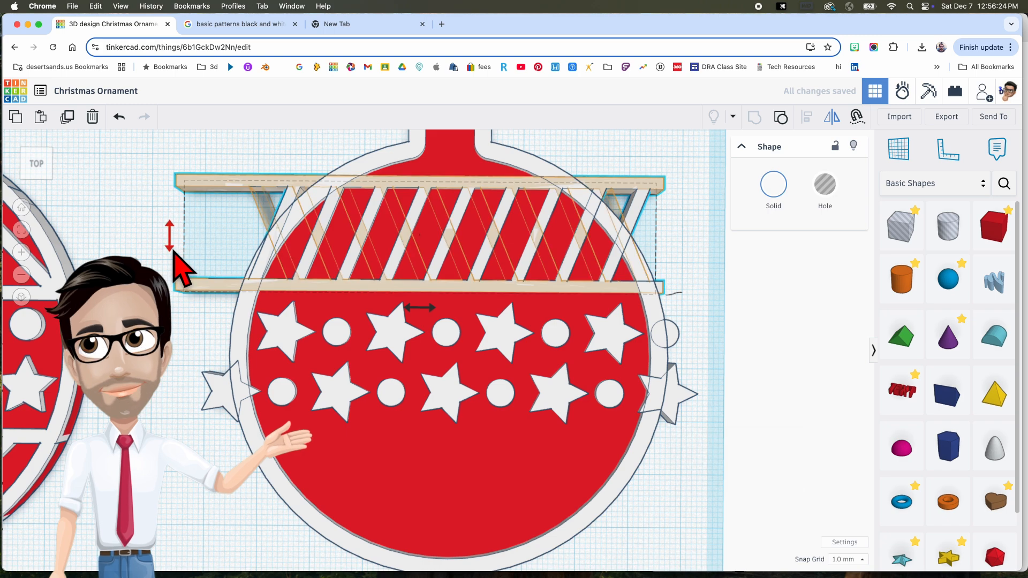
Step: Move the mirrored band 47 mm down so it sits just below the rows of stars and circles
{"action": "key", "text": "shift+Down"}
{"action": "key", "text": "shift+Down"}
{"action": "key", "text": "shift+Down"}
{"action": "key", "text": "shift+Down"}
{"action": "key", "text": "shift+Down"}
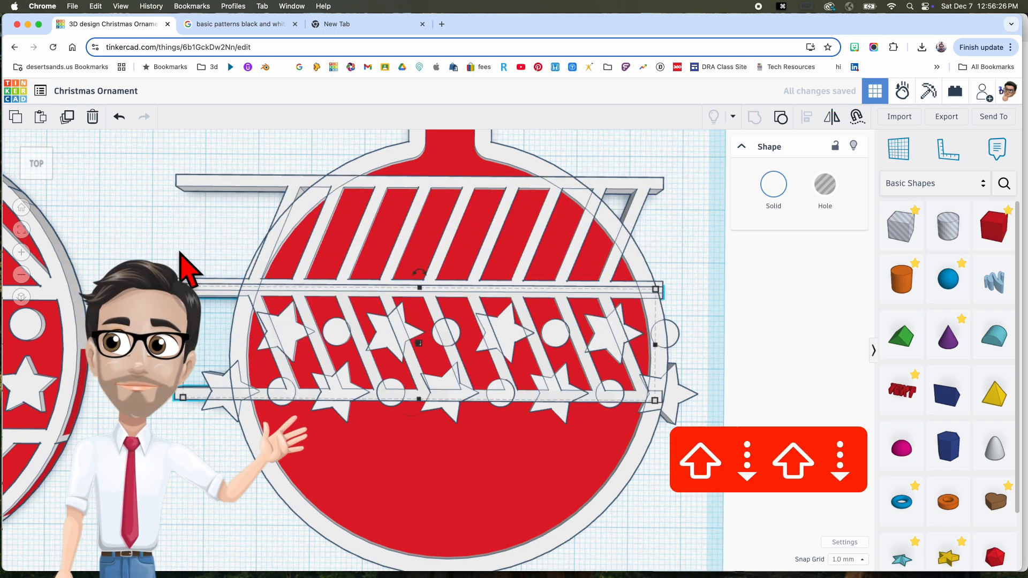
{"action": "key", "text": "Up"}
{"action": "key", "text": "Up"}
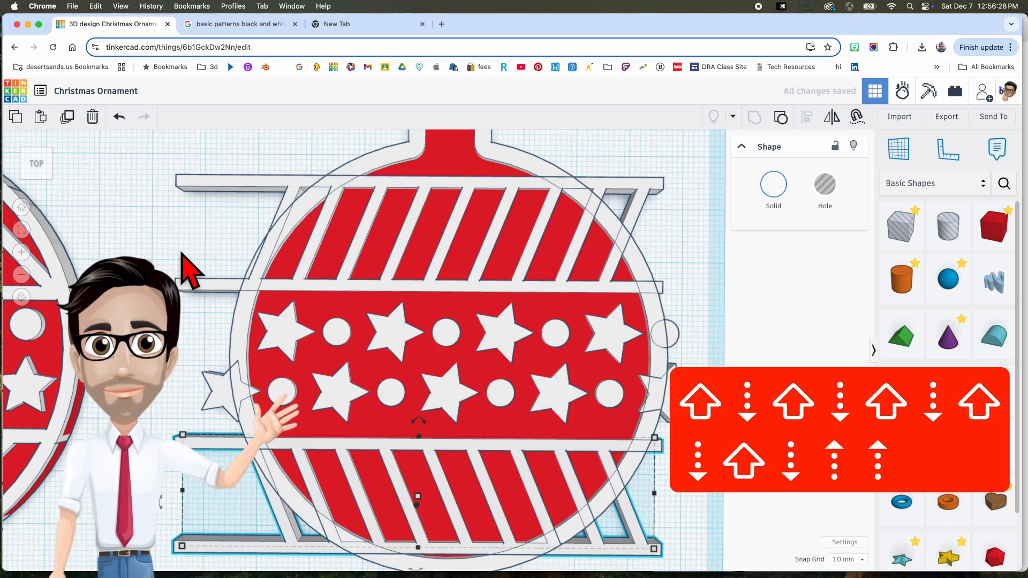
{"action": "scroll", "coordinate": [262, 278], "scroll_direction": "down", "scroll_amount": 4}
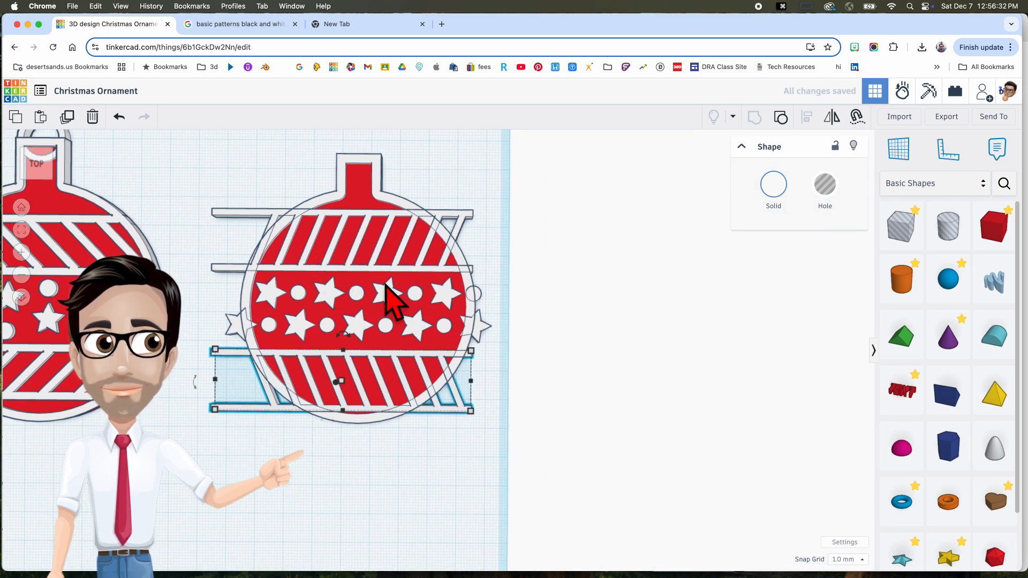
{"action": "key", "text": "Up"}
{"action": "key", "text": "Up"}
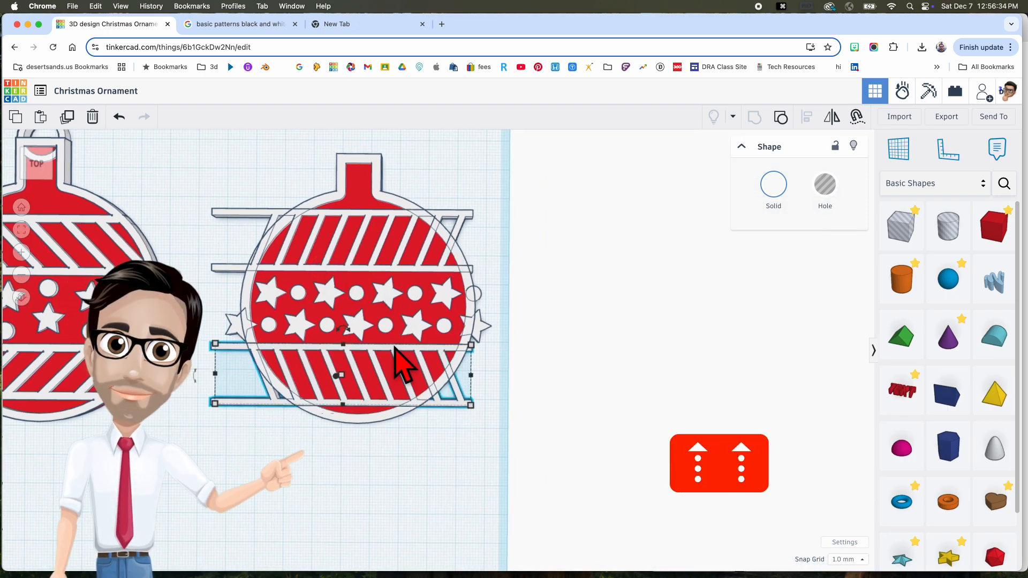
{"action": "key", "text": "Down"}
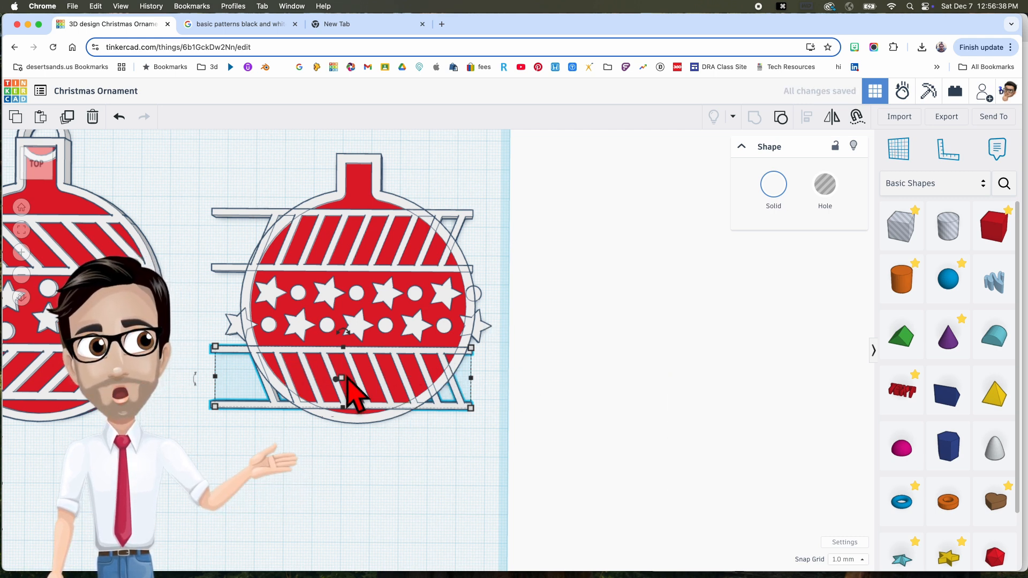
{"action": "left_click_drag", "start_coordinate": [909, 231], "coordinate": [487, 216]}
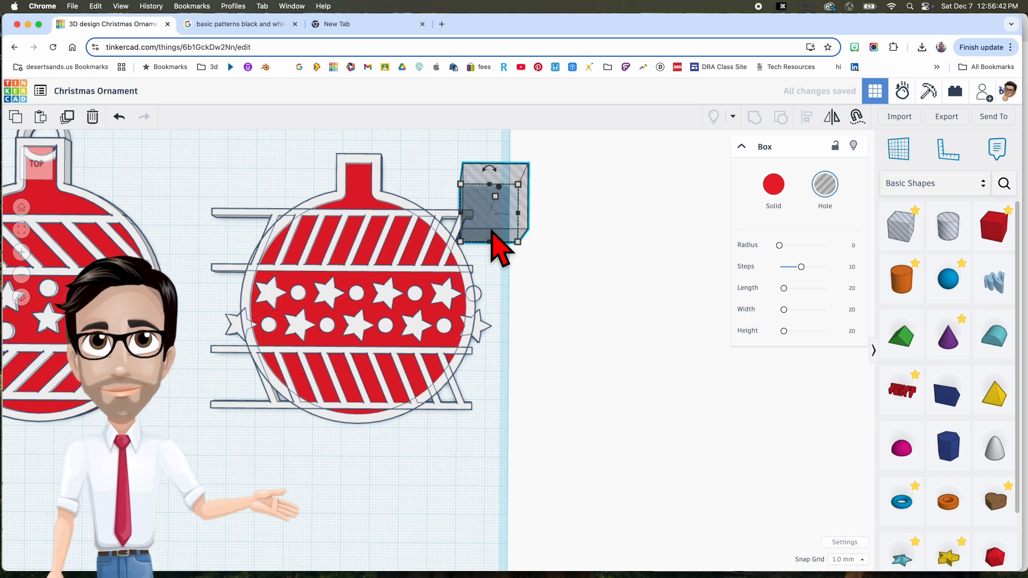
{"action": "key", "text": "Delete"}
{"action": "left_click", "coordinate": [396, 204]}
{"action": "middle_click_drag", "start_coordinate": [395, 202], "coordinate": [468, 235]}
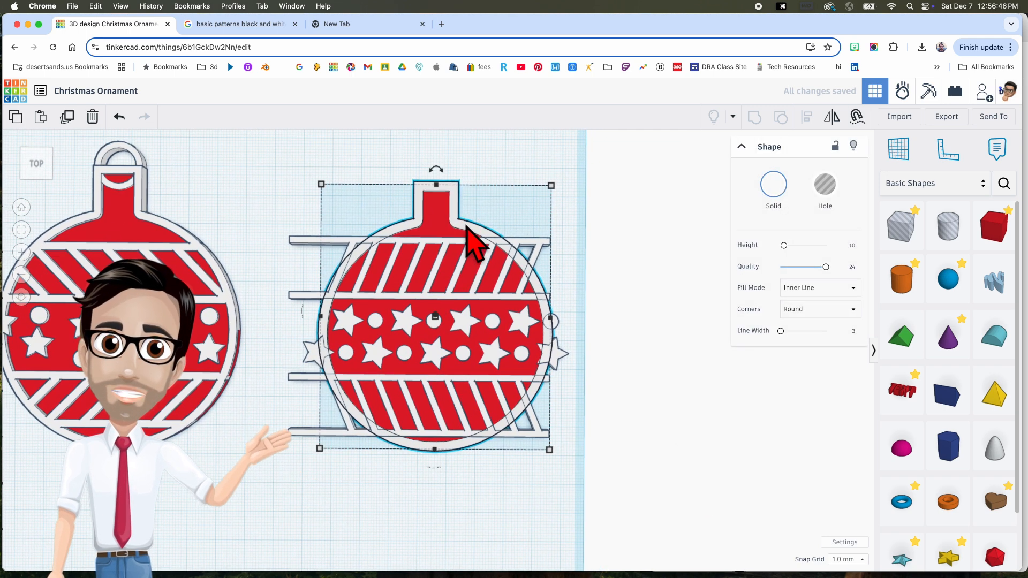
{"action": "scroll", "coordinate": [465, 225], "scroll_direction": "up", "scroll_amount": 1}
{"action": "left_click", "coordinate": [584, 208]}
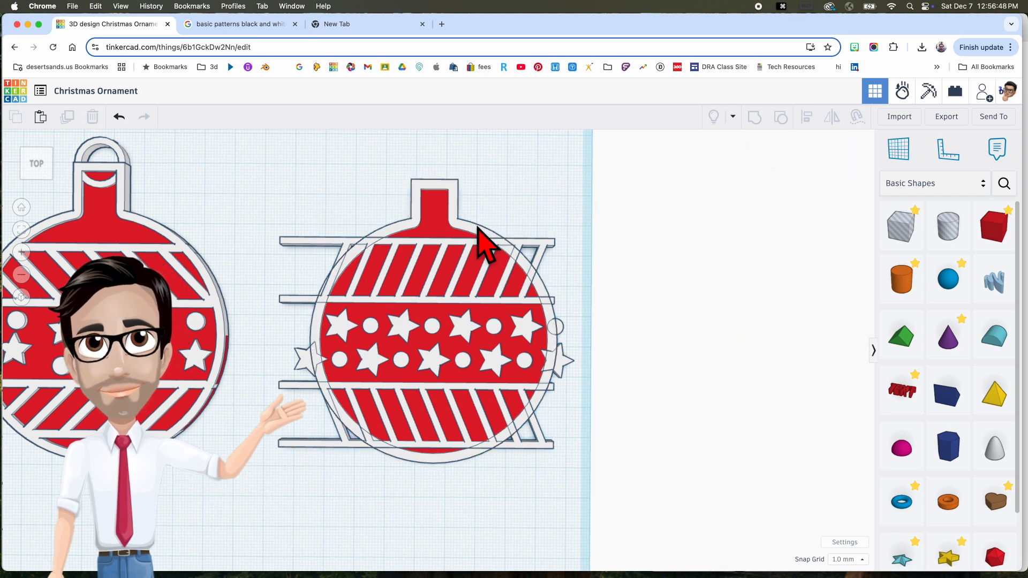
Step: Duplicate the white ornament outline, set the copy's fill mode to Outer Line and turn it into a hole
{"action": "left_click", "coordinate": [451, 186]}
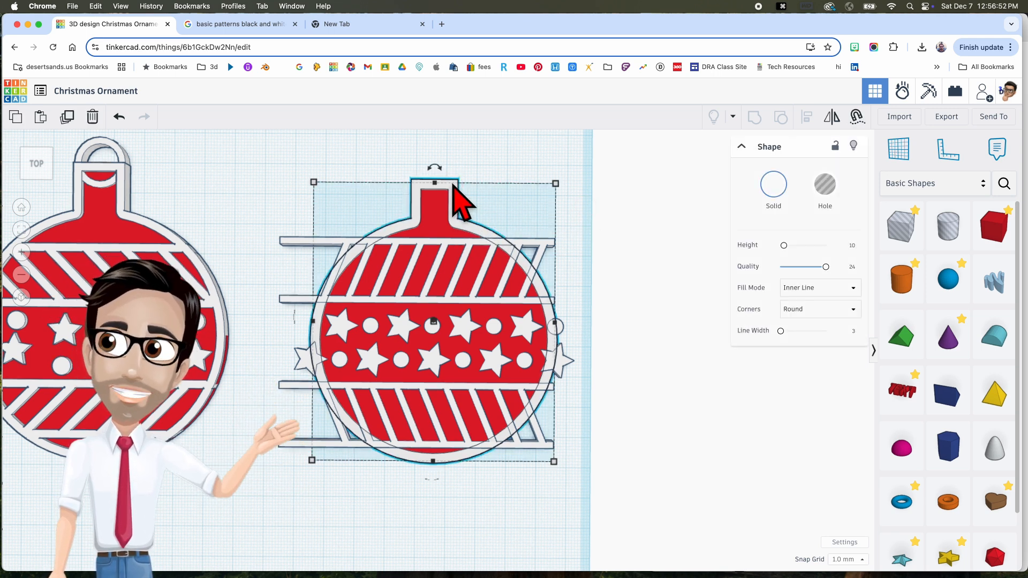
{"action": "key", "text": "super+d"}
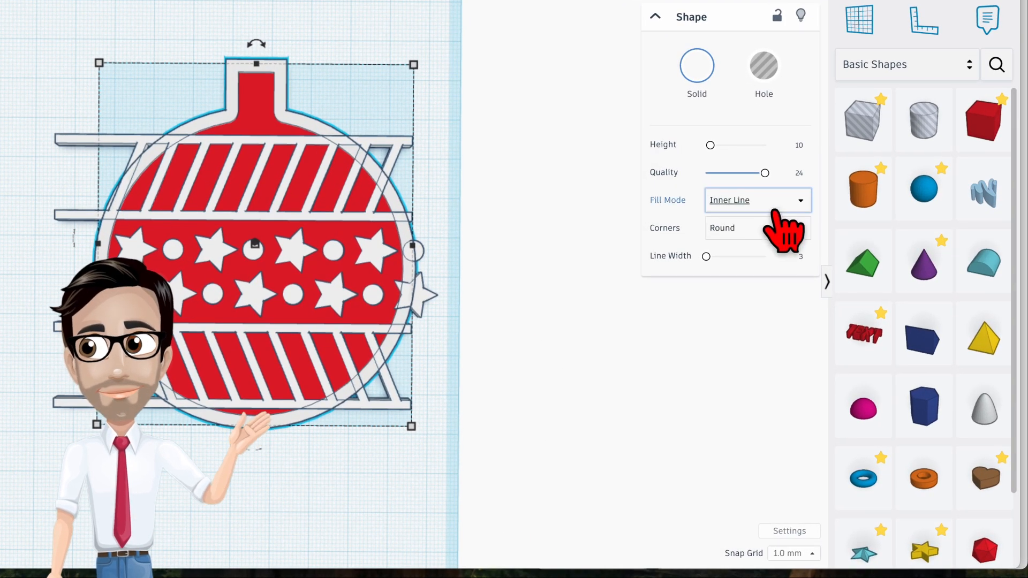
{"action": "left_click", "coordinate": [745, 203]}
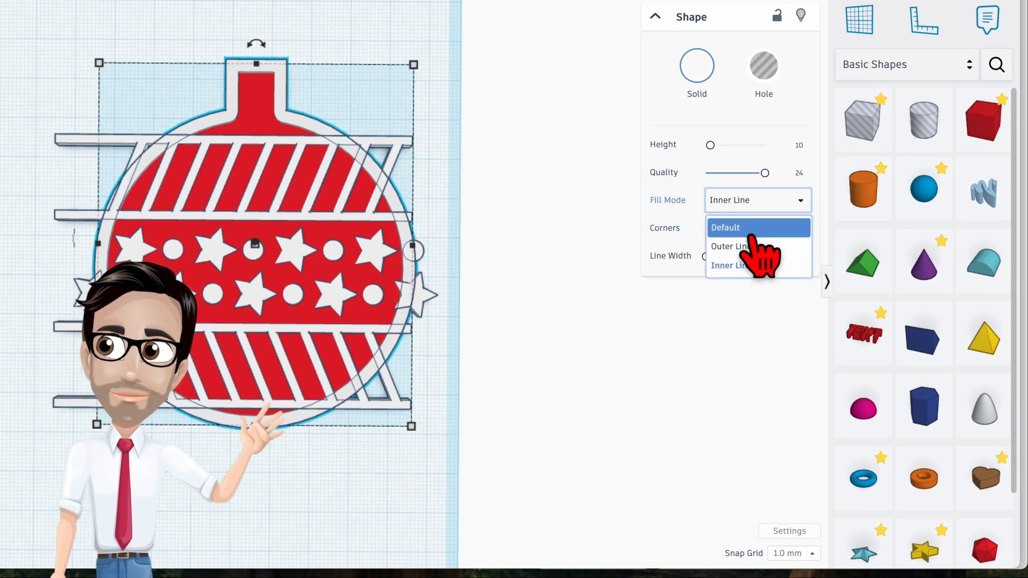
{"action": "left_click", "coordinate": [747, 247]}
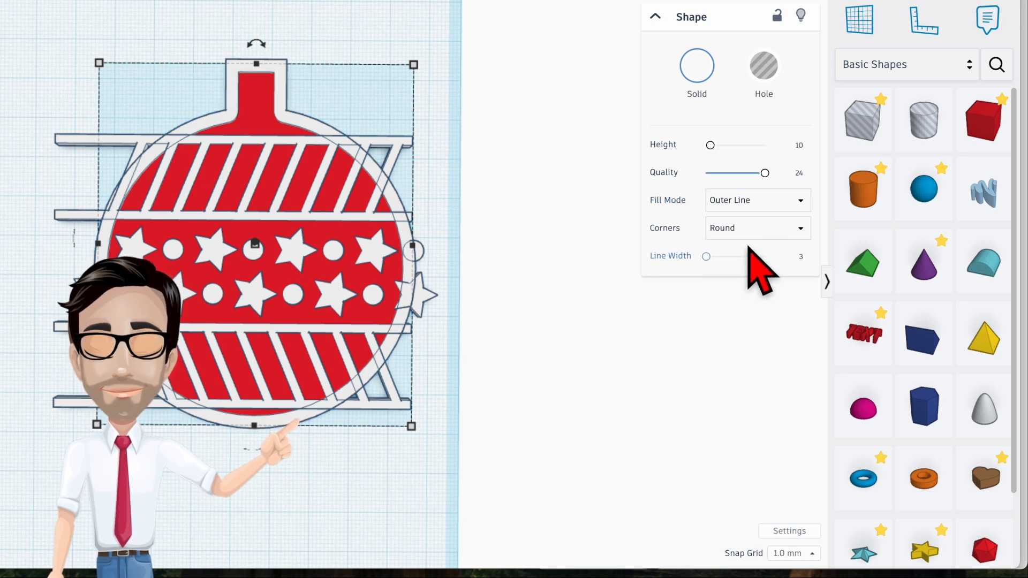
{"action": "left_click", "coordinate": [764, 68]}
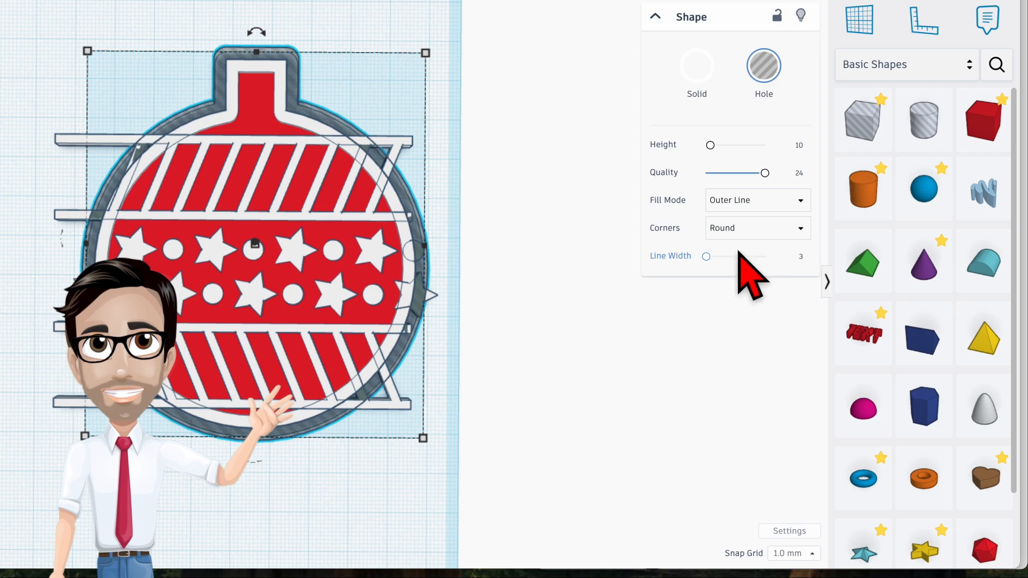
Step: Widen the hole outline's line width to about 27.66 so it covers all pieces overhanging the ornament
{"action": "left_click", "coordinate": [721, 256]}
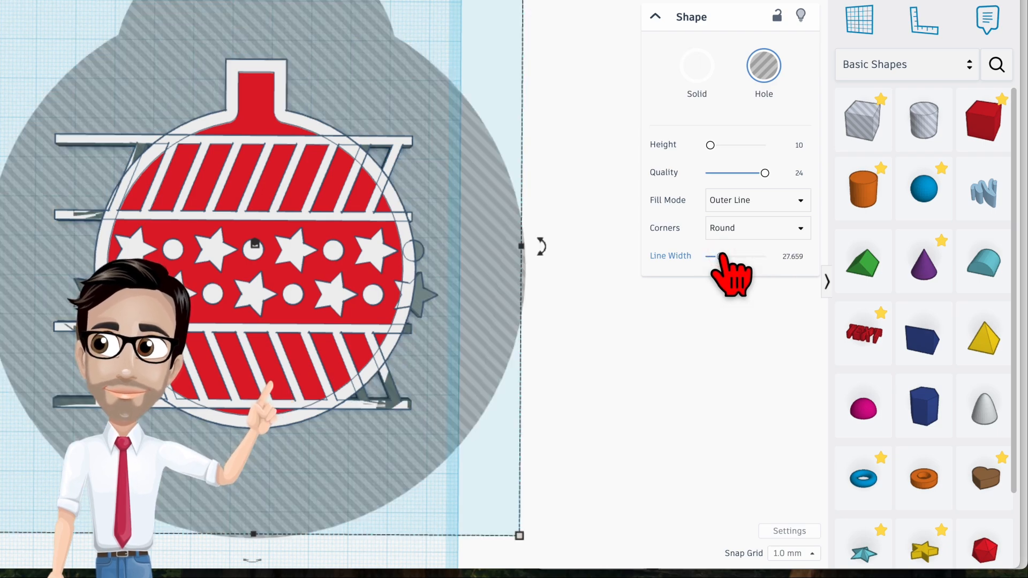
{"action": "right_click_drag", "start_coordinate": [521, 255], "coordinate": [502, 100]}
{"action": "right_click_drag", "start_coordinate": [606, 193], "coordinate": [616, 295]}
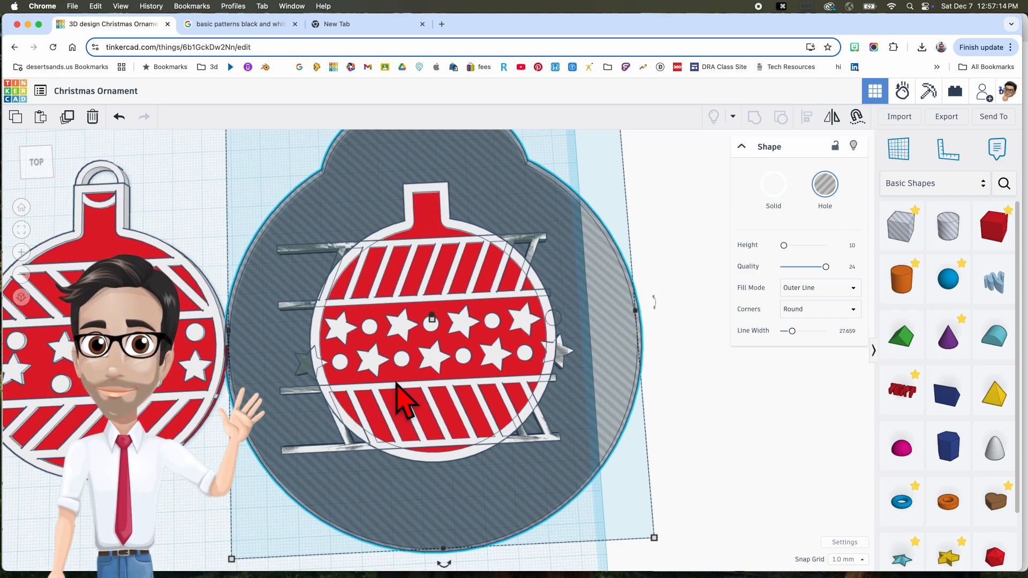
{"action": "scroll", "coordinate": [396, 383], "scroll_direction": "down", "scroll_amount": 3}
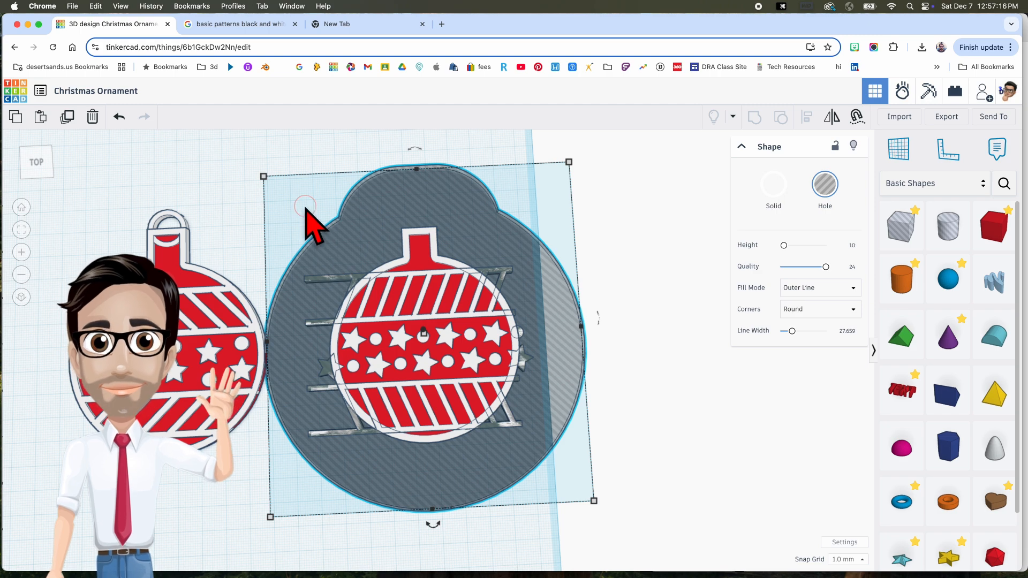
Step: Select the whole ornament together with the hole outline, group them to trim the overhangs, and set the group to Multicolor
{"action": "left_click", "coordinate": [294, 165]}
{"action": "left_click_drag", "start_coordinate": [279, 160], "coordinate": [534, 453]}
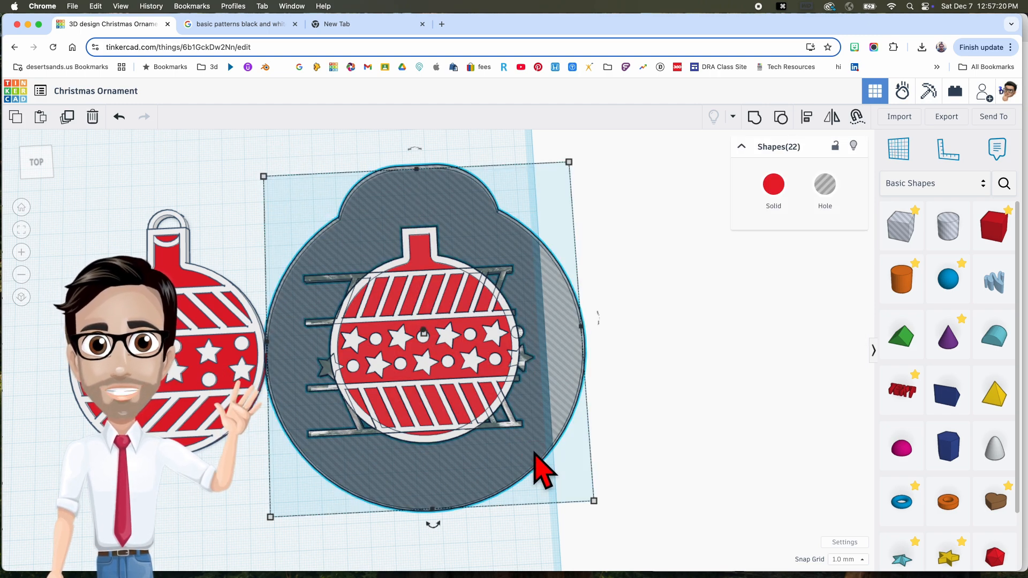
{"action": "key", "text": "super+g"}
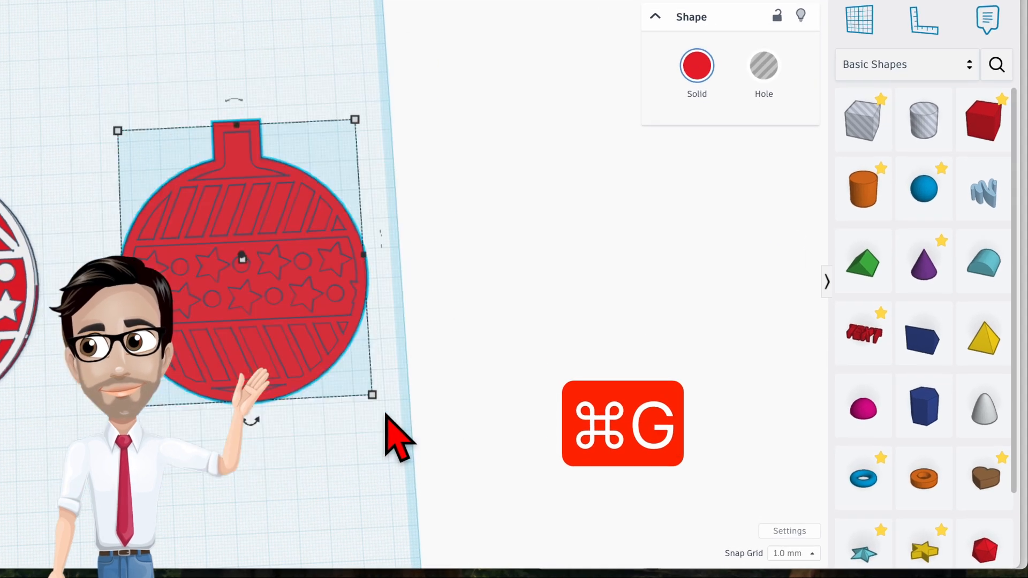
{"action": "left_click", "coordinate": [701, 69]}
{"action": "left_click", "coordinate": [594, 292]}
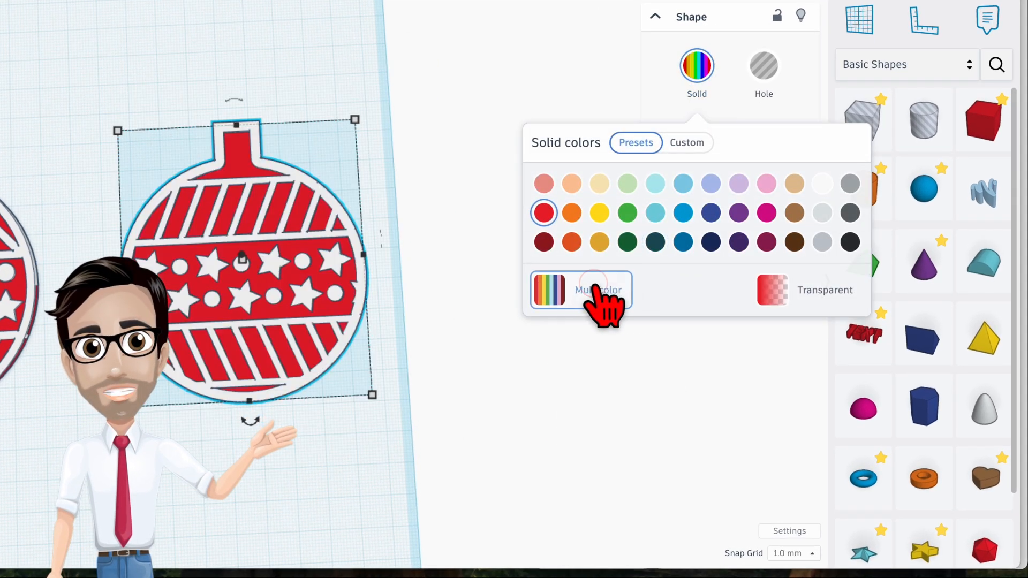
Step: Place a tube just above the ornament's neck and size it 15 mm by 15 mm with a 3 mm height
{"action": "left_click", "coordinate": [922, 485]}
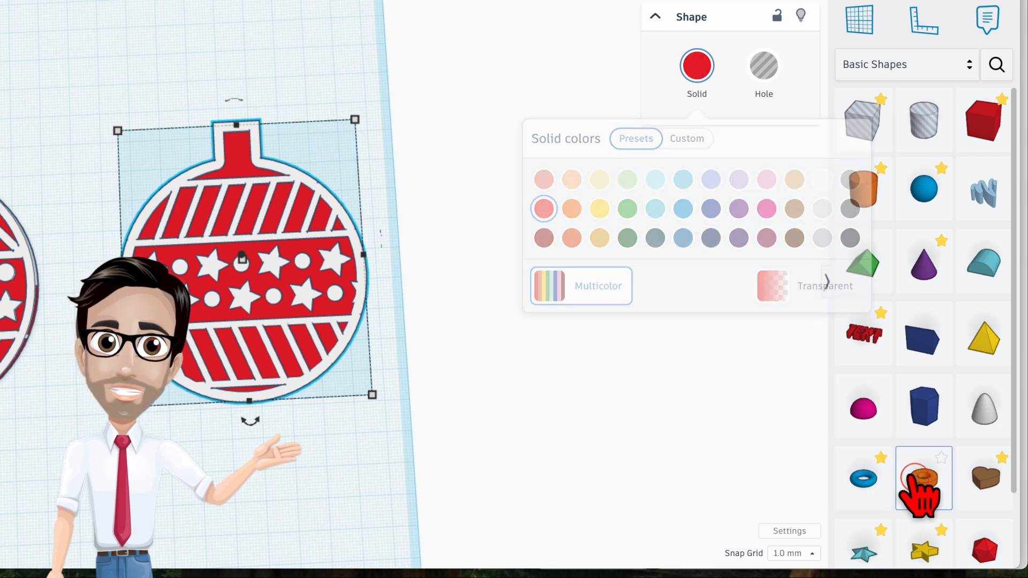
{"action": "left_click", "coordinate": [237, 106]}
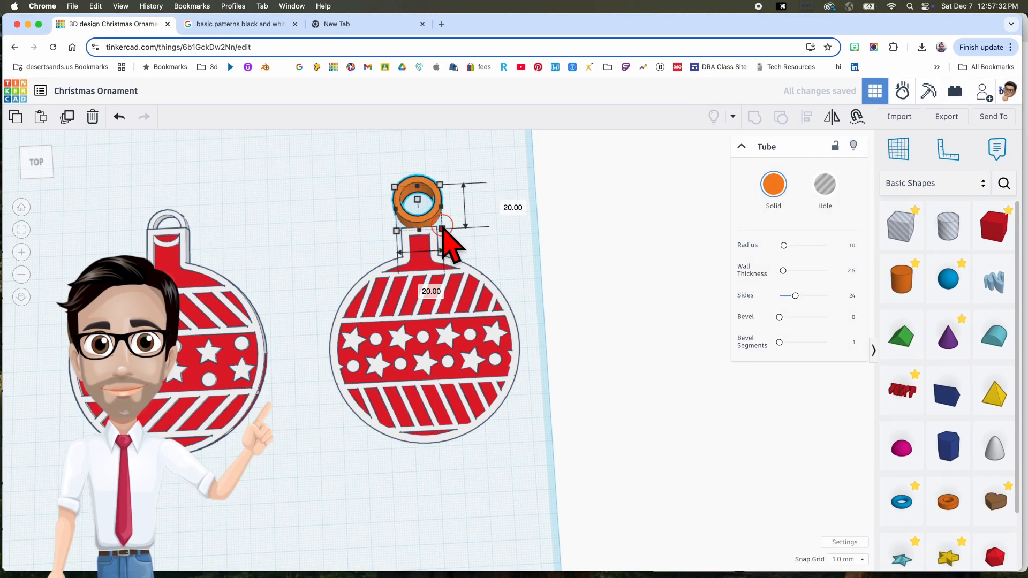
{"action": "left_click", "coordinate": [500, 204]}
{"action": "type", "text": "15"}
{"action": "key", "text": "Return"}
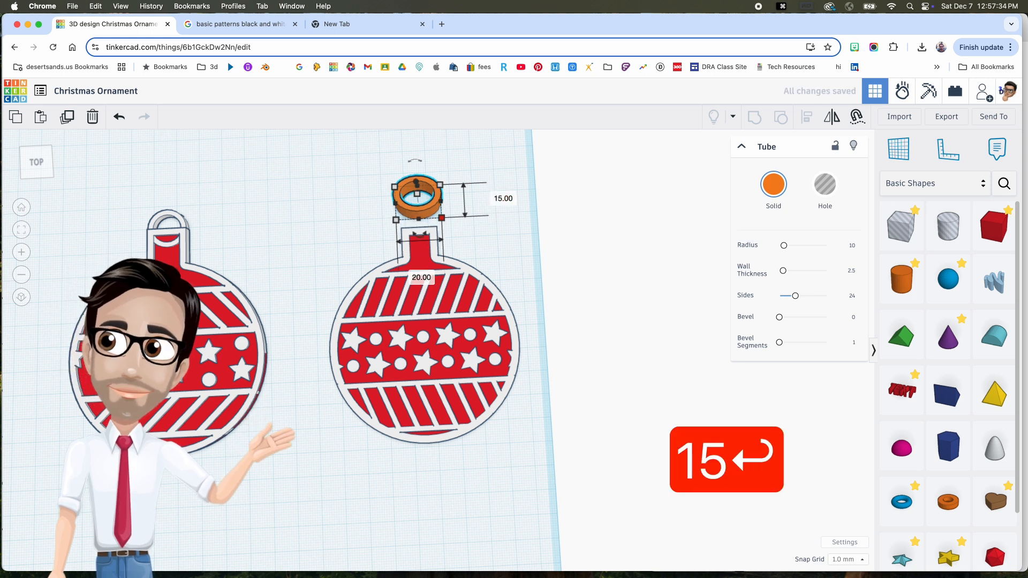
{"action": "left_click", "coordinate": [421, 277]}
{"action": "type", "text": "15"}
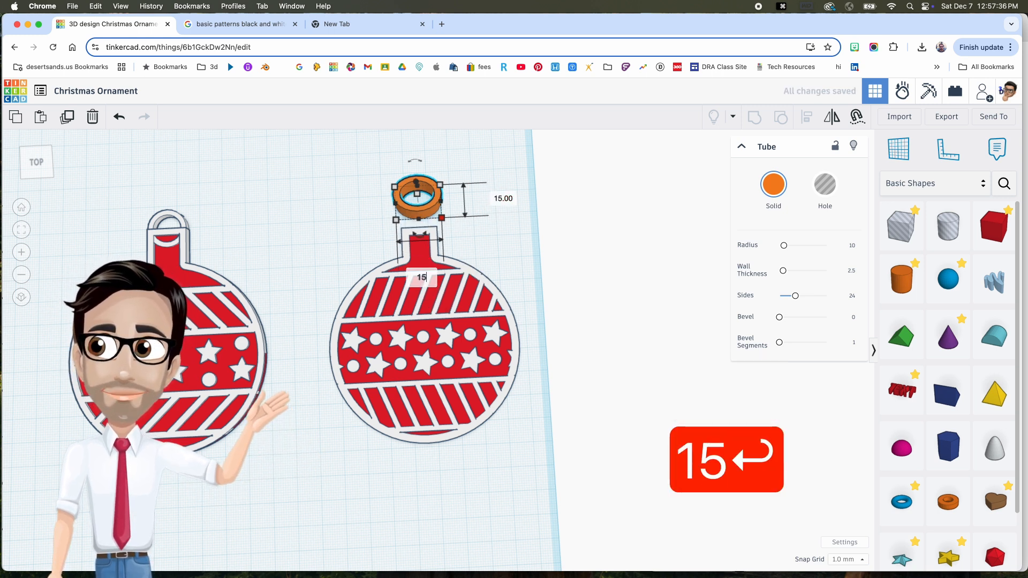
{"action": "key", "text": "Return"}
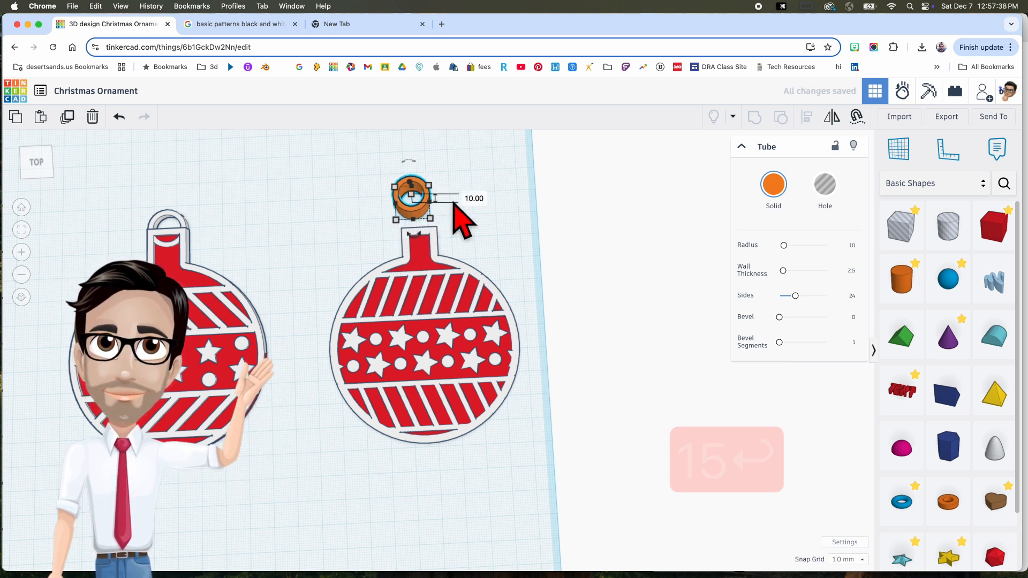
{"action": "type", "text": "3"}
{"action": "key", "text": "Return"}
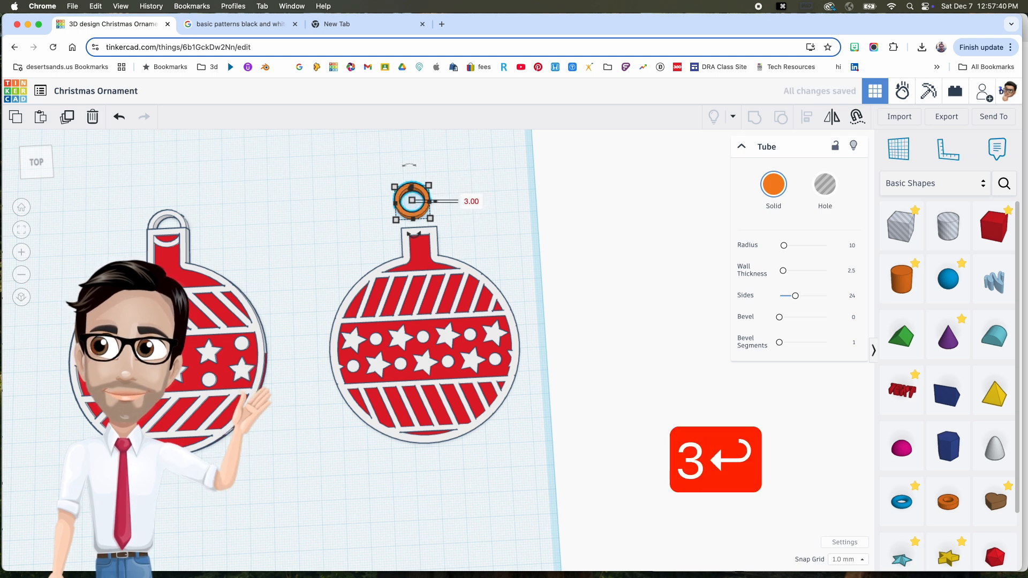
Step: Colour the tube white and align its centre horizontally with the ornament
{"action": "left_click", "coordinate": [773, 184]}
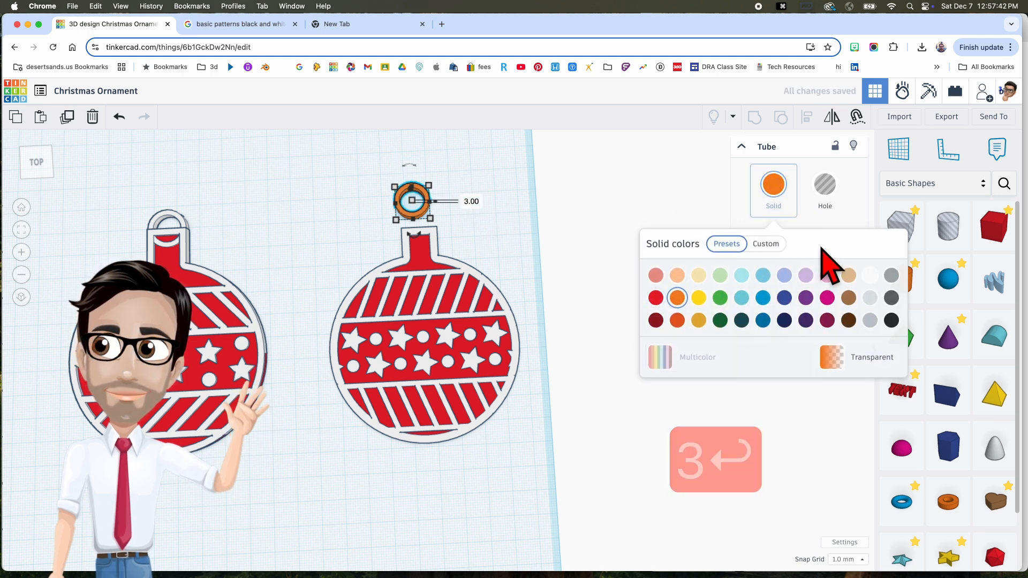
{"action": "left_click", "coordinate": [870, 272]}
{"action": "left_click_drag", "start_coordinate": [373, 195], "coordinate": [471, 264]}
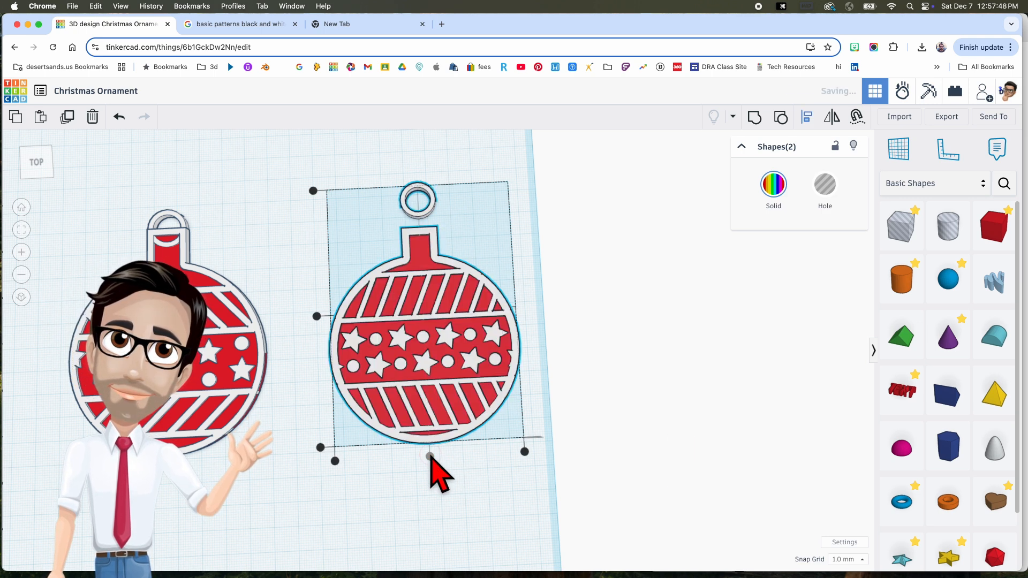
{"action": "left_click", "coordinate": [476, 150]}
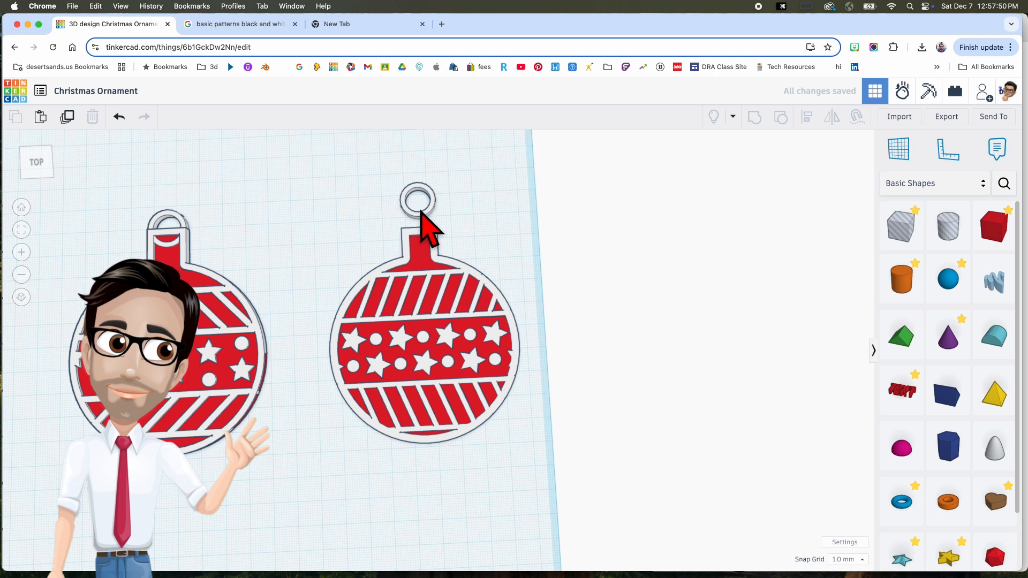
Step: Move the white ring 7 mm down so it overlaps the top of the neck, and set its sides to 64
{"action": "left_click", "coordinate": [419, 214]}
{"action": "scroll", "coordinate": [419, 215], "scroll_direction": "down", "scroll_amount": 3}
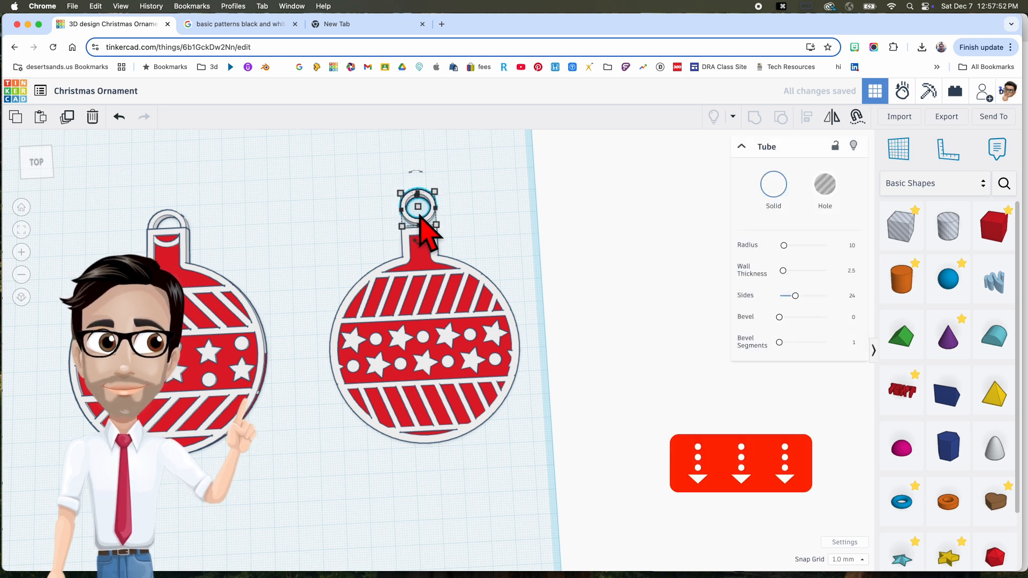
{"action": "scroll", "coordinate": [423, 231], "scroll_direction": "down", "scroll_amount": 4}
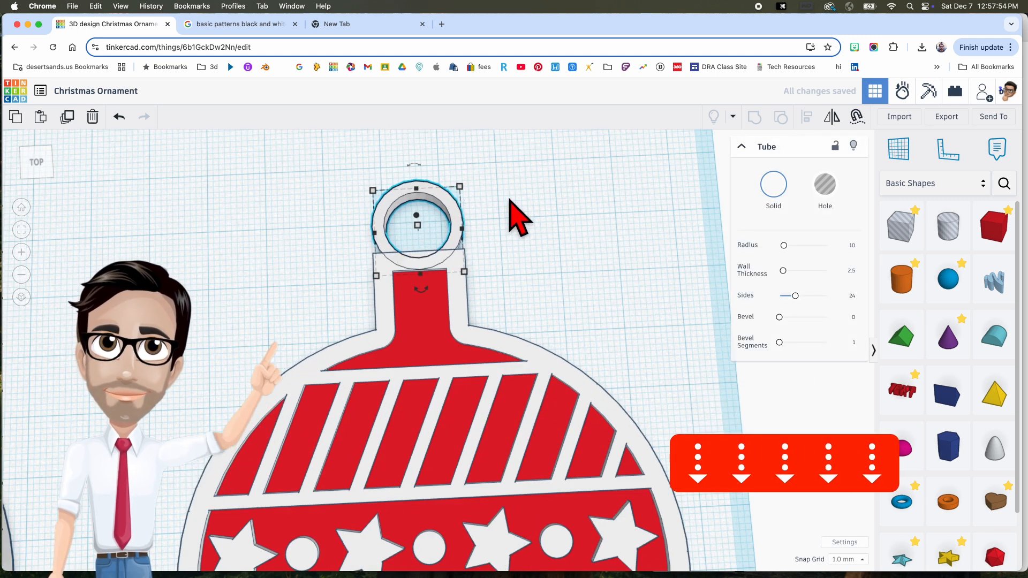
{"action": "left_click", "coordinate": [479, 240]}
{"action": "left_click", "coordinate": [458, 239]}
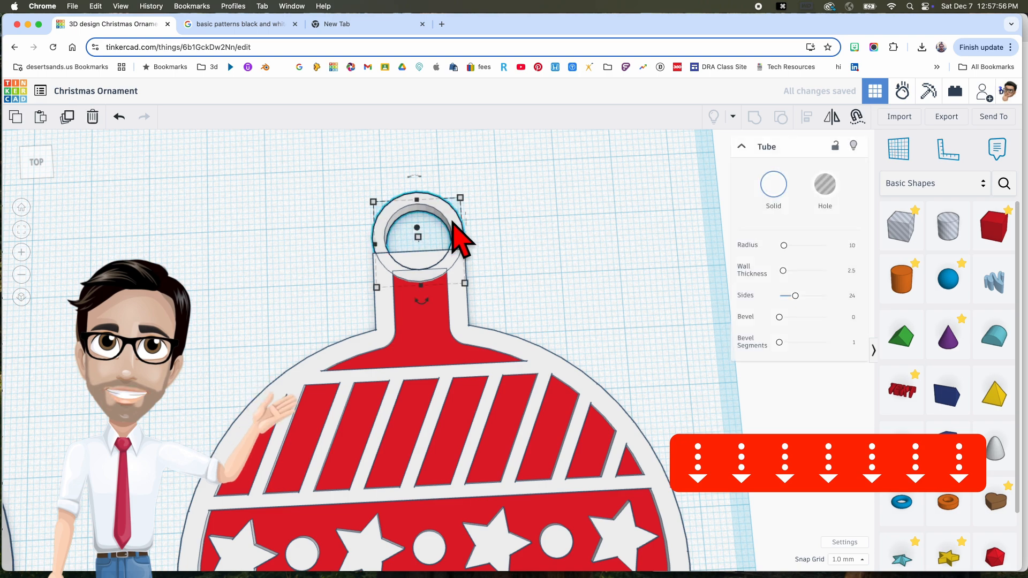
{"action": "left_click_drag", "start_coordinate": [795, 297], "coordinate": [907, 322]}
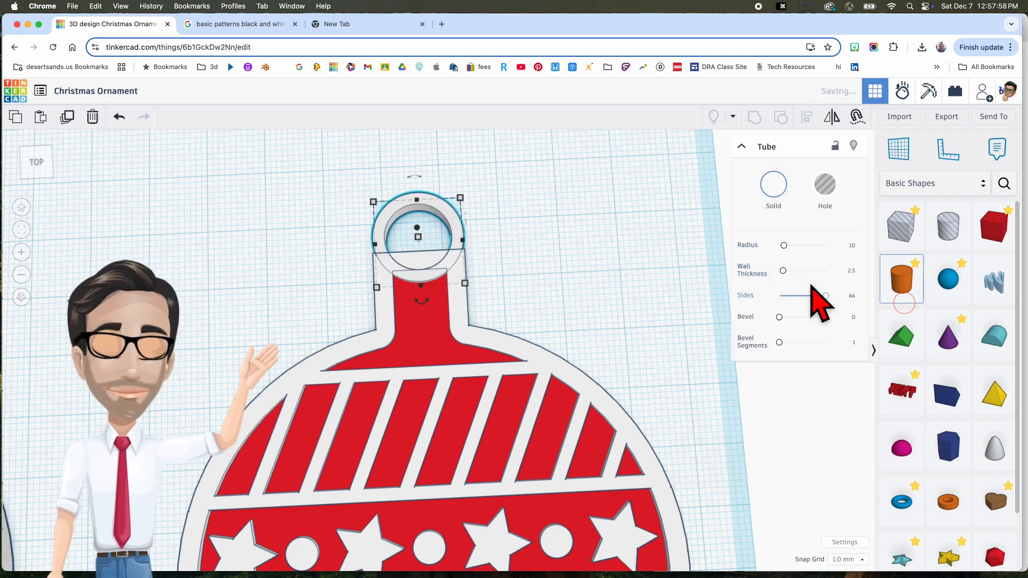
Step: Deselect the ring and compare the finished ornament with the original one beside it
{"action": "scroll", "coordinate": [533, 260], "scroll_direction": "down", "scroll_amount": 2}
{"action": "left_click", "coordinate": [549, 246]}
{"action": "right_click_drag", "start_coordinate": [548, 246], "coordinate": [615, 289]}
{"action": "scroll", "coordinate": [342, 217], "scroll_direction": "down", "scroll_amount": 5}
{"action": "scroll", "coordinate": [415, 246], "scroll_direction": "down", "scroll_amount": 4}
{"action": "scroll", "coordinate": [619, 289], "scroll_direction": "down", "scroll_amount": 3}
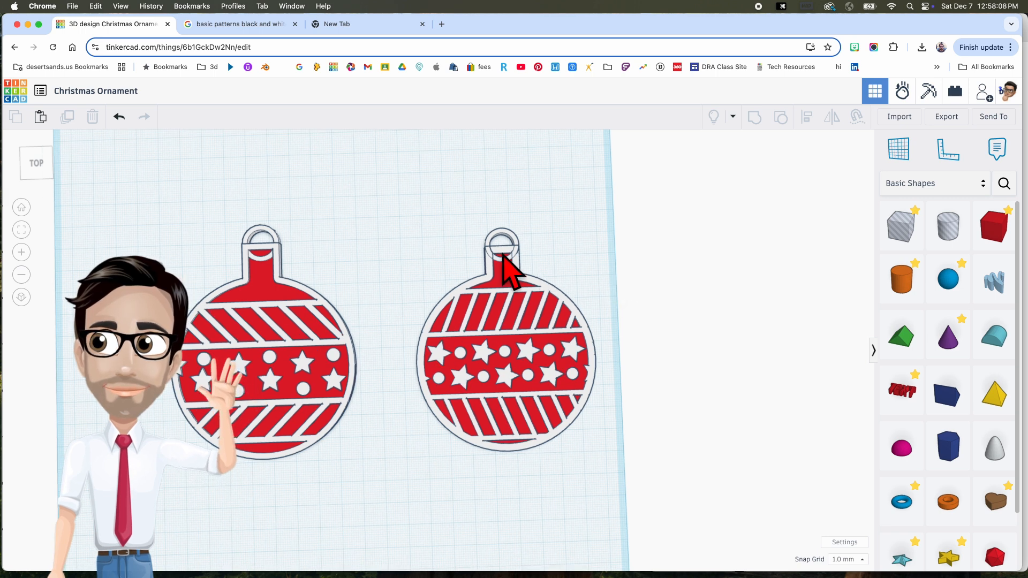
{"action": "middle_click_drag", "start_coordinate": [504, 268], "coordinate": [550, 241]}
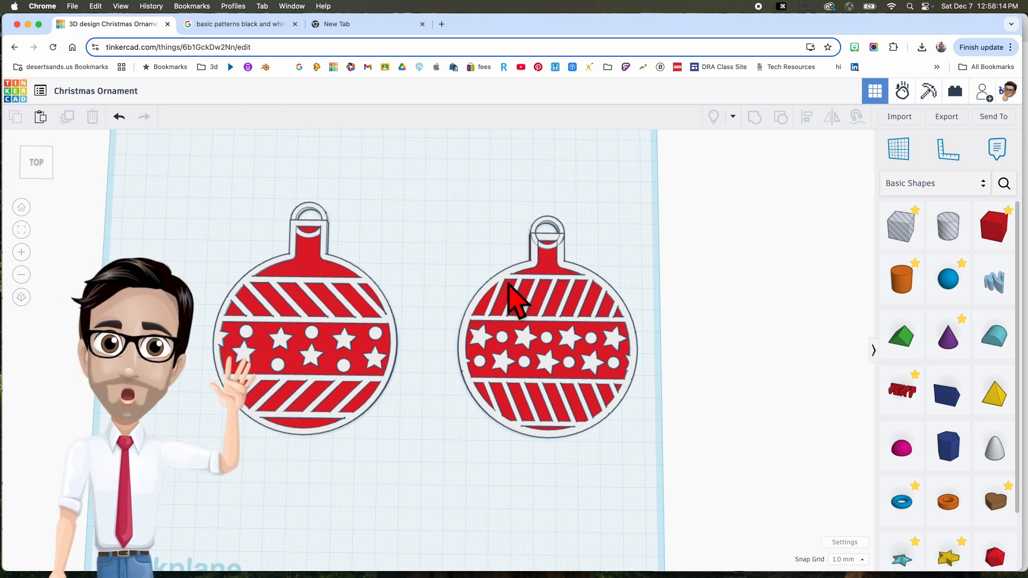
Step: Switch to the black and white pattern image results and save the "50 Geometric B&W Patterns" picture as patterns
{"action": "left_click", "coordinate": [252, 27]}
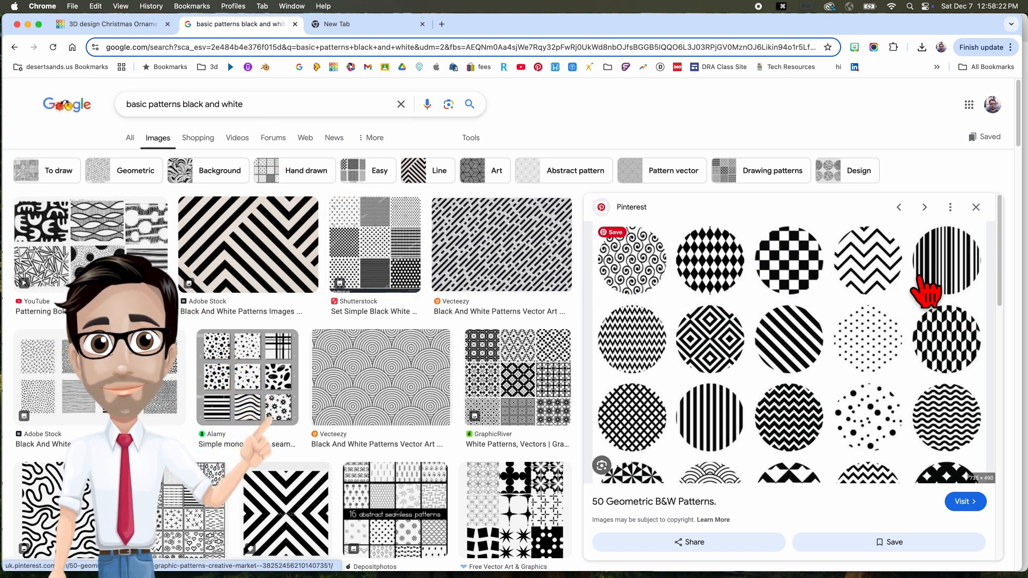
{"action": "right_click", "coordinate": [908, 331]}
{"action": "left_click", "coordinate": [833, 344]}
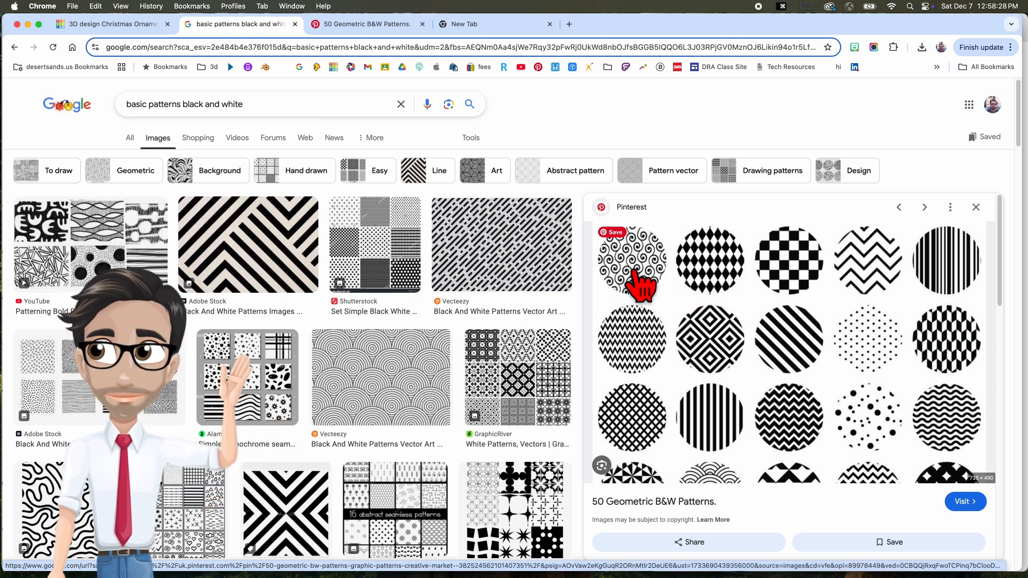
{"action": "right_click", "coordinate": [669, 300]}
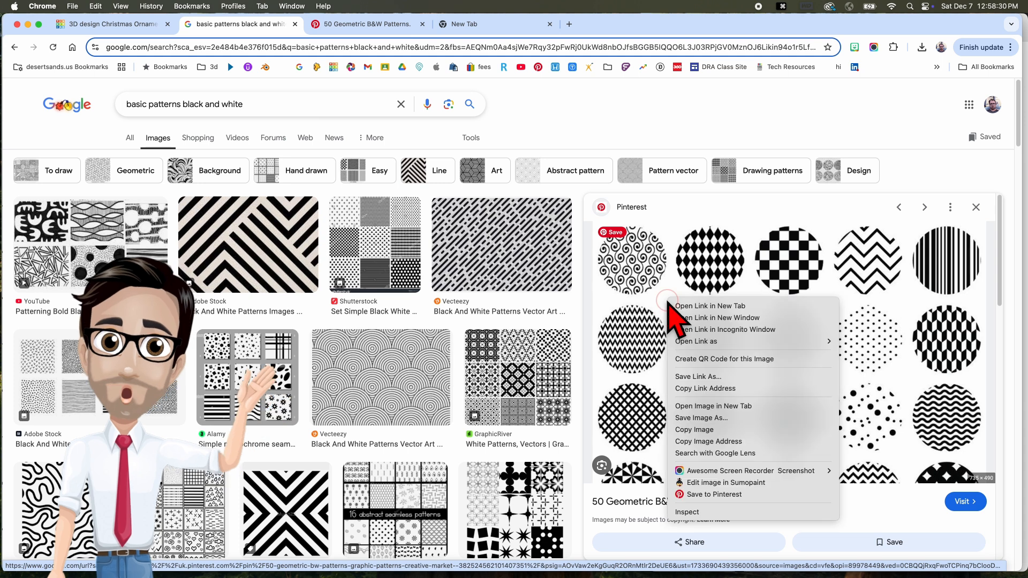
{"action": "left_click", "coordinate": [701, 417]}
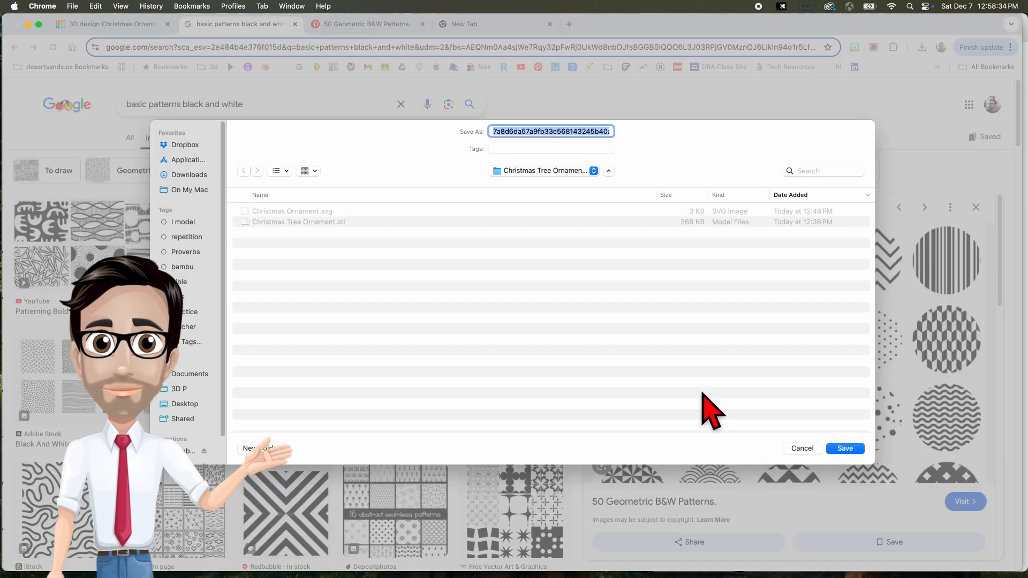
{"action": "type", "text": "pa"}
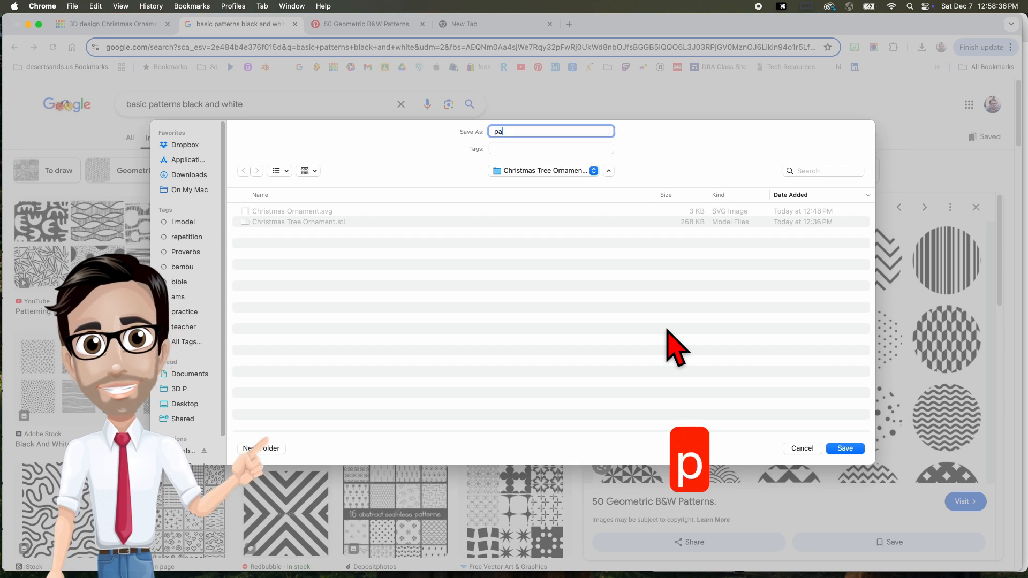
{"action": "type", "text": "tterns"}
{"action": "key", "text": "Return"}
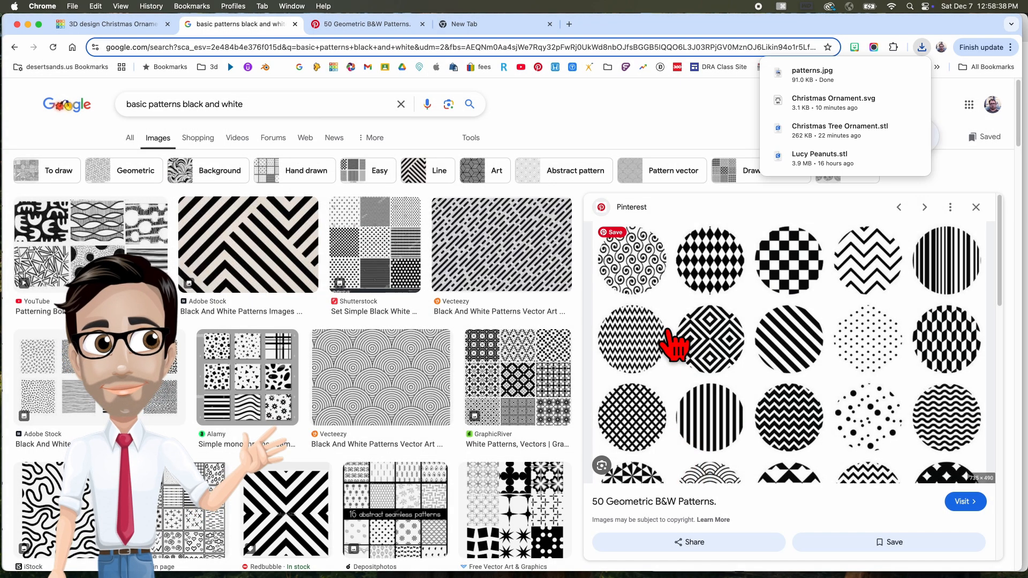
Step: Search the web for convertio in the empty browser tab
{"action": "left_click", "coordinate": [487, 26]}
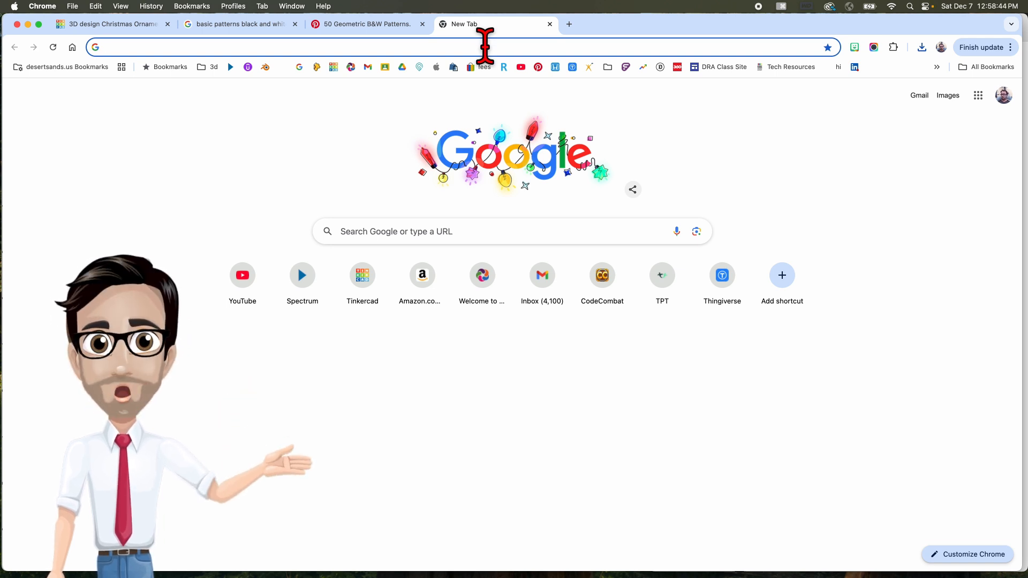
{"action": "type", "text": "converti"}
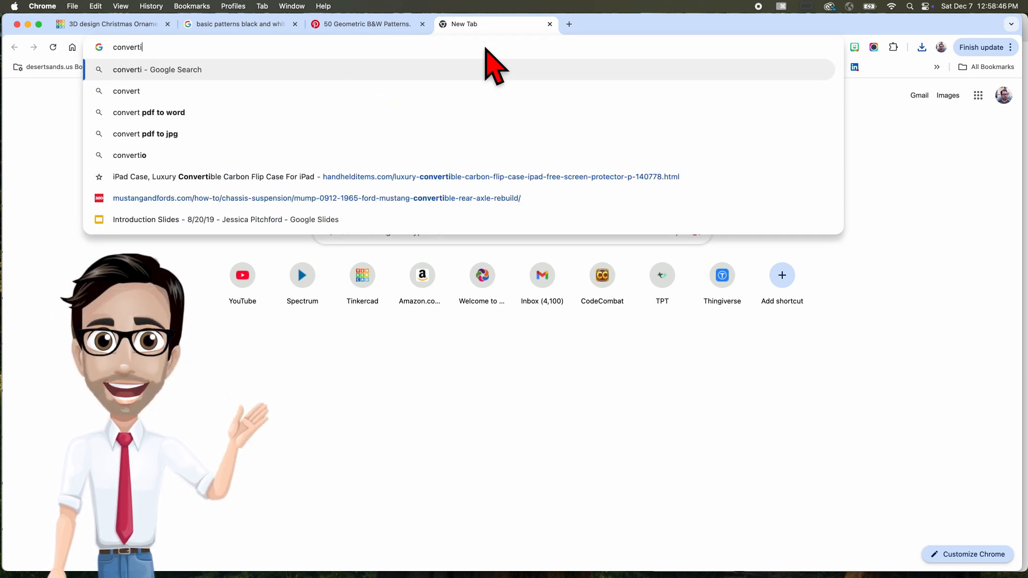
{"action": "type", "text": "o"}
{"action": "key", "text": "Return"}
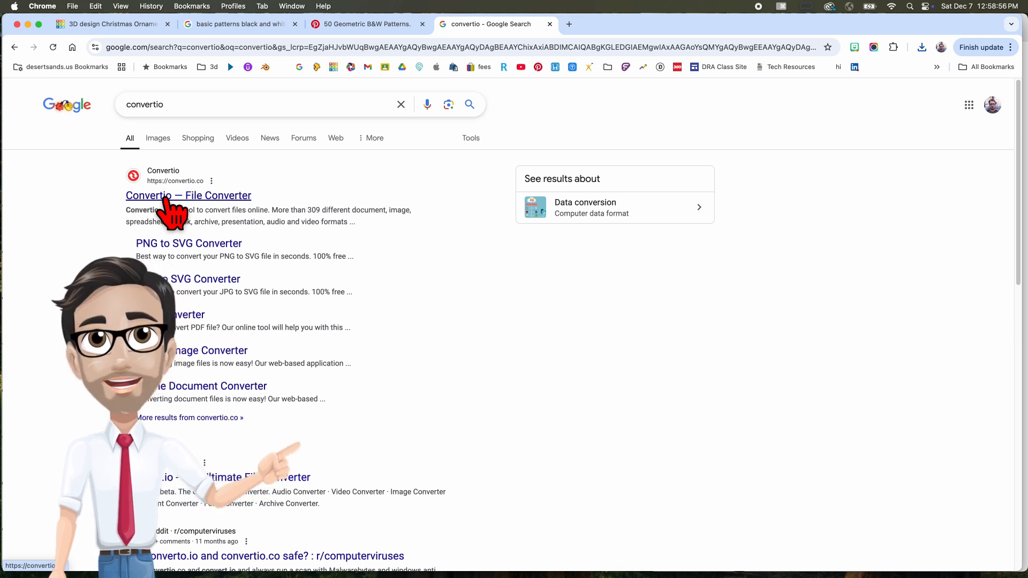
Step: Open the Convertio file converter site and add patterns.jpg as the file to convert
{"action": "left_click", "coordinate": [166, 197]}
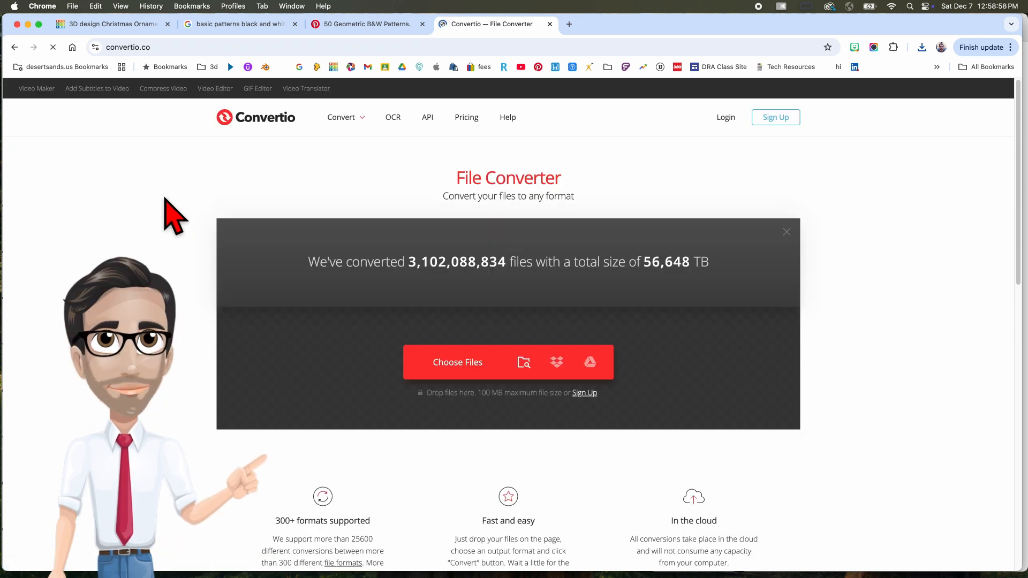
{"action": "left_click", "coordinate": [458, 367]}
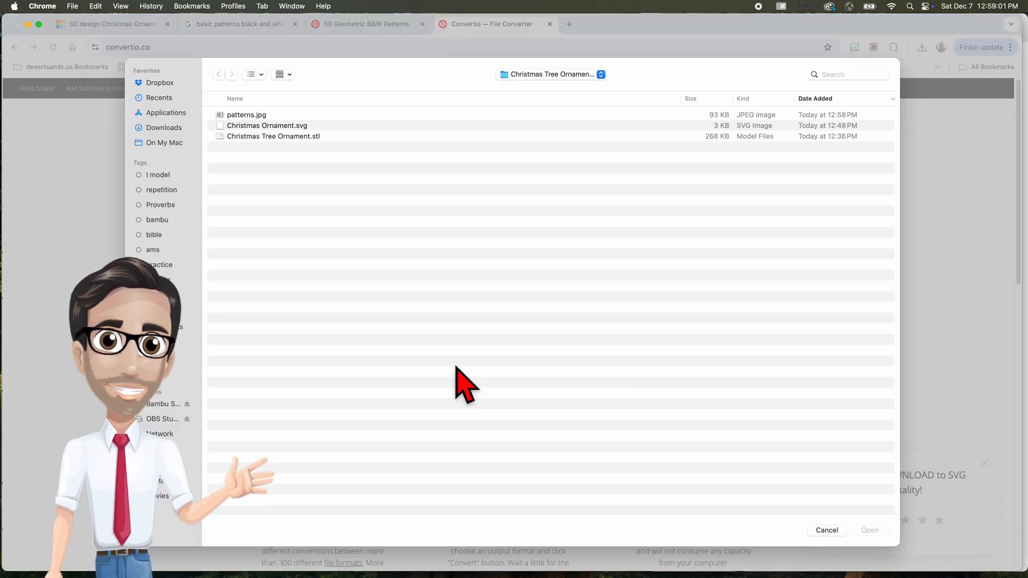
{"action": "left_click", "coordinate": [245, 115]}
{"action": "left_click", "coordinate": [870, 530]}
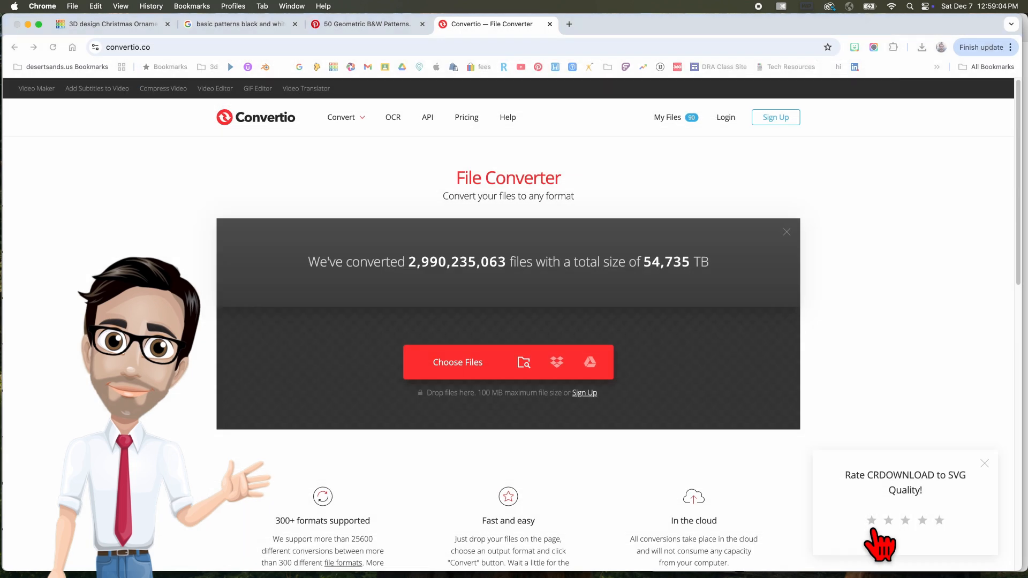
Step: Convert patterns.jpg to the SVG image format and save the converted file as patterns in the Christmas Tree Ornament folder
{"action": "left_click", "coordinate": [485, 235]}
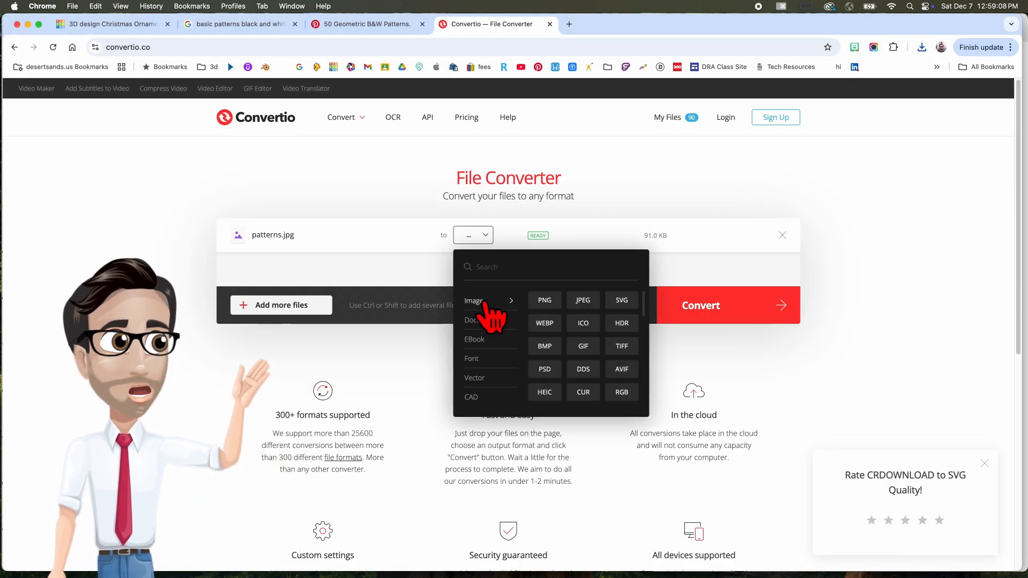
{"action": "left_click", "coordinate": [621, 301]}
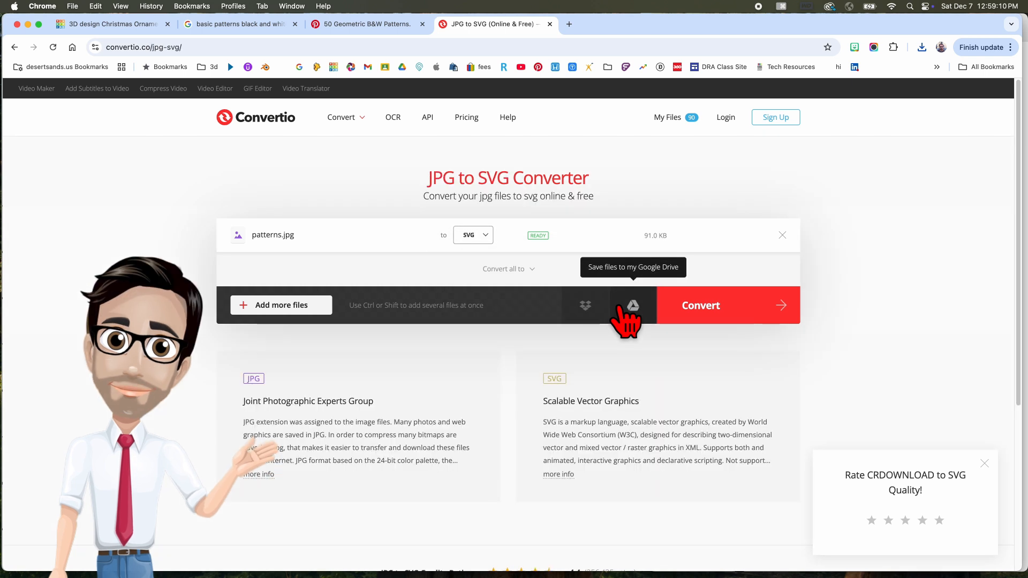
{"action": "left_click", "coordinate": [712, 306]}
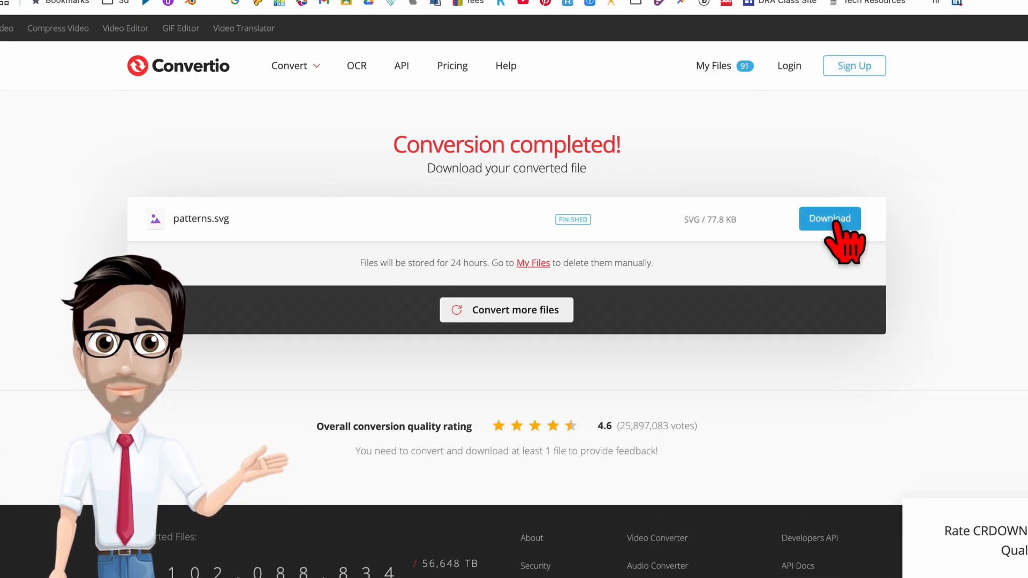
{"action": "left_click", "coordinate": [833, 220]}
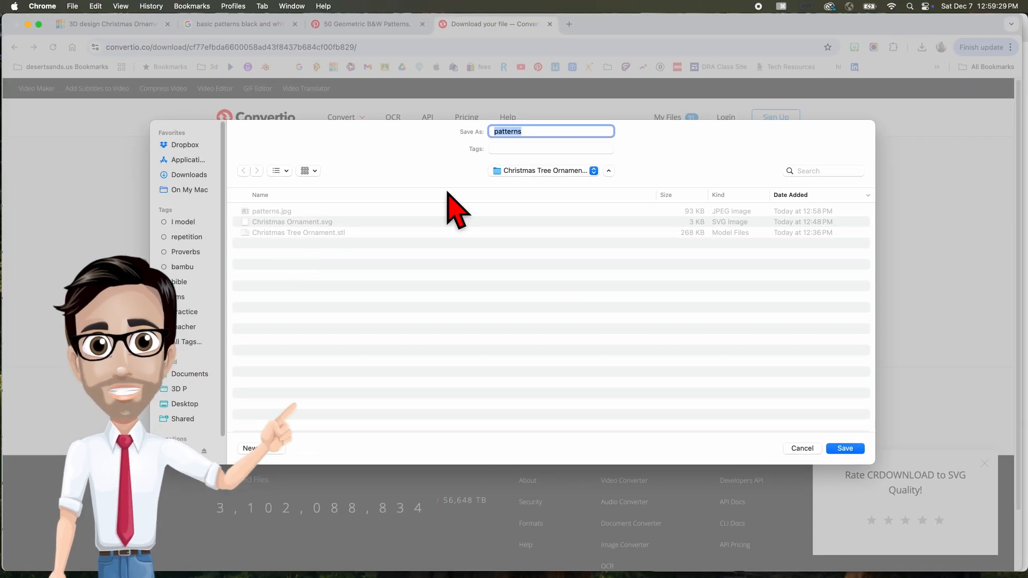
{"action": "left_click", "coordinate": [846, 449]}
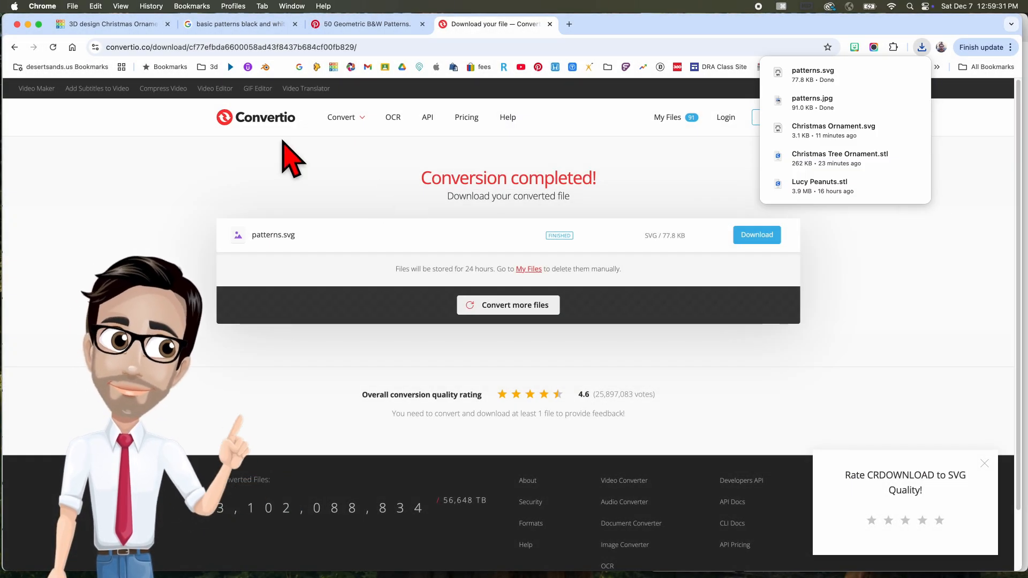
Step: Switch back to the Tinkercad design and import patterns.svg at 100% scale, centered on the artboard
{"action": "left_click", "coordinate": [107, 27]}
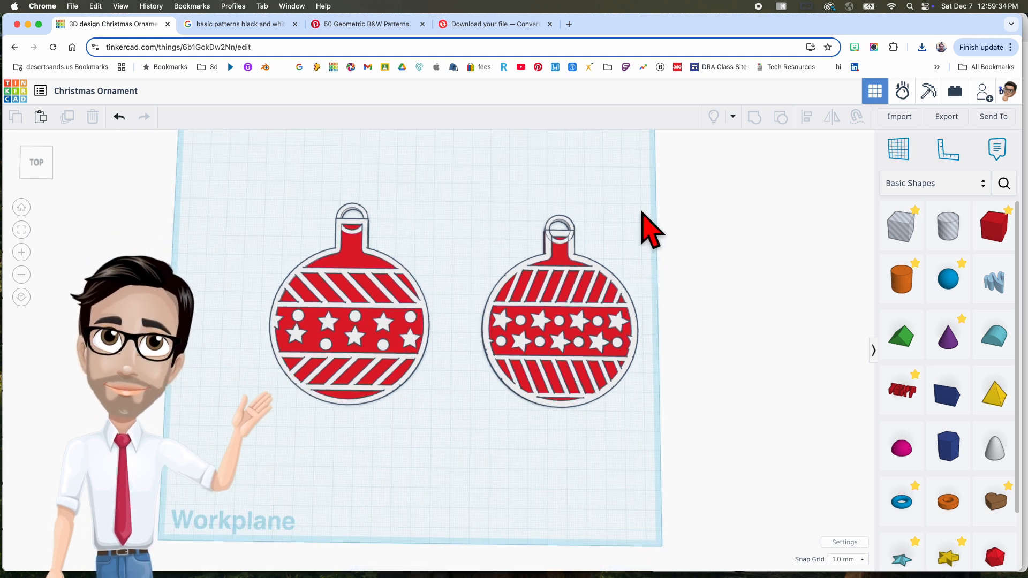
{"action": "left_click_drag", "start_coordinate": [482, 211], "coordinate": [664, 426]}
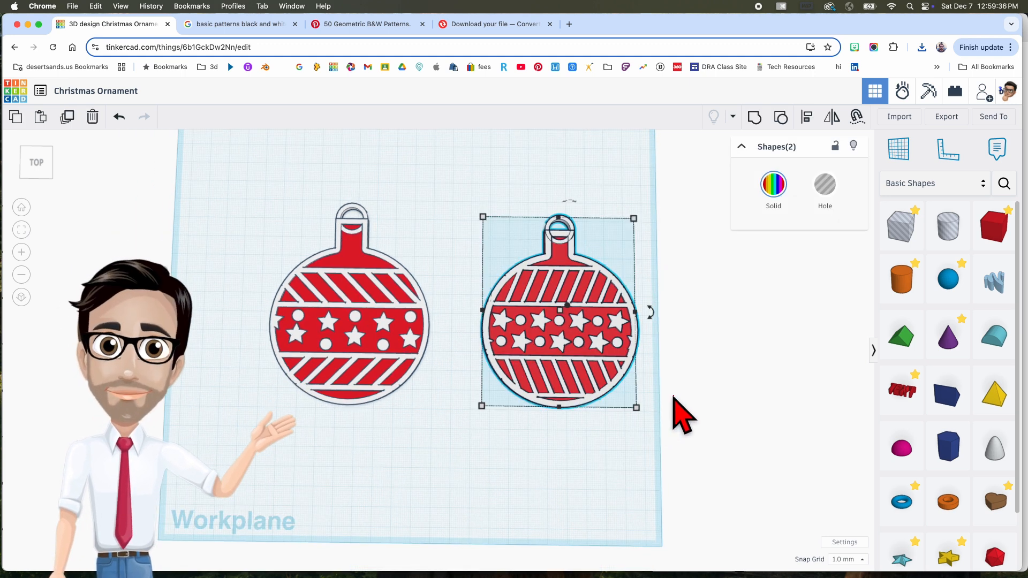
{"action": "scroll", "coordinate": [676, 387], "scroll_direction": "down", "scroll_amount": 2}
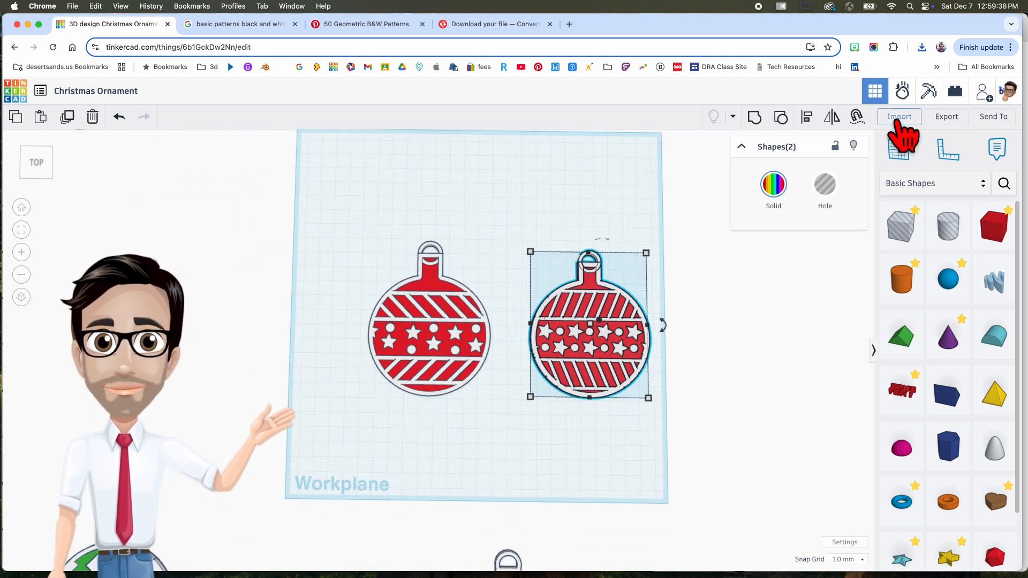
{"action": "left_click", "coordinate": [694, 238]}
{"action": "left_click", "coordinate": [899, 117]}
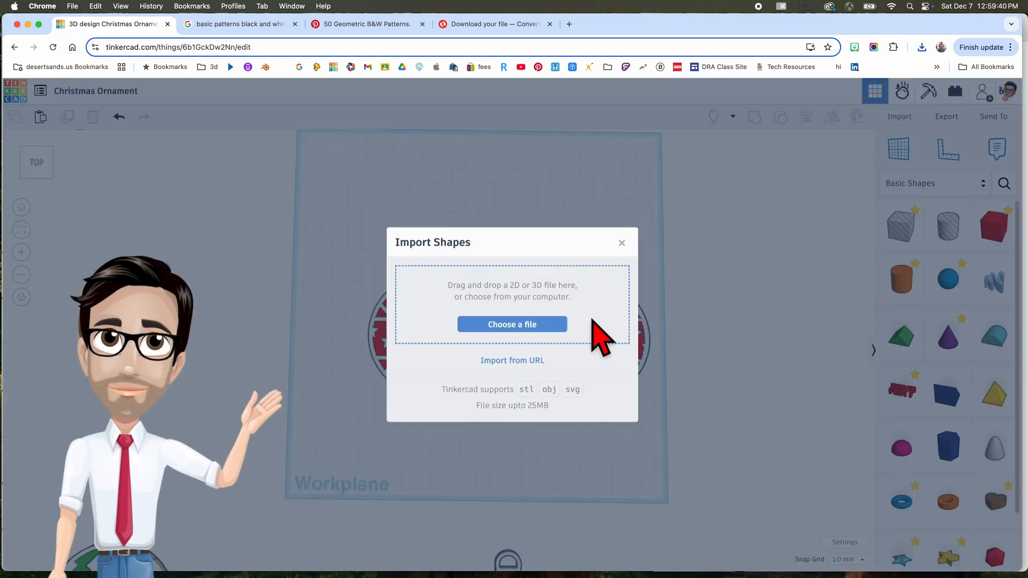
{"action": "left_click", "coordinate": [557, 325]}
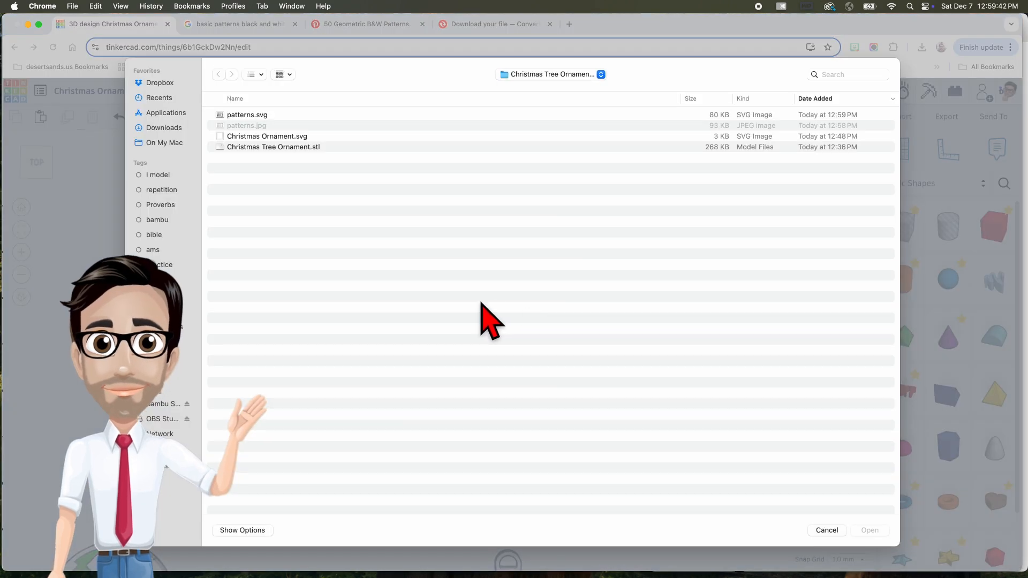
{"action": "left_click", "coordinate": [278, 118]}
{"action": "left_click", "coordinate": [869, 529]}
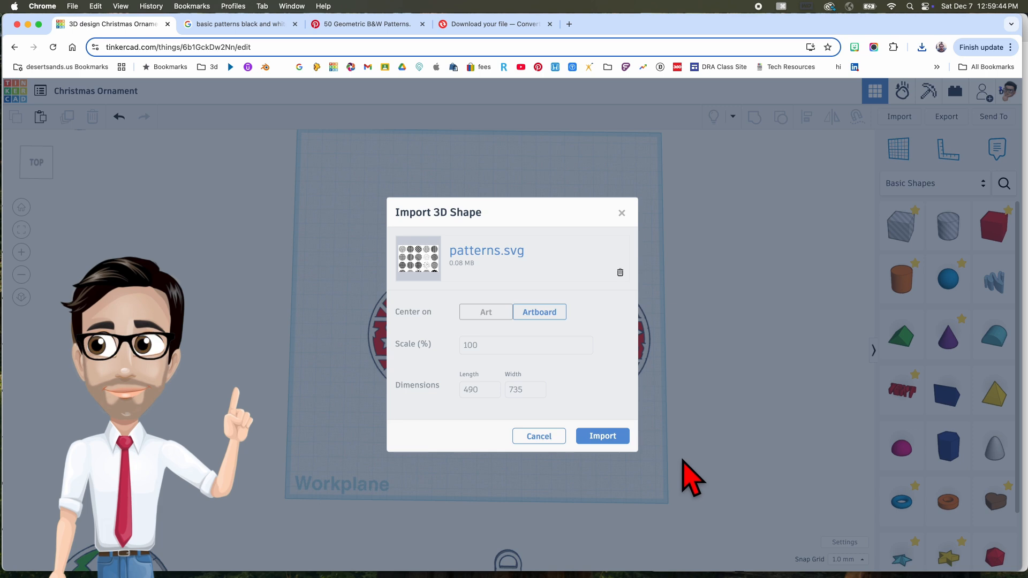
{"action": "left_click", "coordinate": [601, 435]}
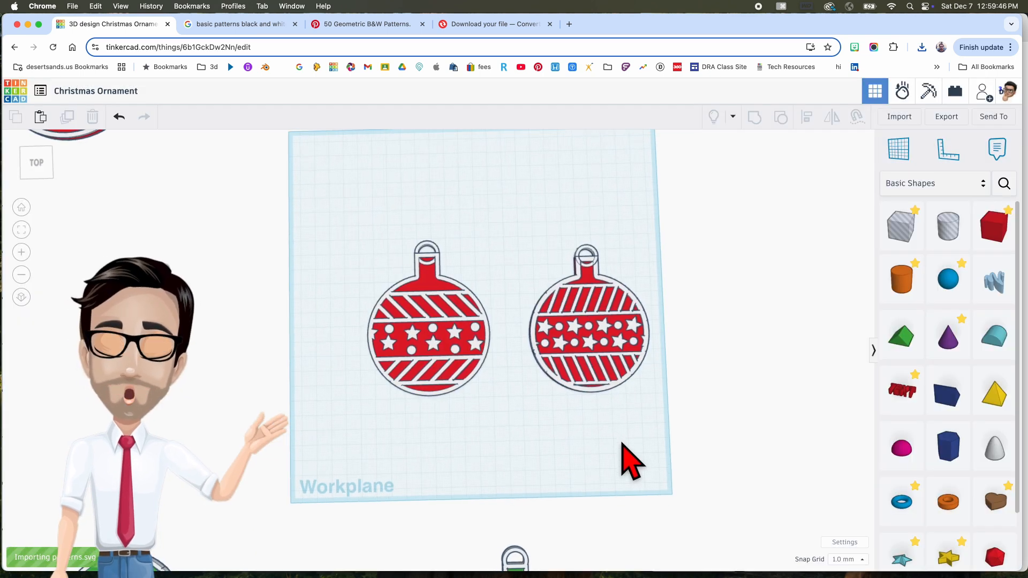
Step: Duplicate the right ornament's body without its ring and place the copy in the workplane's upper-left corner, about 163 mm across and 85 mm up
{"action": "scroll", "coordinate": [619, 443], "scroll_direction": "up", "scroll_amount": 1}
{"action": "middle_click_drag", "start_coordinate": [619, 441], "coordinate": [620, 485]}
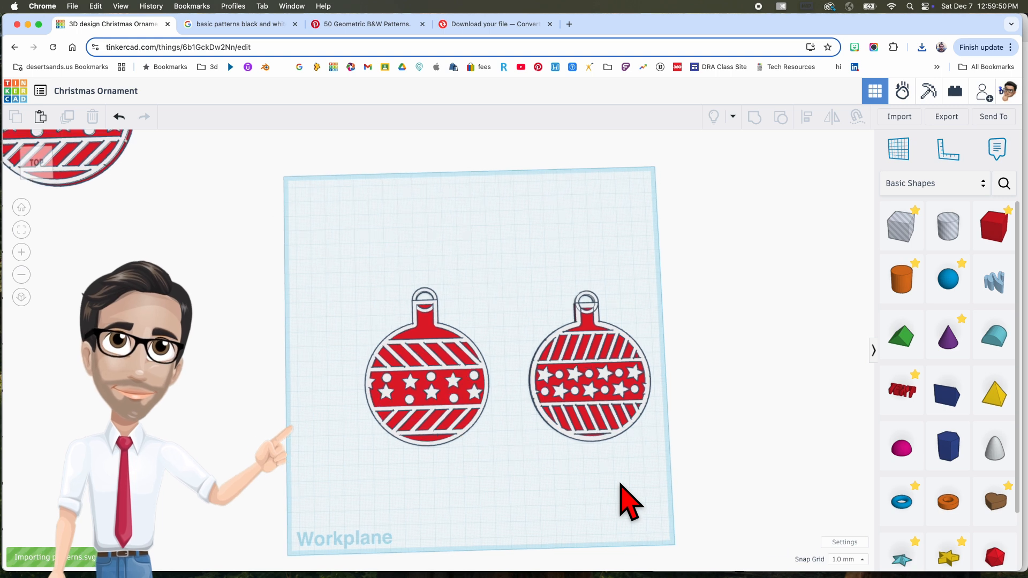
{"action": "right_click_drag", "start_coordinate": [621, 483], "coordinate": [614, 478]}
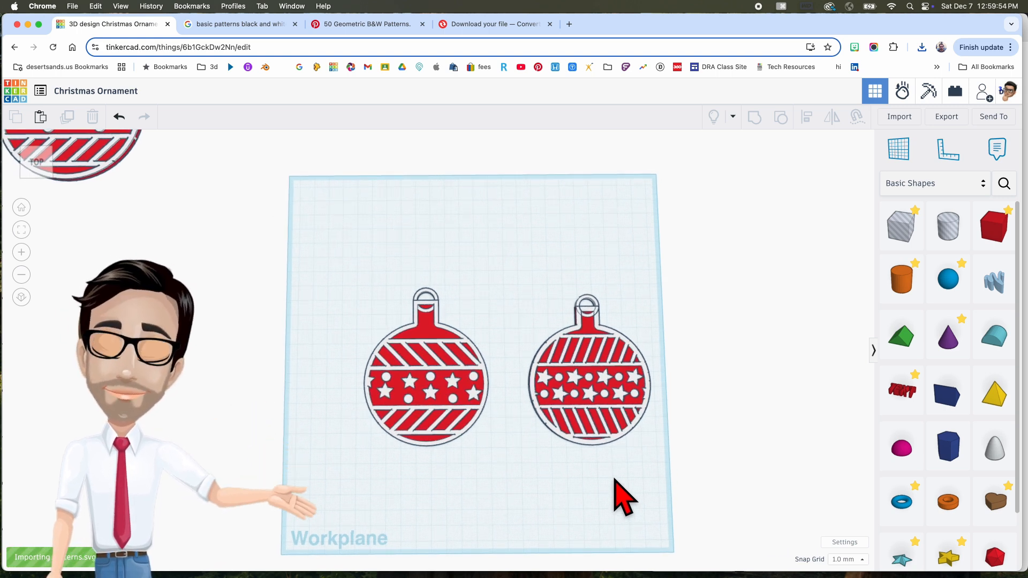
{"action": "left_click", "coordinate": [586, 377]}
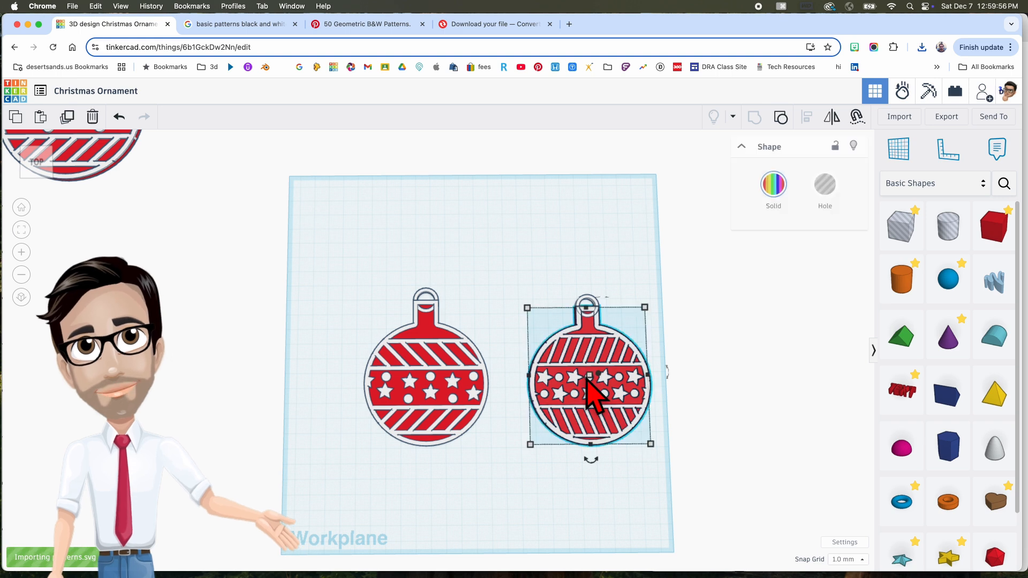
{"action": "left_click_drag", "start_coordinate": [589, 380], "coordinate": [353, 271], "text": "alt"}
{"action": "scroll", "coordinate": [424, 230], "scroll_direction": "up", "scroll_amount": 5}
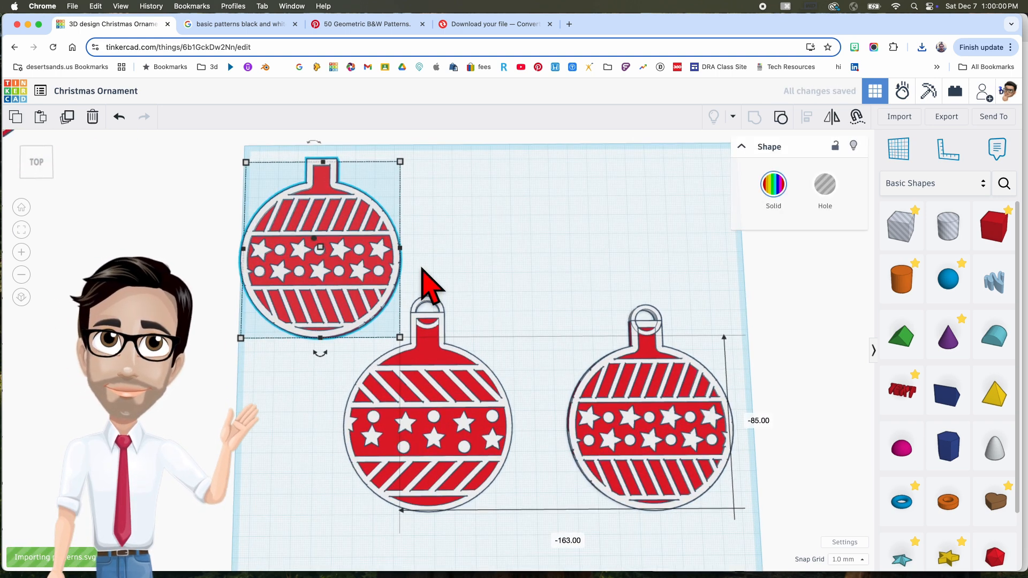
{"action": "left_click", "coordinate": [779, 117]}
{"action": "left_click", "coordinate": [599, 254]}
{"action": "left_click", "coordinate": [433, 270]}
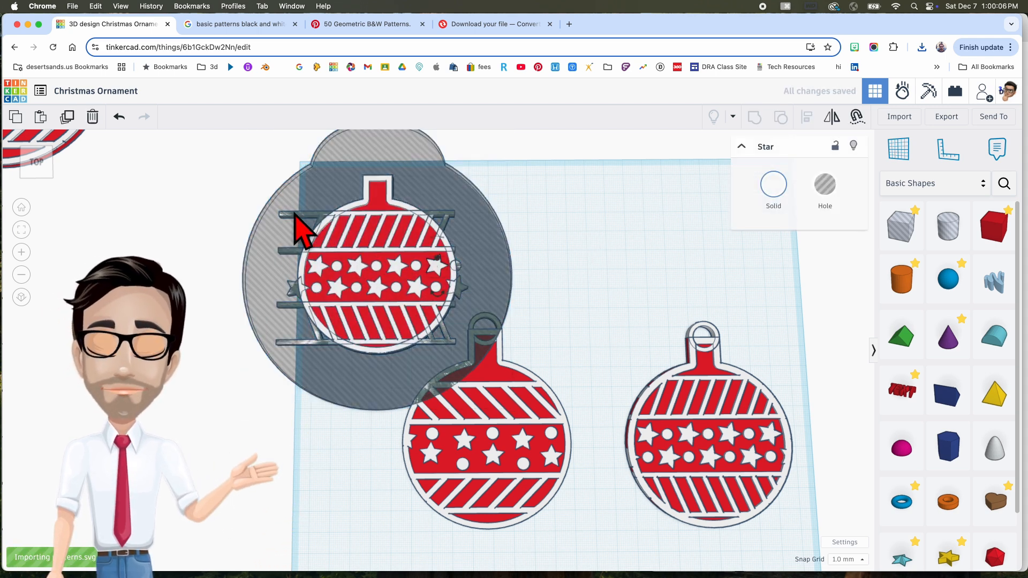
{"action": "left_click_drag", "start_coordinate": [238, 182], "coordinate": [458, 347]}
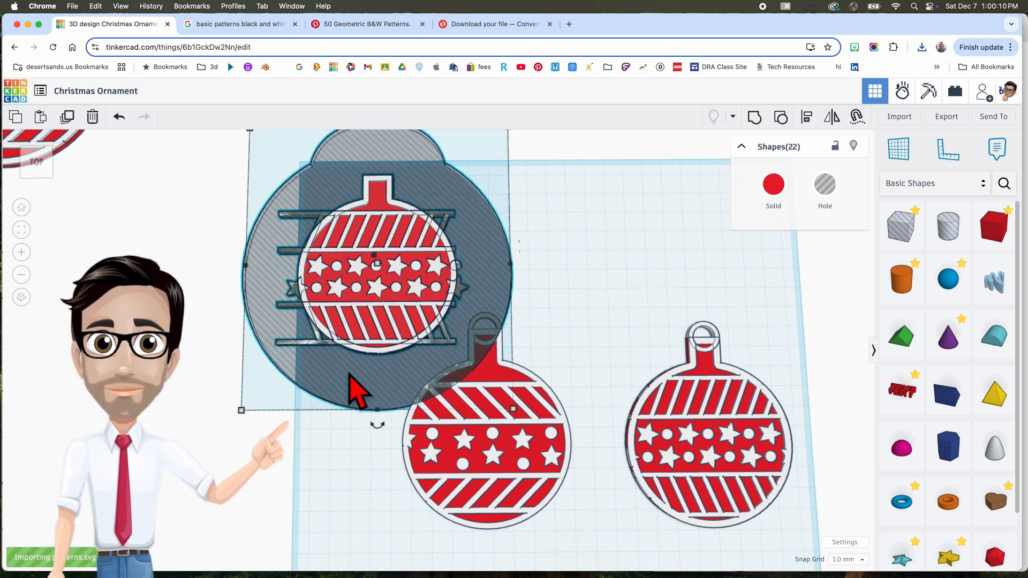
{"action": "left_click", "coordinate": [379, 362], "text": "shift"}
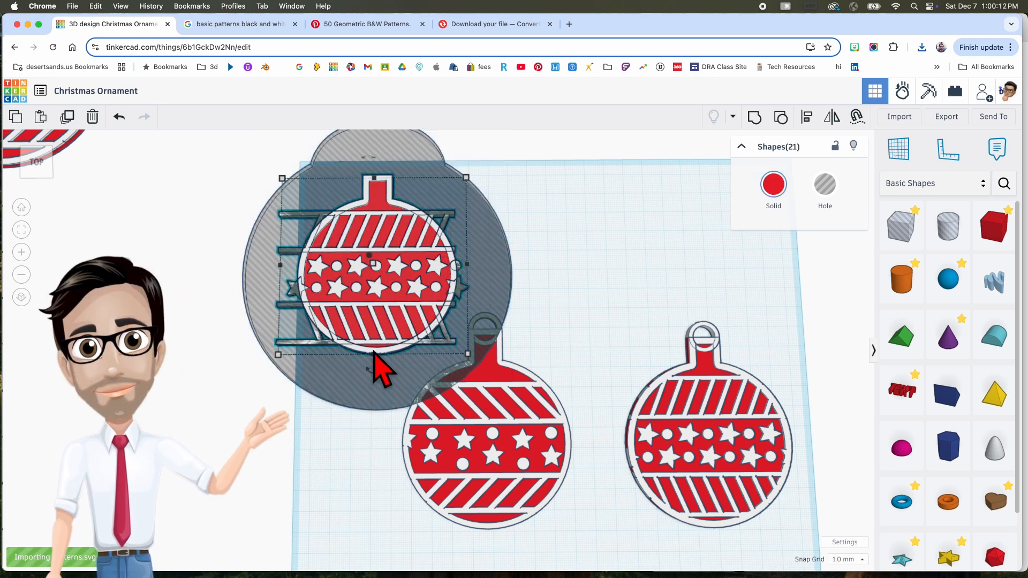
{"action": "left_click", "coordinate": [367, 308], "text": "shift"}
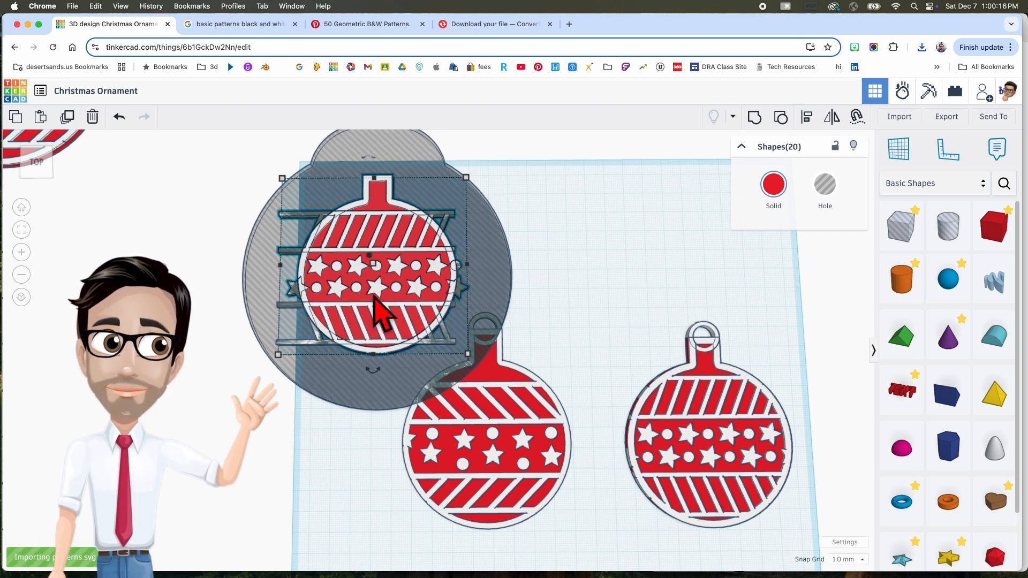
{"action": "key", "text": "super+z"}
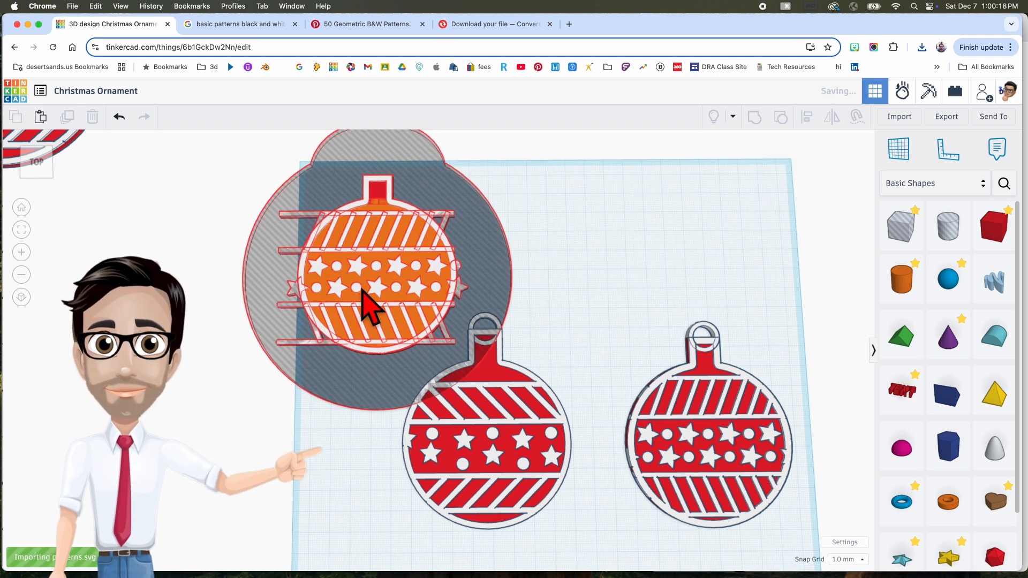
{"action": "key", "text": "super+shift+z"}
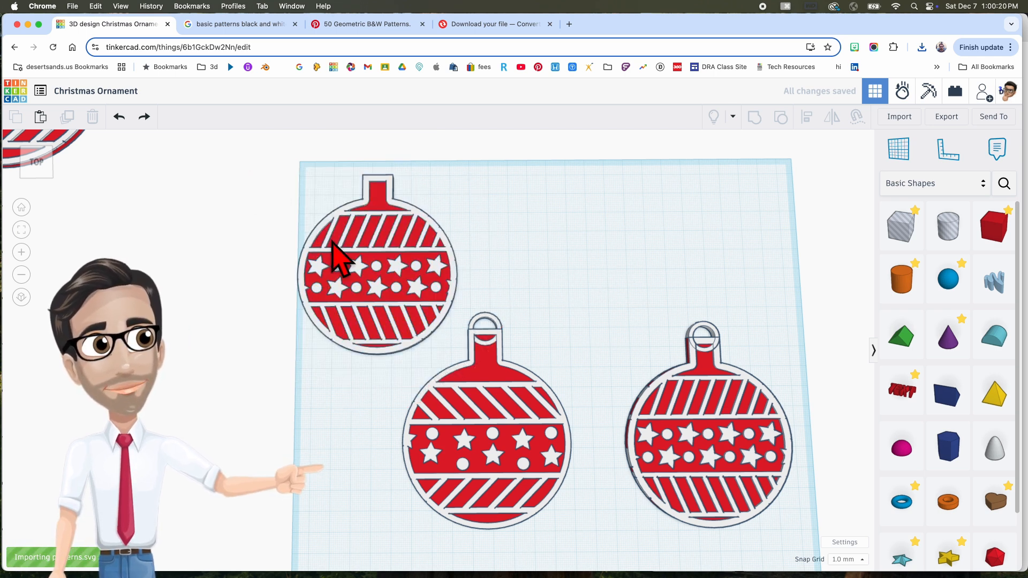
Step: Ungroup the ornament copy and group its white pattern shapes with the surrounding hole shape, leaving out the red body
{"action": "left_click", "coordinate": [390, 244]}
{"action": "left_click", "coordinate": [783, 121]}
{"action": "left_click_drag", "start_coordinate": [212, 182], "coordinate": [437, 346]}
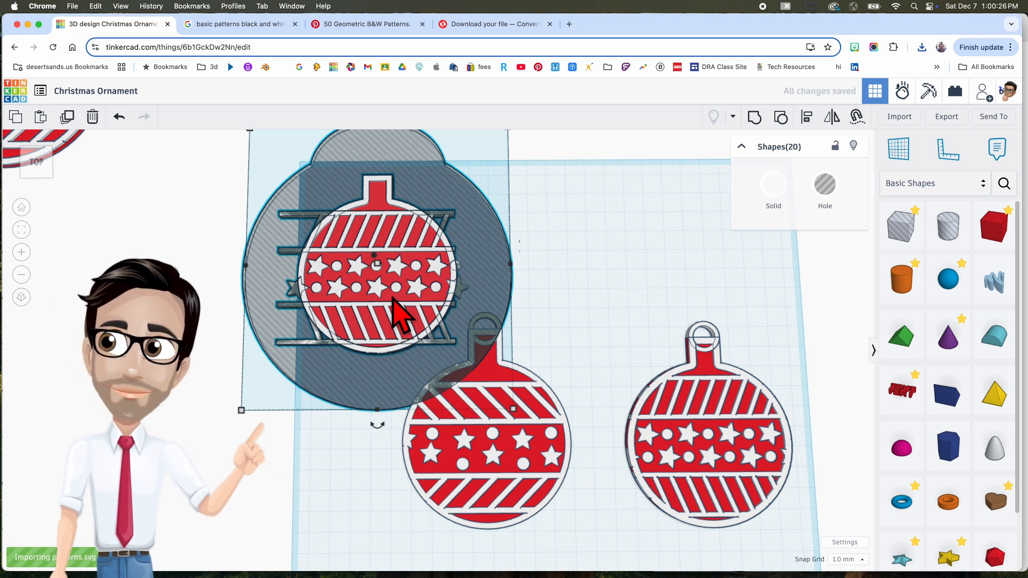
{"action": "left_click", "coordinate": [397, 267], "text": "shift"}
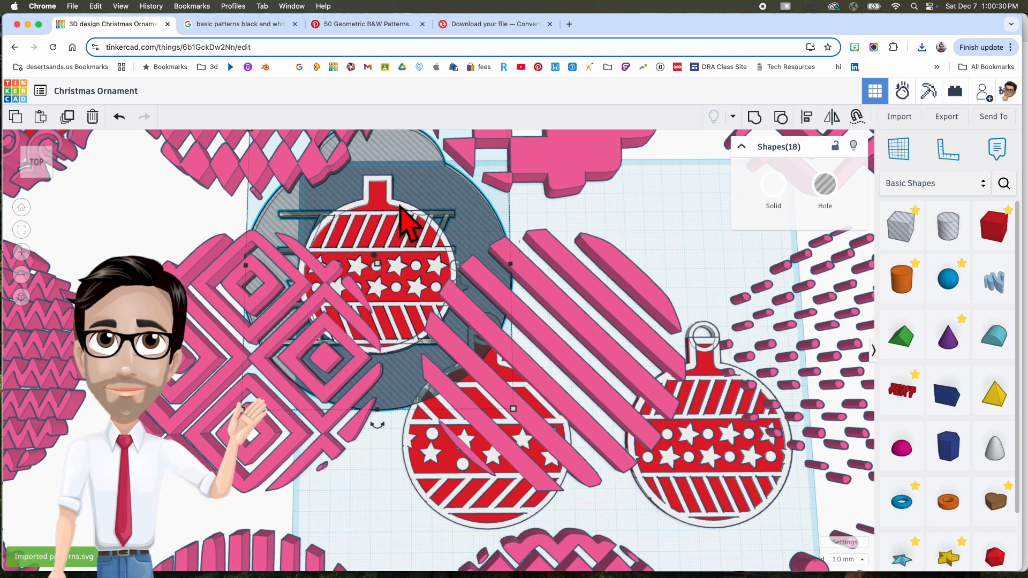
{"action": "key", "text": "super+g"}
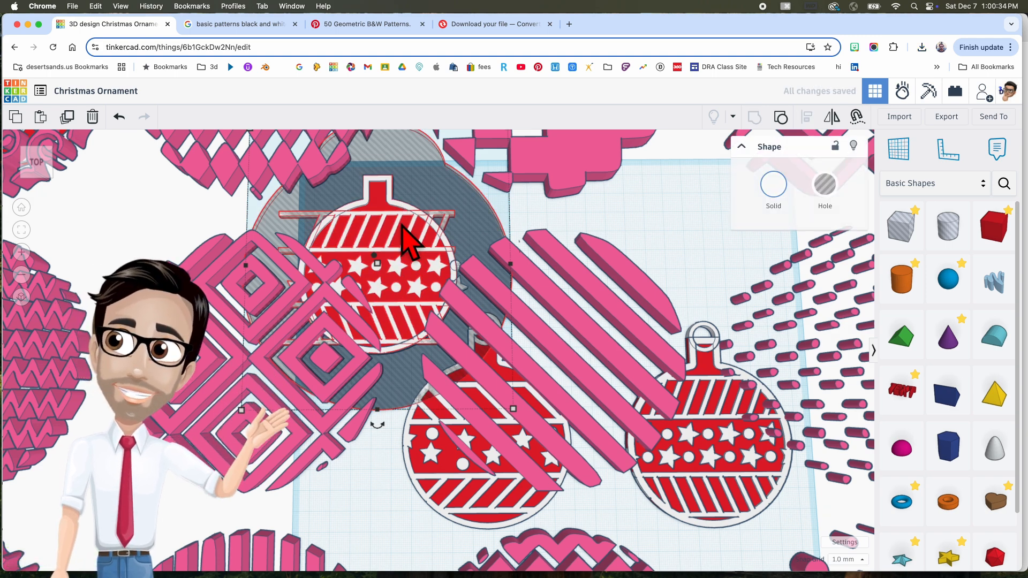
Step: Scale the imported pink pattern sheet down proportionally until each pattern circle is slightly smaller than an ornament body
{"action": "scroll", "coordinate": [416, 268], "scroll_direction": "up", "scroll_amount": 1}
{"action": "scroll", "coordinate": [413, 268], "scroll_direction": "up", "scroll_amount": 1}
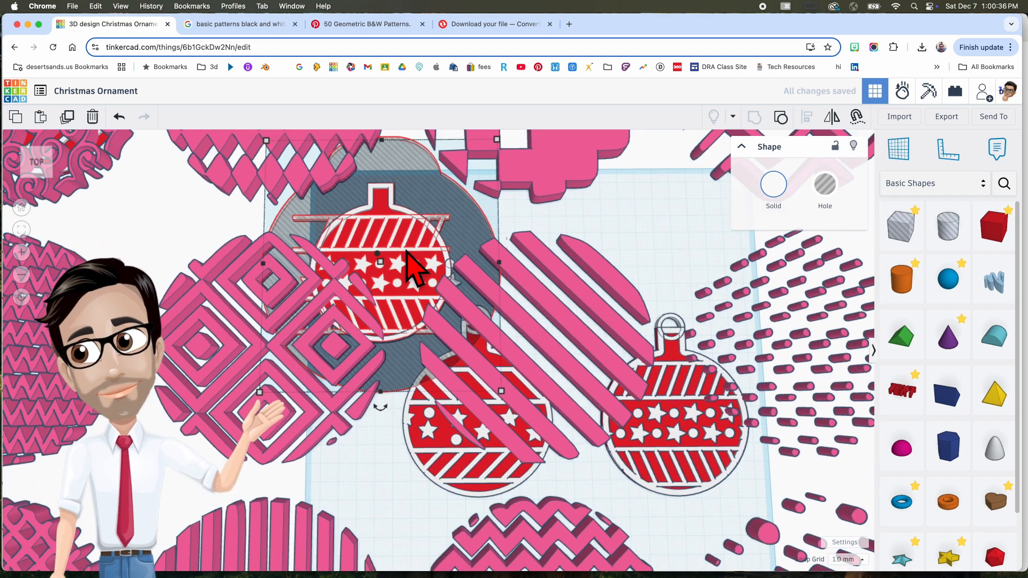
{"action": "scroll", "coordinate": [412, 268], "scroll_direction": "down", "scroll_amount": 1}
{"action": "scroll", "coordinate": [415, 267], "scroll_direction": "down", "scroll_amount": 8}
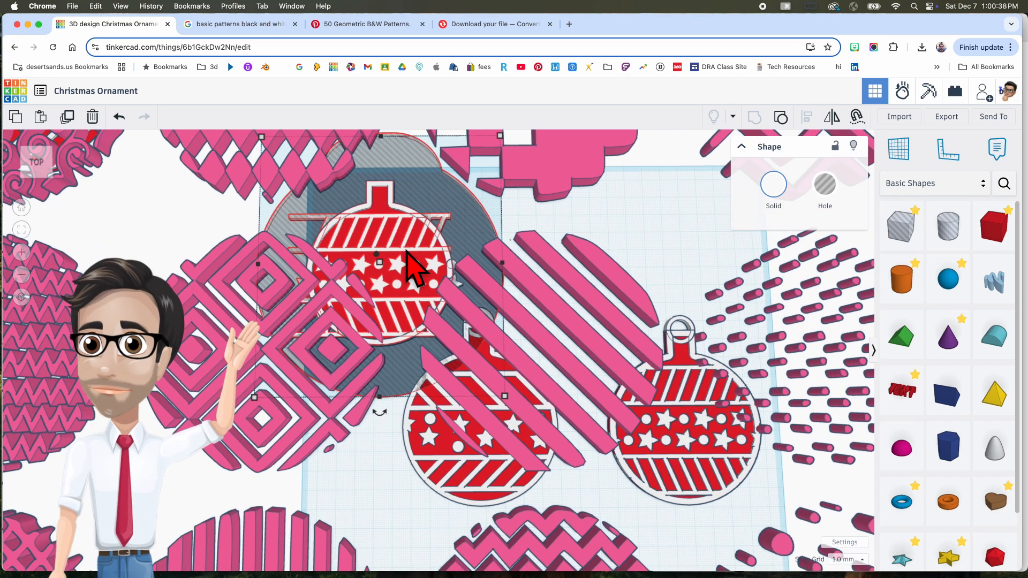
{"action": "scroll", "coordinate": [433, 254], "scroll_direction": "up", "scroll_amount": 1}
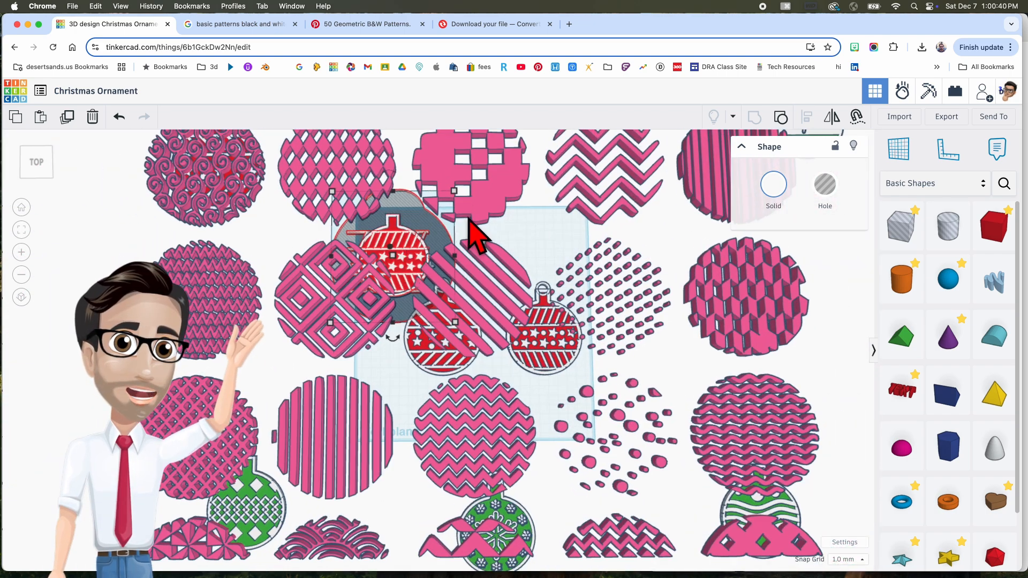
{"action": "key", "text": "super+a"}
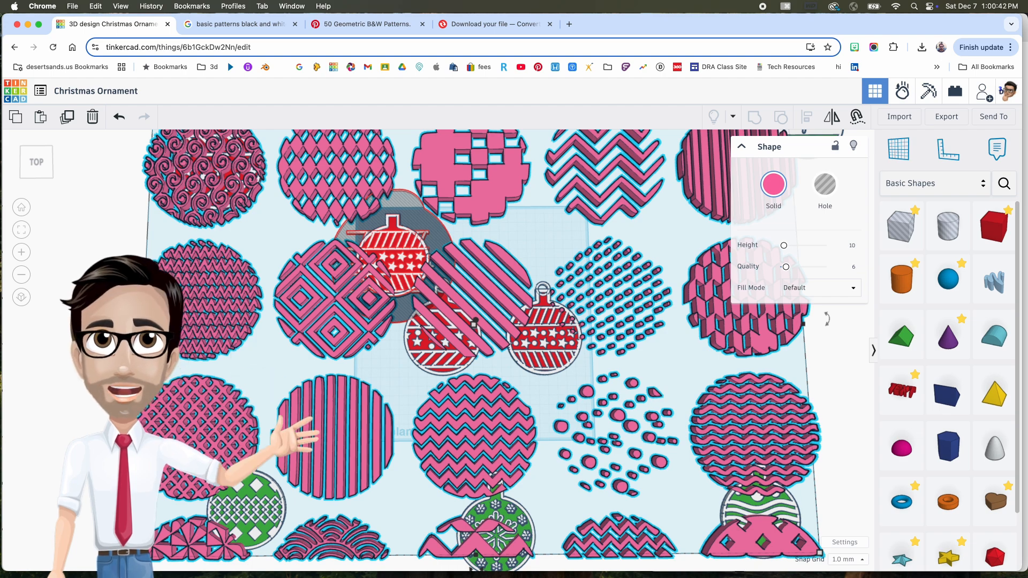
{"action": "left_click_drag", "start_coordinate": [131, 557], "coordinate": [517, 364], "text": "shift"}
Step: Position the pattern sheet over the workplane's right side so most of it extends beyond the edge, and deselect it
{"action": "scroll", "coordinate": [518, 365], "scroll_direction": "up", "scroll_amount": 2}
{"action": "scroll", "coordinate": [517, 365], "scroll_direction": "up", "scroll_amount": 1}
{"action": "middle_click_drag", "start_coordinate": [517, 366], "coordinate": [361, 523]}
{"action": "scroll", "coordinate": [419, 470], "scroll_direction": "up", "scroll_amount": 2}
{"action": "left_click_drag", "start_coordinate": [503, 298], "coordinate": [451, 397]}
{"action": "key", "text": "super+z"}
{"action": "left_click_drag", "start_coordinate": [526, 270], "coordinate": [574, 372]}
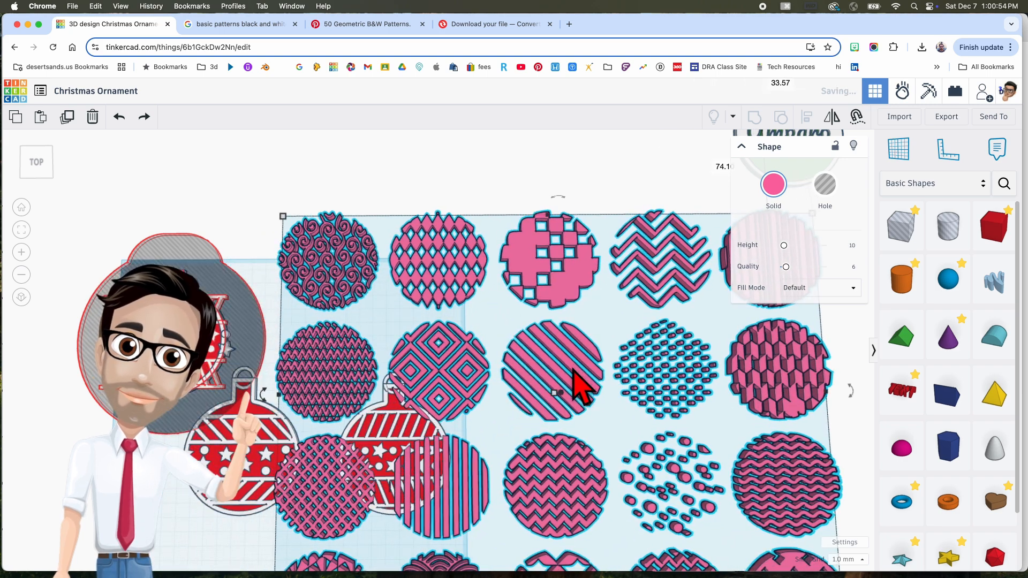
{"action": "left_click", "coordinate": [532, 385]}
{"action": "middle_click_drag", "start_coordinate": [532, 385], "coordinate": [499, 383]}
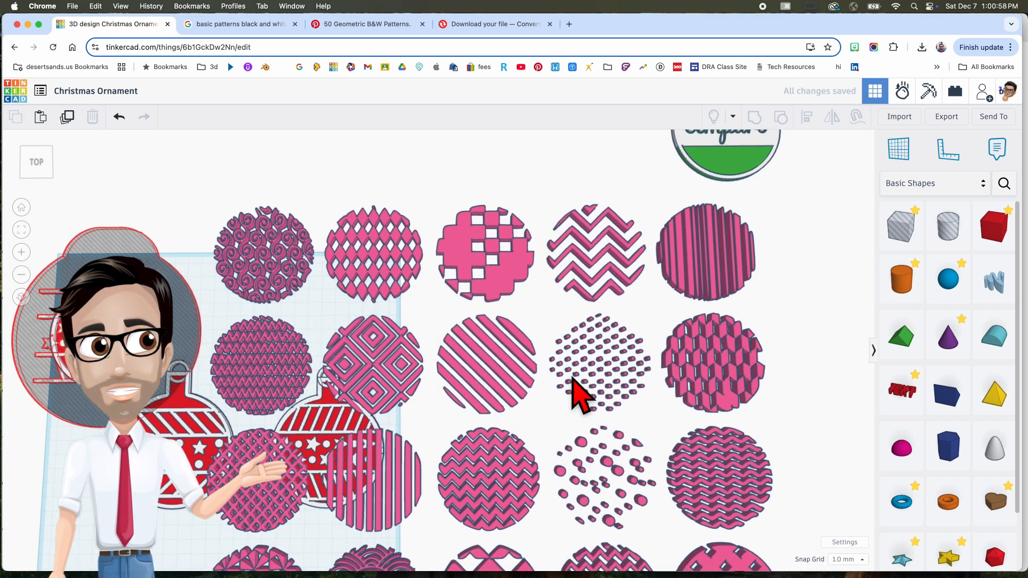
Step: Place a large hole box over the pink pattern sheet, covering all circles except those in the leftmost column
{"action": "left_click_drag", "start_coordinate": [428, 276], "coordinate": [791, 572]}
{"action": "middle_click_drag", "start_coordinate": [560, 416], "coordinate": [543, 296]}
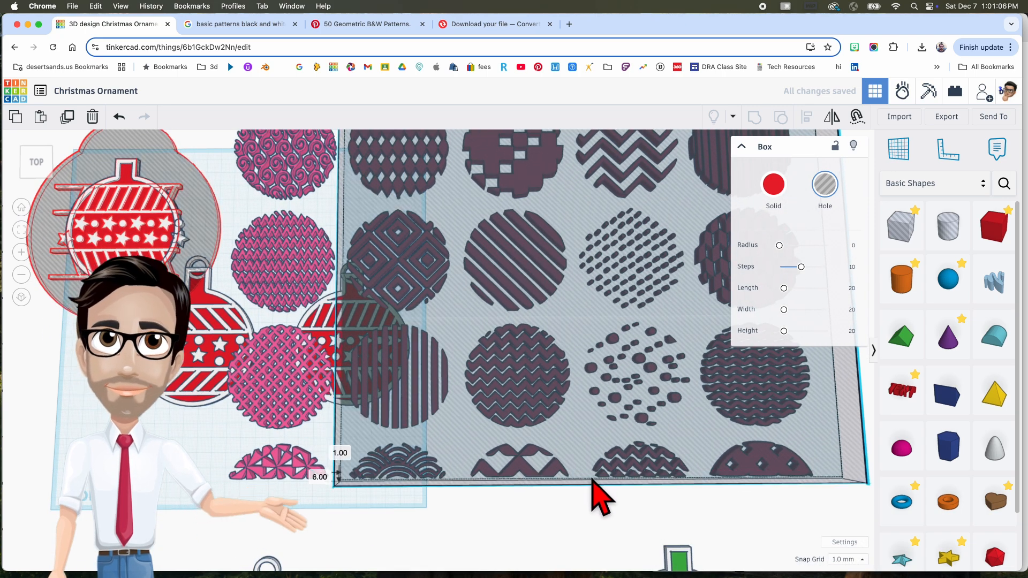
{"action": "scroll", "coordinate": [482, 406], "scroll_direction": "up", "scroll_amount": 2}
{"action": "middle_click_drag", "start_coordinate": [482, 406], "coordinate": [503, 500]}
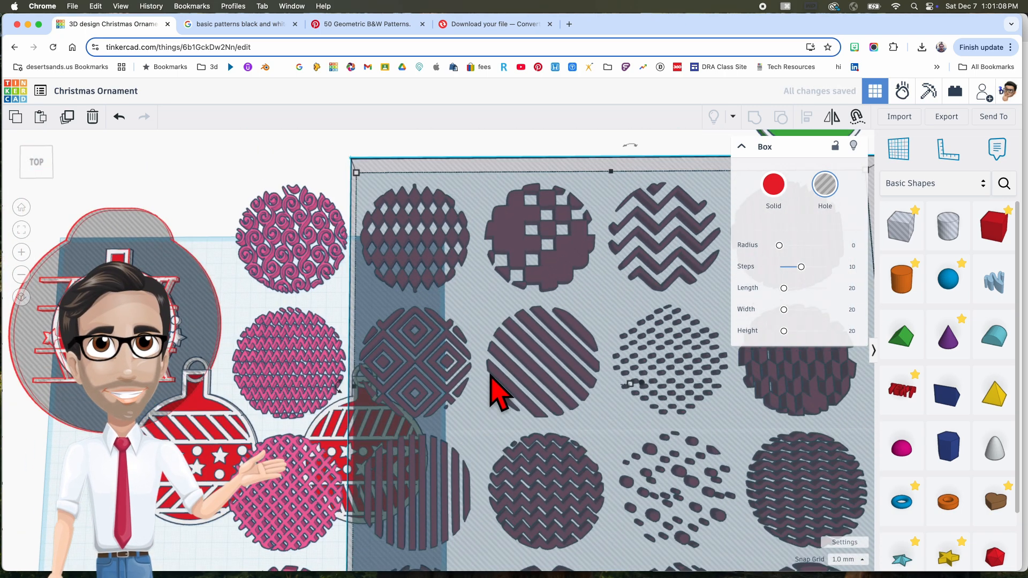
{"action": "scroll", "coordinate": [498, 393], "scroll_direction": "down", "scroll_amount": 2}
{"action": "middle_click_drag", "start_coordinate": [491, 381], "coordinate": [396, 336]}
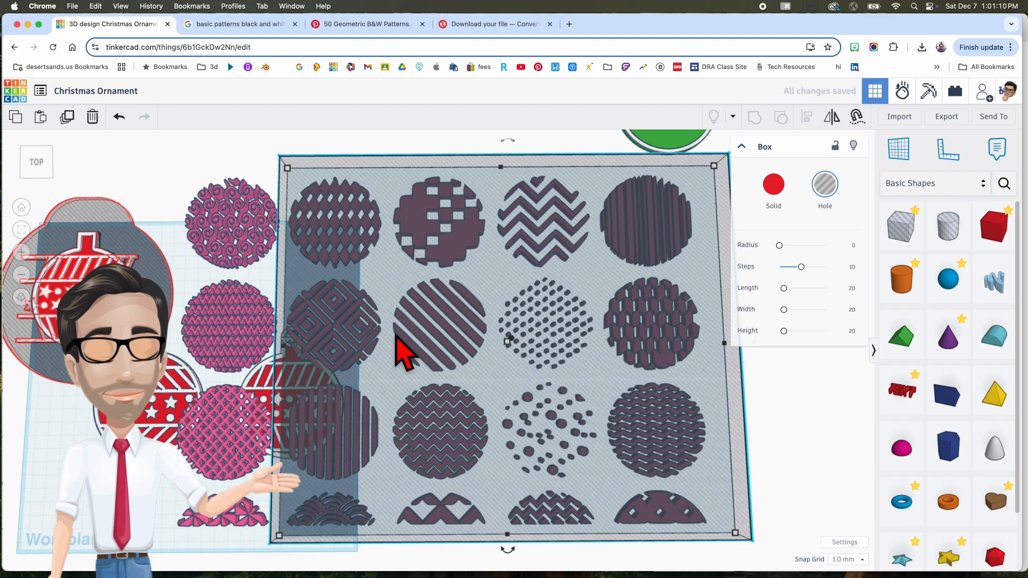
Step: Copy the hole box over the left column's lower circles and group both boxes with the pattern sheet, keeping only the swirl circle
{"action": "left_click_drag", "start_coordinate": [493, 287], "coordinate": [165, 396]}
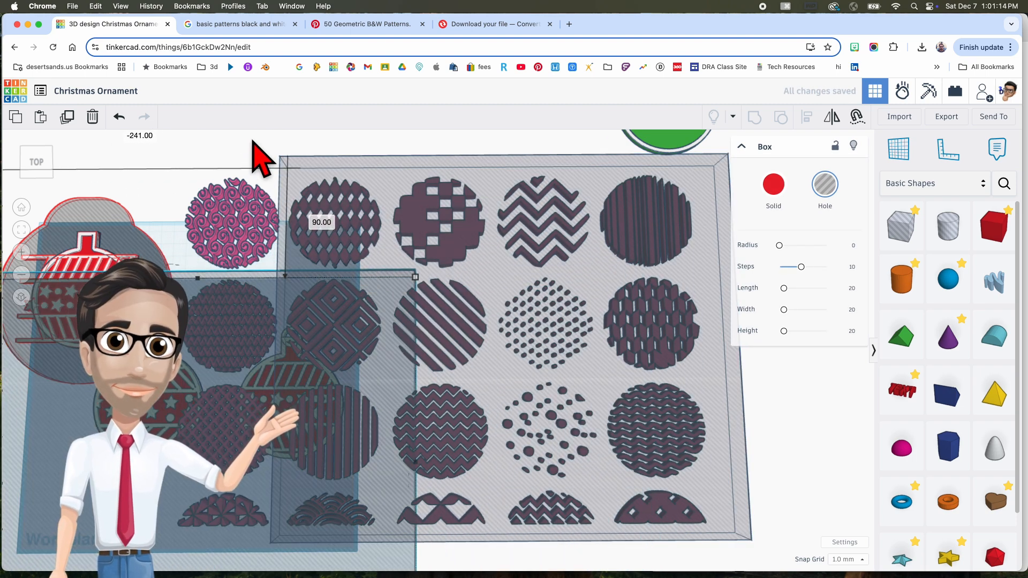
{"action": "left_click", "coordinate": [234, 138]}
{"action": "left_click_drag", "start_coordinate": [328, 322], "coordinate": [329, 323]}
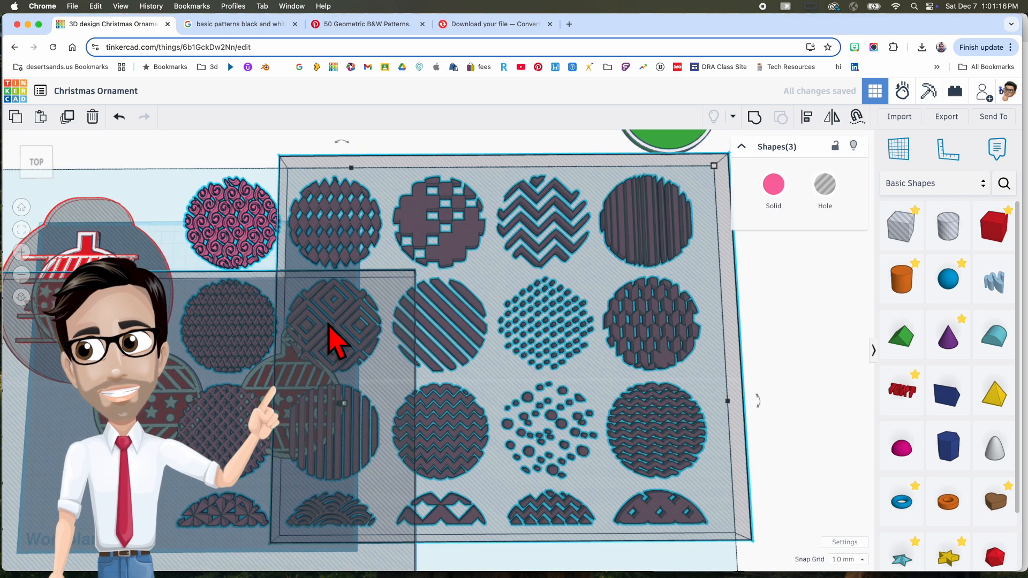
{"action": "key", "text": "super+g"}
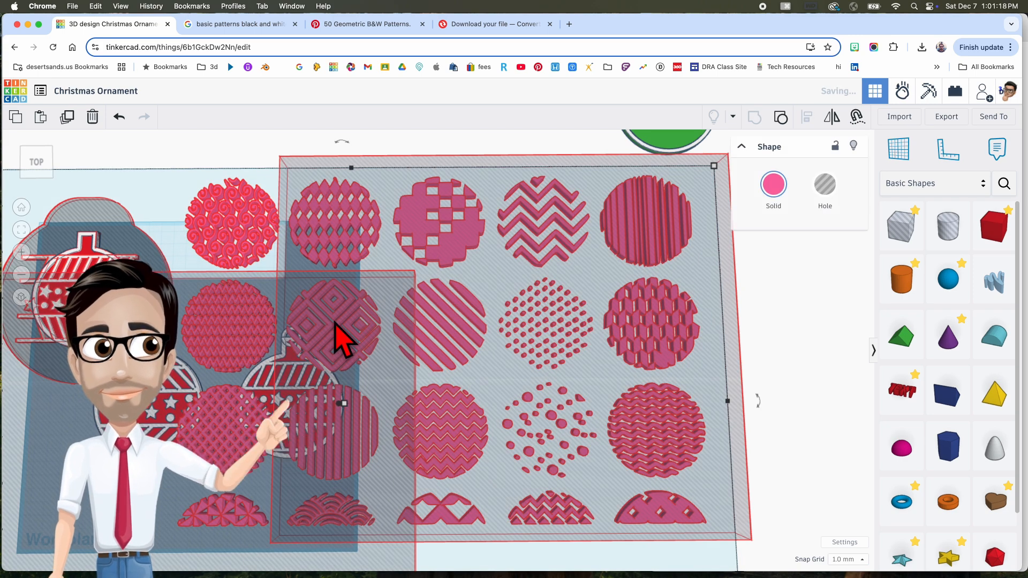
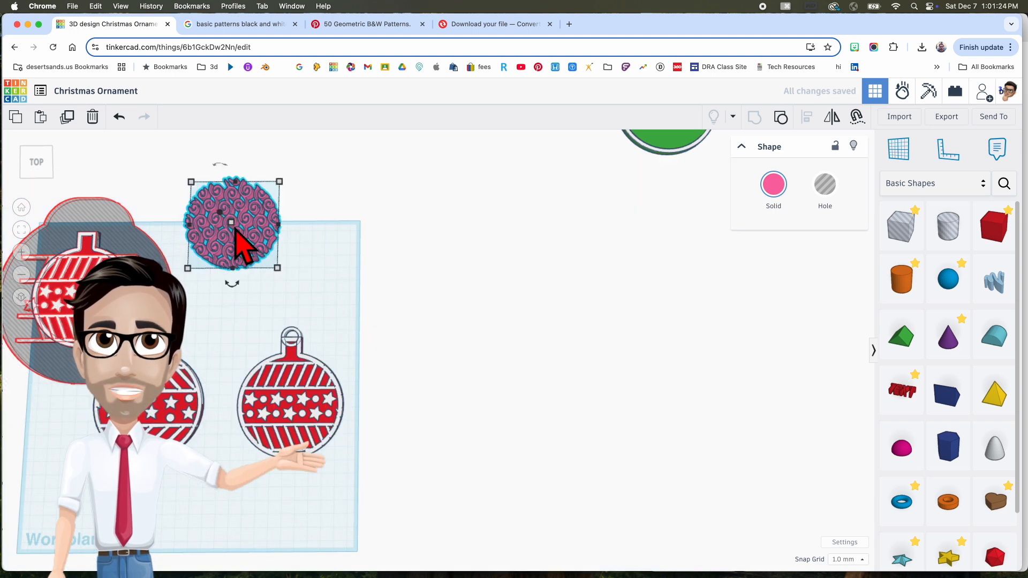
Step: Copy the right striped ornament's body without its ring to beside the swirl circle and ungroup the copy
{"action": "left_click", "coordinate": [298, 373]}
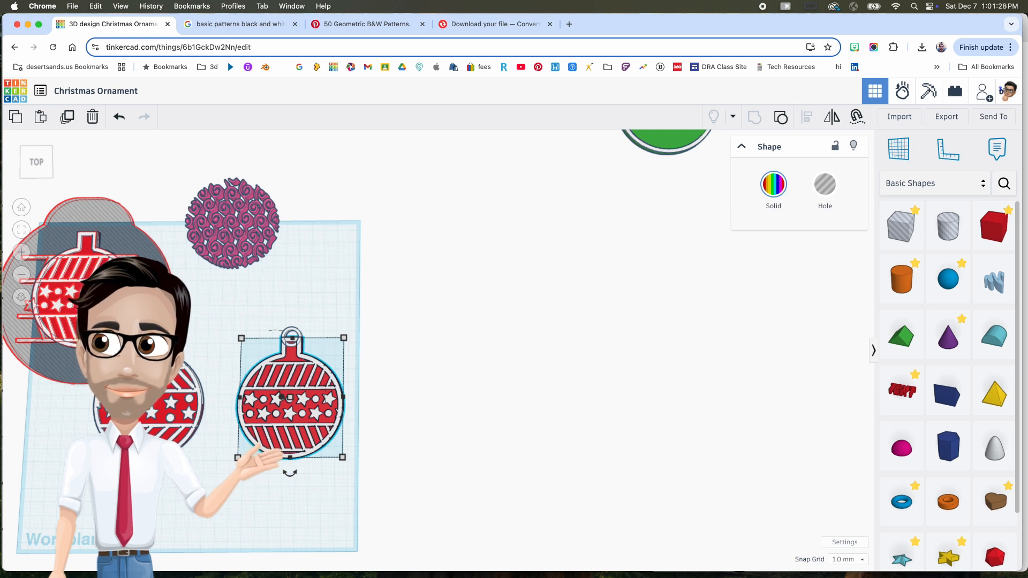
{"action": "left_click_drag", "start_coordinate": [289, 356], "coordinate": [343, 199]}
{"action": "middle_click_drag", "start_coordinate": [343, 230], "coordinate": [435, 244]}
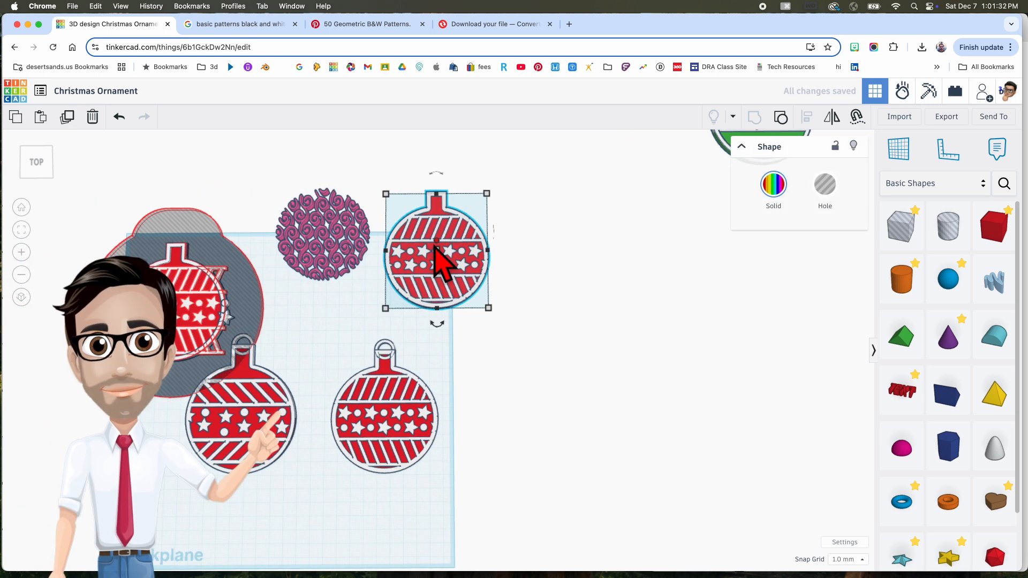
{"action": "scroll", "coordinate": [437, 251], "scroll_direction": "up", "scroll_amount": 2}
{"action": "left_click", "coordinate": [780, 117]}
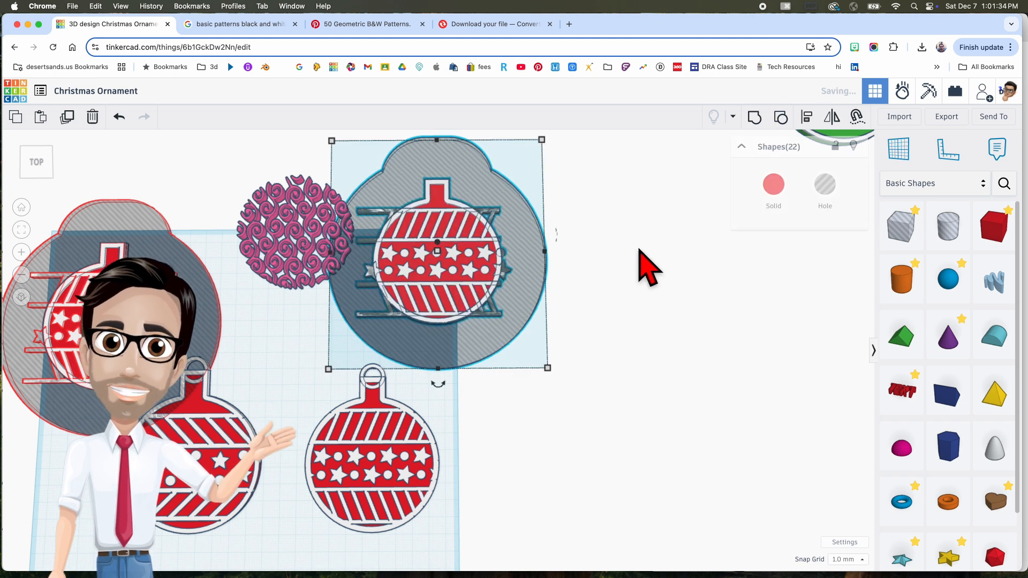
Step: Delete the ornament copy's surrounding hole shape, both diagonal-stripe bands and the stray circle at its right edge
{"action": "key", "text": "Delete"}
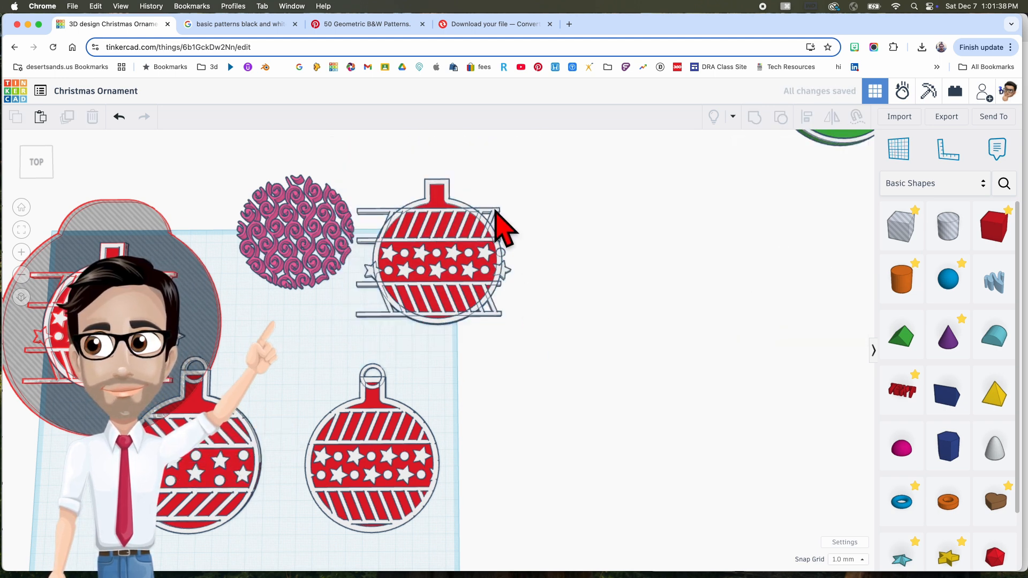
{"action": "scroll", "coordinate": [498, 225], "scroll_direction": "up", "scroll_amount": 2}
{"action": "left_click", "coordinate": [498, 229]}
{"action": "key", "text": "Delete"}
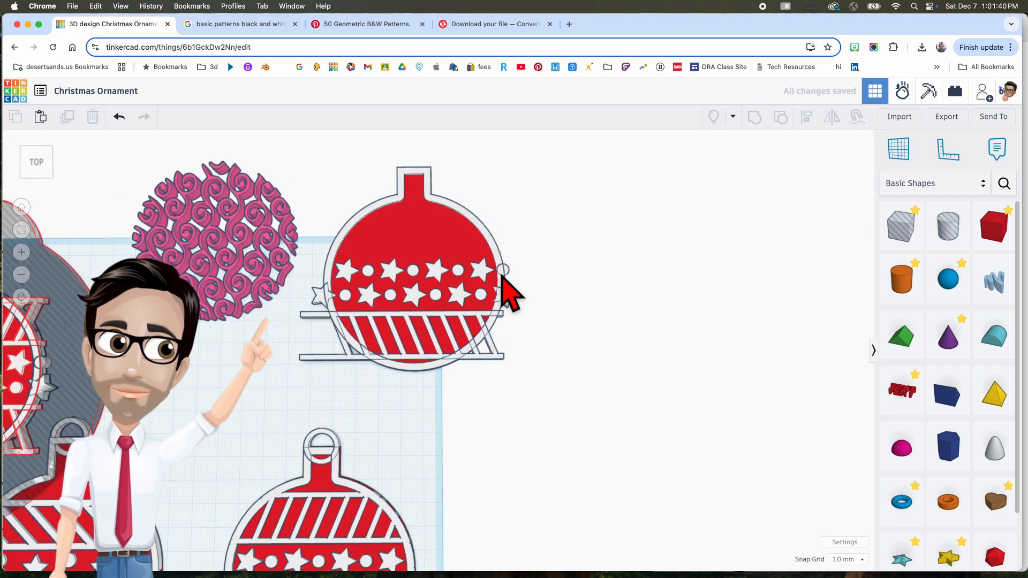
{"action": "left_click", "coordinate": [505, 280]}
{"action": "key", "text": "Delete"}
{"action": "left_click", "coordinate": [491, 340]}
{"action": "key", "text": "Delete"}
Step: Delete all white stars and circles from the ornament copy, including those overhanging its rim, leaving a plain red face
{"action": "left_click_drag", "start_coordinate": [346, 182], "coordinate": [464, 403]}
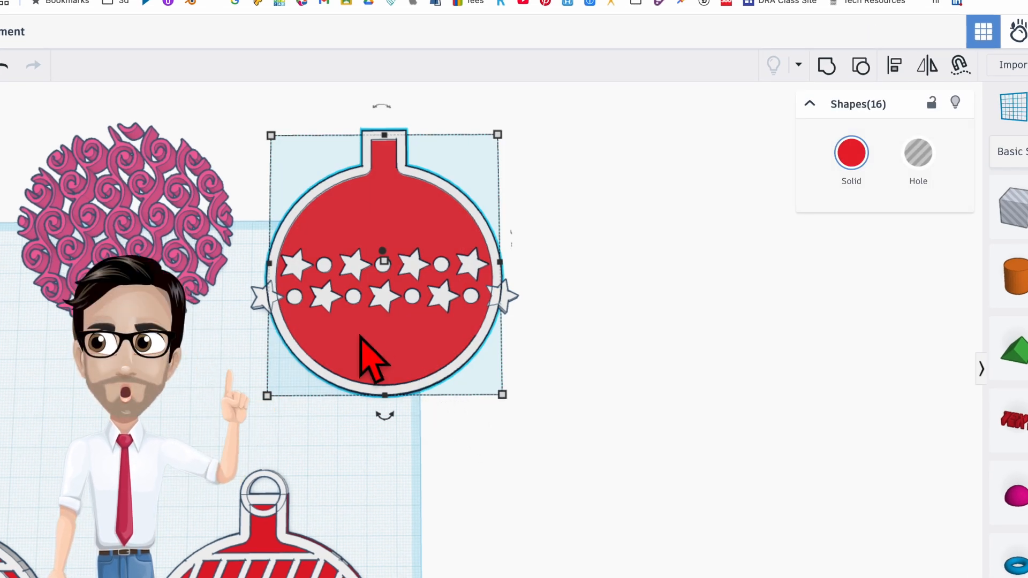
{"action": "key", "text": "ctrl+g"}
{"action": "left_click", "coordinate": [339, 380], "text": "shift"}
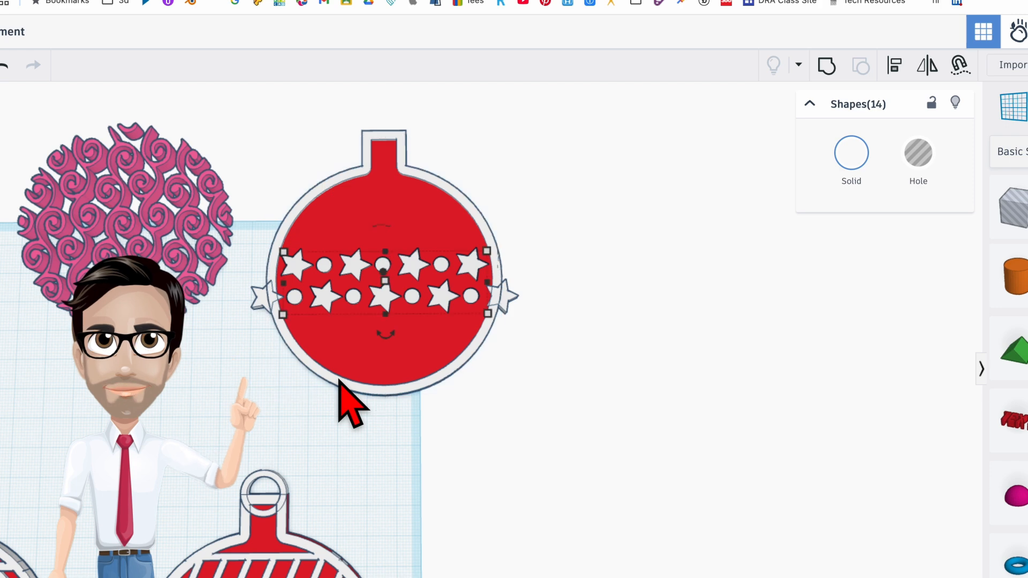
{"action": "key", "text": "Delete"}
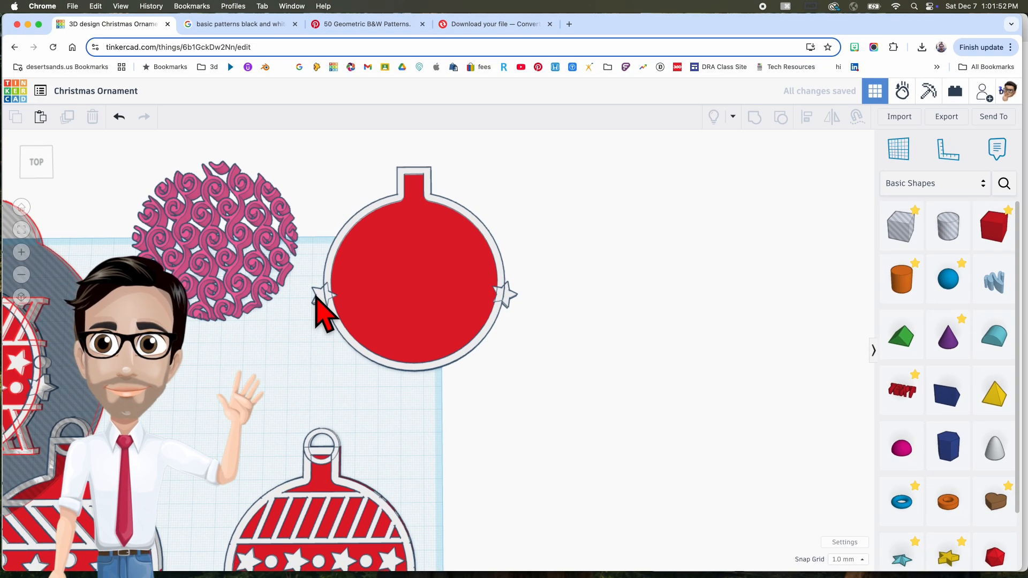
{"action": "left_click_drag", "start_coordinate": [510, 294], "coordinate": [470, 293]}
{"action": "left_click", "coordinate": [321, 293]}
{"action": "key", "text": "Delete"}
Step: Recolour the pink swirl pattern circle with the preset white
{"action": "left_click", "coordinate": [268, 292]}
{"action": "left_click", "coordinate": [772, 192]}
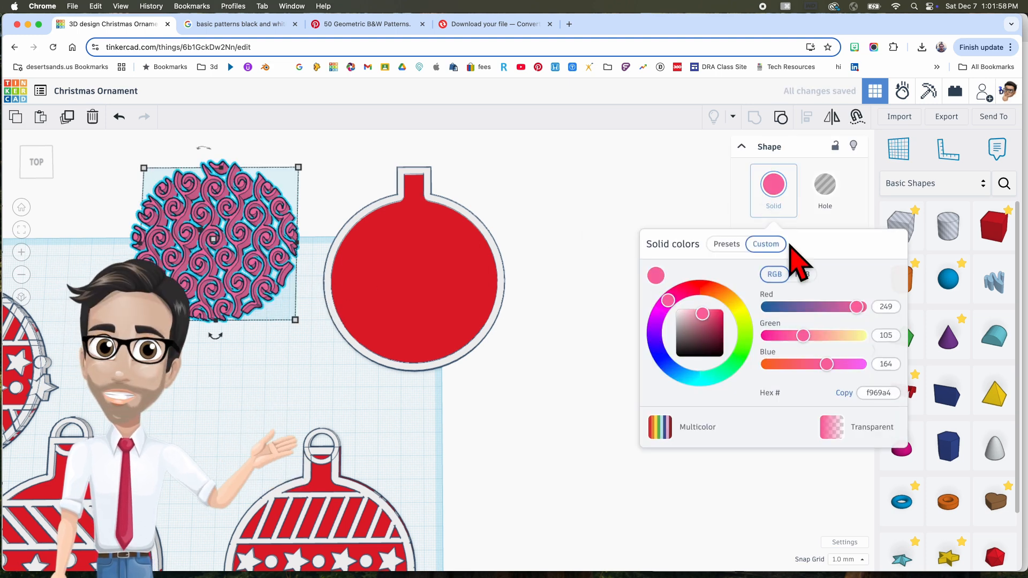
{"action": "left_click", "coordinate": [726, 244]}
{"action": "left_click", "coordinate": [869, 276]}
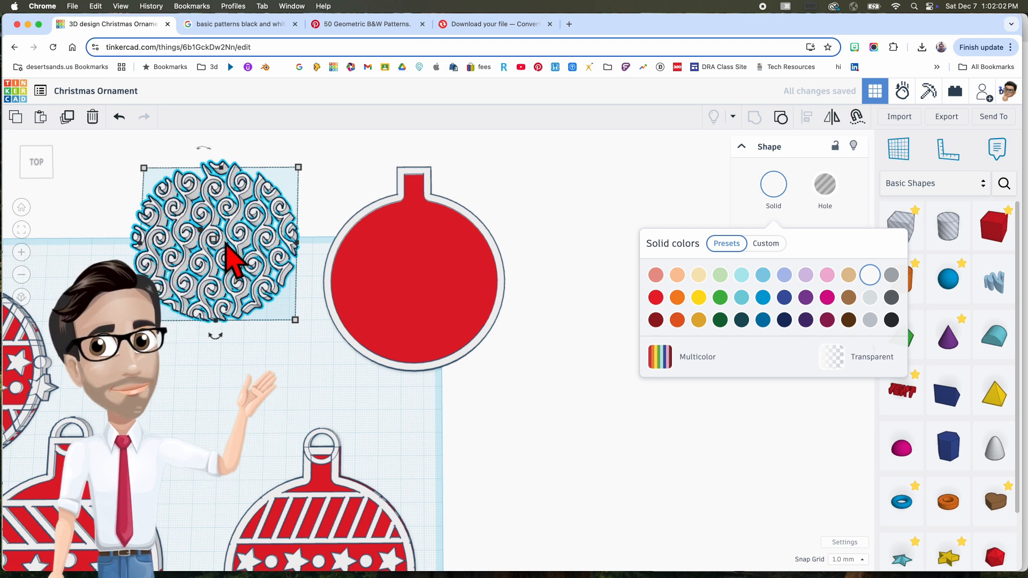
Step: Set the white swirl pattern's height to 3 mm and centre it on the plain red ornament's round face
{"action": "left_click_drag", "start_coordinate": [213, 240], "coordinate": [290, 244]}
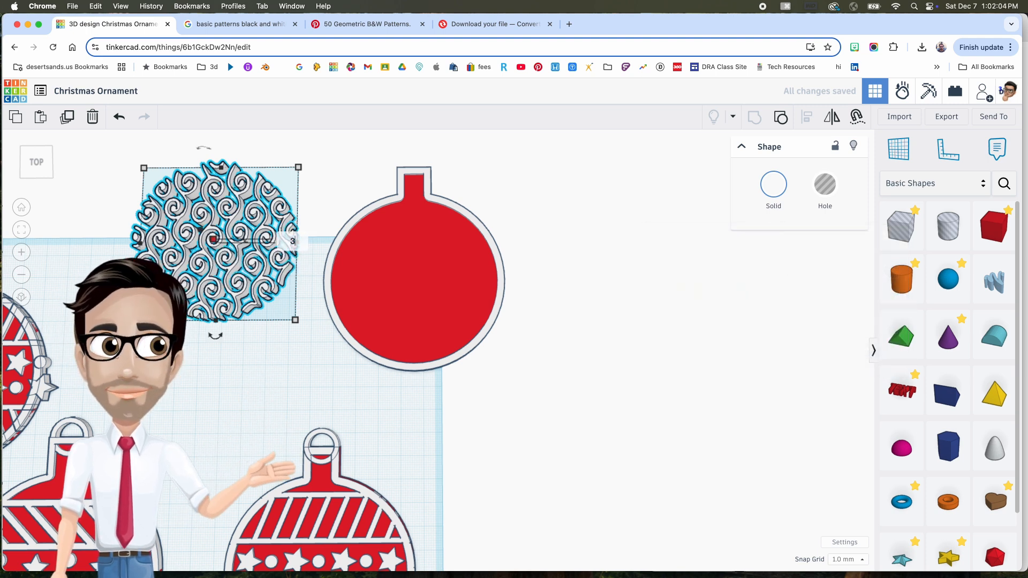
{"action": "left_click_drag", "start_coordinate": [247, 275], "coordinate": [449, 311]}
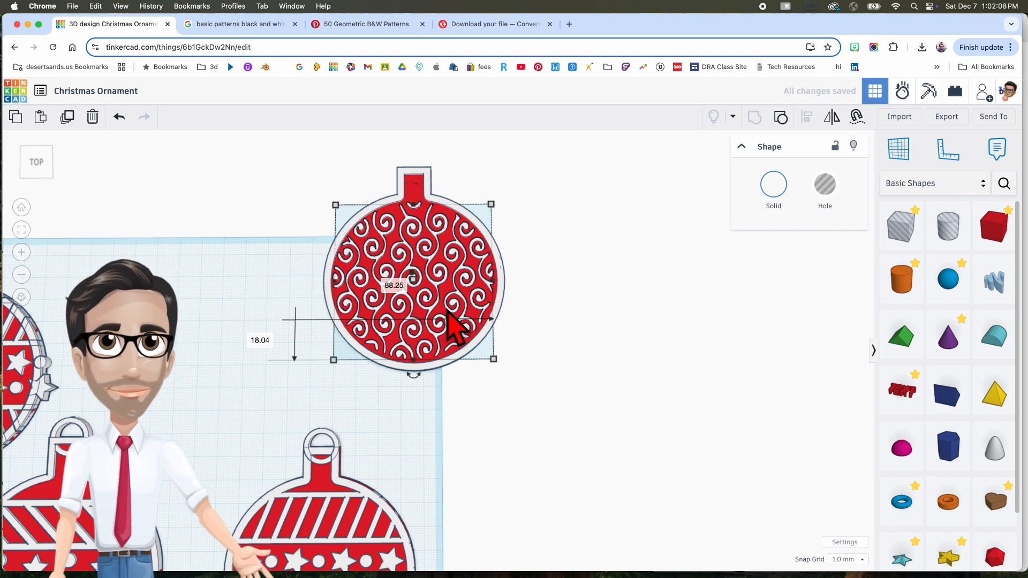
{"action": "scroll", "coordinate": [454, 325], "scroll_direction": "up", "scroll_amount": 4}
{"action": "scroll", "coordinate": [454, 325], "scroll_direction": "down", "scroll_amount": 2}
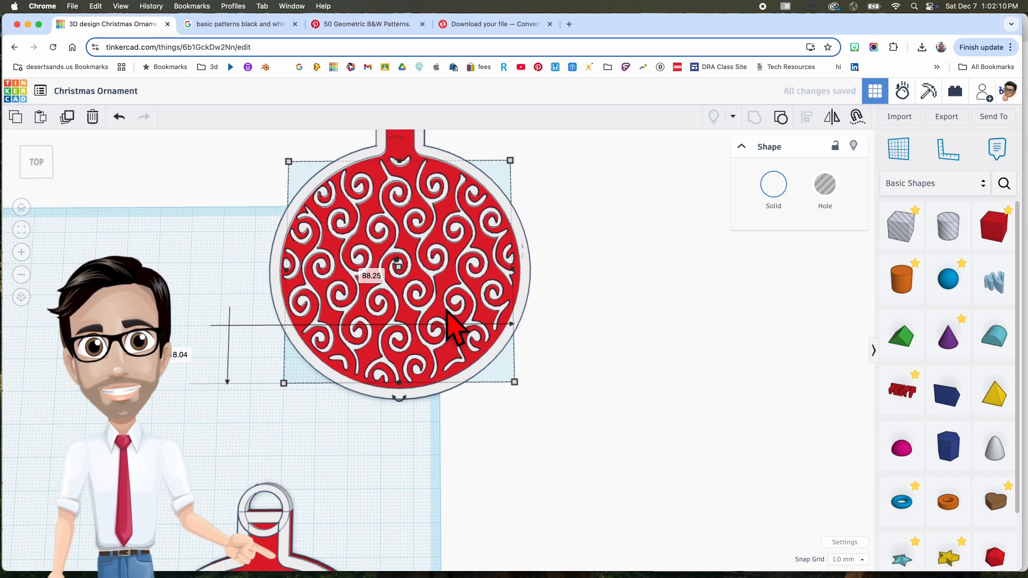
{"action": "mouse_move", "coordinate": [438, 265]}
{"action": "right_mouse_down"}
{"action": "mouse_move", "coordinate": [383, 218]}
{"action": "mouse_move", "coordinate": [436, 236]}
{"action": "mouse_move", "coordinate": [425, 289]}
{"action": "mouse_move", "coordinate": [396, 300]}
{"action": "right_mouse_up"}
{"action": "scroll", "coordinate": [409, 282], "scroll_direction": "down", "scroll_amount": 3}
{"action": "middle_click_drag", "start_coordinate": [409, 282], "coordinate": [443, 313]}
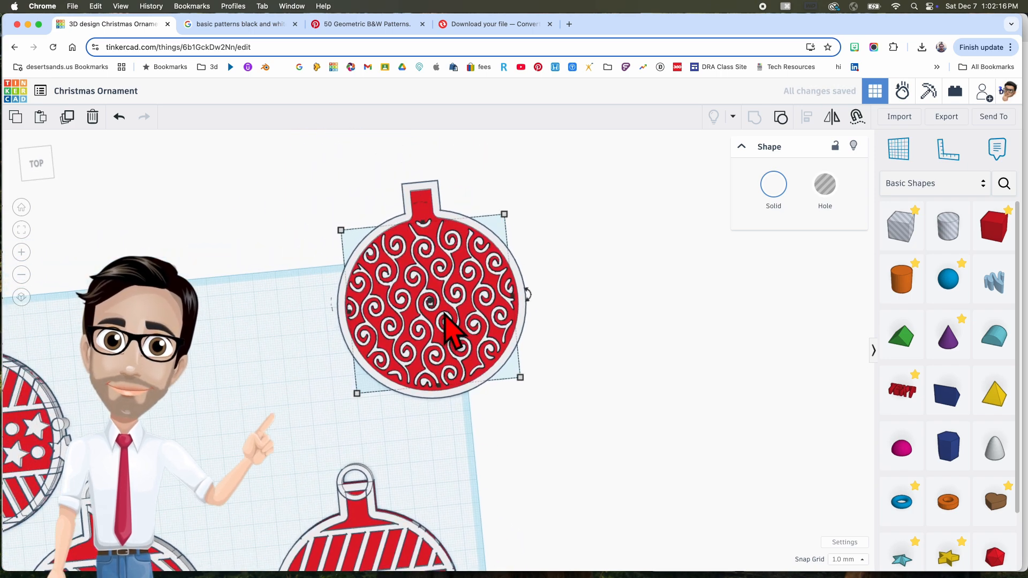
{"action": "right_click_drag", "start_coordinate": [443, 313], "coordinate": [469, 310]}
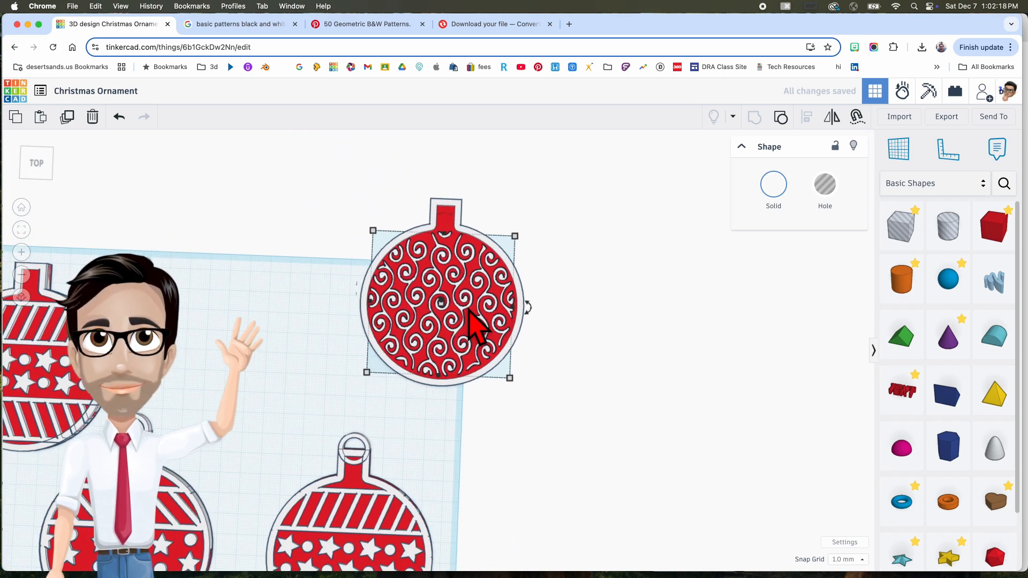
{"action": "scroll", "coordinate": [468, 309], "scroll_direction": "down", "scroll_amount": 2}
{"action": "scroll", "coordinate": [467, 310], "scroll_direction": "up", "scroll_amount": 4}
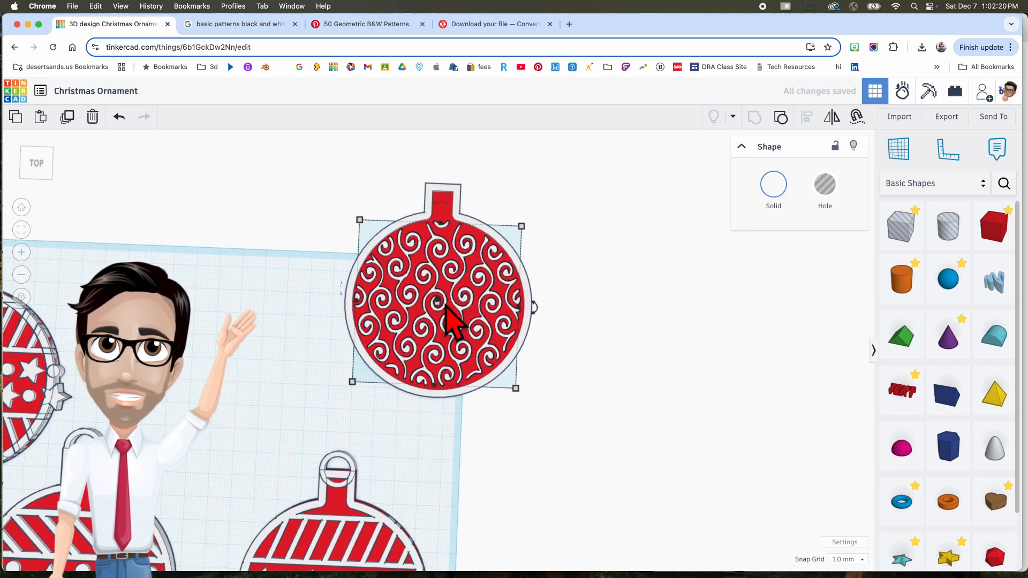
Step: Move the green diamond-patterned ornament to the workplane's lower-left corner
{"action": "middle_click_drag", "start_coordinate": [443, 310], "coordinate": [624, 347]}
{"action": "scroll", "coordinate": [319, 327], "scroll_direction": "down", "scroll_amount": 1}
{"action": "middle_click_drag", "start_coordinate": [319, 327], "coordinate": [618, 400]}
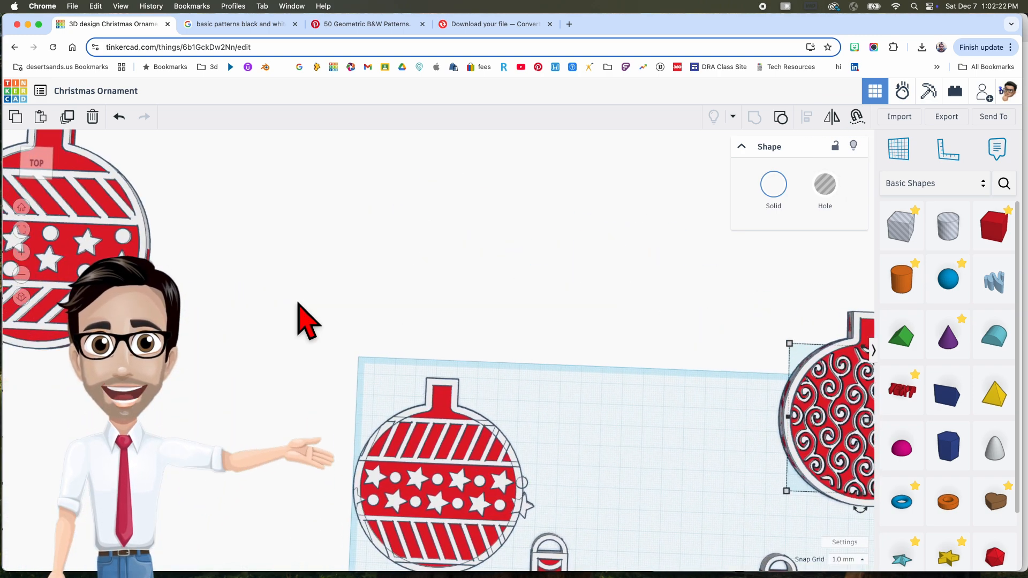
{"action": "middle_click_drag", "start_coordinate": [298, 303], "coordinate": [393, 236]}
{"action": "middle_click_drag", "start_coordinate": [267, 332], "coordinate": [252, 153]}
{"action": "middle_click_drag", "start_coordinate": [346, 375], "coordinate": [415, 150]}
{"action": "left_click_drag", "start_coordinate": [155, 260], "coordinate": [374, 504]}
{"action": "left_click_drag", "start_coordinate": [274, 452], "coordinate": [606, 340]}
{"action": "middle_click_drag", "start_coordinate": [607, 339], "coordinate": [368, 352]}
{"action": "right_click_drag", "start_coordinate": [368, 352], "coordinate": [392, 357]}
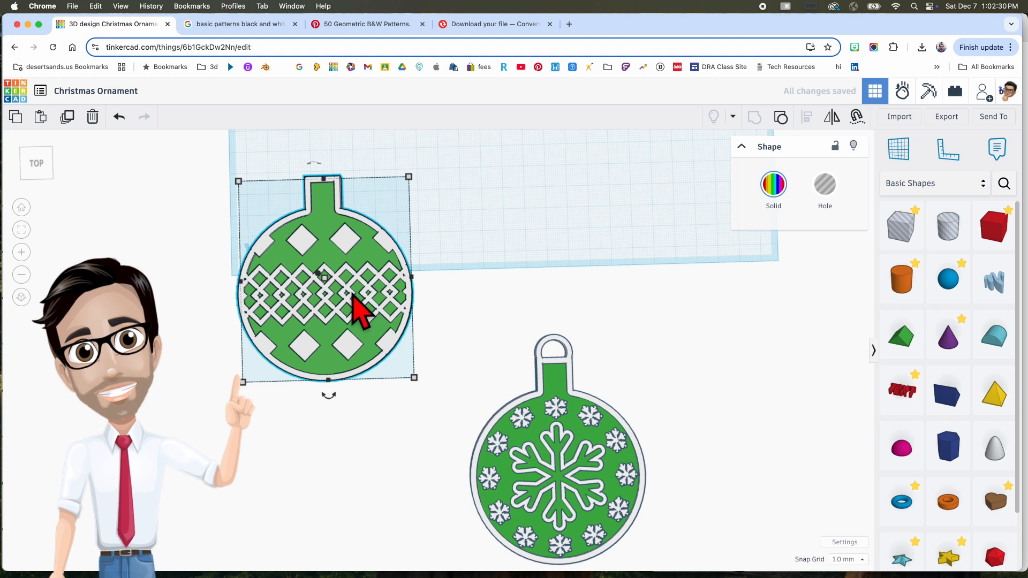
Step: Move the green snowflake ornament up to the workplane's lower edge, beside the green diamond-patterned ornament
{"action": "middle_click_drag", "start_coordinate": [494, 300], "coordinate": [384, 324]}
{"action": "left_click_drag", "start_coordinate": [543, 553], "coordinate": [542, 551]}
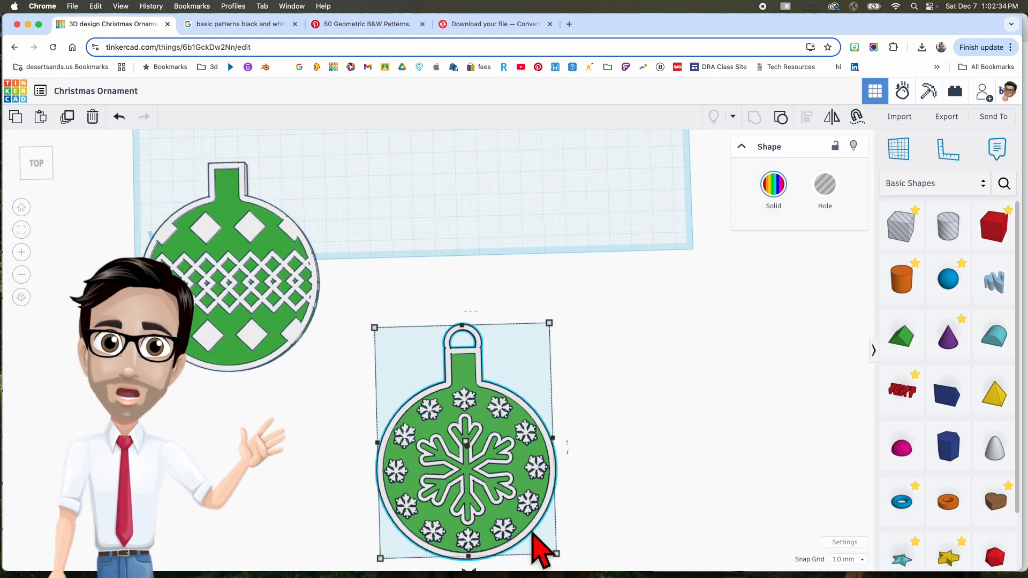
{"action": "left_click_drag", "start_coordinate": [526, 495], "coordinate": [539, 378]}
{"action": "middle_click_drag", "start_coordinate": [629, 384], "coordinate": [549, 432]}
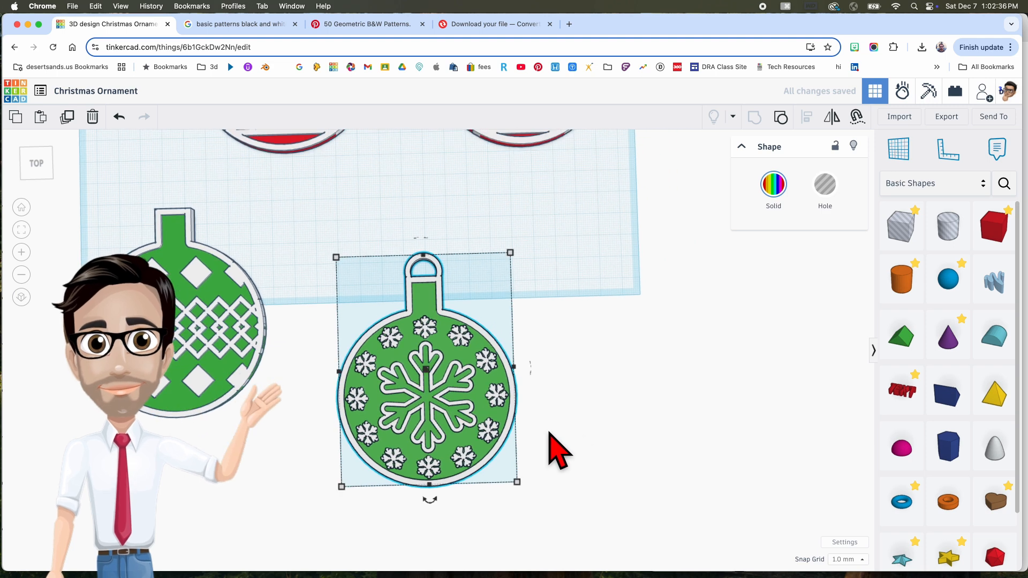
{"action": "left_click", "coordinate": [548, 426]}
{"action": "left_click_drag", "start_coordinate": [447, 322], "coordinate": [410, 280]}
{"action": "middle_click_drag", "start_coordinate": [409, 280], "coordinate": [403, 308]}
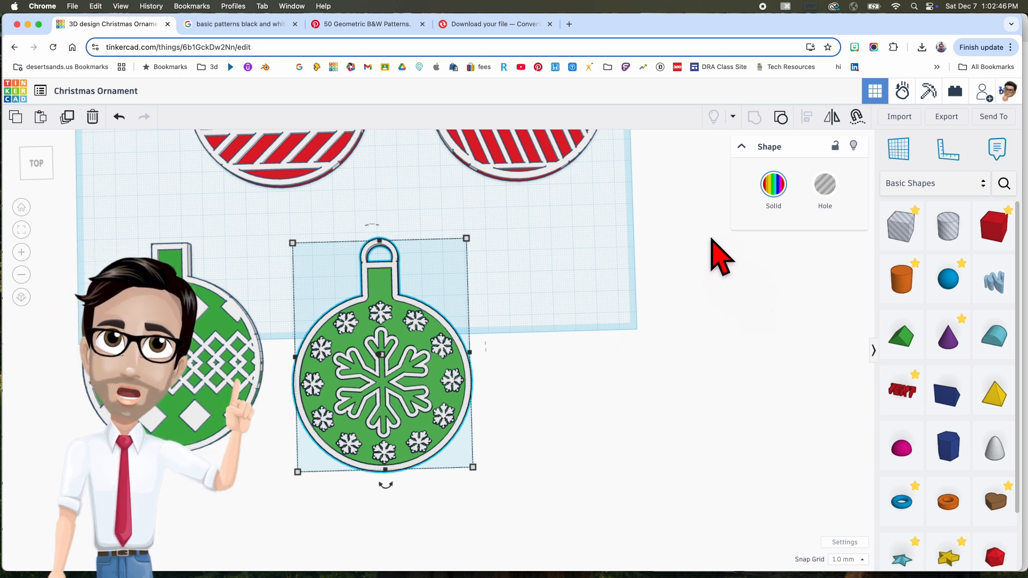
Step: Move the green ornament with wavy bands and dots to the right of the green snowflake ornament
{"action": "right_click_drag", "start_coordinate": [468, 364], "coordinate": [399, 343]}
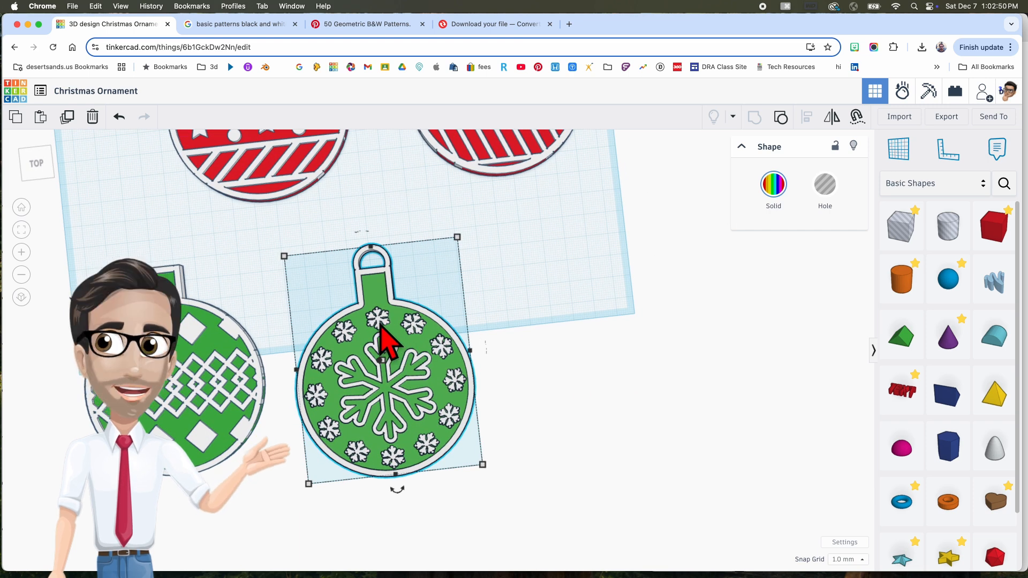
{"action": "scroll", "coordinate": [380, 324], "scroll_direction": "up", "scroll_amount": 3}
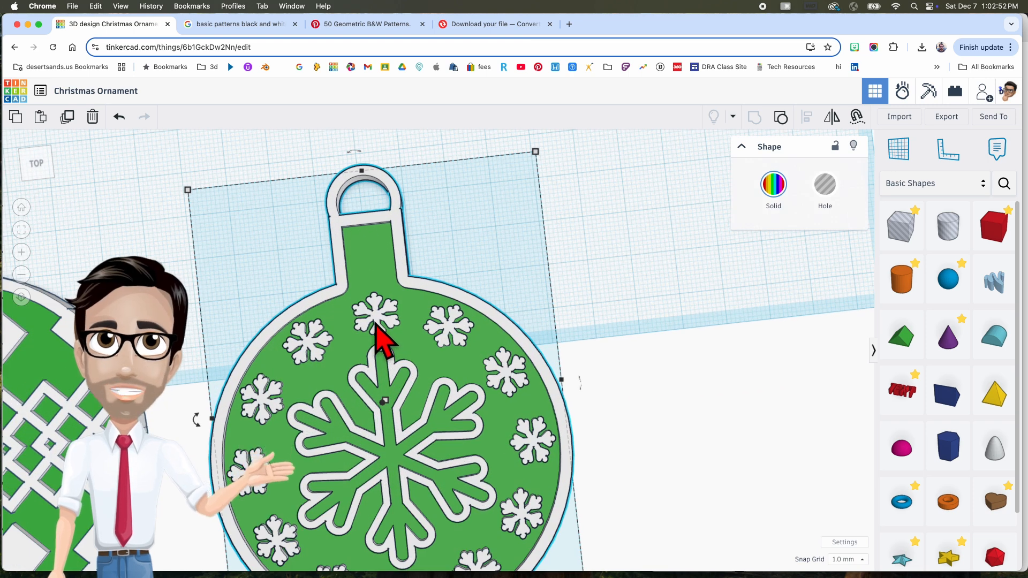
{"action": "scroll", "coordinate": [387, 342], "scroll_direction": "down", "scroll_amount": 2}
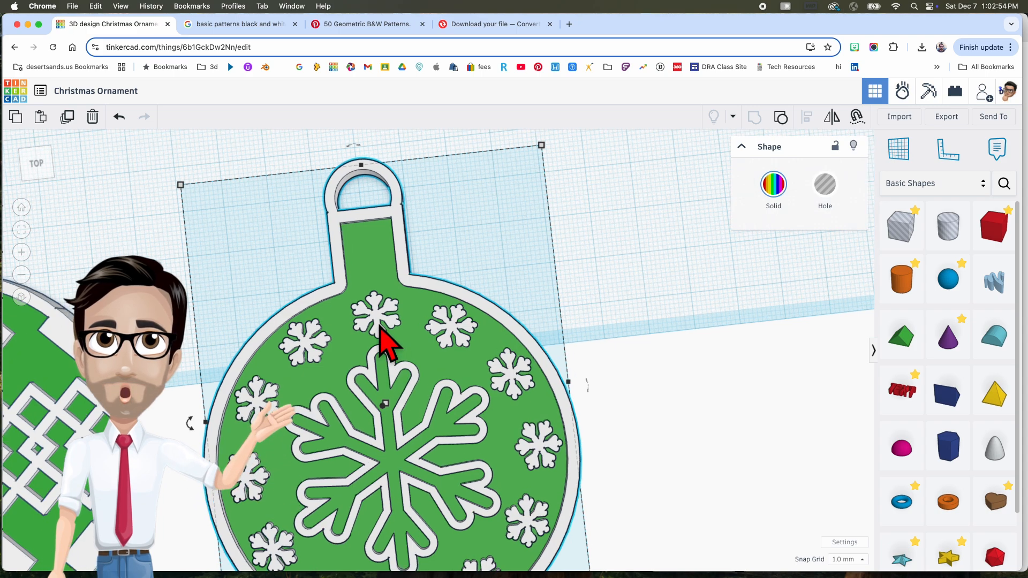
{"action": "scroll", "coordinate": [556, 377], "scroll_direction": "down", "scroll_amount": 4}
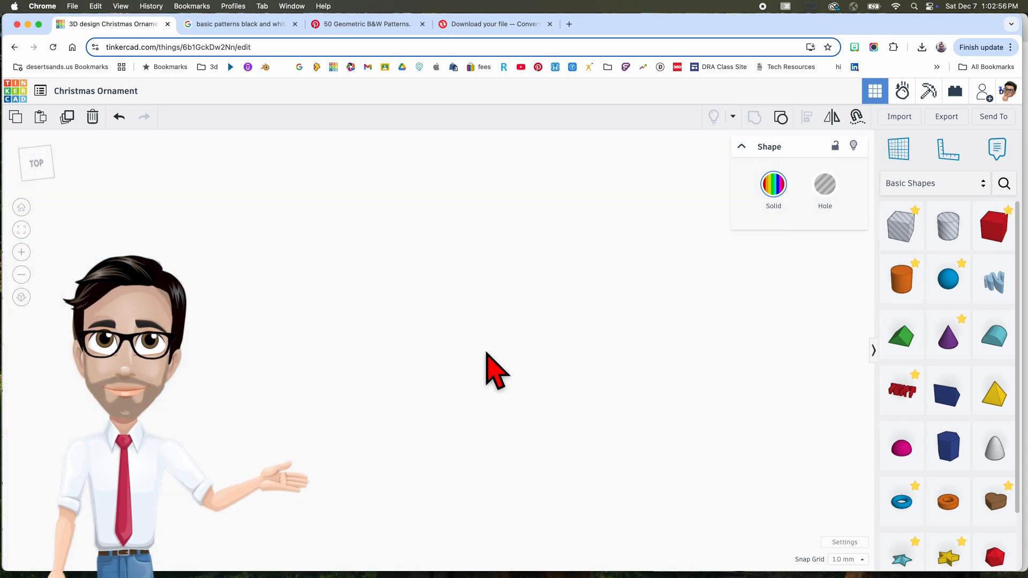
{"action": "middle_click_drag", "start_coordinate": [546, 356], "coordinate": [435, 367]}
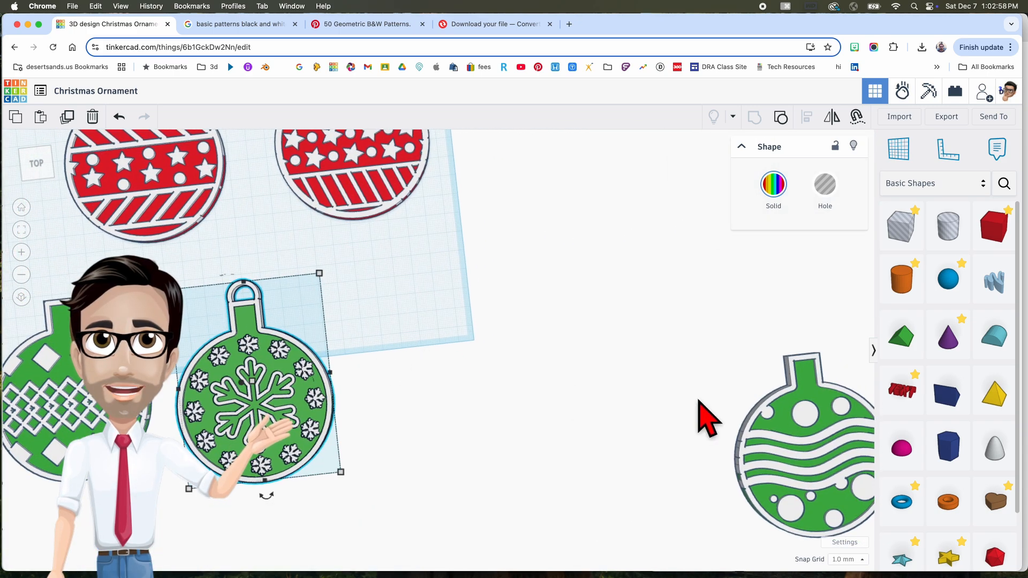
{"action": "left_click_drag", "start_coordinate": [808, 472], "coordinate": [809, 474]}
{"action": "mouse_move", "coordinate": [853, 539]}
{"action": "left_mouse_down"}
{"action": "mouse_move", "coordinate": [481, 394]}
{"action": "mouse_move", "coordinate": [463, 398]}
{"action": "left_mouse_up"}
Step: Move the green name ornament about 346 mm left and 151 mm down, between the top-row striped and swirl ornaments
{"action": "middle_click_drag", "start_coordinate": [536, 368], "coordinate": [536, 417]}
{"action": "middle_click_drag", "start_coordinate": [489, 282], "coordinate": [499, 473]}
{"action": "middle_click_drag", "start_coordinate": [557, 337], "coordinate": [393, 429]}
{"action": "scroll", "coordinate": [408, 418], "scroll_direction": "up", "scroll_amount": 3}
{"action": "scroll", "coordinate": [408, 419], "scroll_direction": "down", "scroll_amount": 4}
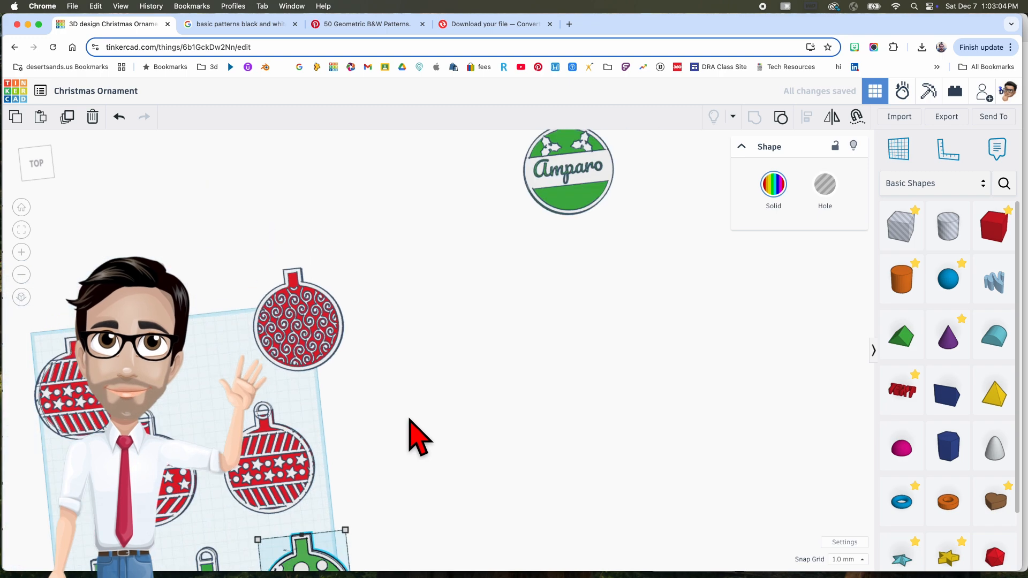
{"action": "left_click_drag", "start_coordinate": [620, 213], "coordinate": [247, 446]}
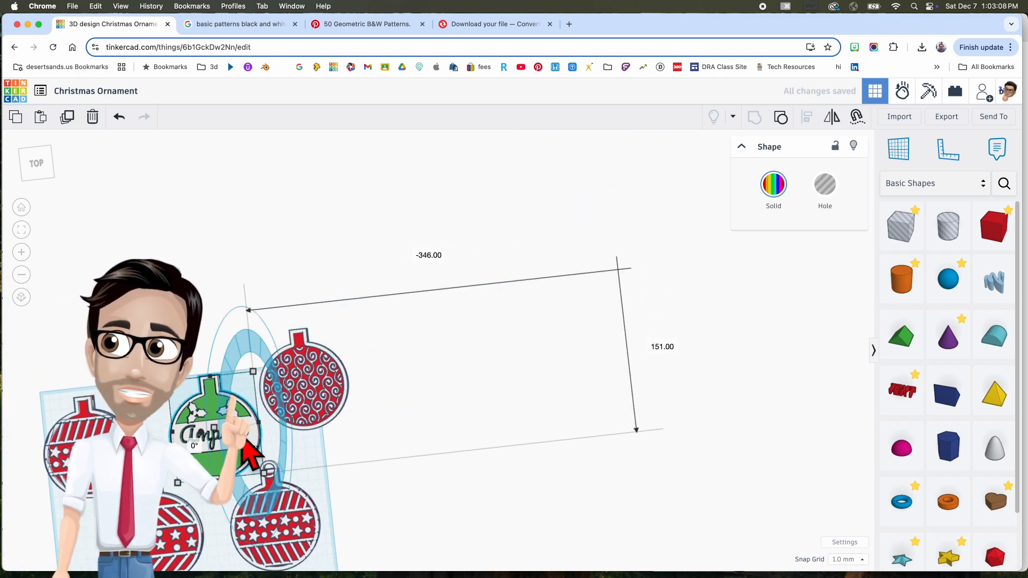
Step: Examine the green name ornament's lettering, holly leaves and center band up close
{"action": "key", "text": "f"}
{"action": "right_click_drag", "start_coordinate": [273, 441], "coordinate": [277, 445]}
{"action": "scroll", "coordinate": [321, 444], "scroll_direction": "down", "scroll_amount": 4}
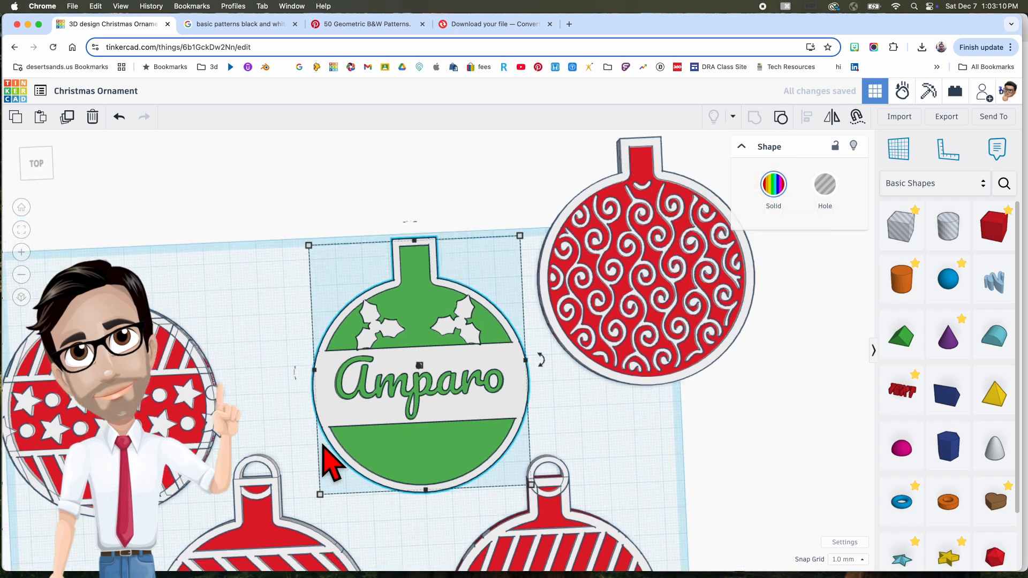
{"action": "left_click", "coordinate": [297, 405]}
{"action": "scroll", "coordinate": [310, 407], "scroll_direction": "up", "scroll_amount": 3}
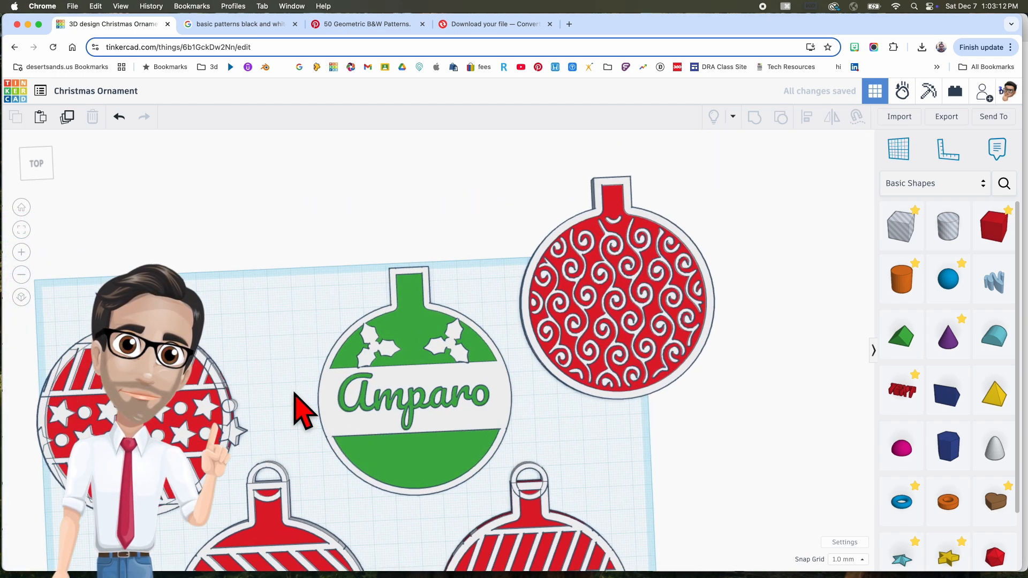
{"action": "middle_click_drag", "start_coordinate": [529, 436], "coordinate": [483, 396]}
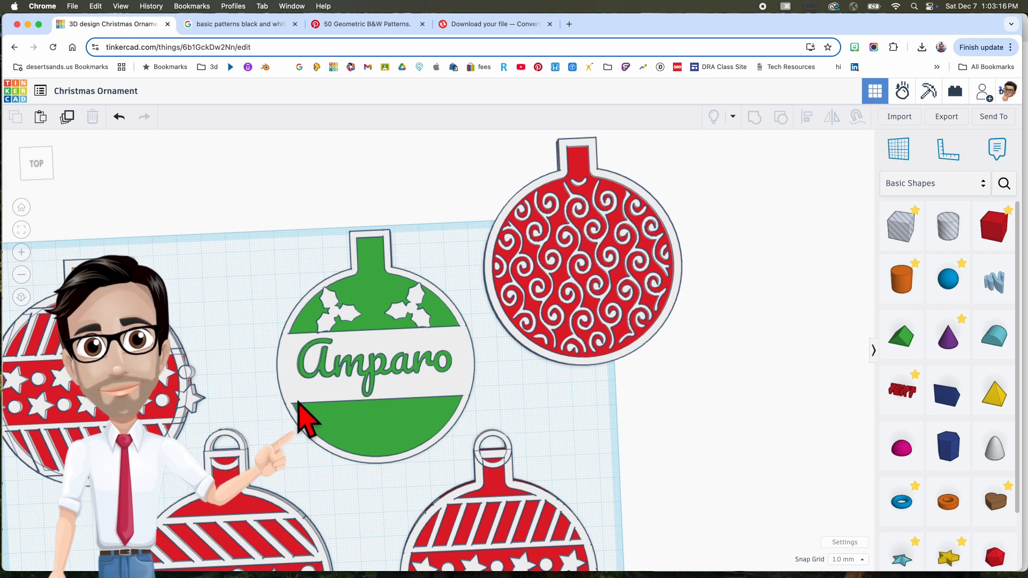
{"action": "left_click", "coordinate": [434, 291]}
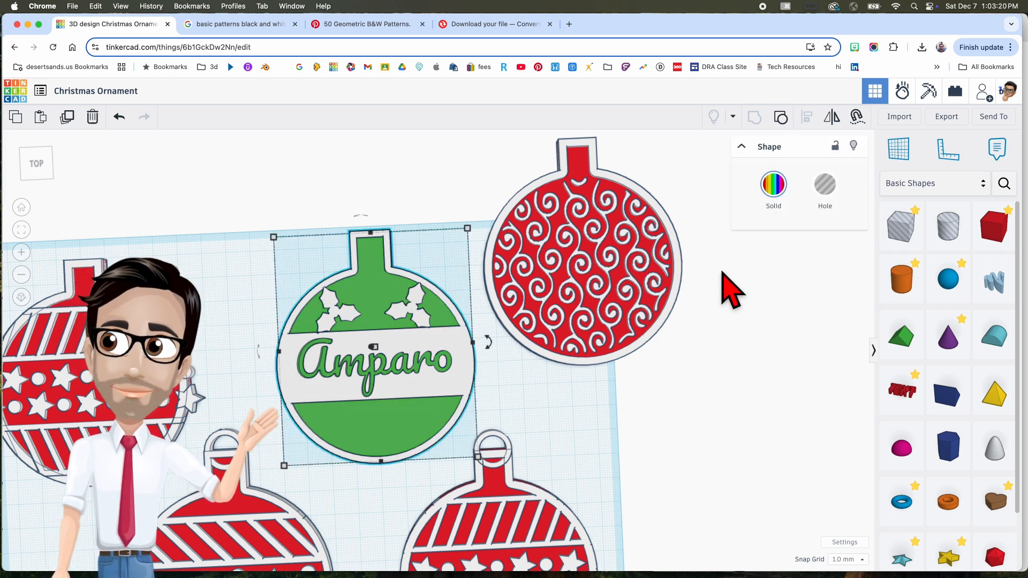
{"action": "right_click_drag", "start_coordinate": [540, 394], "coordinate": [534, 387]}
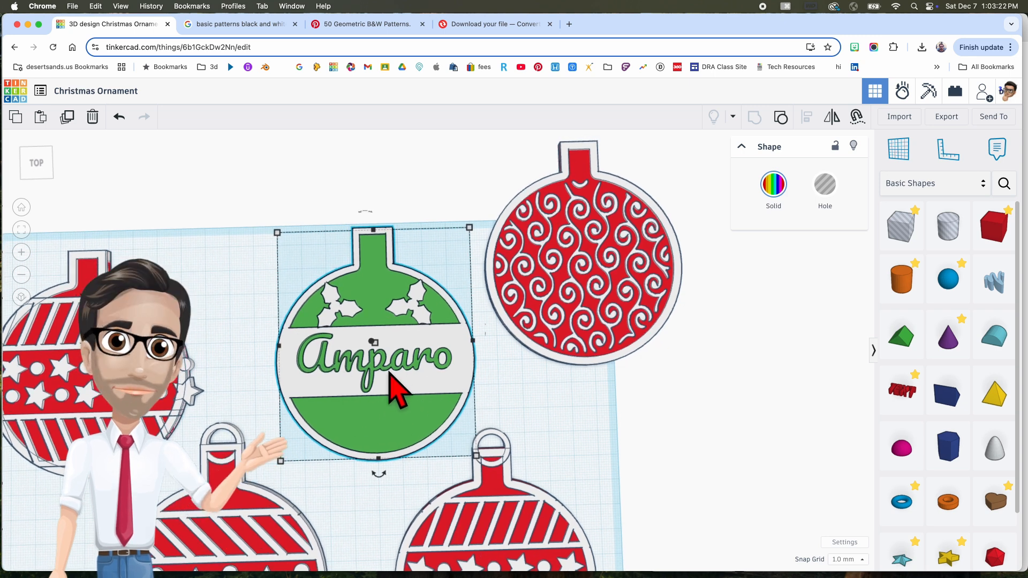
Step: Open Google Drive in a new browser tab
{"action": "left_click", "coordinate": [569, 24]}
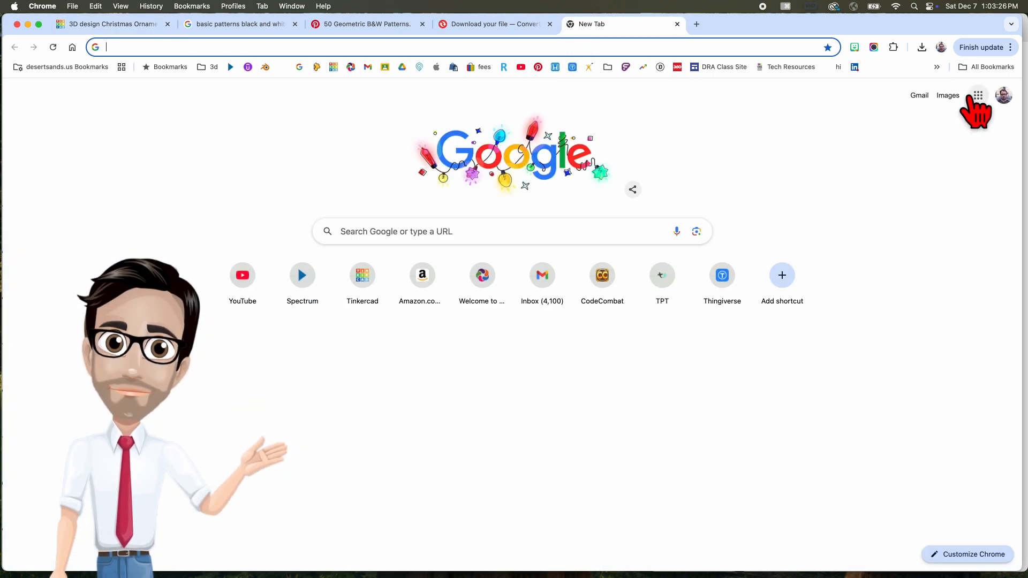
{"action": "left_click", "coordinate": [402, 67]}
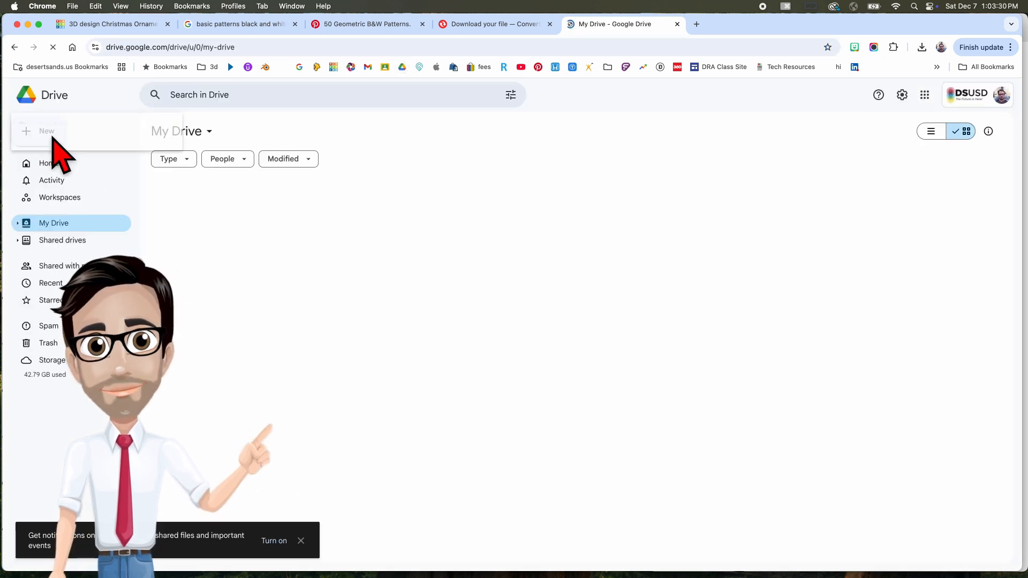
{"action": "left_click", "coordinate": [49, 131]}
{"action": "left_click", "coordinate": [71, 205]}
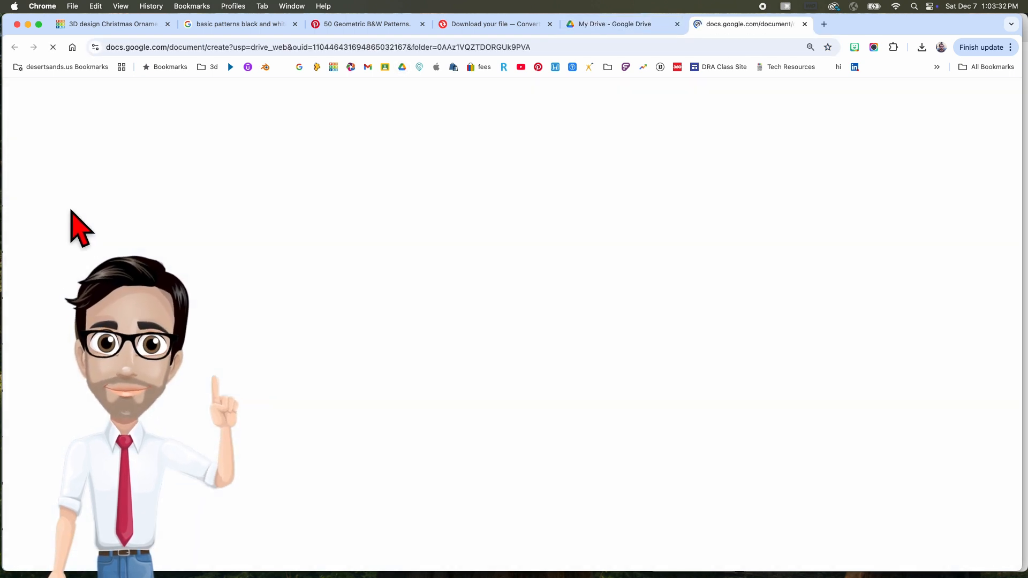
{"action": "left_click", "coordinate": [37, 100]}
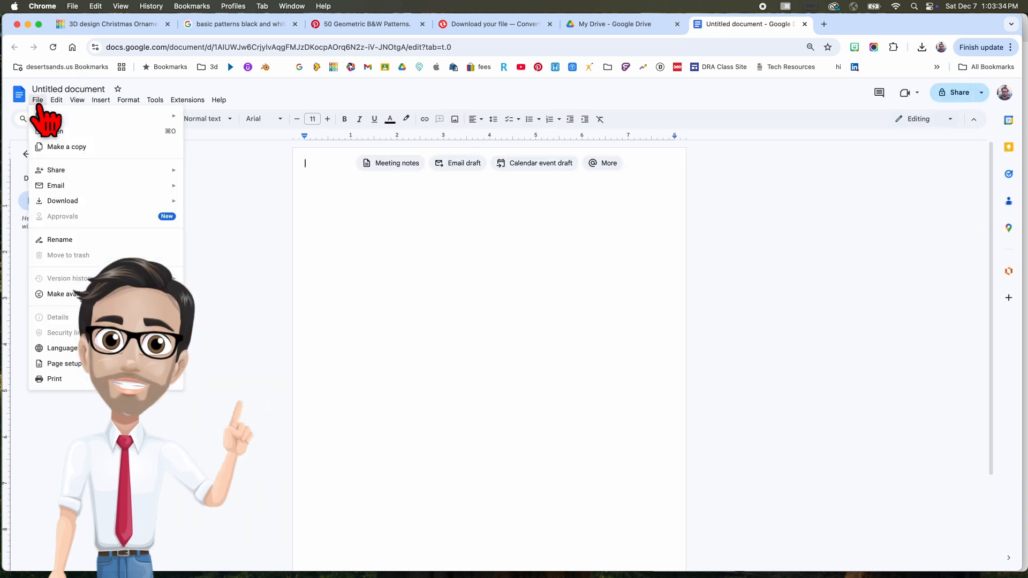
{"action": "mouse_move", "coordinate": [77, 117]}
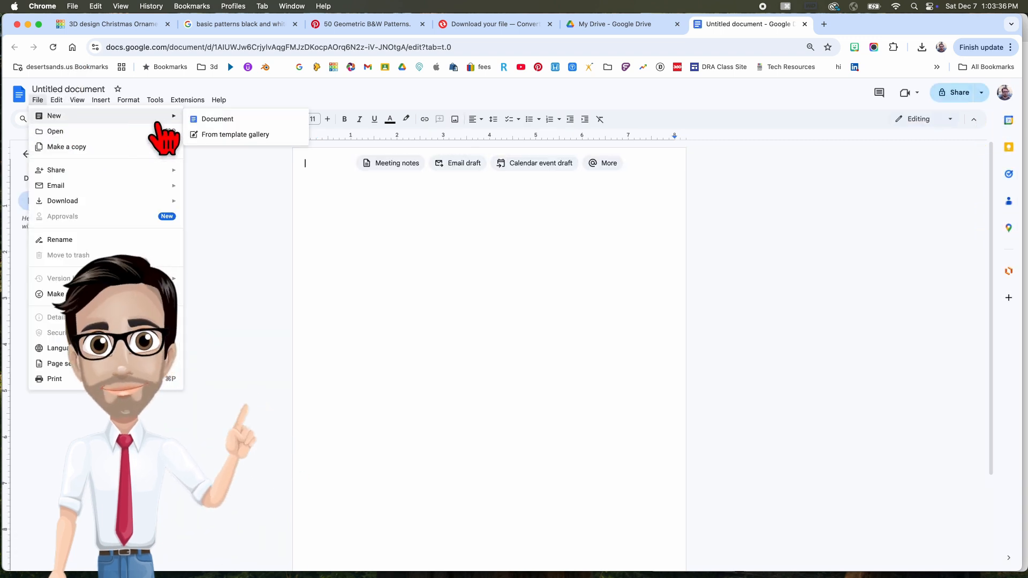
{"action": "left_click", "coordinate": [621, 24]}
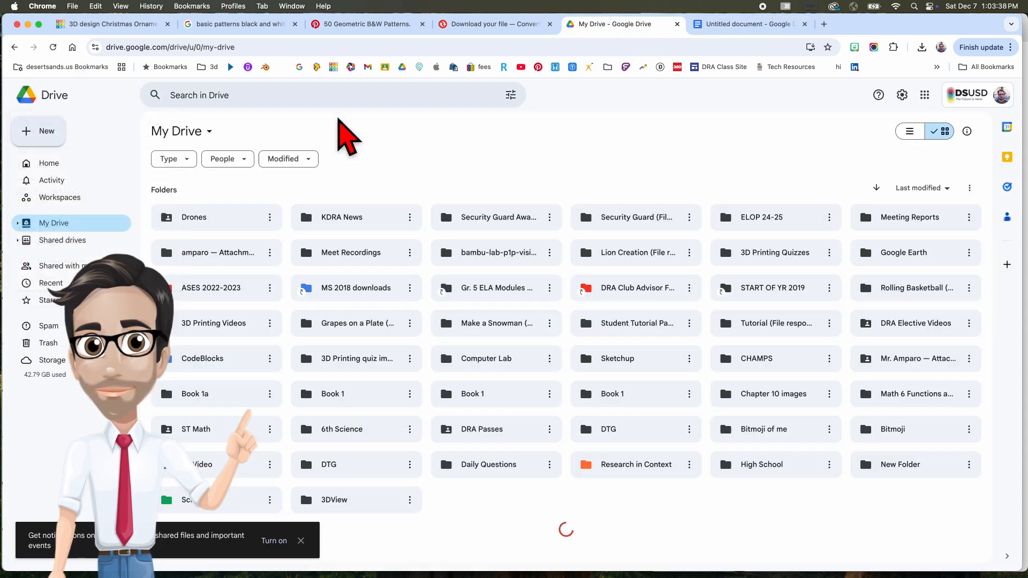
Step: Create a new blank Google Drawings file from Drive
{"action": "left_click", "coordinate": [56, 137]}
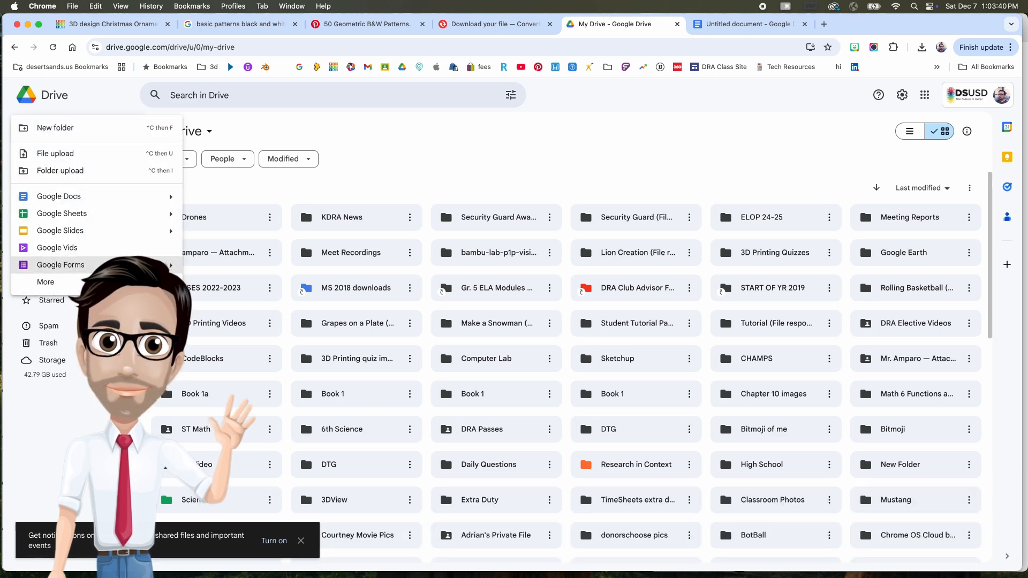
{"action": "mouse_move", "coordinate": [45, 282]}
{"action": "left_click", "coordinate": [233, 289]}
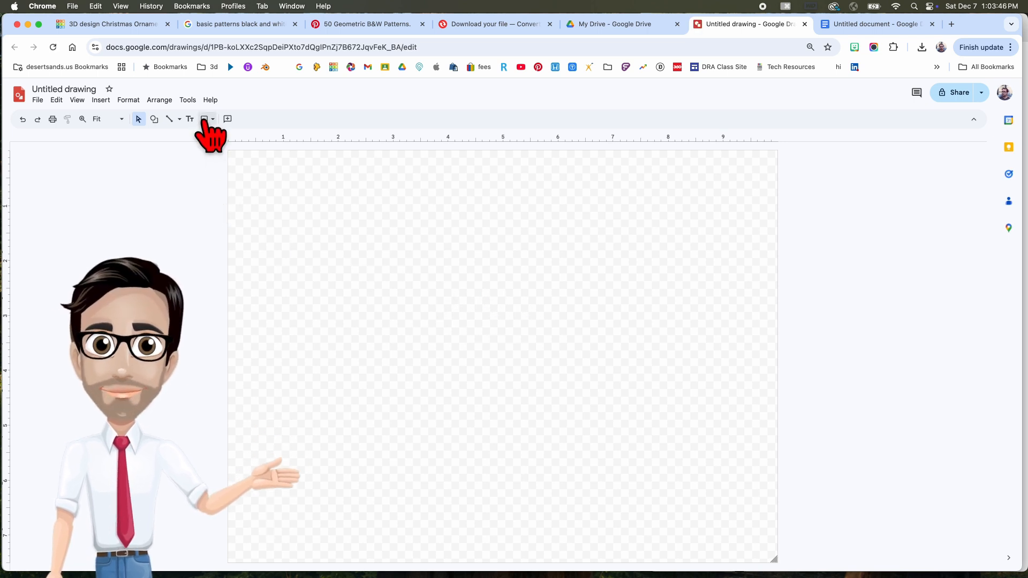
Step: Add a text box about 6 inches wide and 3.2 inches high near the canvas center and enter the surname
{"action": "left_click", "coordinate": [190, 119]}
{"action": "left_click_drag", "start_coordinate": [399, 274], "coordinate": [731, 450]}
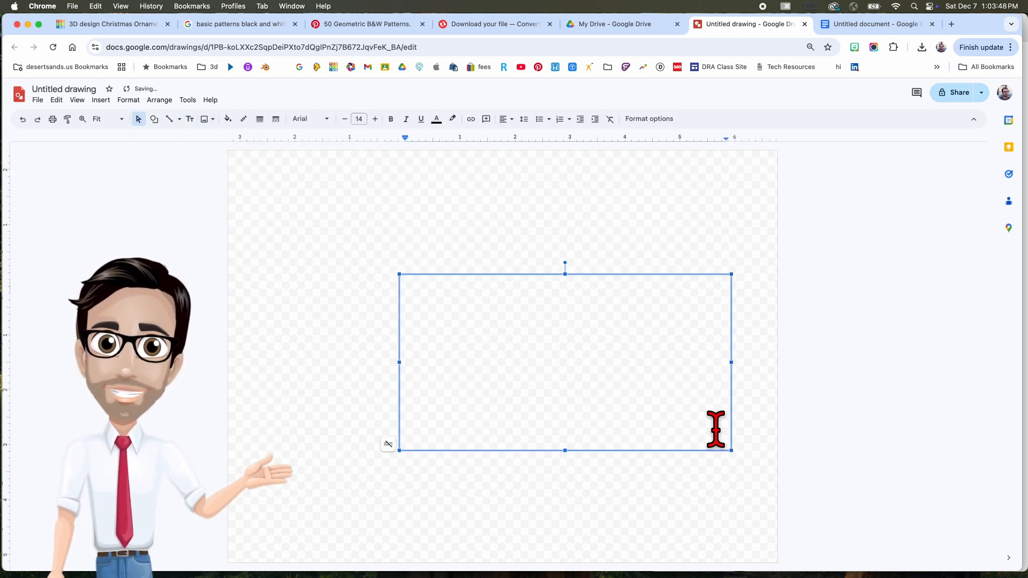
{"action": "type", "text": "Amparo"}
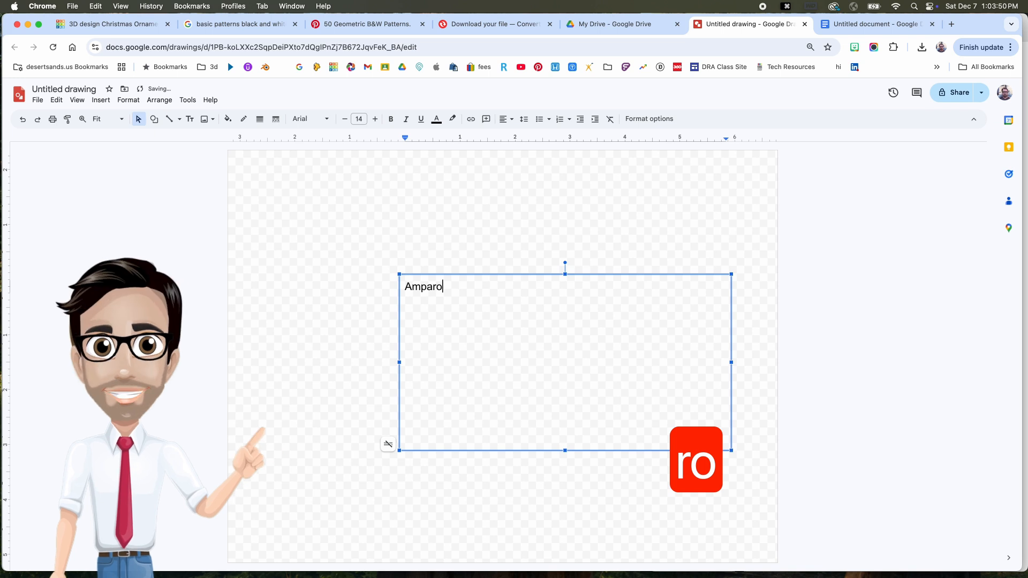
Step: Format all the name text in the Pacifico font and enlarge it
{"action": "key", "text": "super+a"}
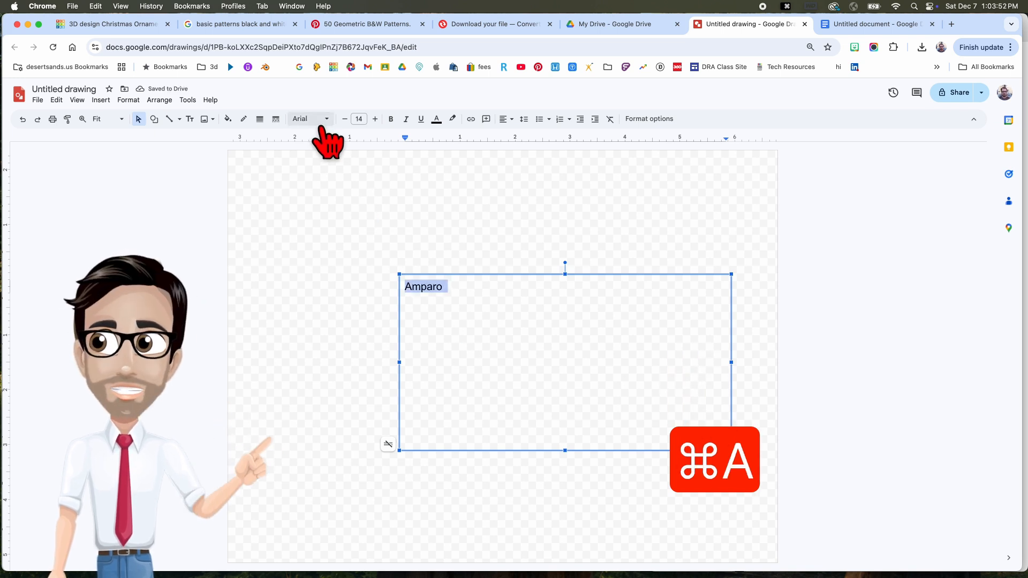
{"action": "left_click", "coordinate": [323, 120]}
{"action": "left_click", "coordinate": [347, 195]}
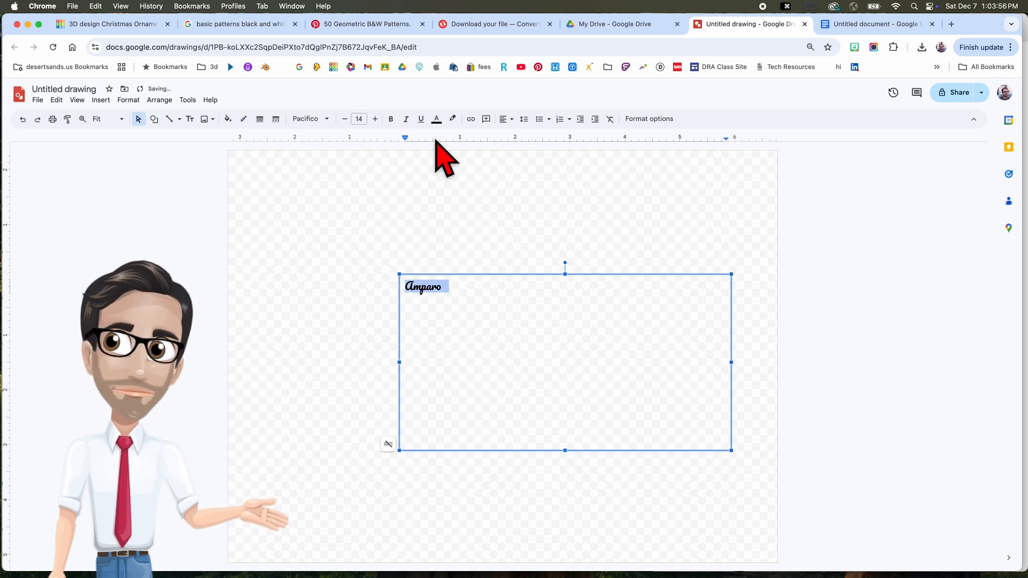
{"action": "left_click", "coordinate": [377, 119]}
{"action": "left_click", "coordinate": [377, 119]}
{"action": "left_click", "coordinate": [356, 240]}
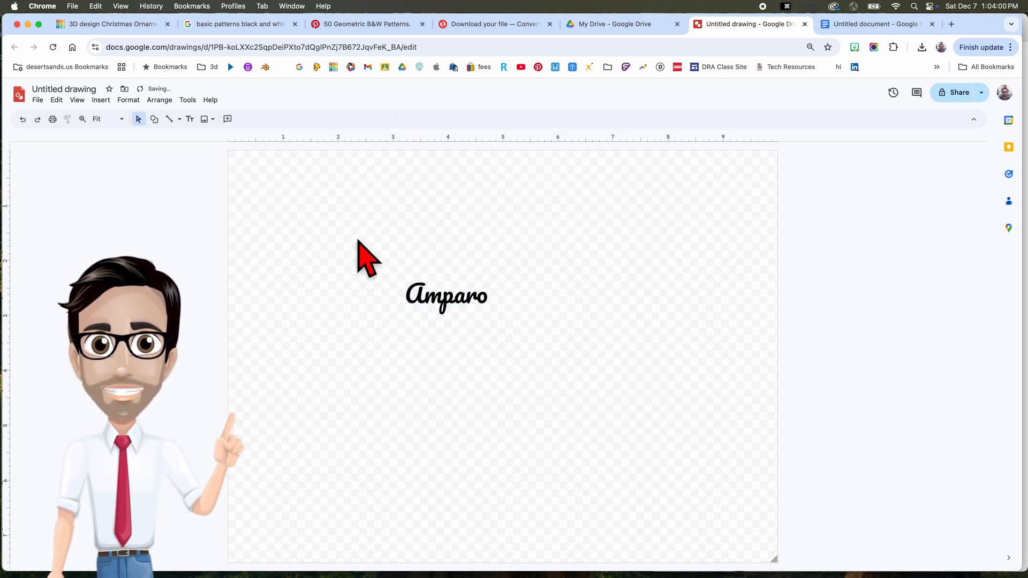
Step: Download the drawing as a Scalable Vector Graphics file named "name file" in the Christmas tree ornament folder
{"action": "left_click", "coordinate": [38, 100]}
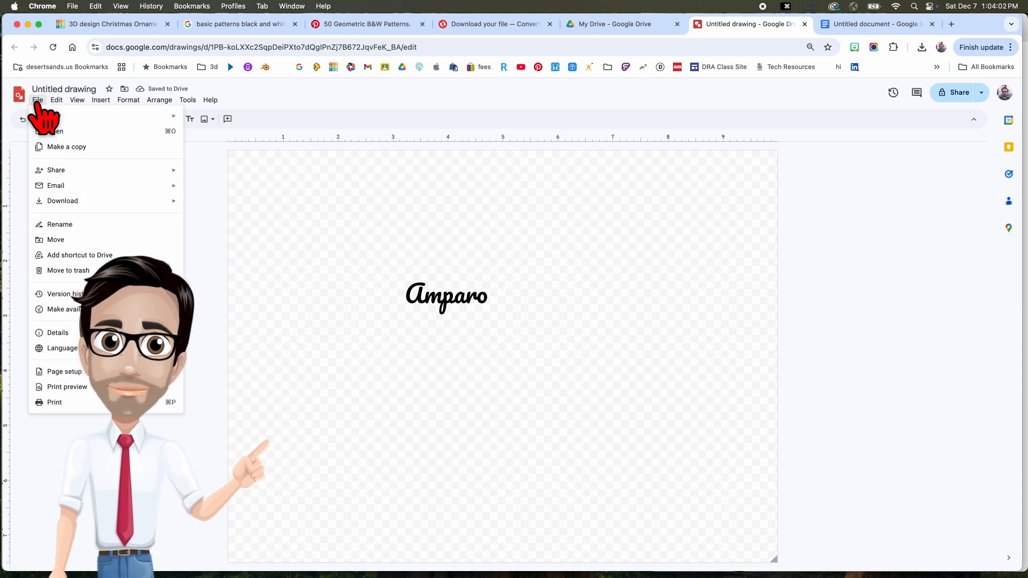
{"action": "mouse_move", "coordinate": [96, 203]}
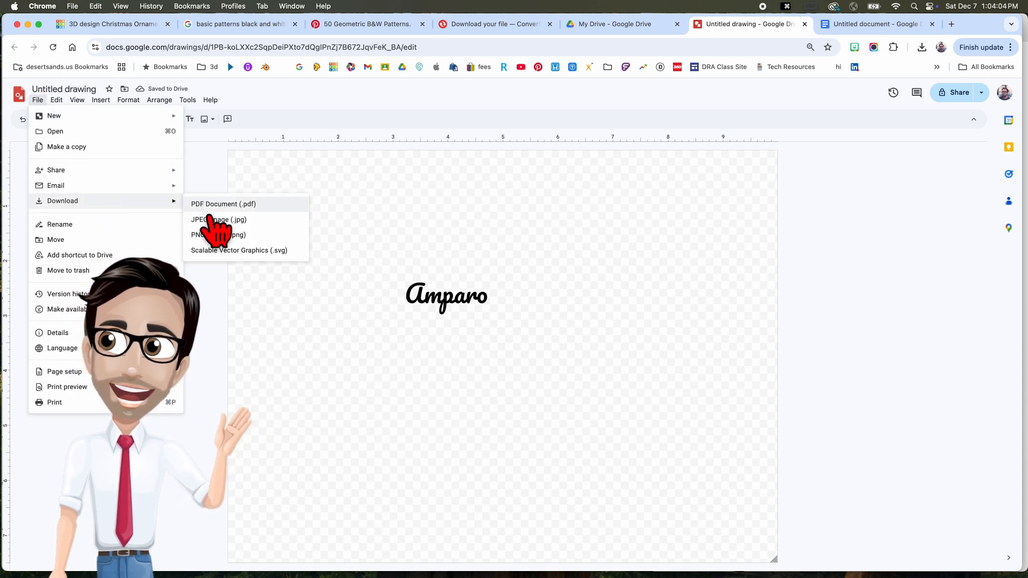
{"action": "left_click", "coordinate": [241, 250]}
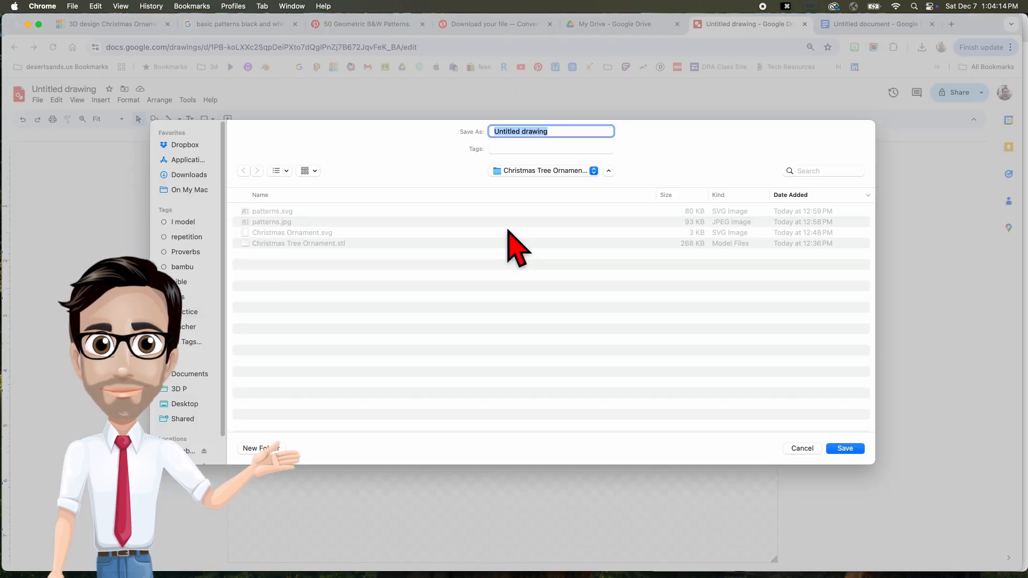
{"action": "type", "text": "name"}
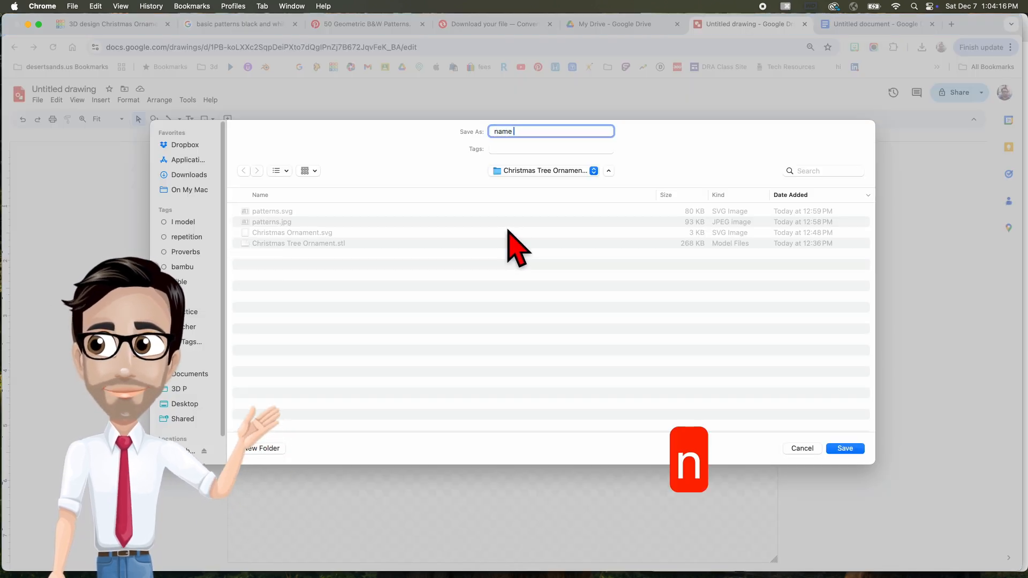
{"action": "type", "text": " s"}
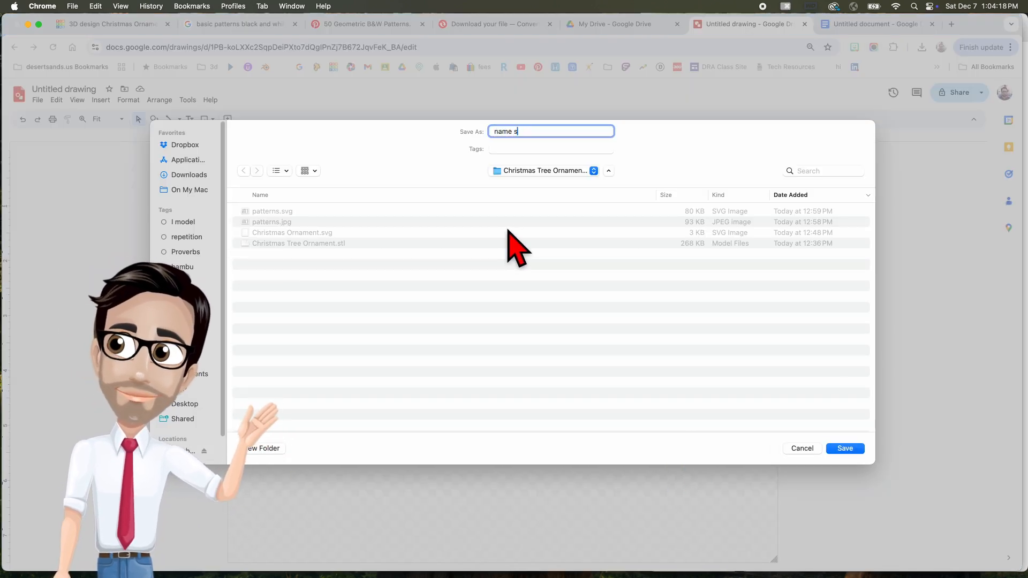
{"action": "type", "text": "vgle"}
{"action": "key", "text": "Return"}
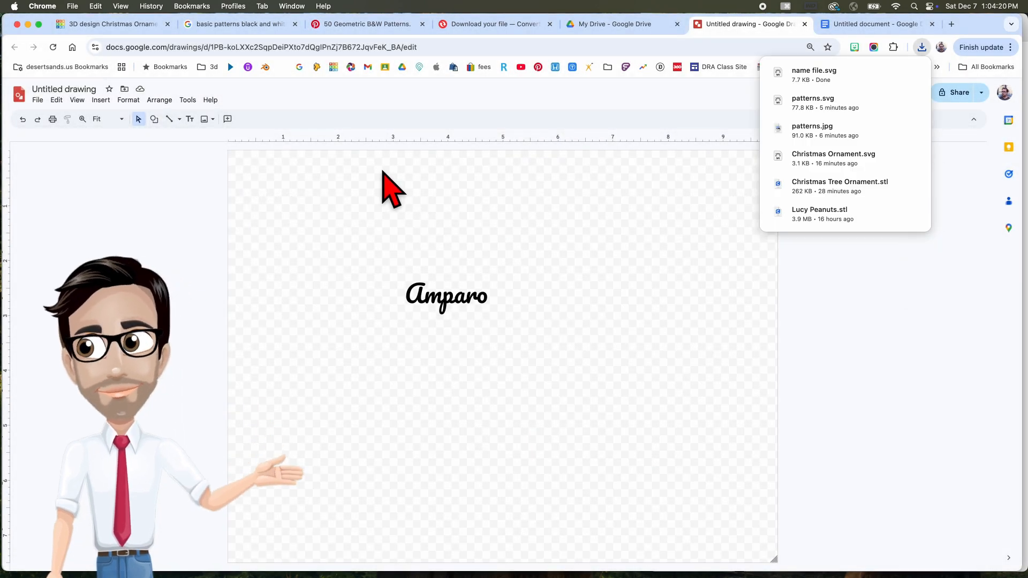
Step: Switch back to the Tinkercad Christmas Ornament design and import name file.svg
{"action": "left_click", "coordinate": [94, 23]}
{"action": "scroll", "coordinate": [495, 361], "scroll_direction": "down", "scroll_amount": 3}
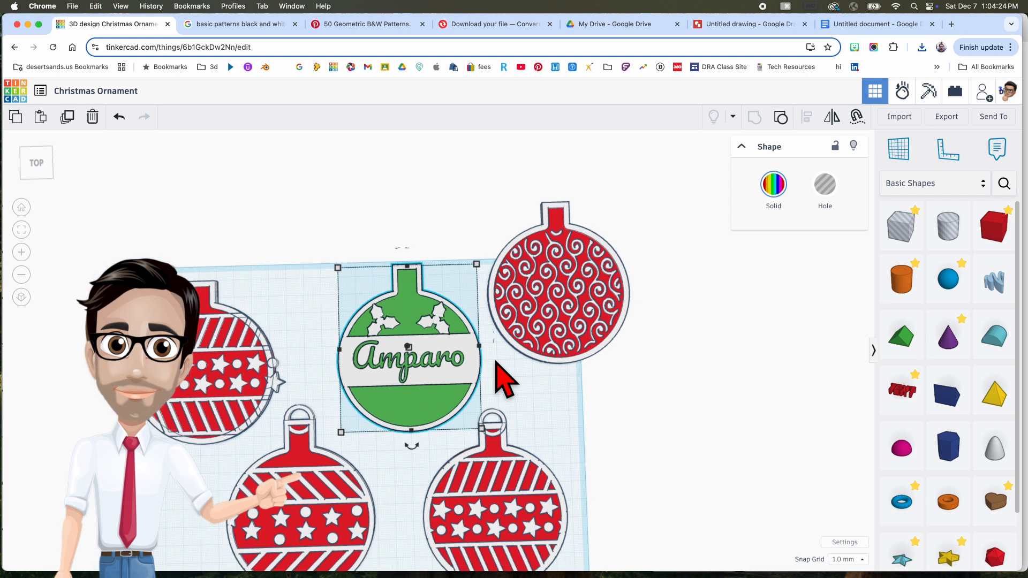
{"action": "middle_click_drag", "start_coordinate": [494, 360], "coordinate": [419, 352]}
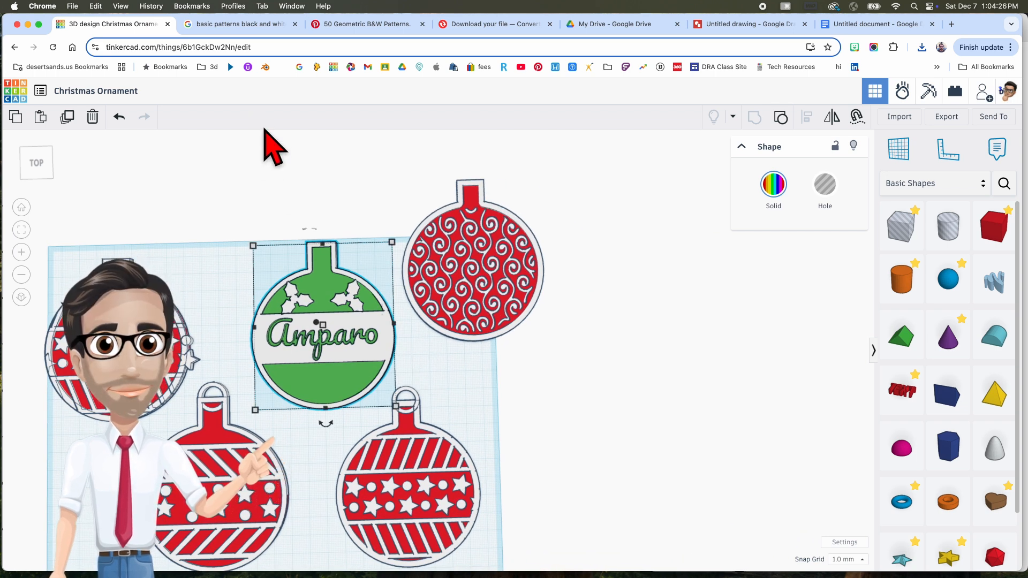
{"action": "left_click", "coordinate": [459, 371]}
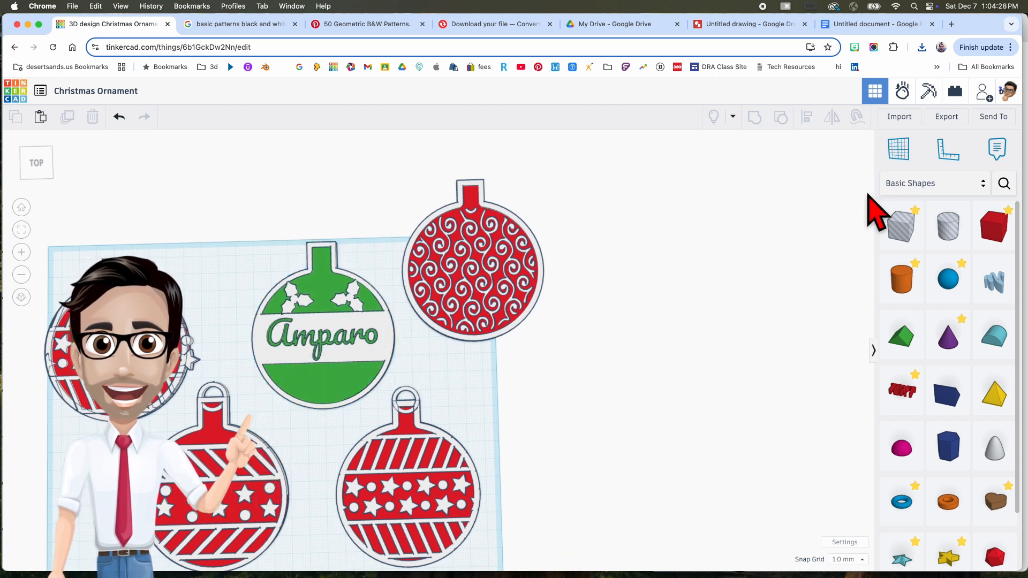
{"action": "left_click", "coordinate": [899, 116]}
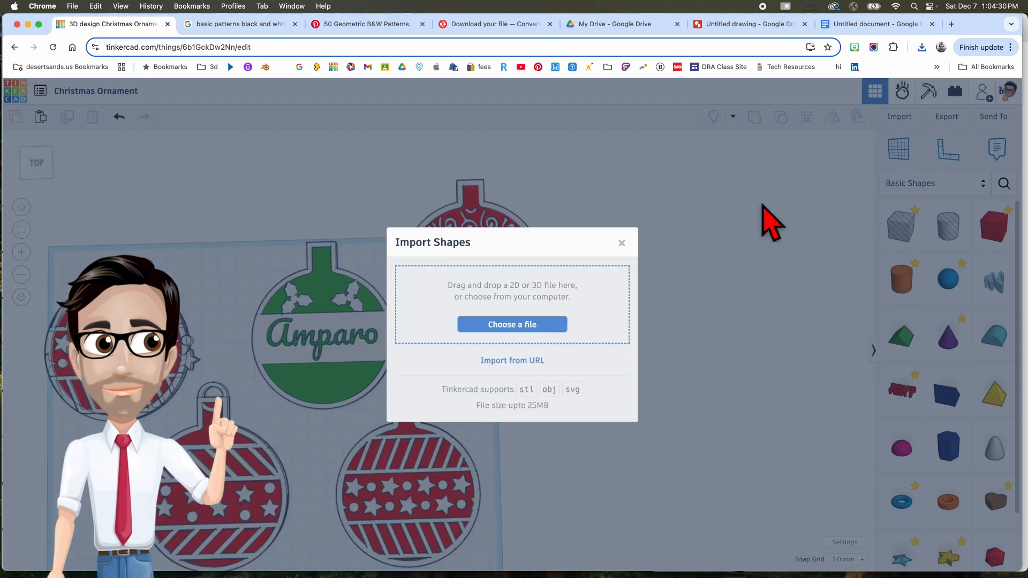
{"action": "left_click", "coordinate": [527, 321]}
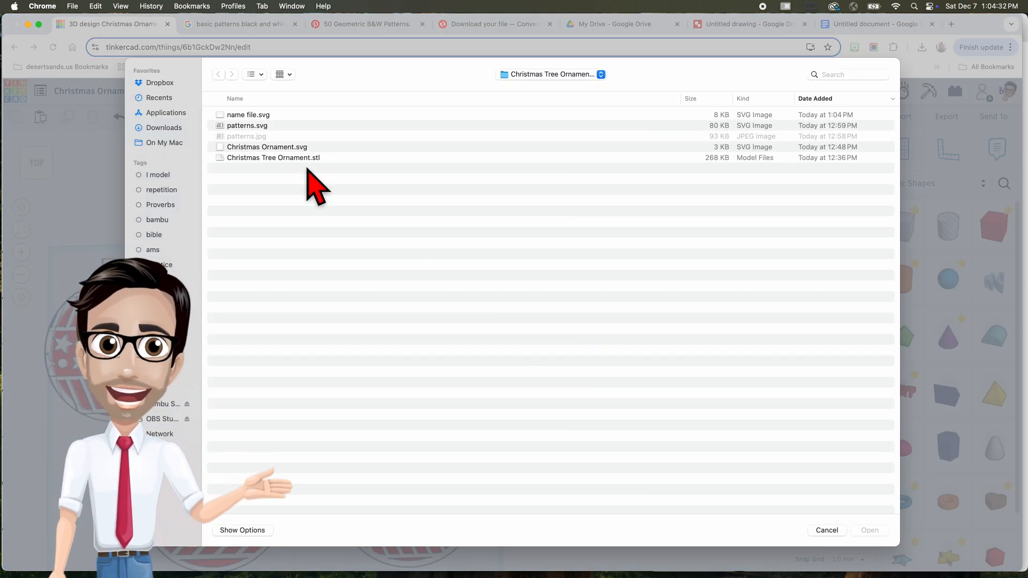
{"action": "left_click", "coordinate": [273, 116]}
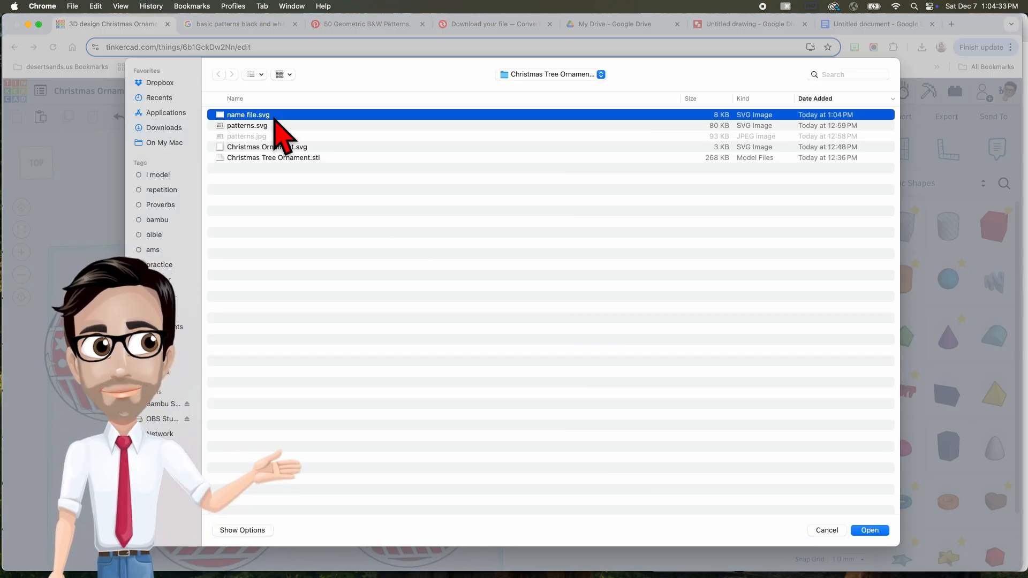
{"action": "left_click", "coordinate": [870, 530]}
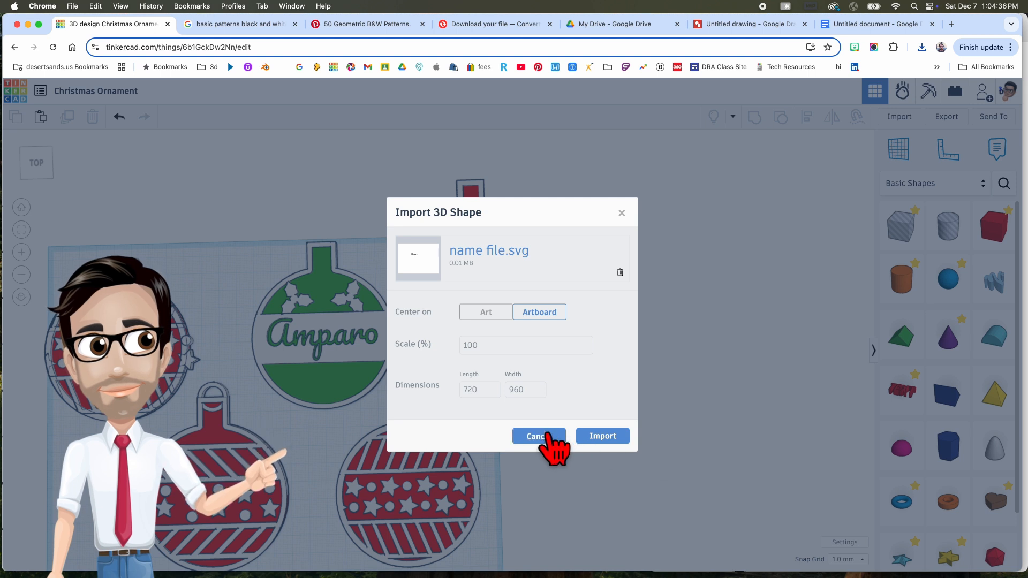
{"action": "left_click_drag", "start_coordinate": [482, 390], "coordinate": [460, 390]}
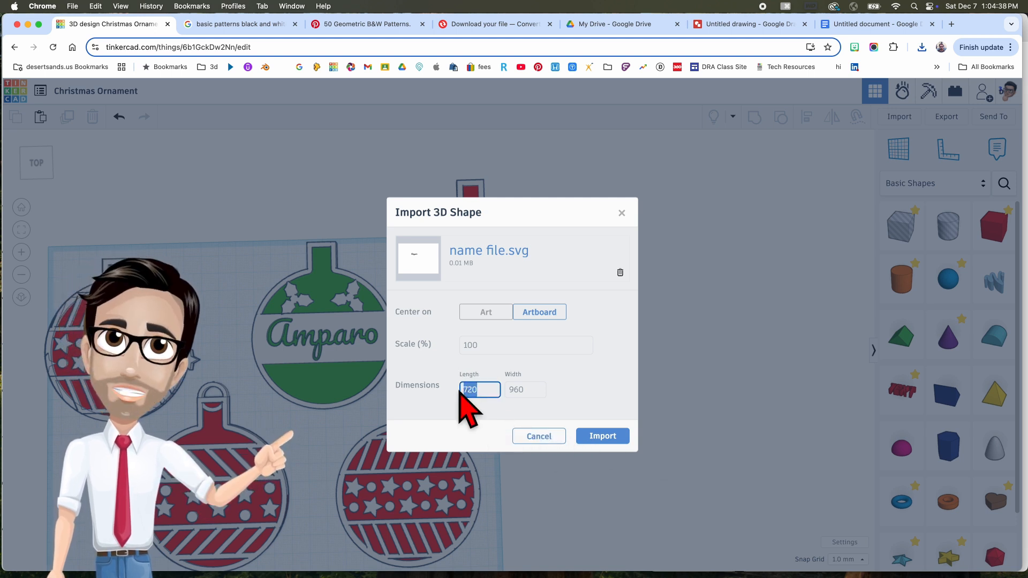
{"action": "left_click", "coordinate": [602, 436]}
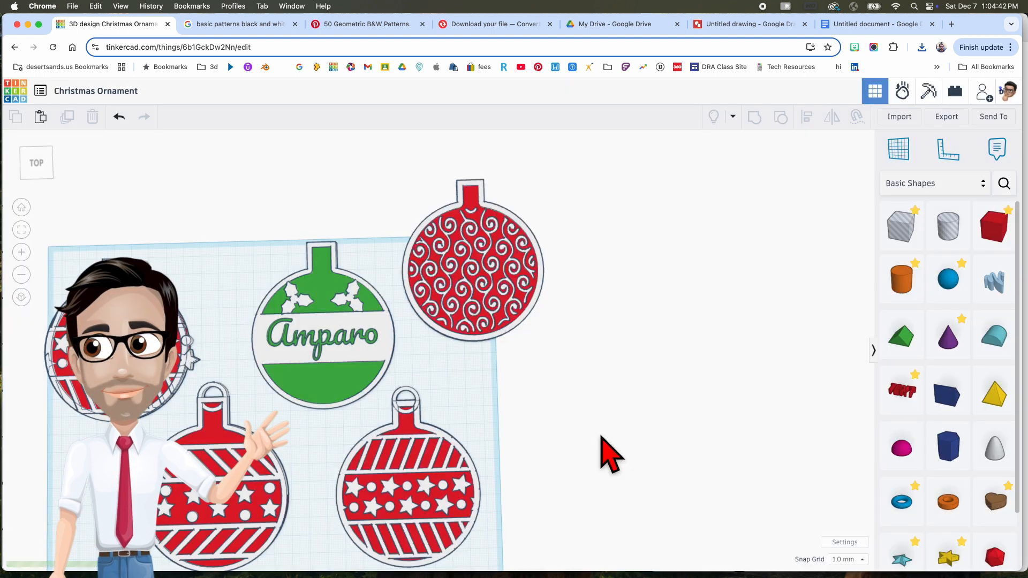
Step: Inspect the recessed name lettering on the green ornament from a tilted close-up view
{"action": "middle_click_drag", "start_coordinate": [517, 408], "coordinate": [622, 368]}
{"action": "scroll", "coordinate": [614, 400], "scroll_direction": "down", "scroll_amount": 1}
{"action": "scroll", "coordinate": [479, 333], "scroll_direction": "down", "scroll_amount": 3}
{"action": "scroll", "coordinate": [479, 333], "scroll_direction": "up", "scroll_amount": 6}
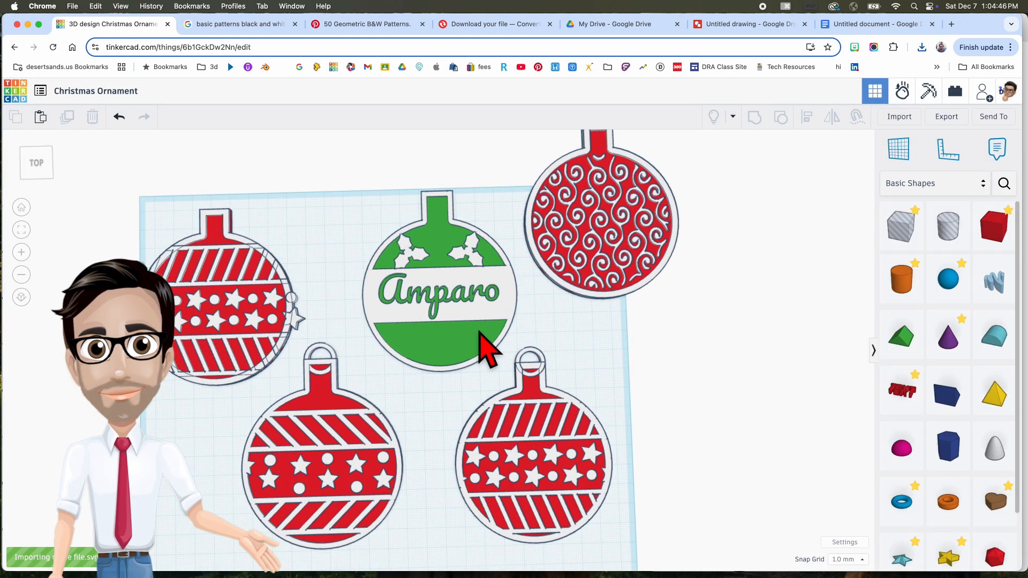
{"action": "scroll", "coordinate": [488, 348], "scroll_direction": "down", "scroll_amount": 2}
{"action": "right_click_drag", "start_coordinate": [540, 401], "coordinate": [449, 350]}
{"action": "scroll", "coordinate": [447, 342], "scroll_direction": "up", "scroll_amount": 2}
{"action": "left_click", "coordinate": [426, 358]}
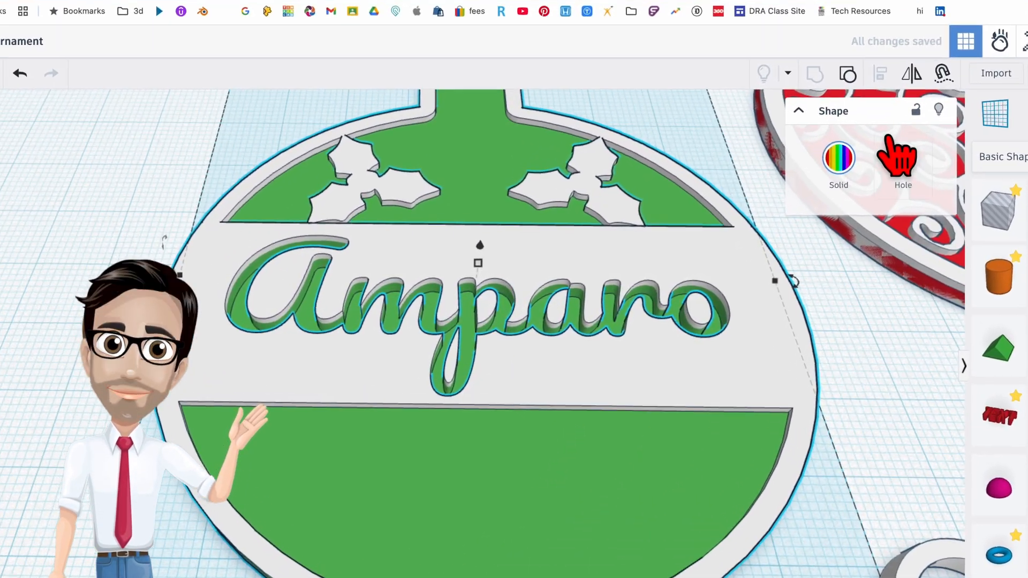
Step: Ungroup the green ornament and select the name-shaped hole to examine its lettering within the white band
{"action": "left_click", "coordinate": [847, 74]}
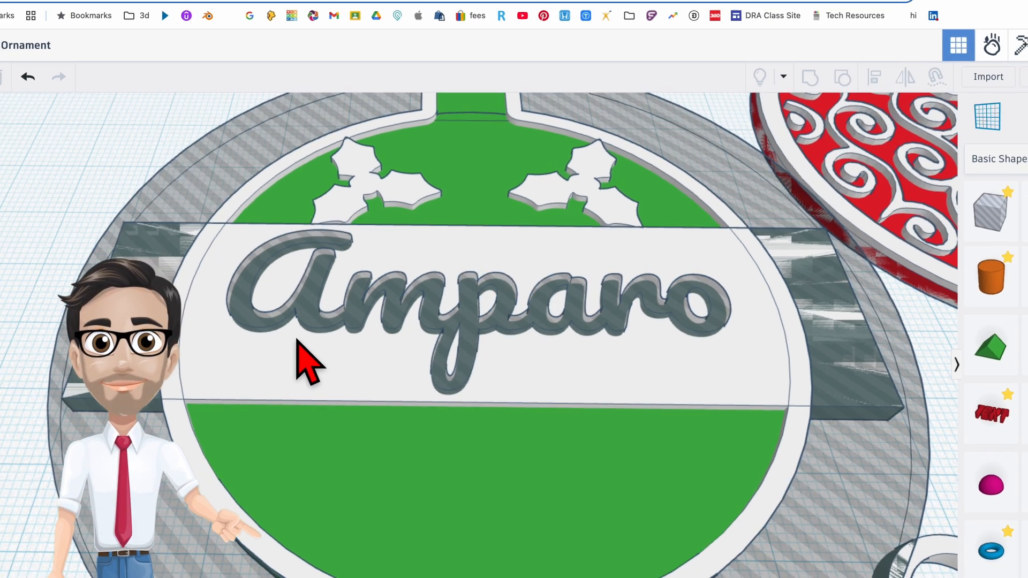
{"action": "left_click", "coordinate": [390, 343]}
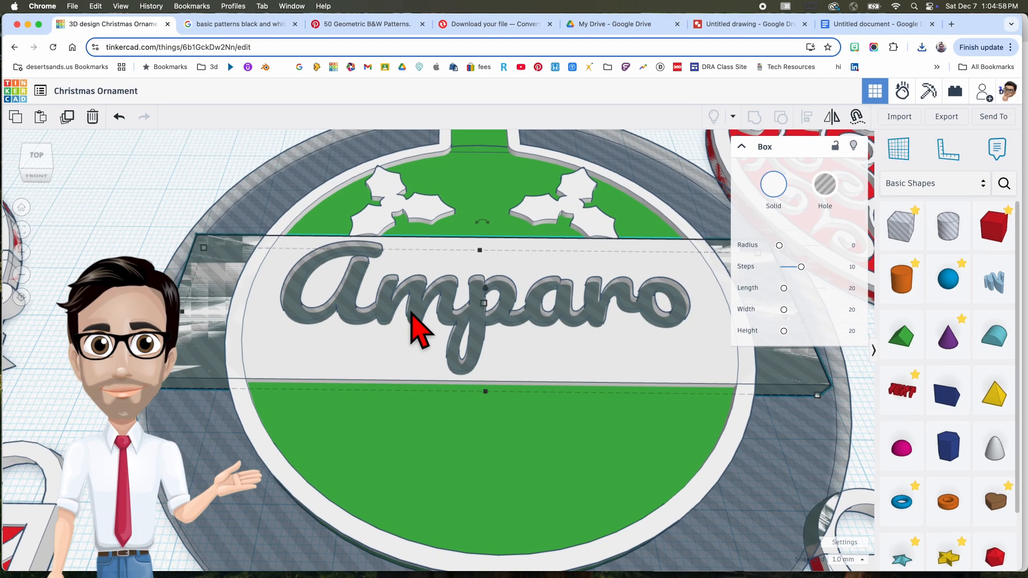
{"action": "left_click", "coordinate": [409, 315]}
{"action": "right_click_drag", "start_coordinate": [406, 318], "coordinate": [418, 300]}
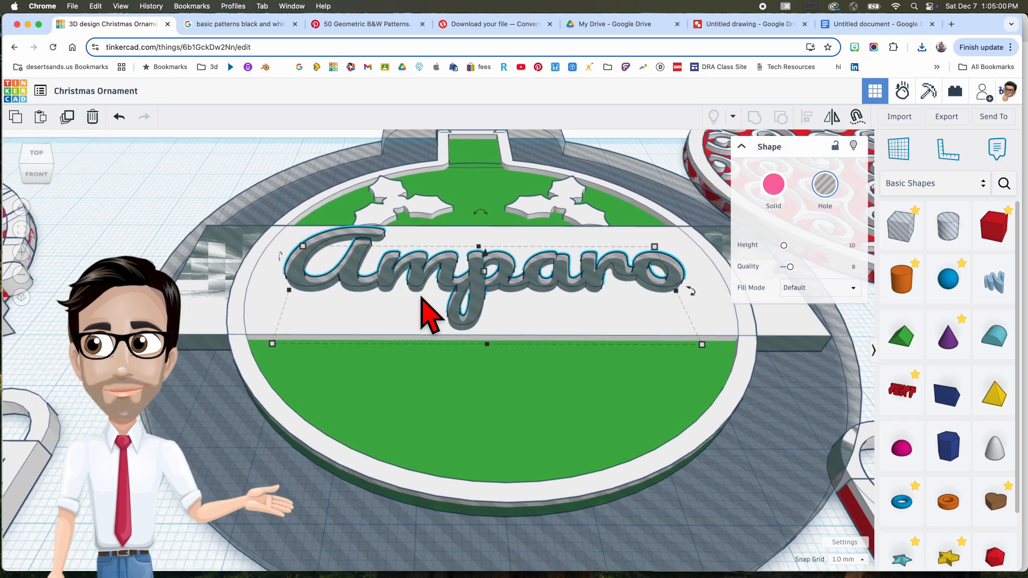
{"action": "right_click_drag", "start_coordinate": [430, 300], "coordinate": [430, 276]}
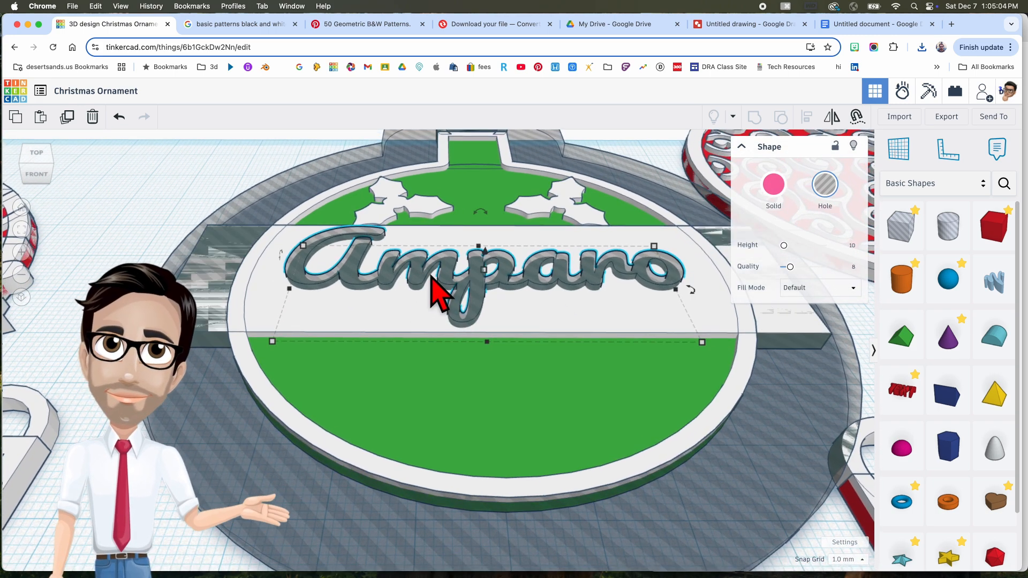
{"action": "mouse_move", "coordinate": [438, 295]}
{"action": "right_mouse_down"}
{"action": "mouse_move", "coordinate": [447, 227]}
{"action": "mouse_move", "coordinate": [440, 301]}
{"action": "right_mouse_up"}
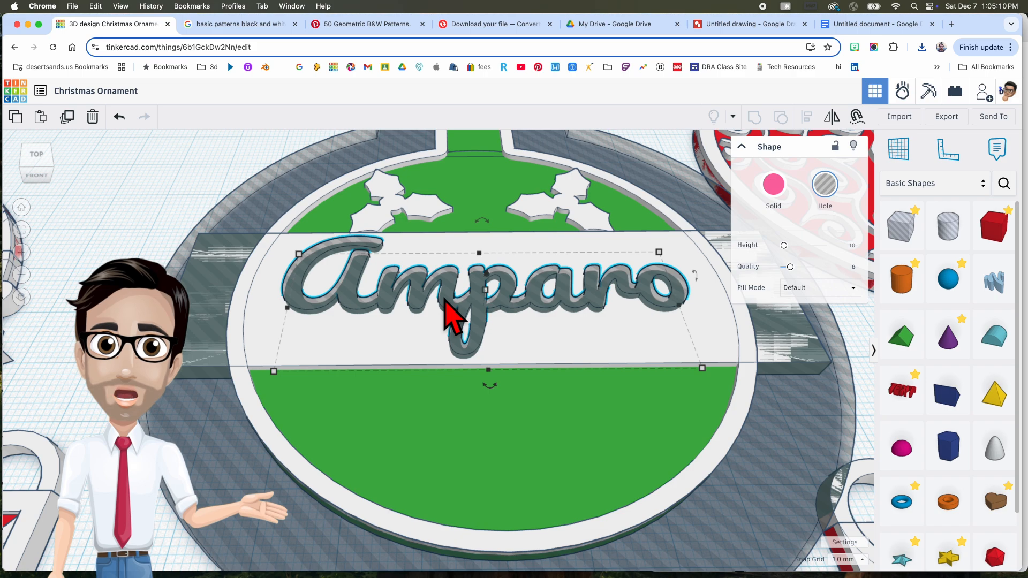
{"action": "mouse_move", "coordinate": [447, 344]}
{"action": "right_mouse_down"}
{"action": "mouse_move", "coordinate": [454, 211]}
{"action": "mouse_move", "coordinate": [361, 220]}
{"action": "mouse_move", "coordinate": [447, 257]}
{"action": "mouse_move", "coordinate": [435, 374]}
{"action": "mouse_move", "coordinate": [443, 316]}
{"action": "mouse_move", "coordinate": [442, 333]}
{"action": "right_mouse_up"}
{"action": "scroll", "coordinate": [443, 316], "scroll_direction": "up", "scroll_amount": 2}
{"action": "scroll", "coordinate": [441, 333], "scroll_direction": "up", "scroll_amount": 2}
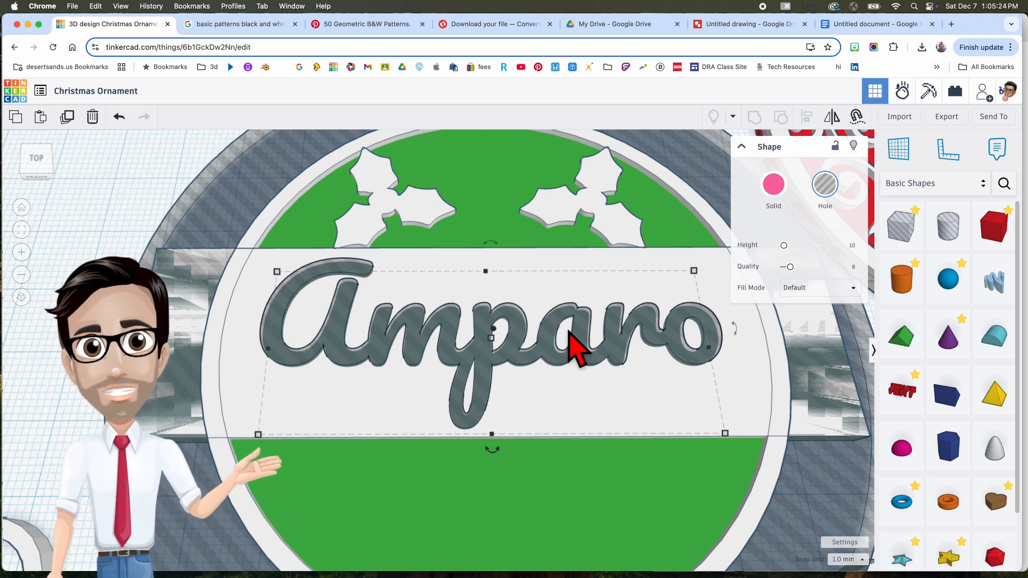
Step: Raise the name-shaped hole on the green ornament by 1 mm to make the engraving shallower
{"action": "right_click_drag", "start_coordinate": [568, 331], "coordinate": [517, 316]}
{"action": "left_click", "coordinate": [106, 250]}
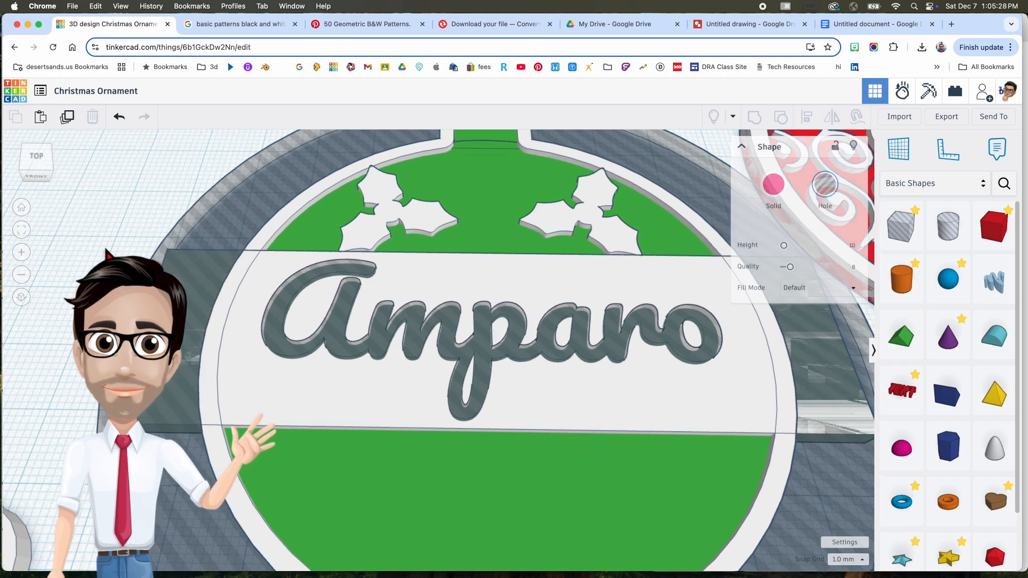
{"action": "right_click_drag", "start_coordinate": [379, 348], "coordinate": [473, 359]}
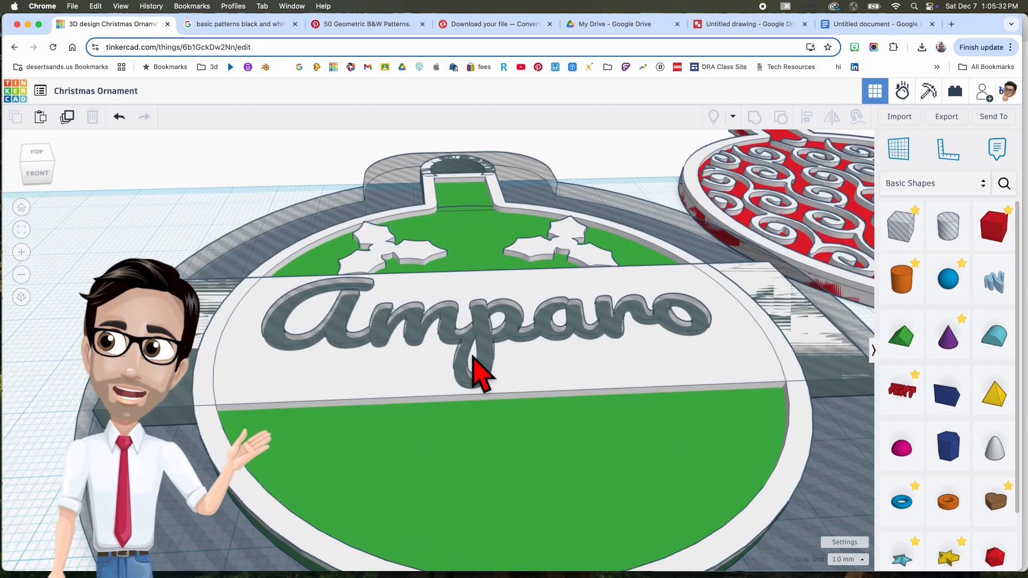
{"action": "left_click", "coordinate": [481, 330]}
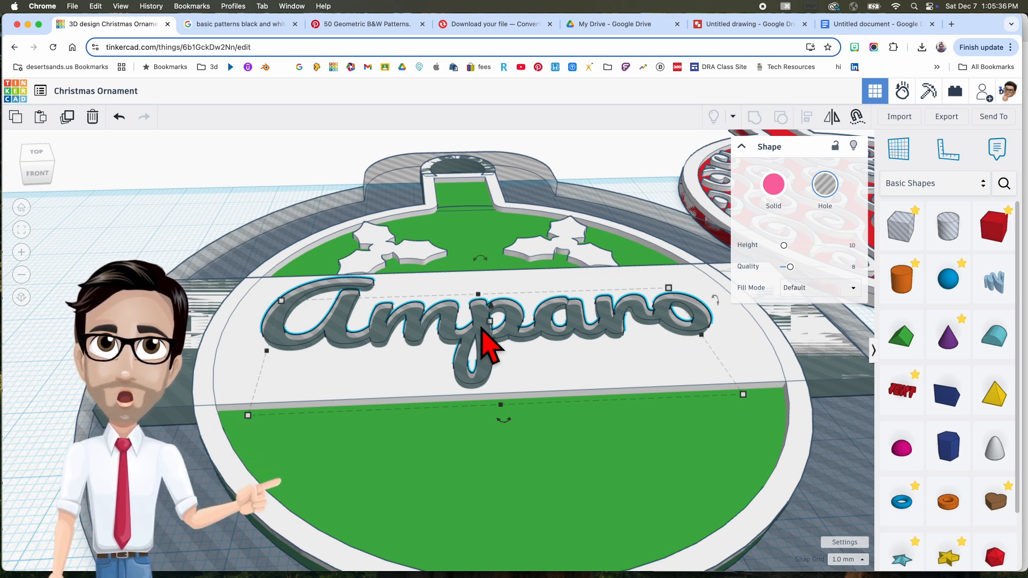
{"action": "key", "text": "super+Up"}
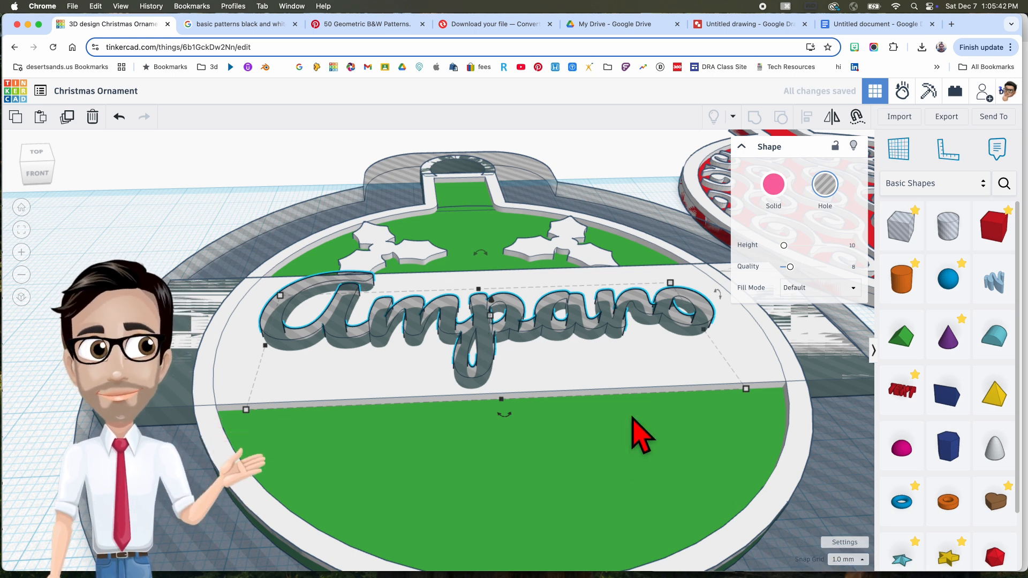
{"action": "key", "text": "super+Down"}
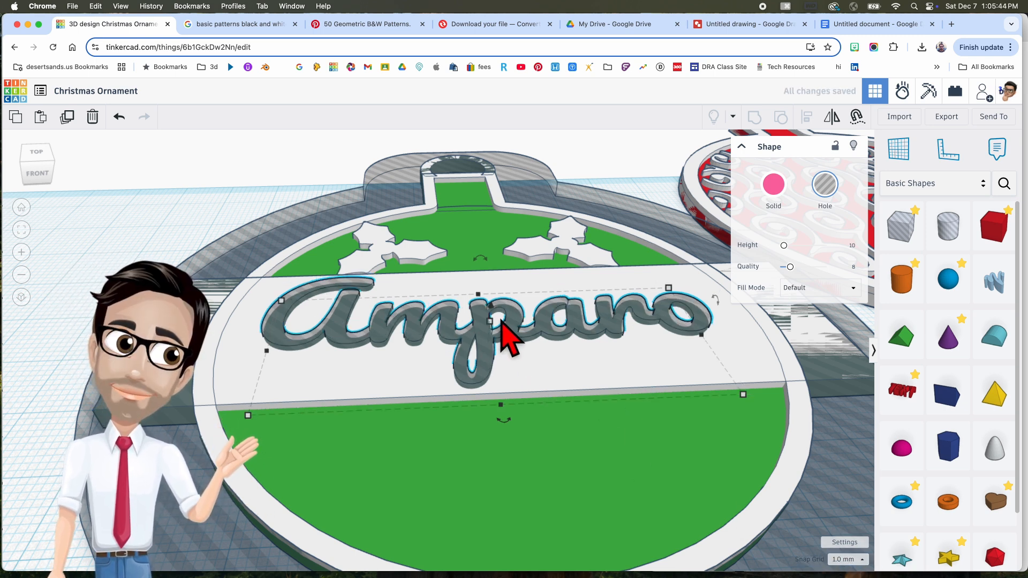
{"action": "left_click_drag", "start_coordinate": [493, 311], "coordinate": [492, 308]}
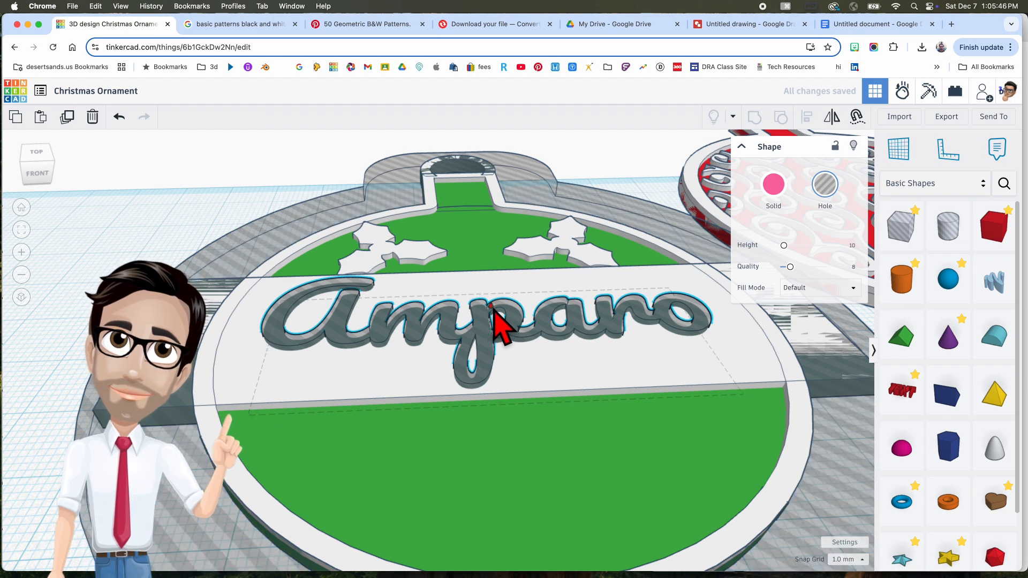
{"action": "left_click_drag", "start_coordinate": [493, 306], "coordinate": [492, 304]}
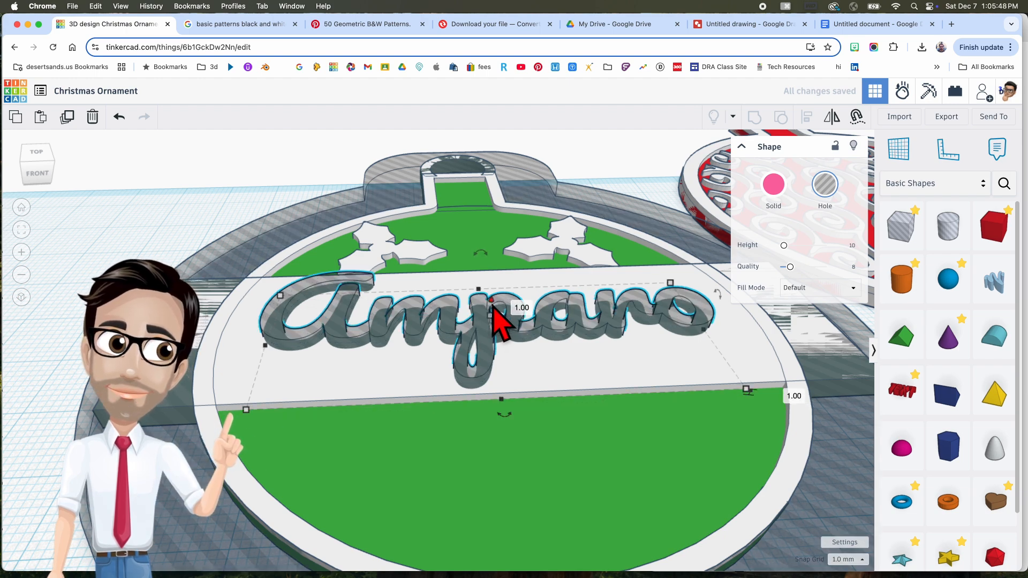
Step: Group all the green ornament's shapes and holes, and set the combined shape's color to Multicolor
{"action": "right_click_drag", "start_coordinate": [491, 306], "coordinate": [484, 341]}
{"action": "scroll", "coordinate": [483, 341], "scroll_direction": "down", "scroll_amount": 5}
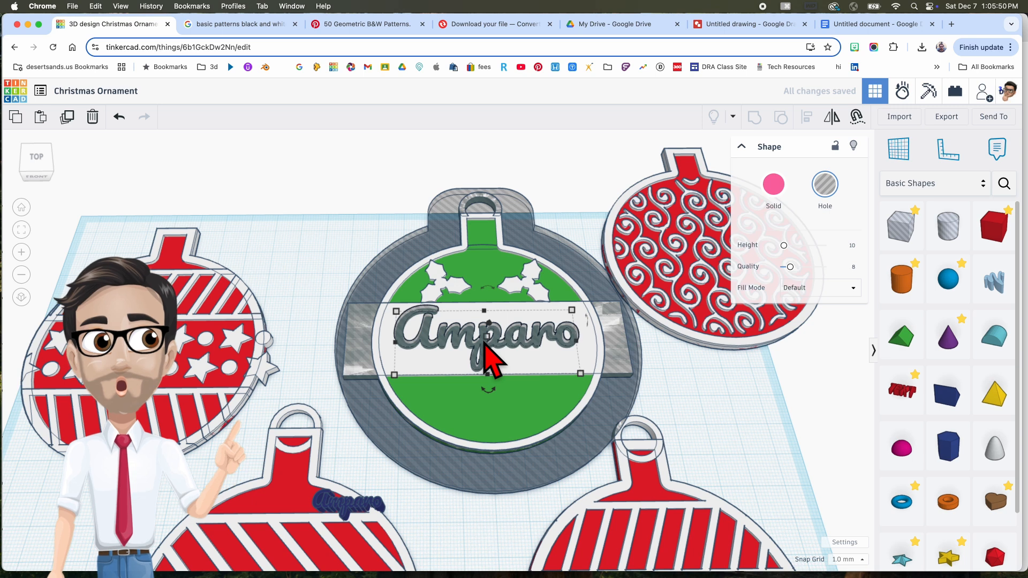
{"action": "left_click_drag", "start_coordinate": [364, 233], "coordinate": [562, 447]}
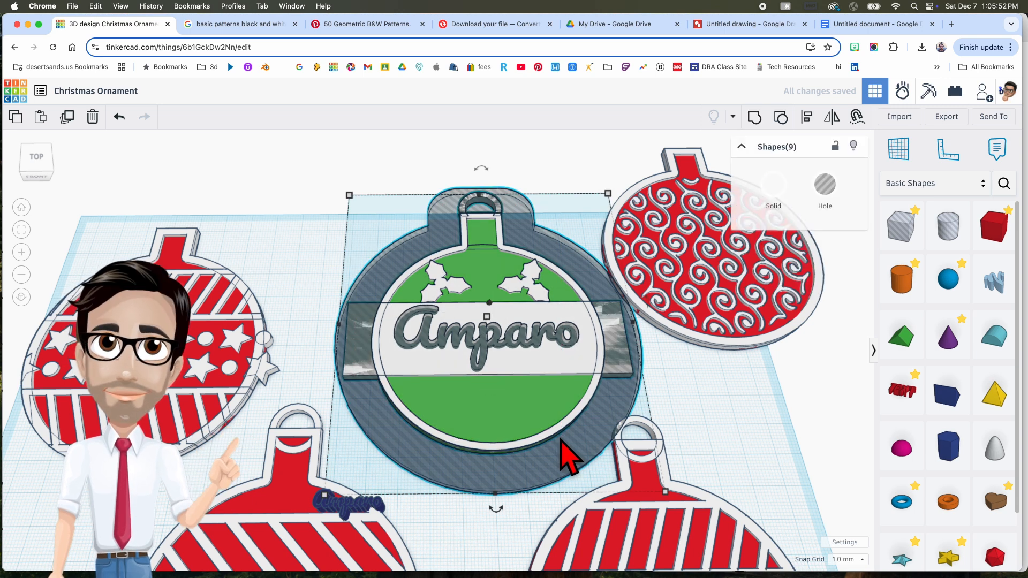
{"action": "key", "text": "super+g"}
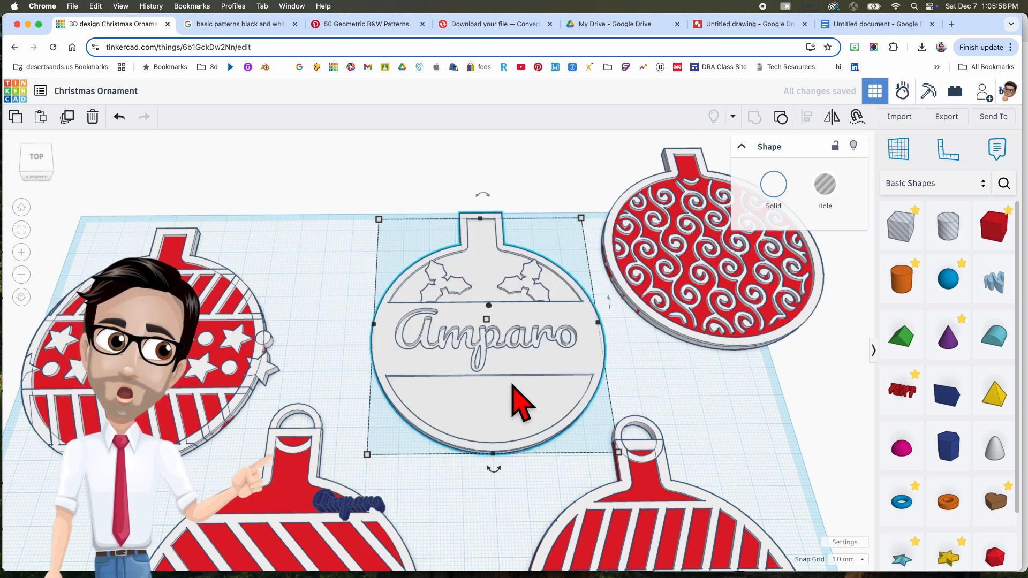
{"action": "left_click", "coordinate": [772, 186]}
{"action": "left_click", "coordinate": [686, 355]}
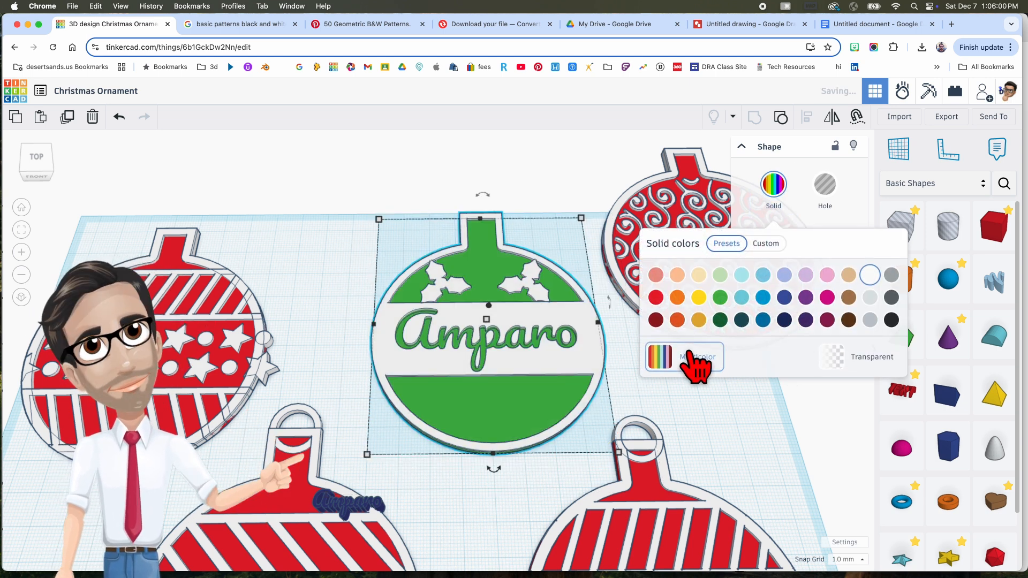
Step: Search Google in a new browser tab for "chrismas icons black and white"
{"action": "left_click", "coordinate": [951, 24]}
{"action": "left_click", "coordinate": [594, 47]}
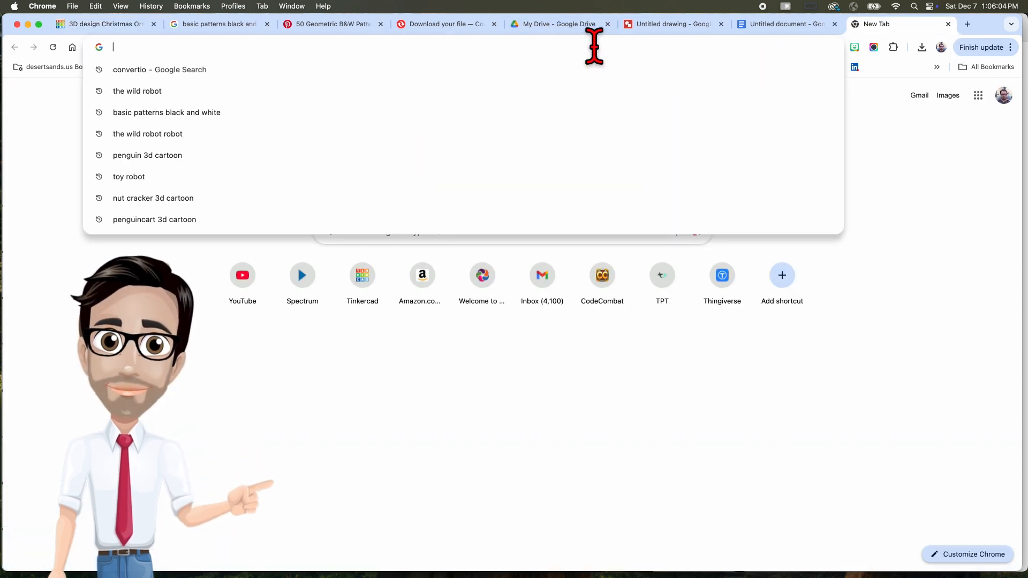
{"action": "type", "text": "chris"}
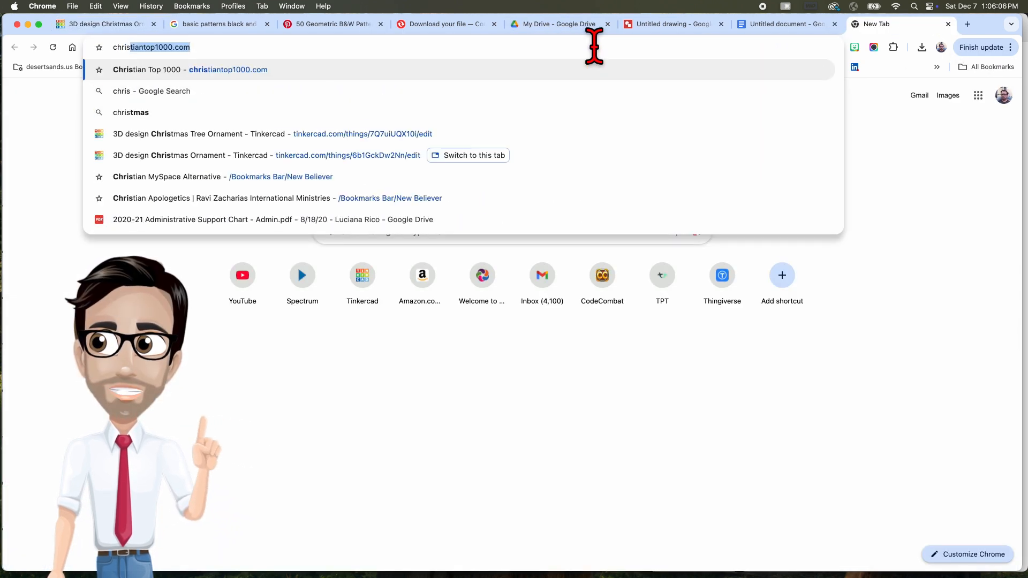
{"action": "type", "text": "mas"}
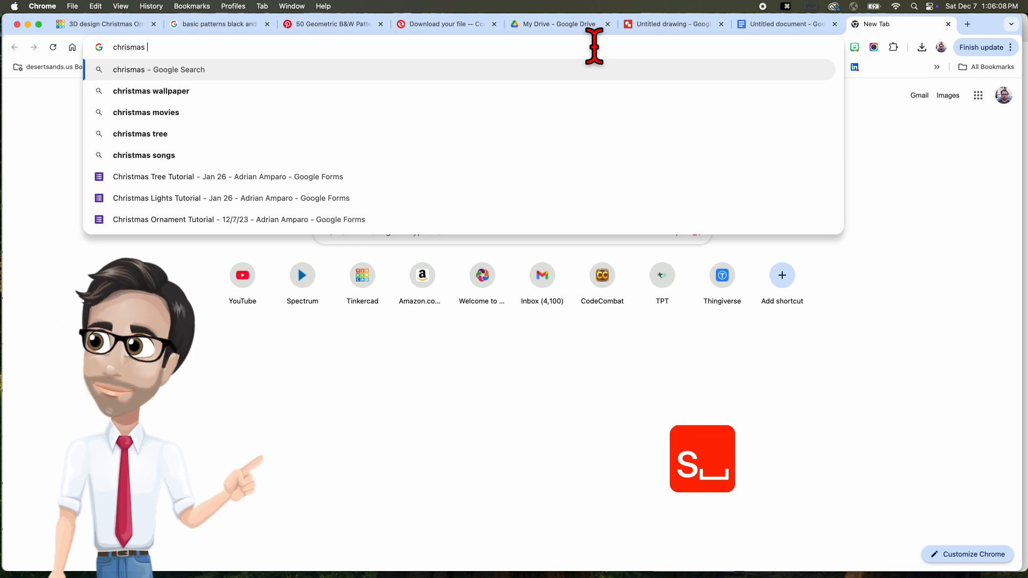
{"action": "type", "text": " iconb"}
{"action": "key", "text": "BackSpace"}
{"action": "type", "text": "s "}
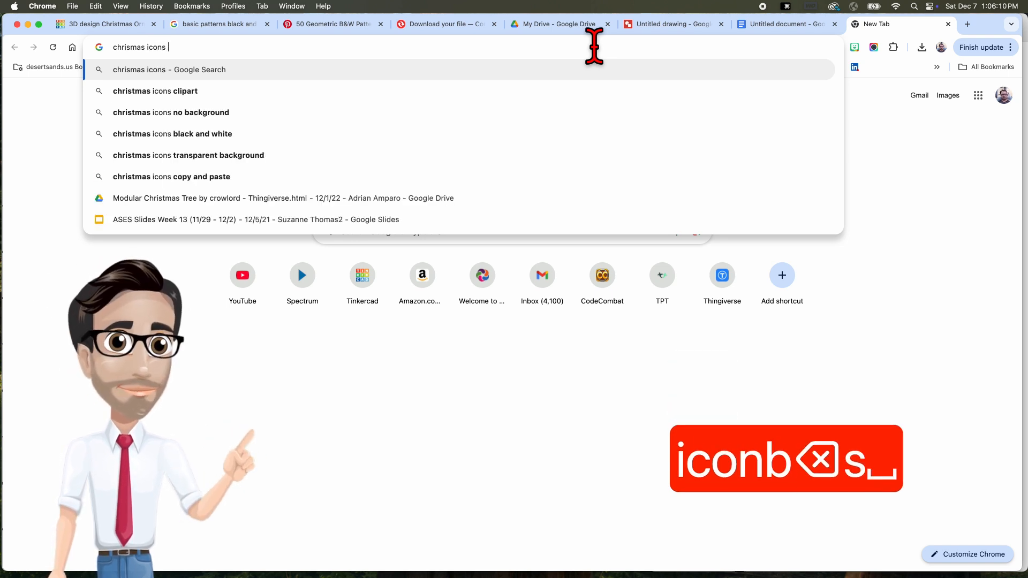
{"action": "type", "text": "black and "}
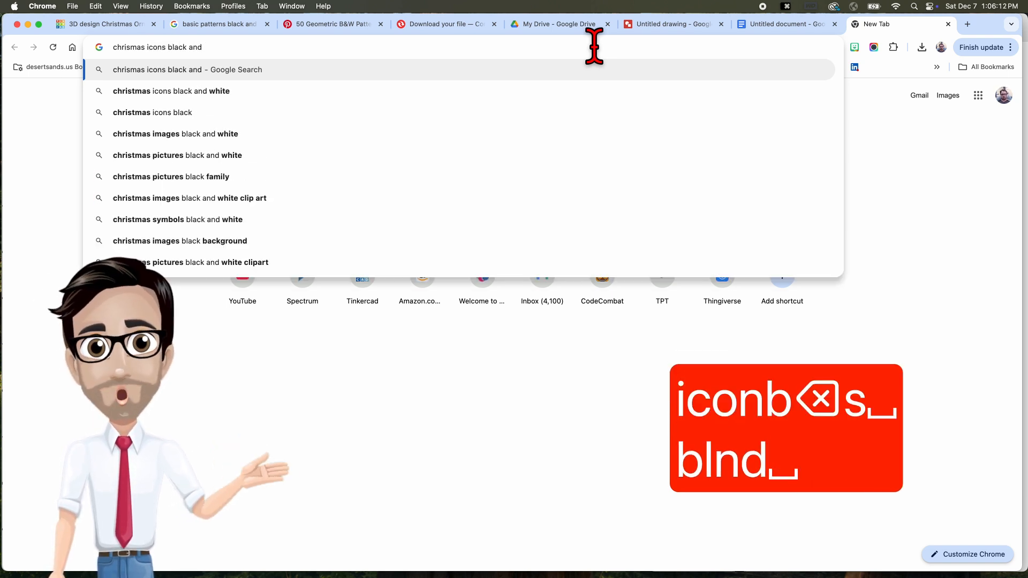
{"action": "type", "text": "white"}
{"action": "key", "text": "Return"}
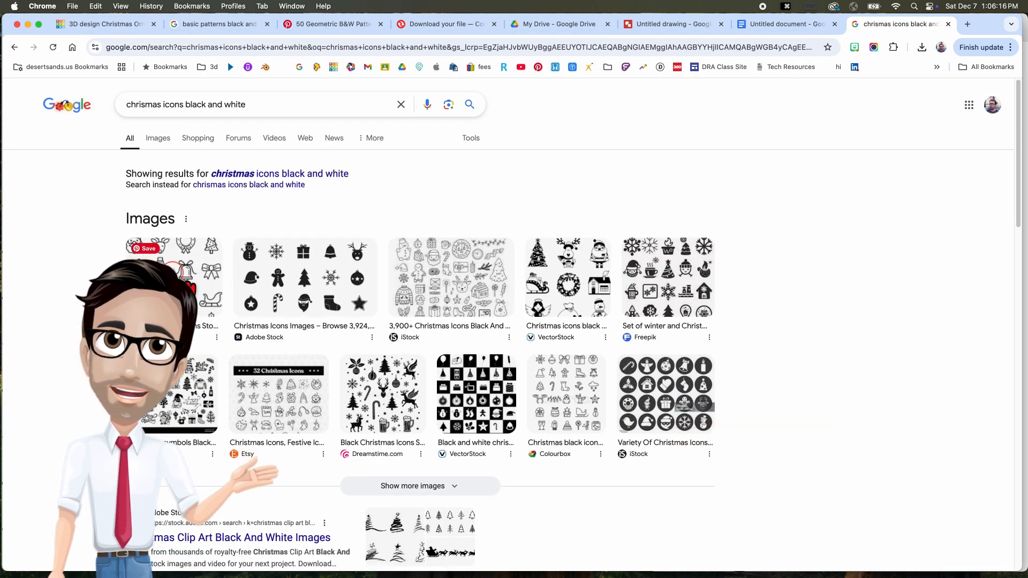
Step: Preview the Christmas icon image results one after another, up to the VectorStock set
{"action": "left_click", "coordinate": [182, 268]}
{"action": "key", "text": "Right"}
{"action": "key", "text": "Right"}
{"action": "key", "text": "Right"}
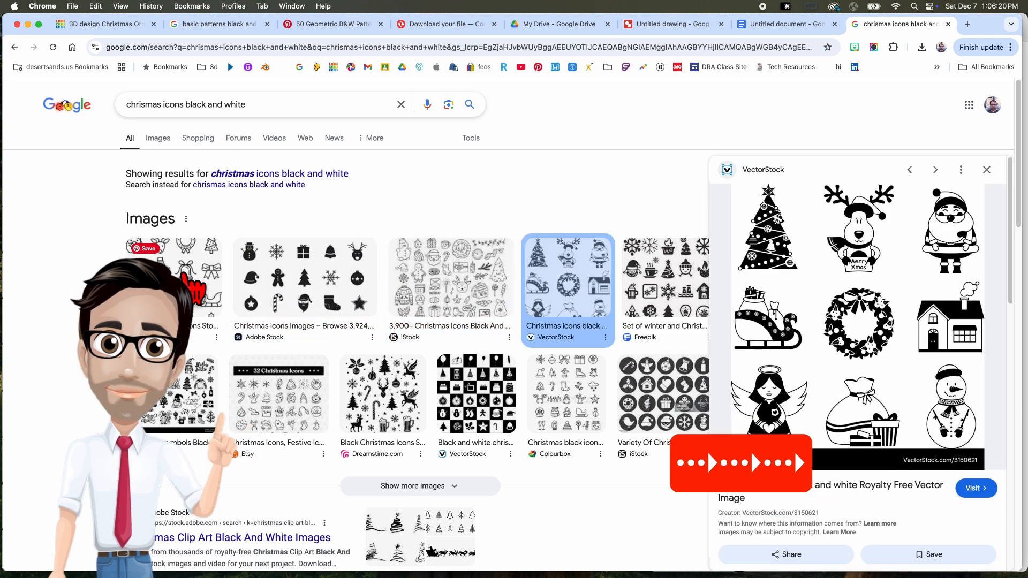
{"action": "key", "text": "Down"}
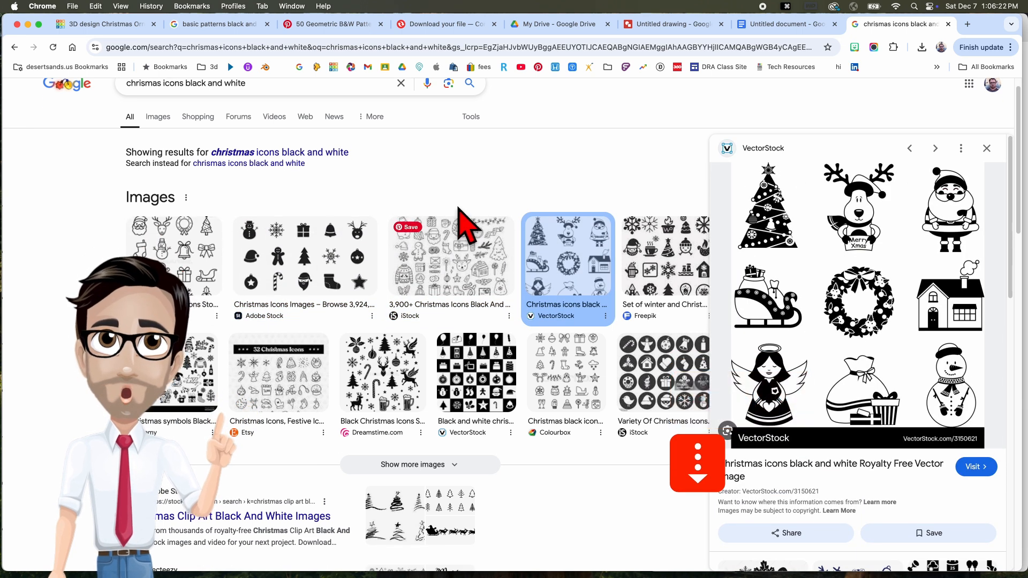
Step: Switch back to the Tinkercad design and move the small dark blue name about 58 mm into the gap beside the green ornament
{"action": "left_click", "coordinate": [107, 24]}
{"action": "scroll", "coordinate": [321, 332], "scroll_direction": "down", "scroll_amount": 5}
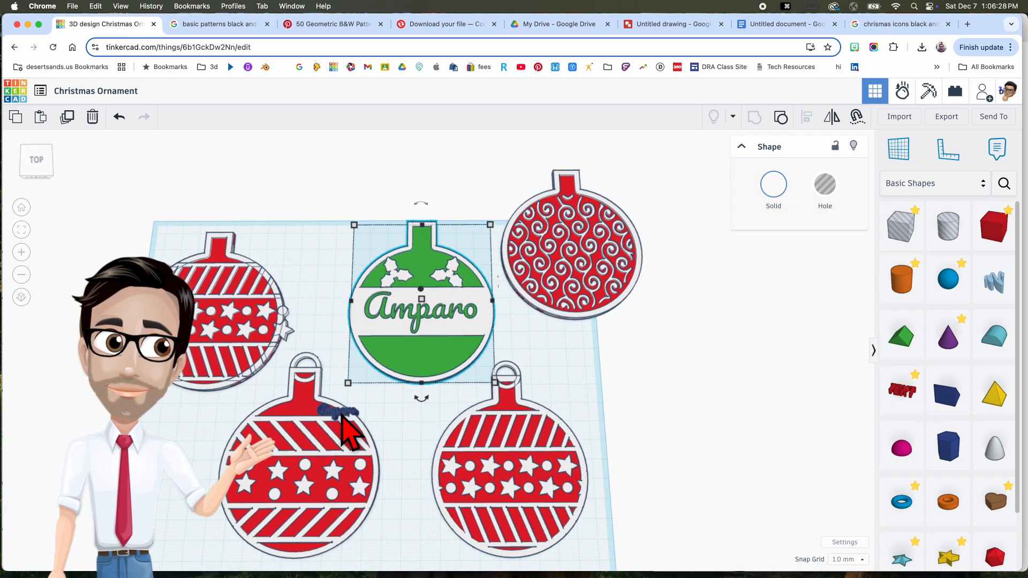
{"action": "scroll", "coordinate": [343, 414], "scroll_direction": "up", "scroll_amount": 5}
{"action": "left_click_drag", "start_coordinate": [343, 414], "coordinate": [314, 202]}
{"action": "scroll", "coordinate": [315, 206], "scroll_direction": "up", "scroll_amount": 1}
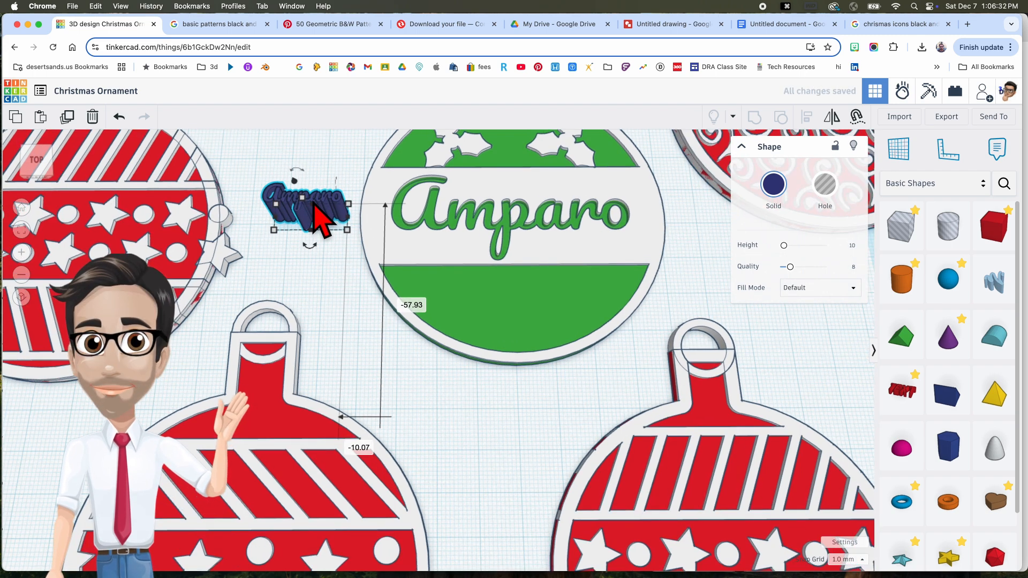
{"action": "scroll", "coordinate": [314, 220], "scroll_direction": "up", "scroll_amount": 1}
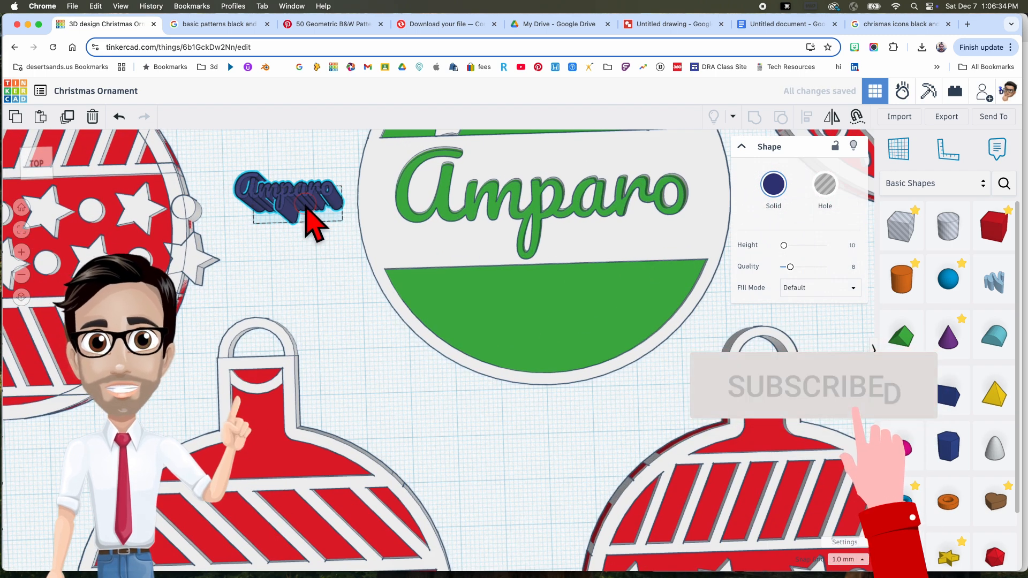
{"action": "scroll", "coordinate": [315, 216], "scroll_direction": "down", "scroll_amount": 4}
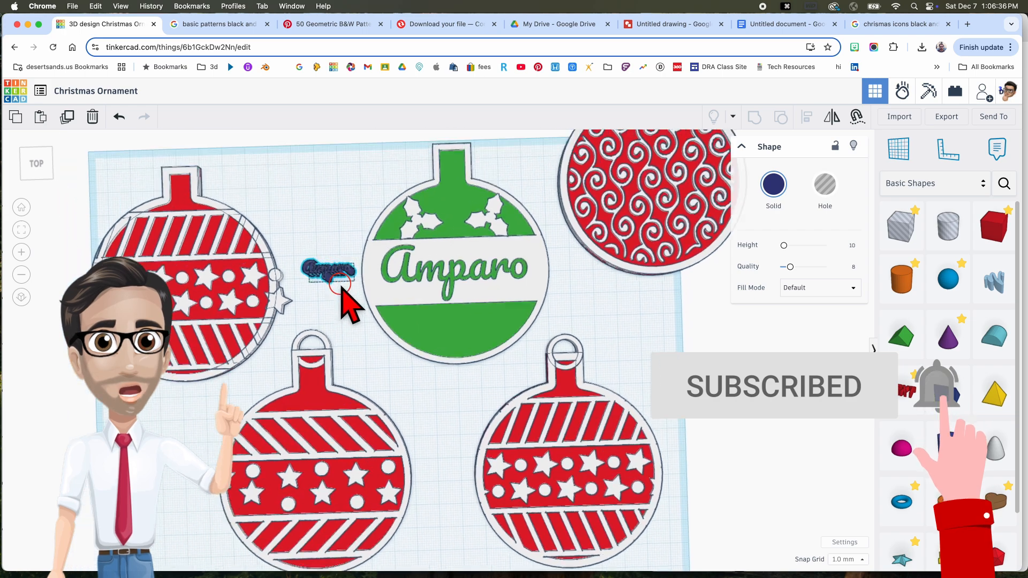
{"action": "scroll", "coordinate": [341, 290], "scroll_direction": "down", "scroll_amount": 3}
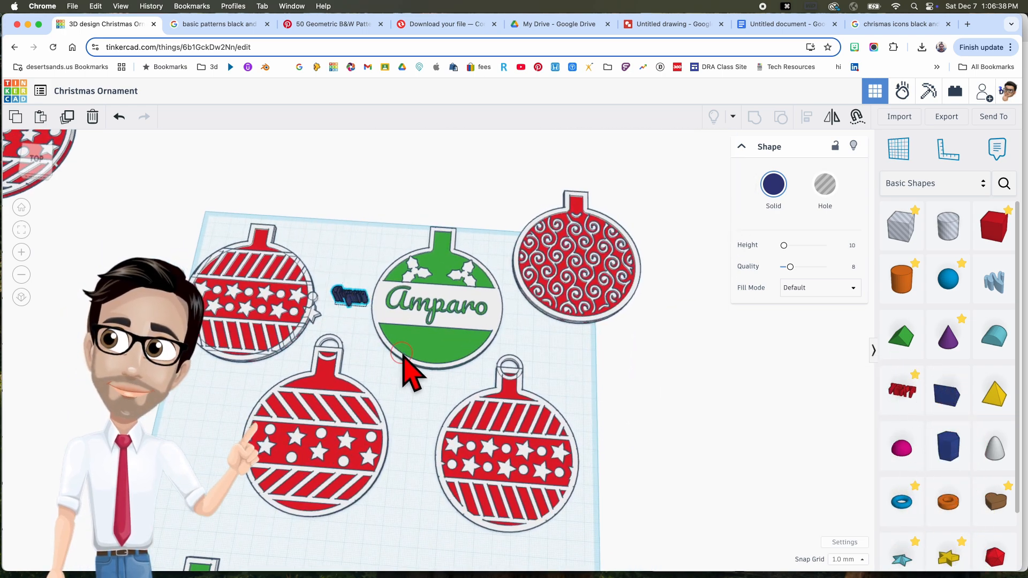
{"action": "right_click_drag", "start_coordinate": [402, 357], "coordinate": [427, 366]}
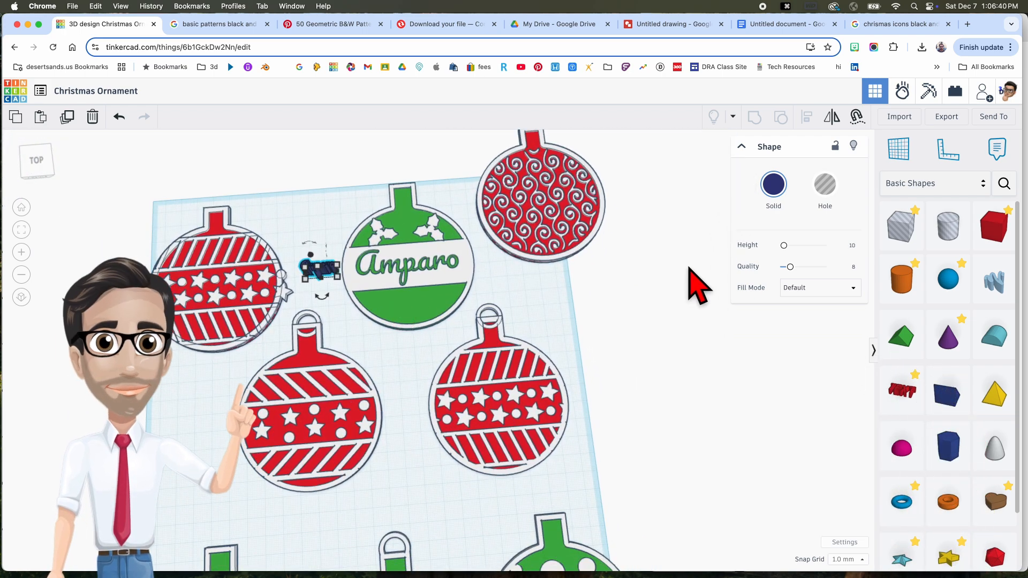